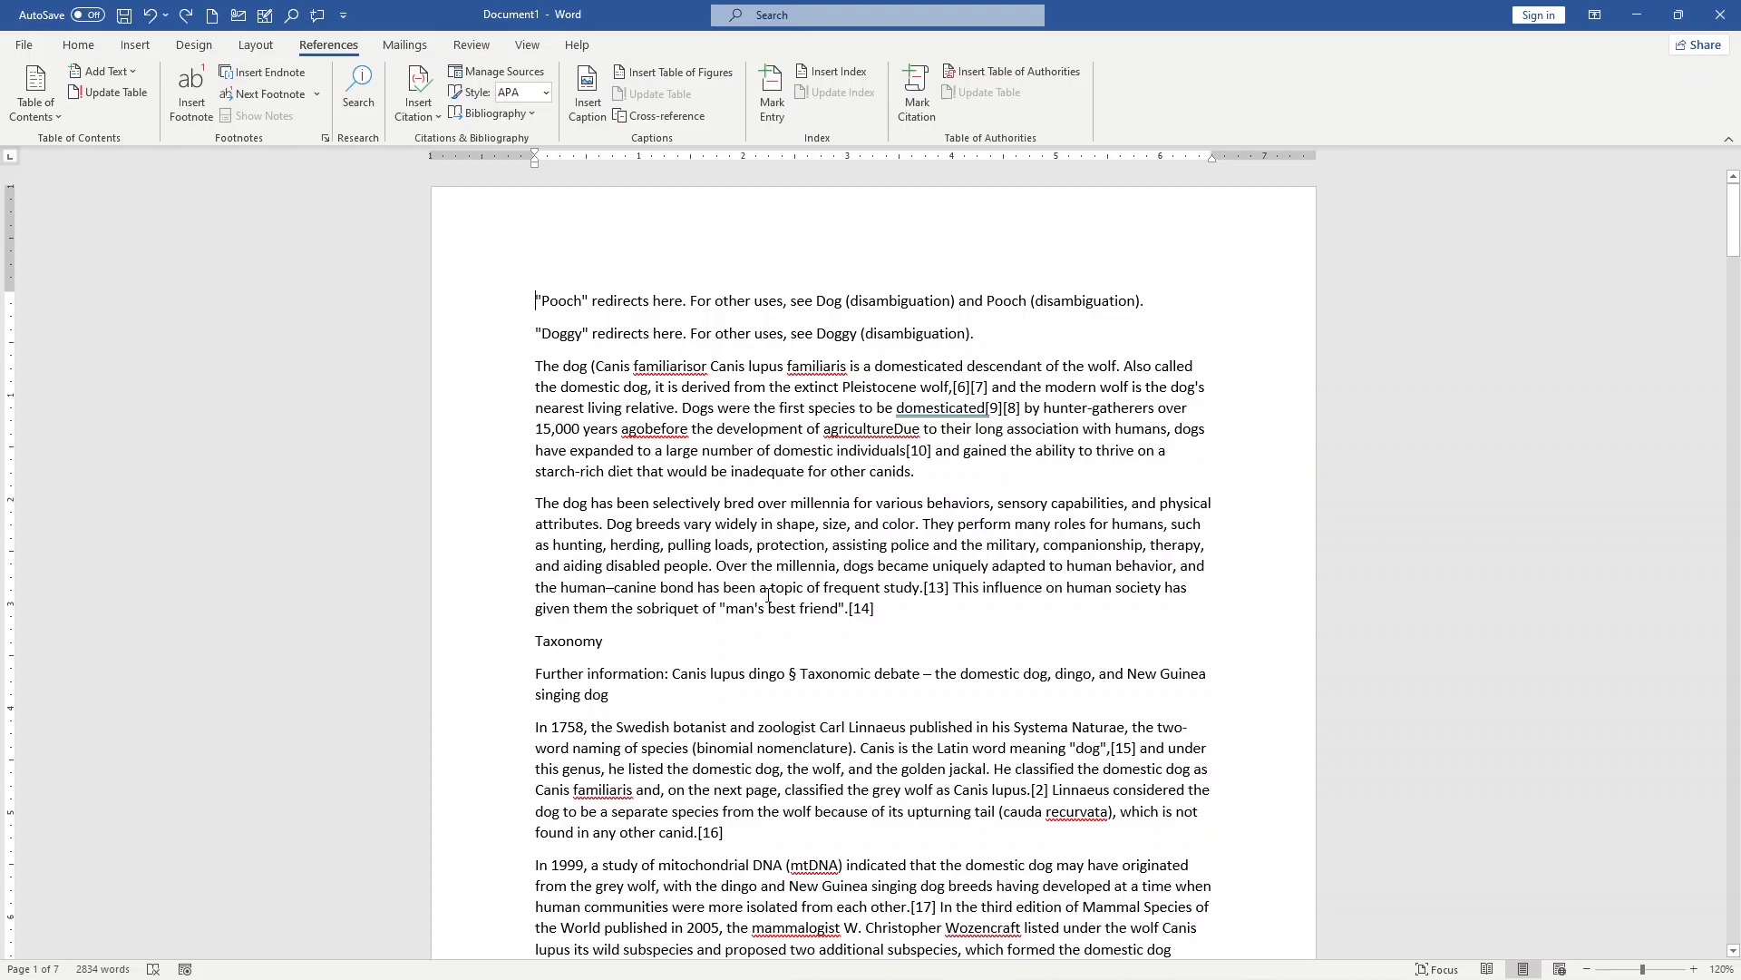
Step: Add the "Doggy" redirect line near the document's beginning to the table of contents as a Level 1 heading
{"action": "scroll", "coordinate": [768, 596], "scroll_direction": "down", "scroll_amount": 7}
{"action": "scroll", "coordinate": [756, 393], "scroll_direction": "down", "scroll_amount": 8}
{"action": "scroll", "coordinate": [669, 369], "scroll_direction": "up", "scroll_amount": 9}
{"action": "scroll", "coordinate": [669, 369], "scroll_direction": "up", "scroll_amount": 6}
{"action": "left_click_drag", "start_coordinate": [534, 334], "coordinate": [590, 334]}
{"action": "left_click", "coordinate": [553, 333]}
{"action": "left_click_drag", "start_coordinate": [985, 337], "coordinate": [486, 330]}
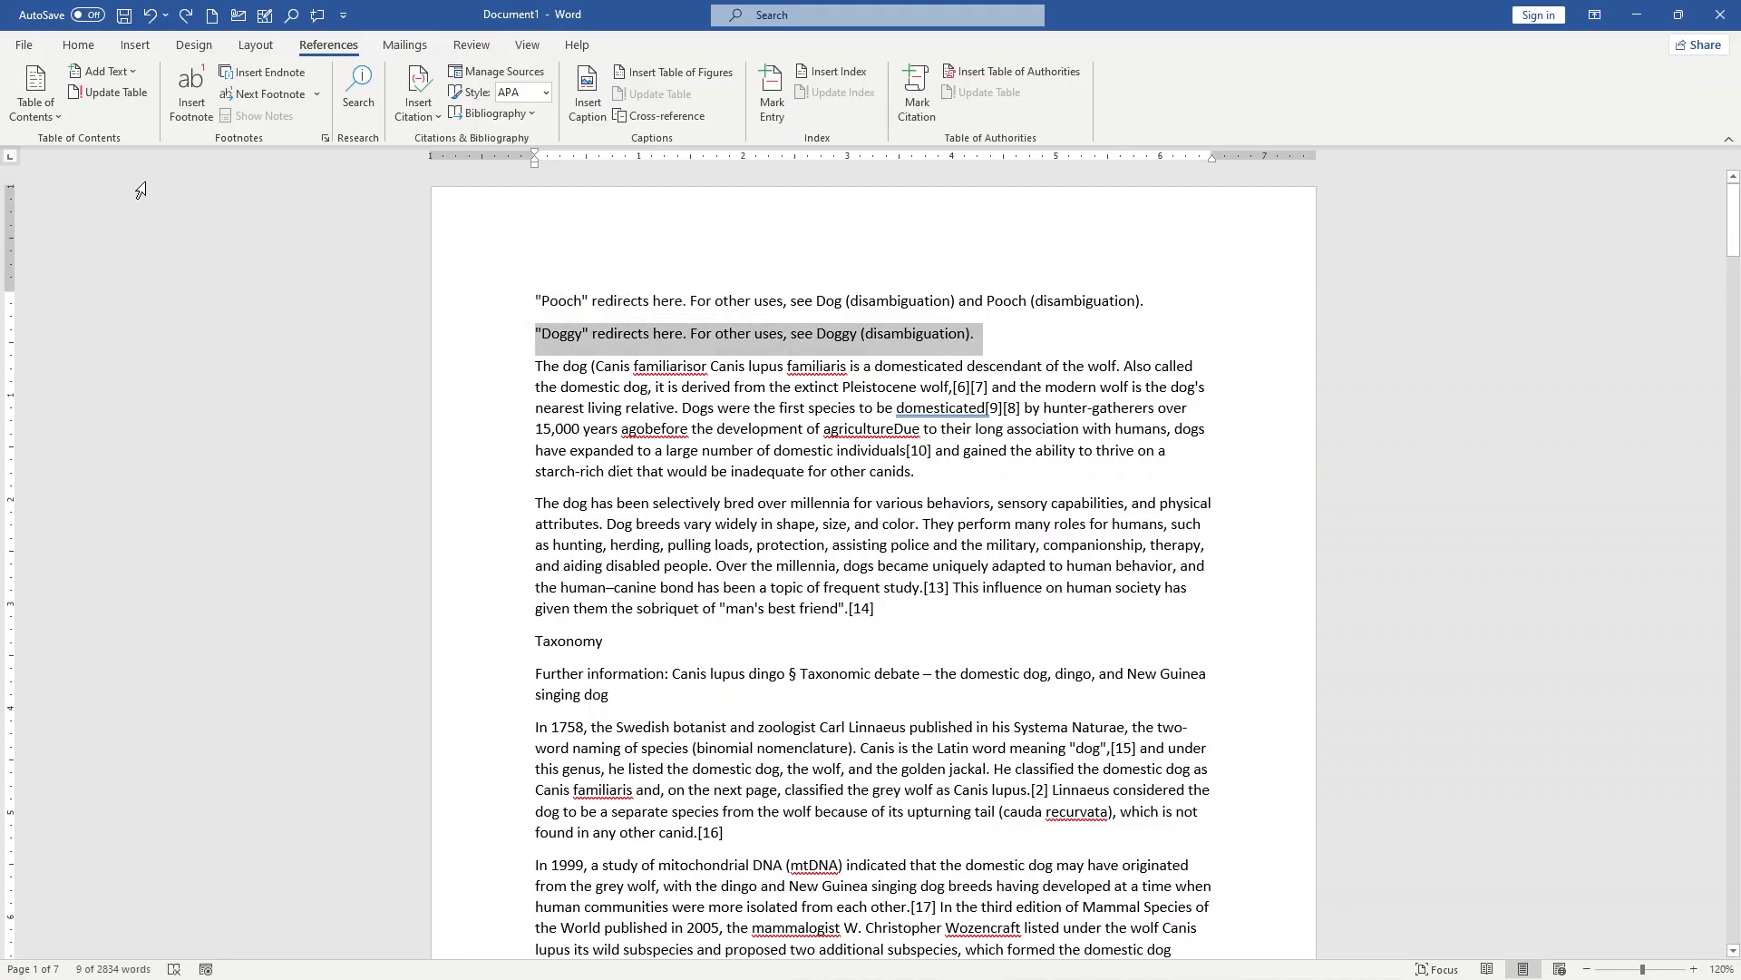
{"action": "left_click", "coordinate": [101, 73]}
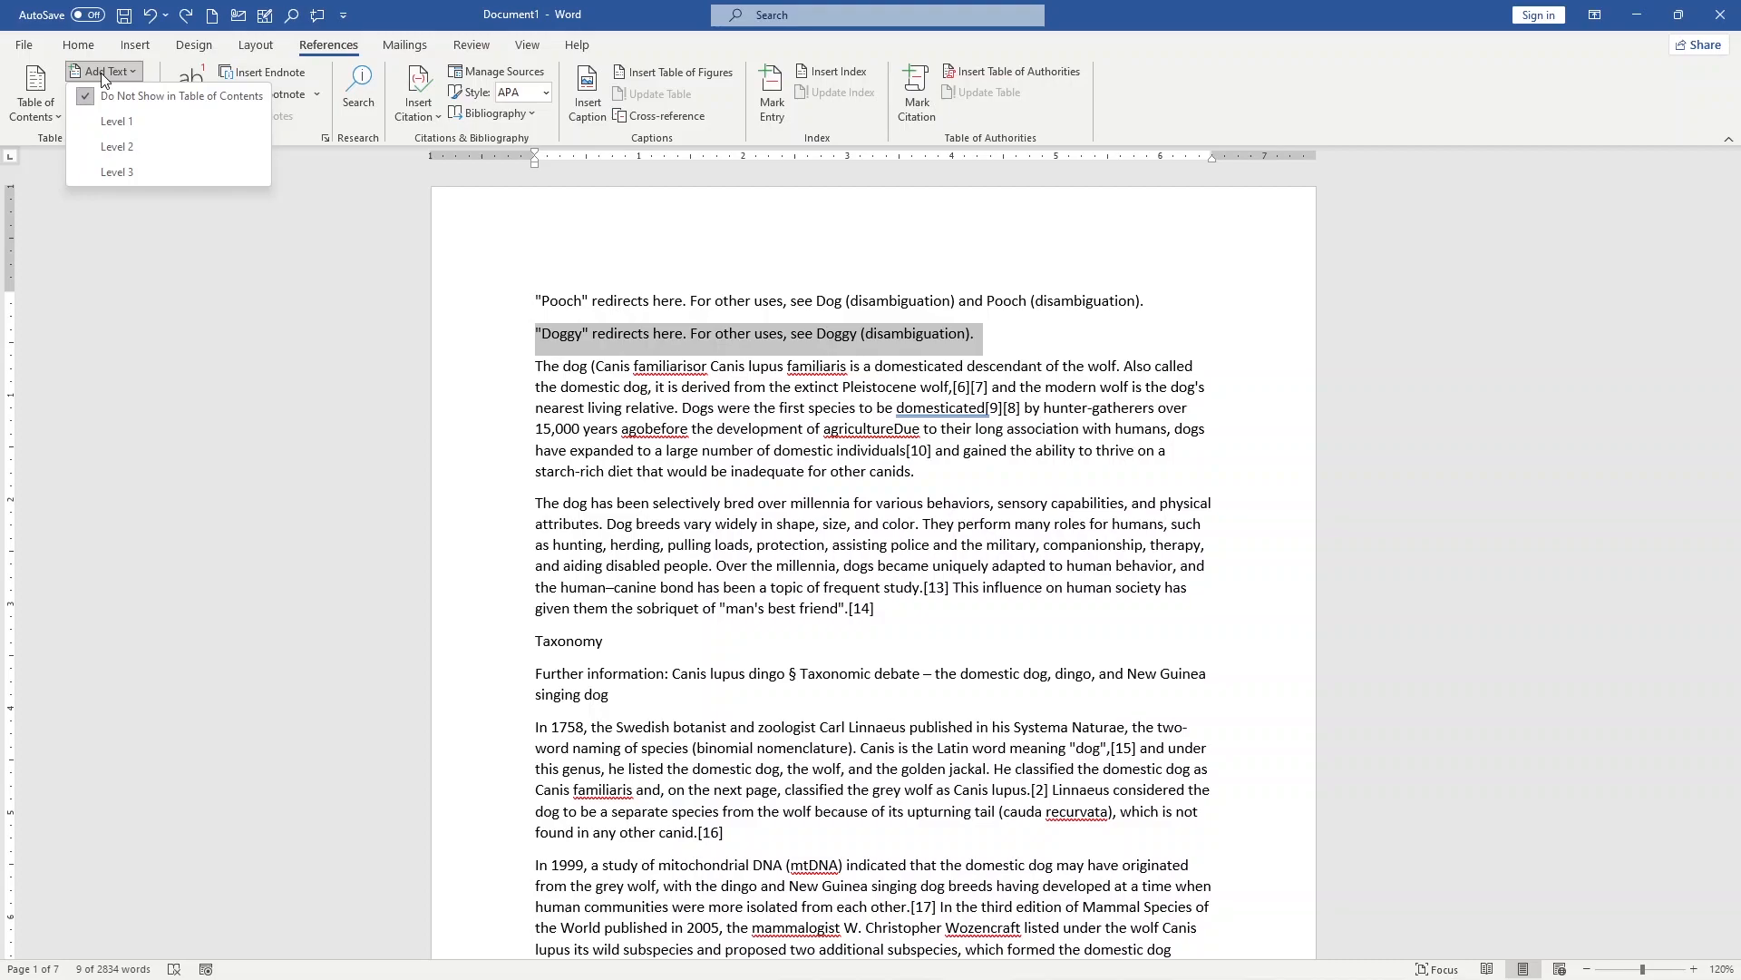
{"action": "left_click", "coordinate": [113, 119]}
{"action": "left_click", "coordinate": [658, 346]}
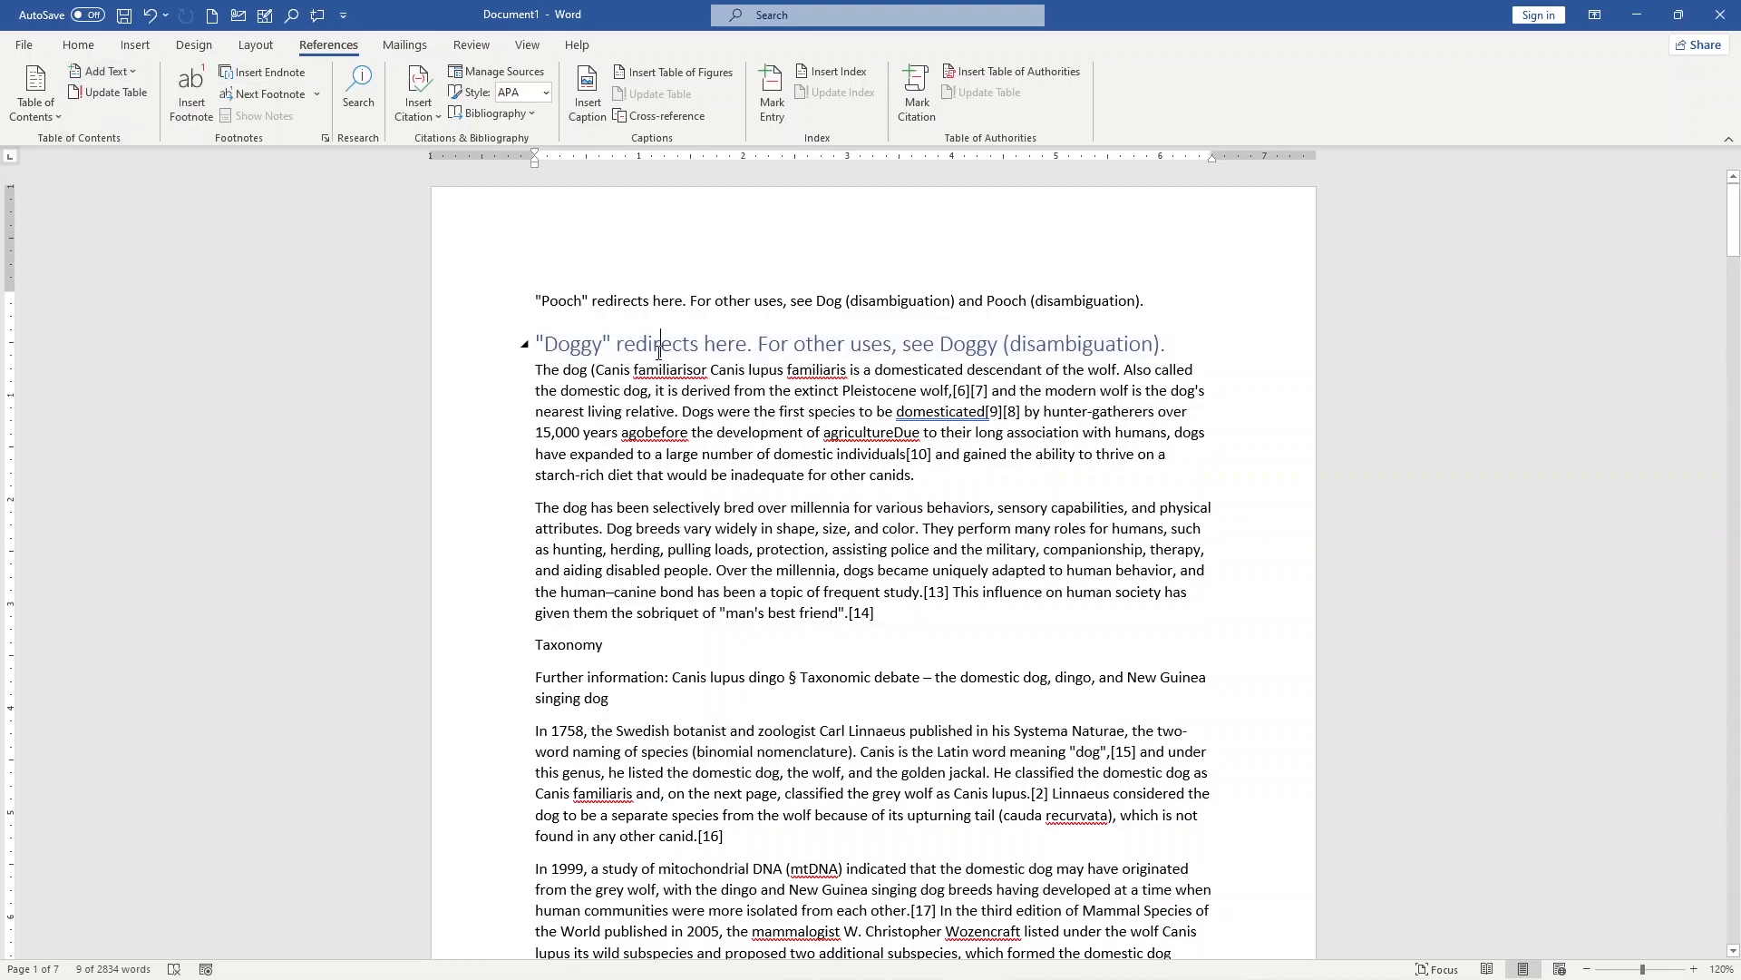
Step: Mark the "Taxonomy" line as a Level 1 heading for the table of contents
{"action": "scroll", "coordinate": [570, 439], "scroll_direction": "down", "scroll_amount": 3}
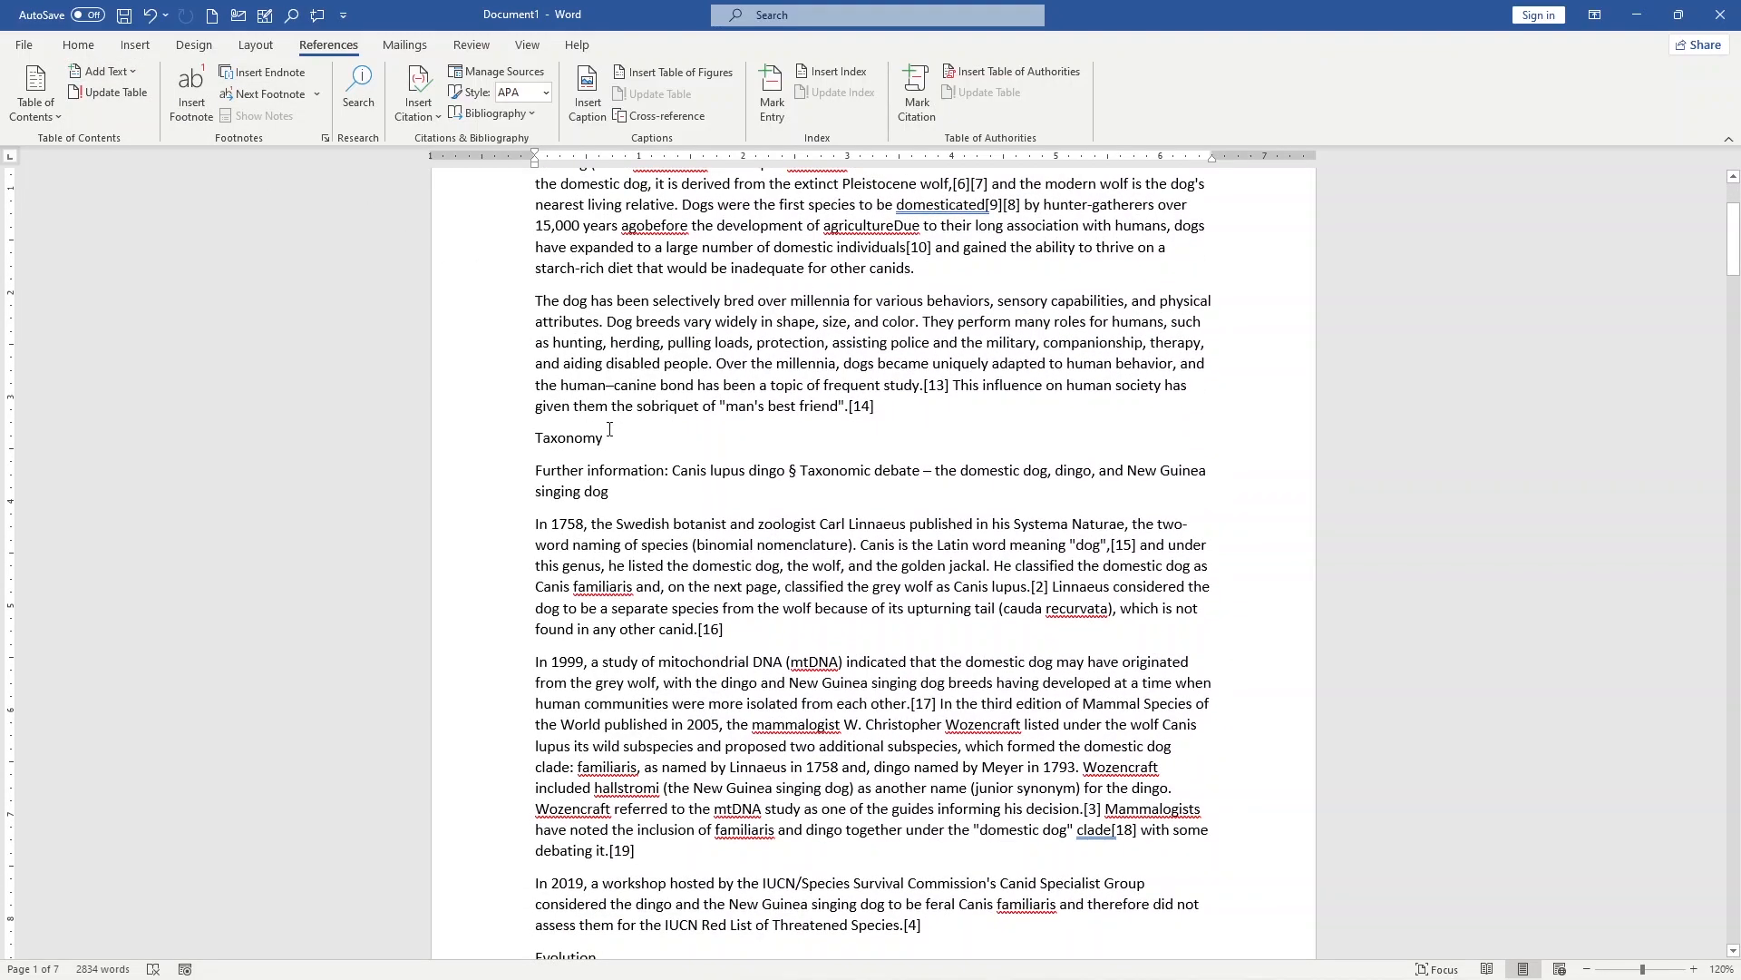
{"action": "left_click_drag", "start_coordinate": [610, 438], "coordinate": [531, 434]}
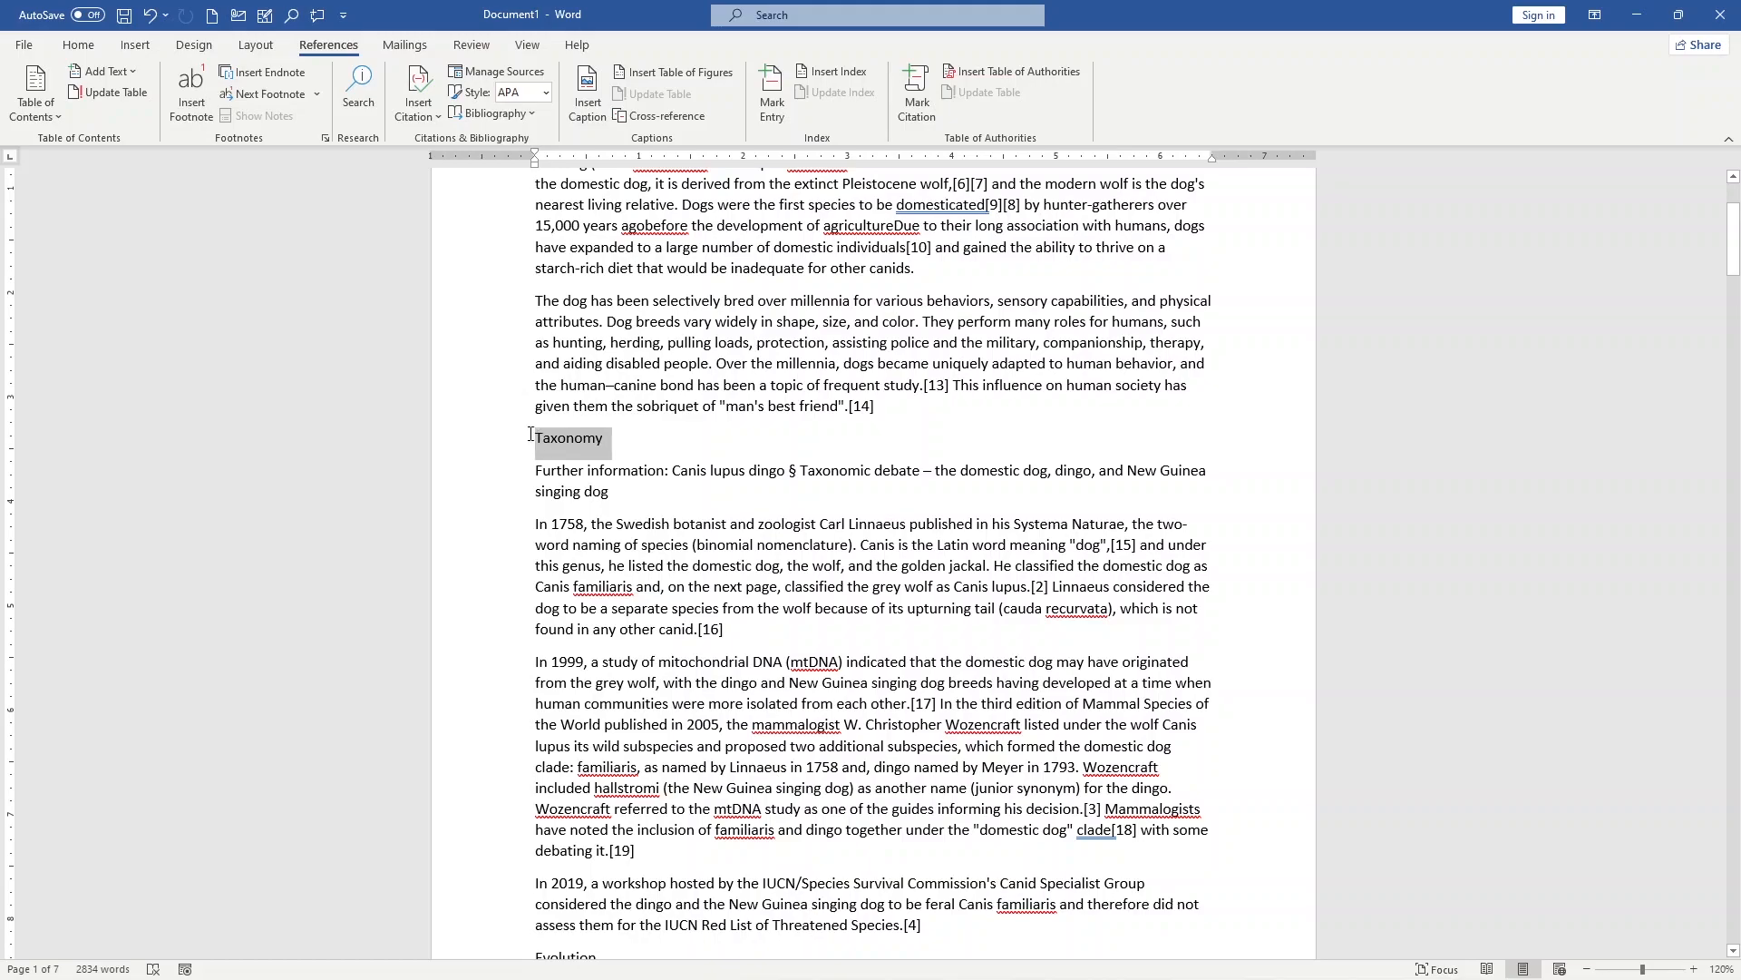
{"action": "left_click", "coordinate": [127, 69]}
{"action": "left_click", "coordinate": [116, 118]}
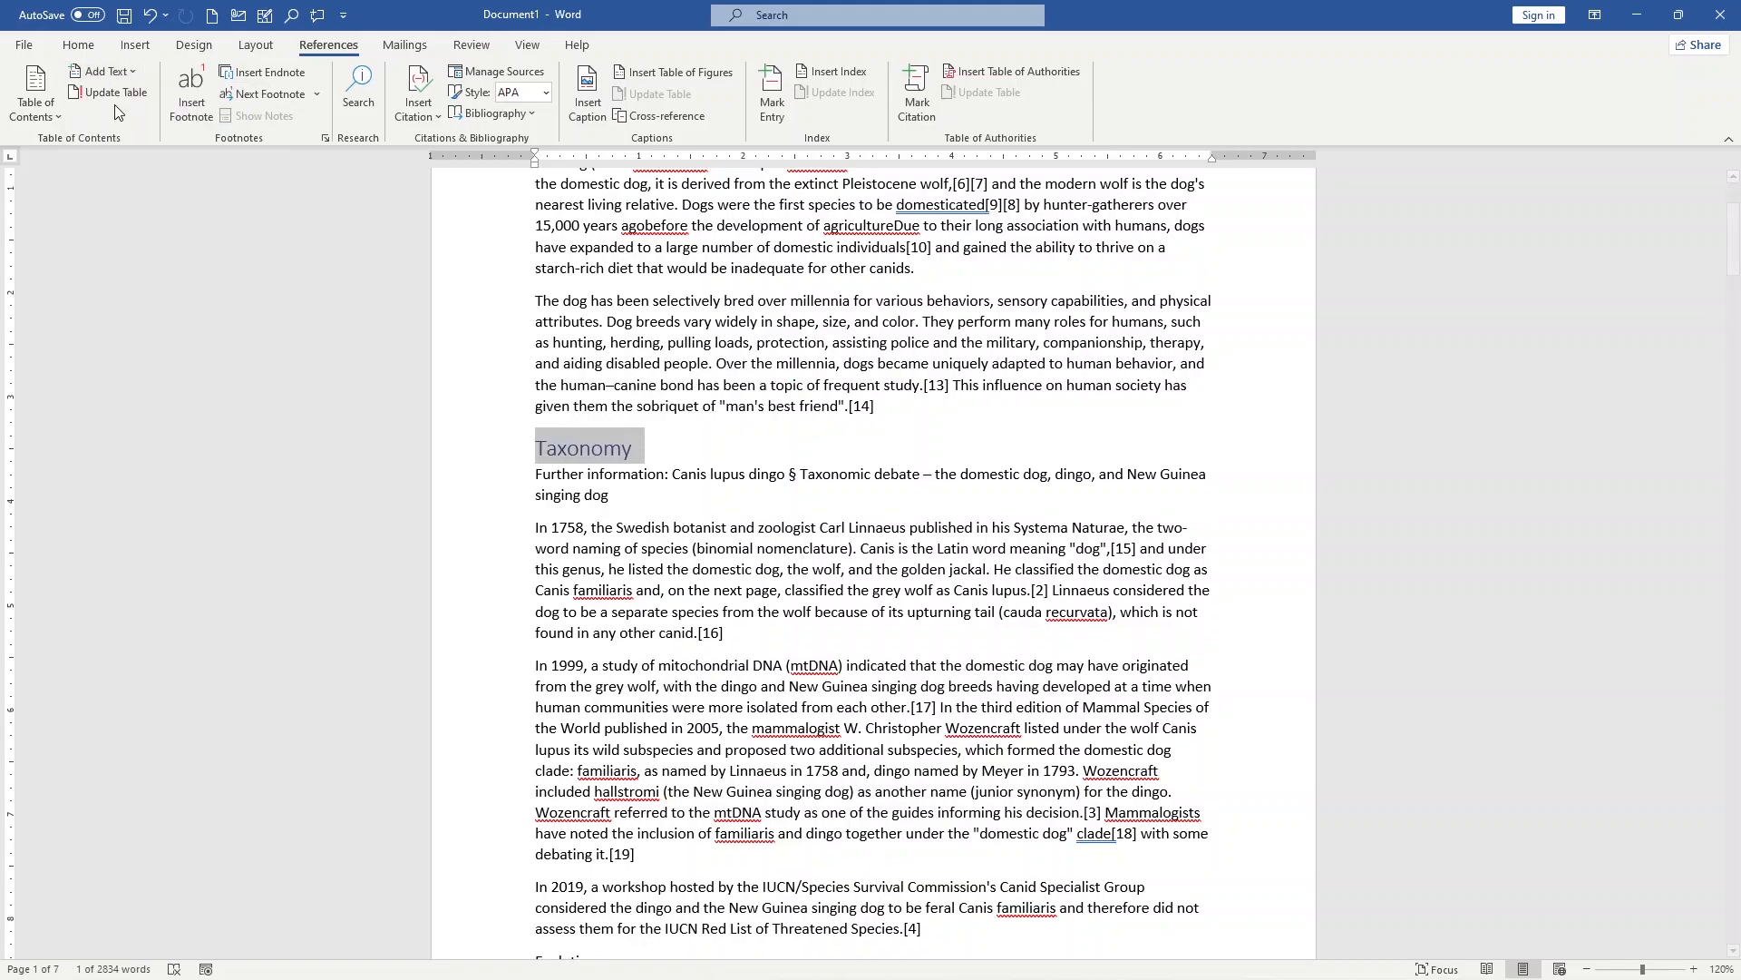
Step: Mark the "Evolution" line at the end of the Taxonomy section as a Level 2 heading
{"action": "scroll", "coordinate": [590, 417], "scroll_direction": "down", "scroll_amount": 9}
{"action": "scroll", "coordinate": [595, 426], "scroll_direction": "up", "scroll_amount": 6}
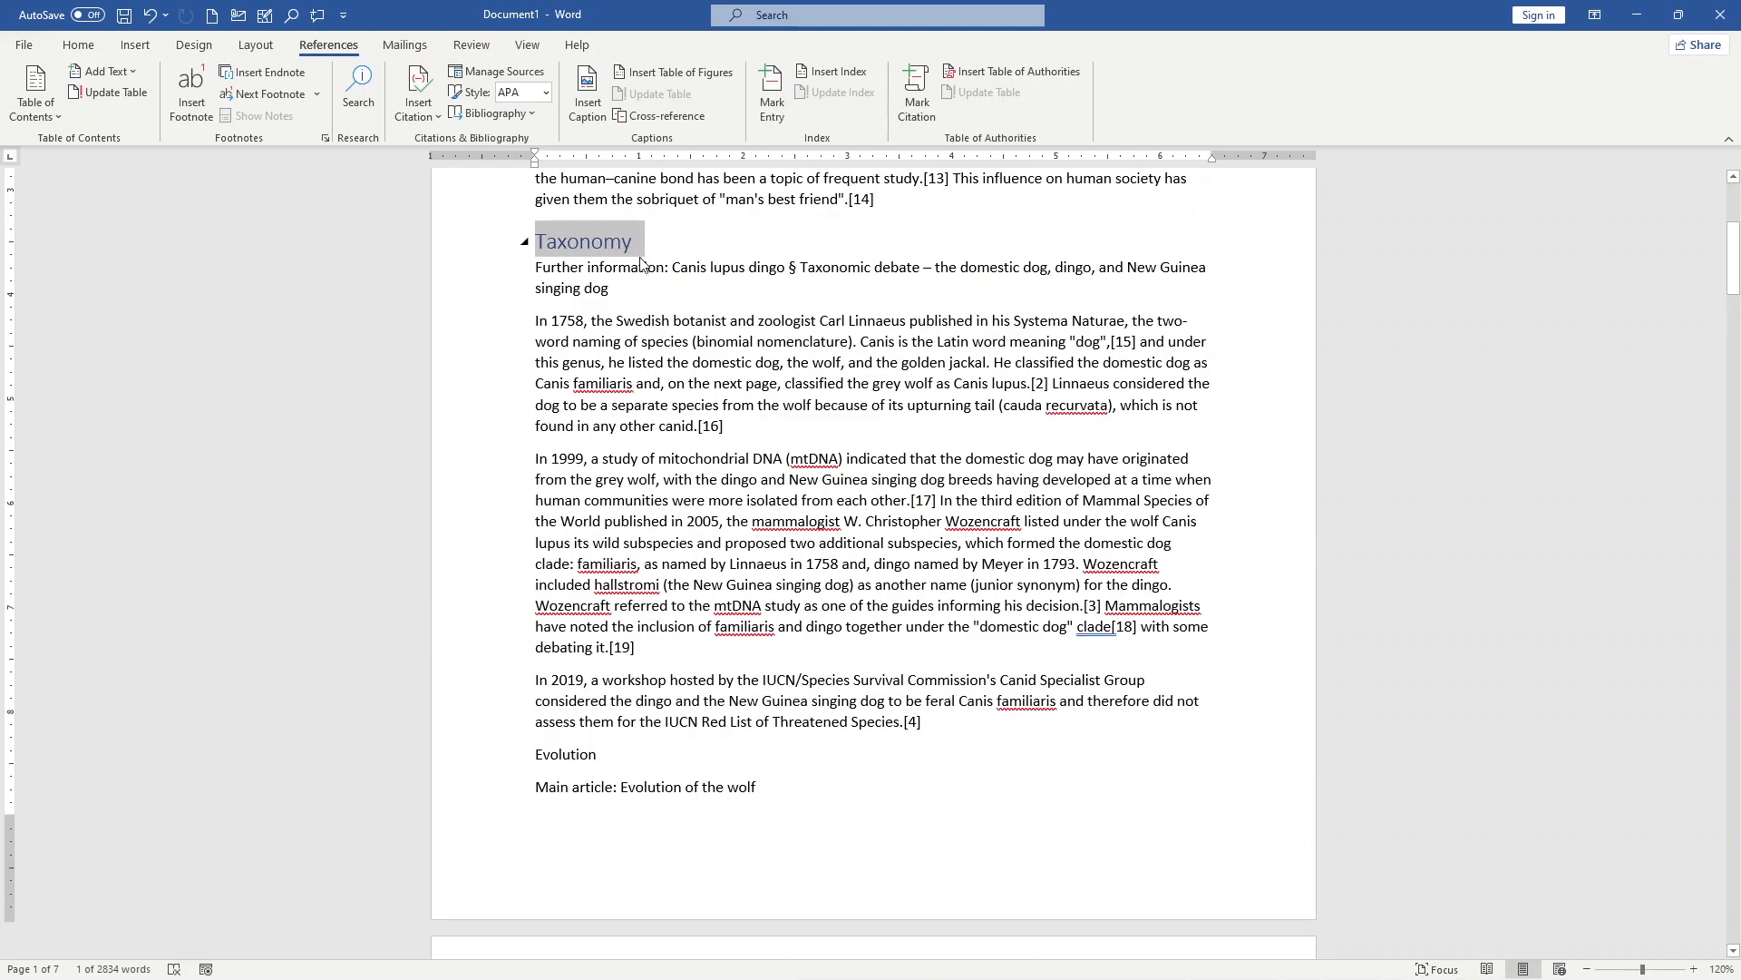
{"action": "scroll", "coordinate": [607, 575], "scroll_direction": "down", "scroll_amount": 3}
{"action": "left_click_drag", "start_coordinate": [598, 550], "coordinate": [535, 548]}
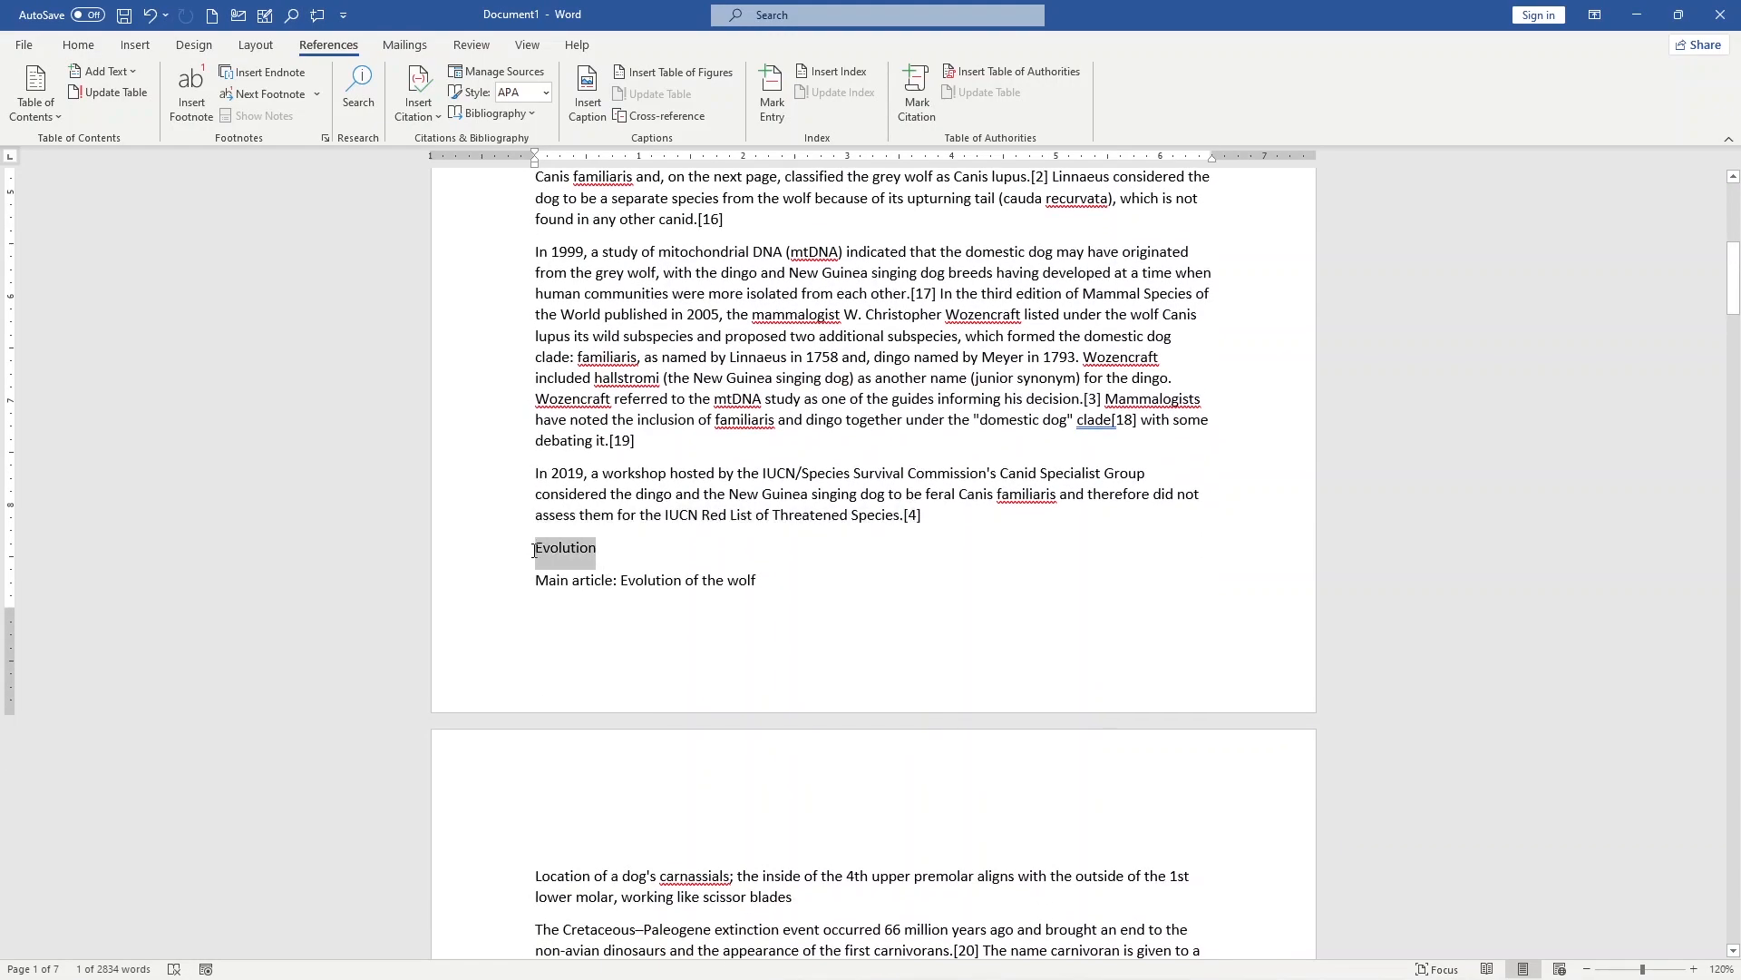
{"action": "left_click", "coordinate": [118, 72]}
{"action": "left_click", "coordinate": [118, 147]}
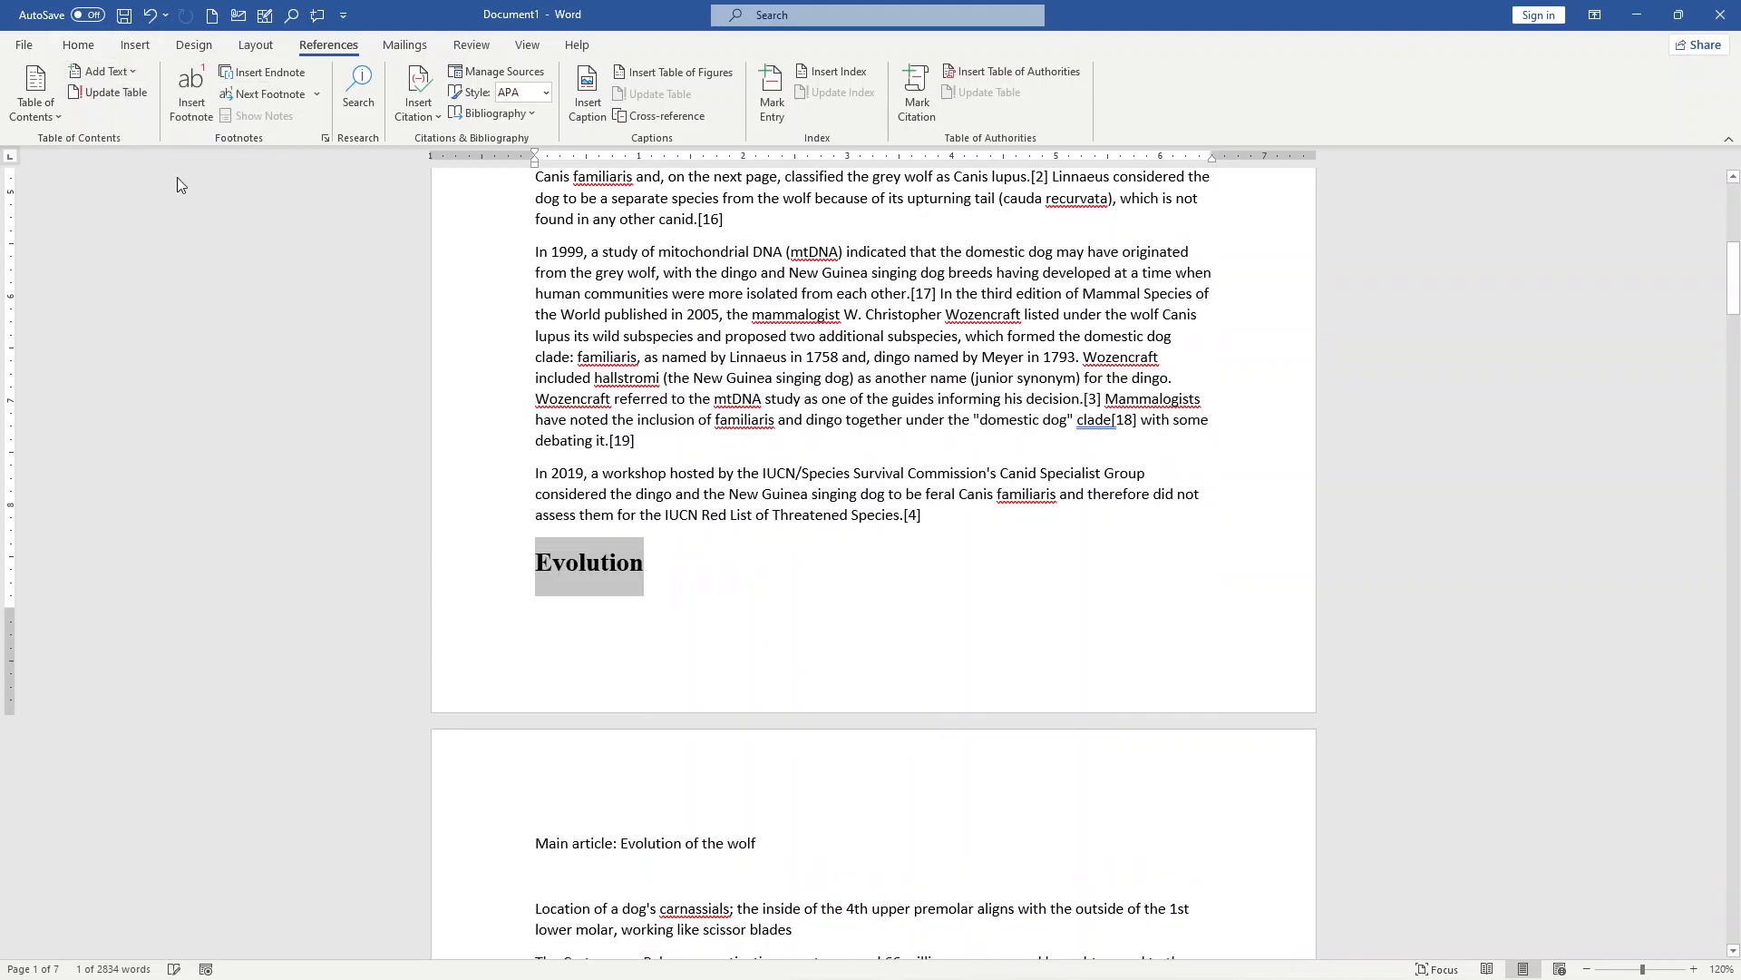
Step: Mark the "Domestication" line on page 2 as a Level 1 heading for the table of contents
{"action": "scroll", "coordinate": [562, 296], "scroll_direction": "up", "scroll_amount": 3}
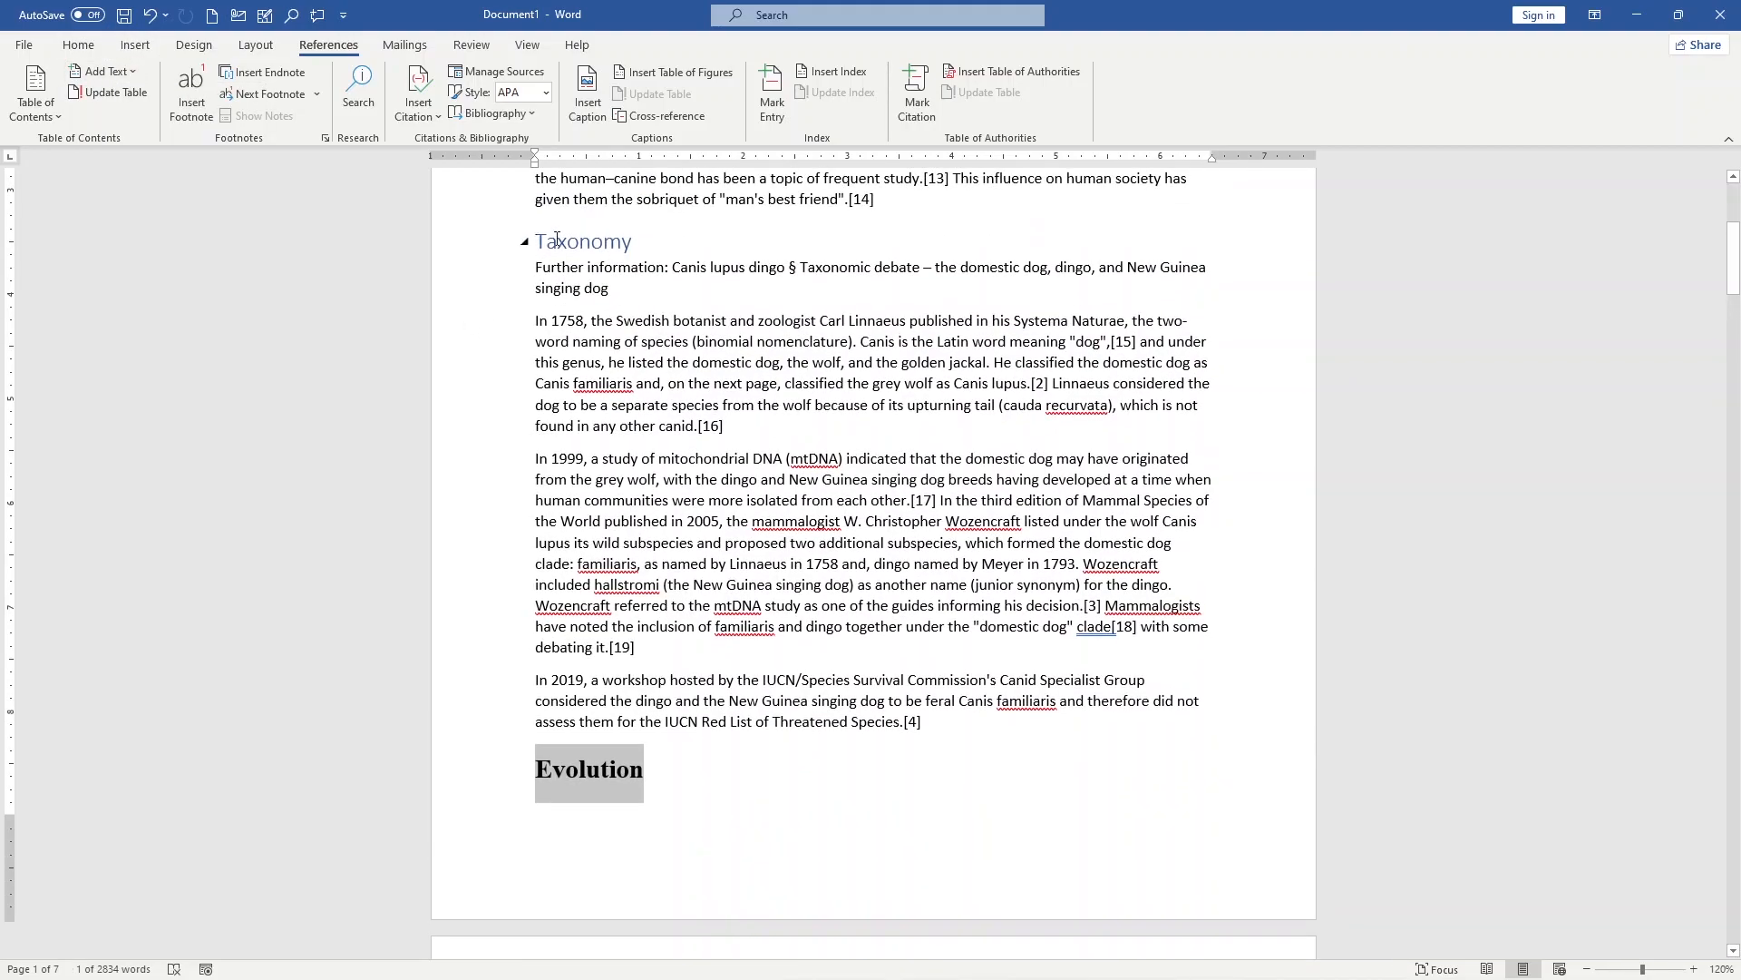
{"action": "scroll", "coordinate": [684, 680], "scroll_direction": "down", "scroll_amount": 7}
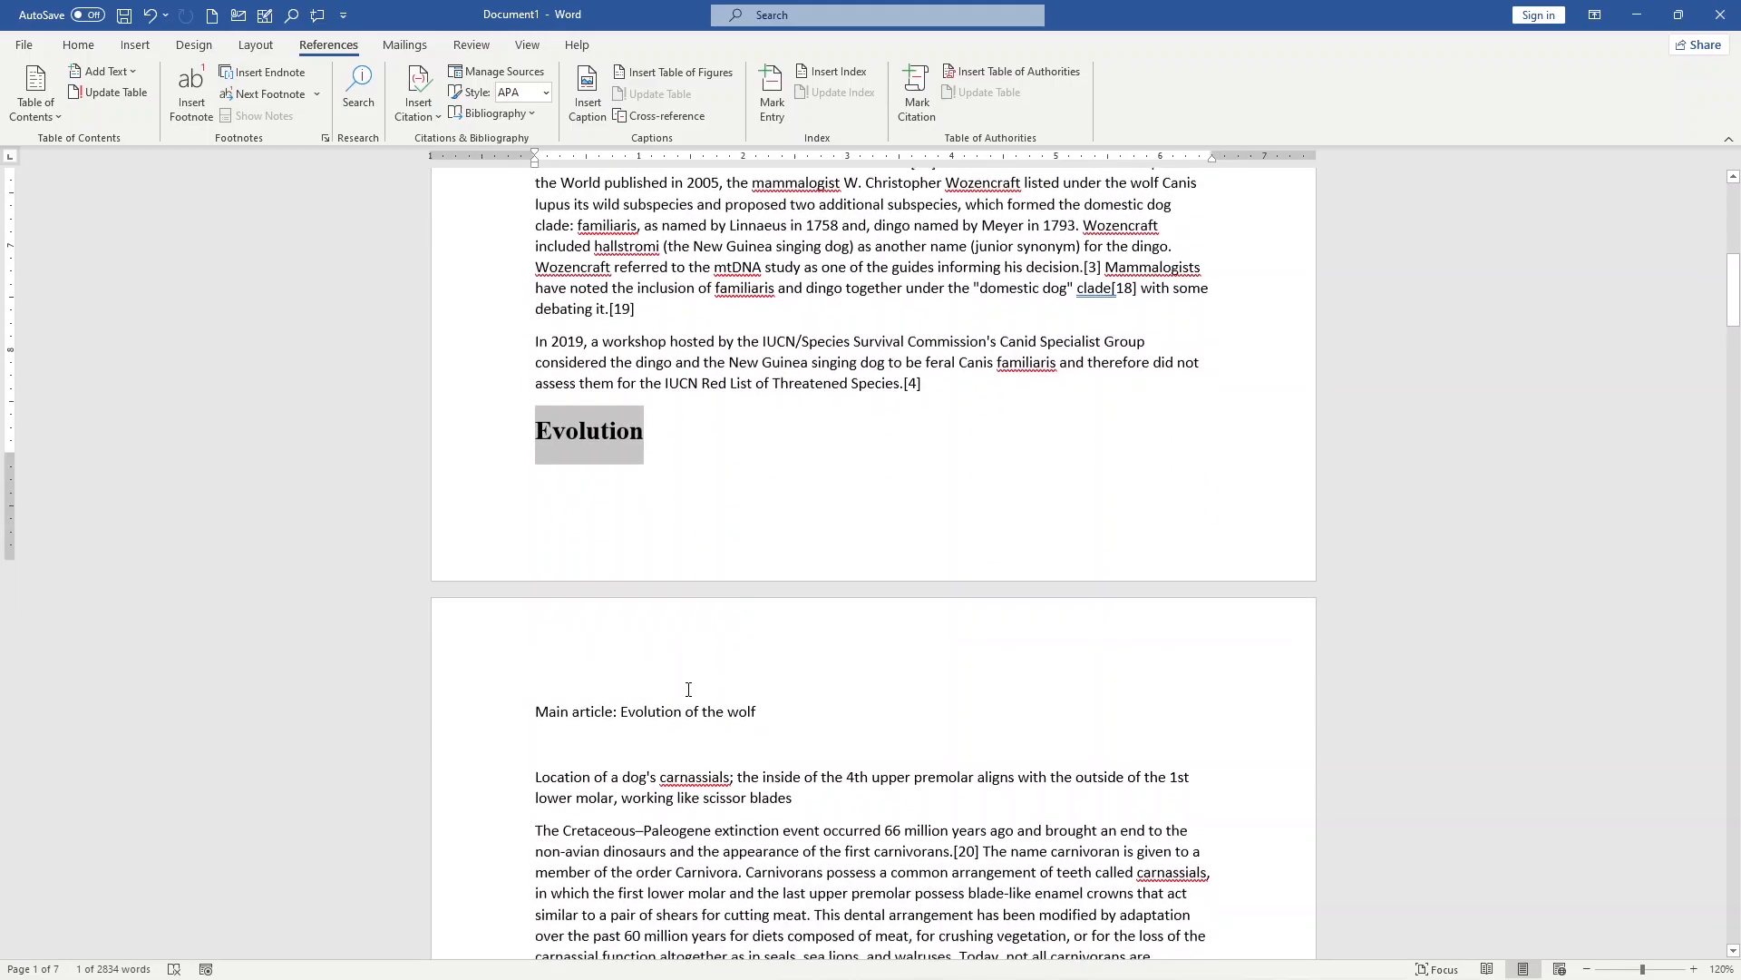
{"action": "scroll", "coordinate": [684, 680], "scroll_direction": "down", "scroll_amount": 5}
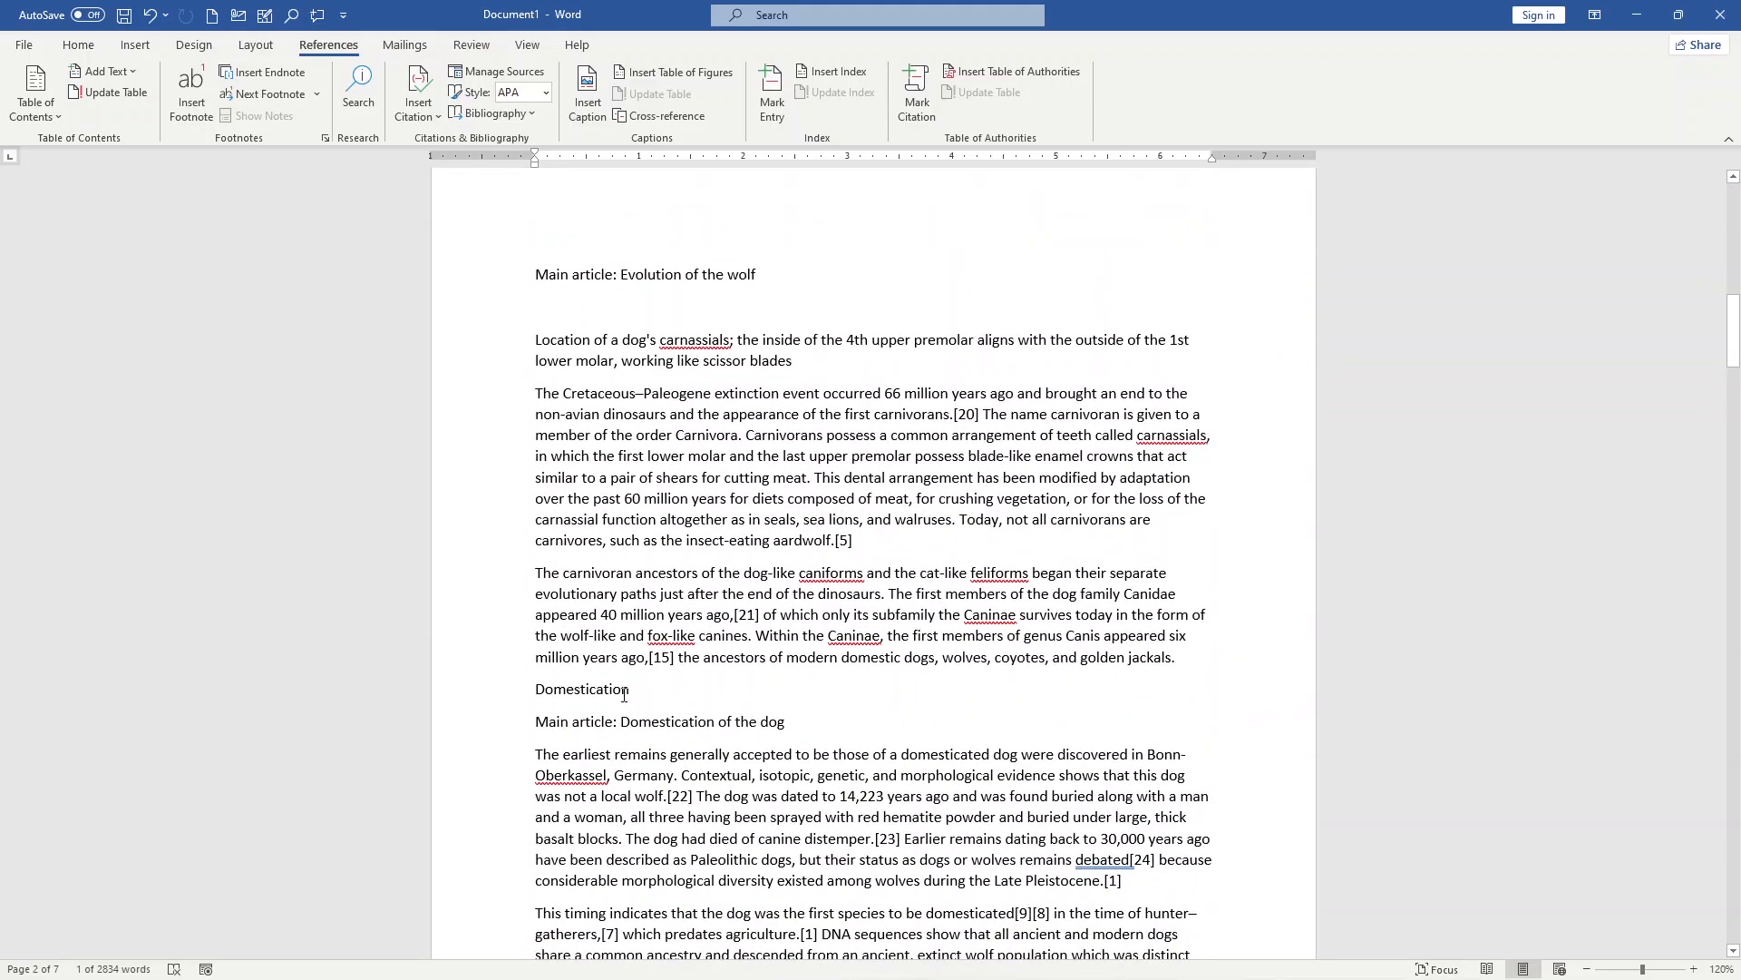
{"action": "triple_click", "coordinate": [625, 697]}
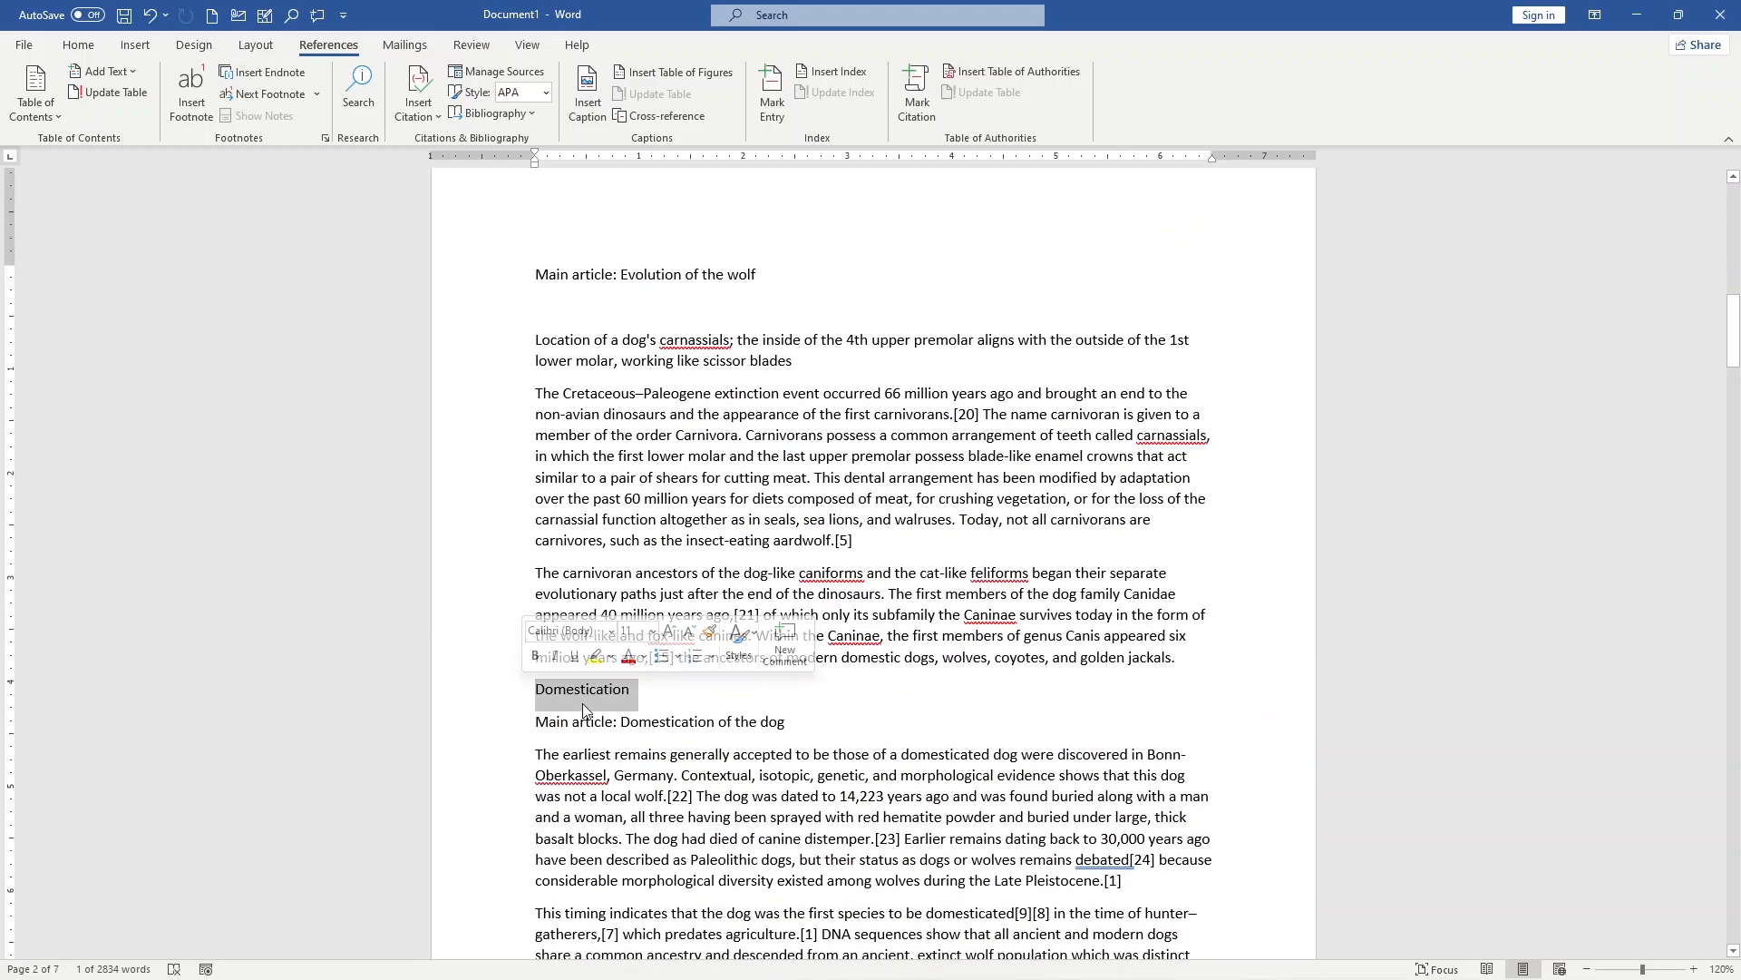
{"action": "left_click", "coordinate": [108, 76]}
{"action": "left_click", "coordinate": [98, 133]}
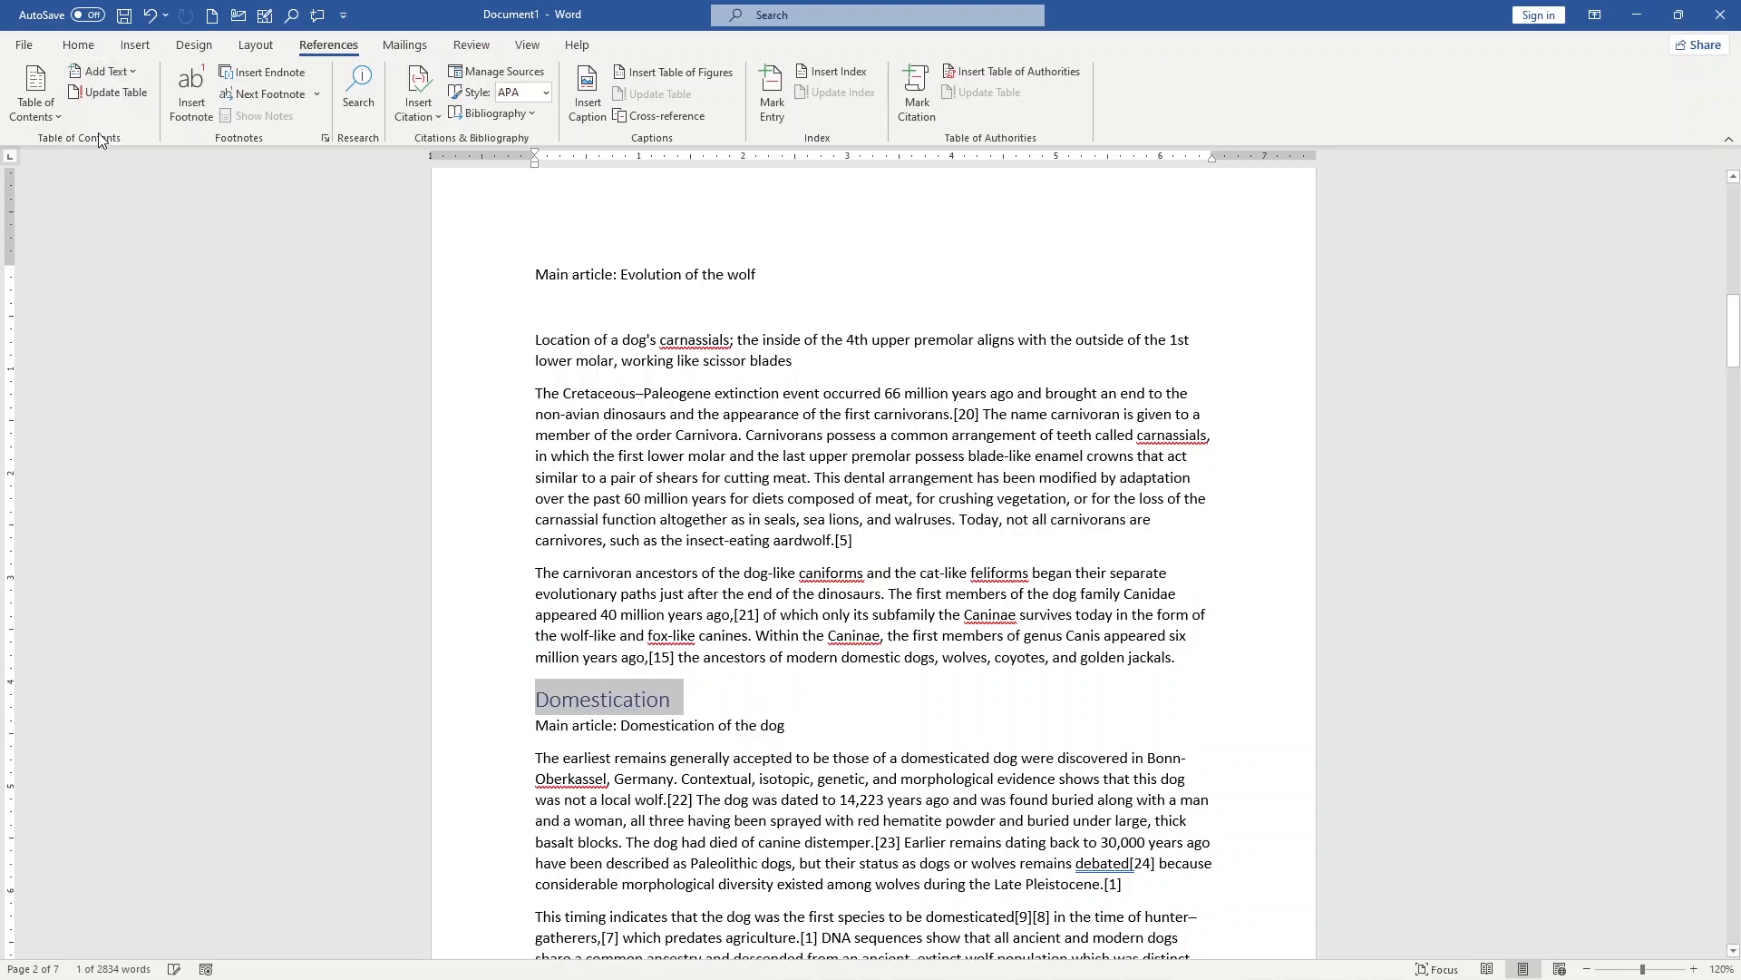
Step: Mark the "Breeds" line on page 3 as a Level 1 heading for the table of contents
{"action": "scroll", "coordinate": [609, 555], "scroll_direction": "down", "scroll_amount": 8}
{"action": "scroll", "coordinate": [620, 583], "scroll_direction": "down", "scroll_amount": 7}
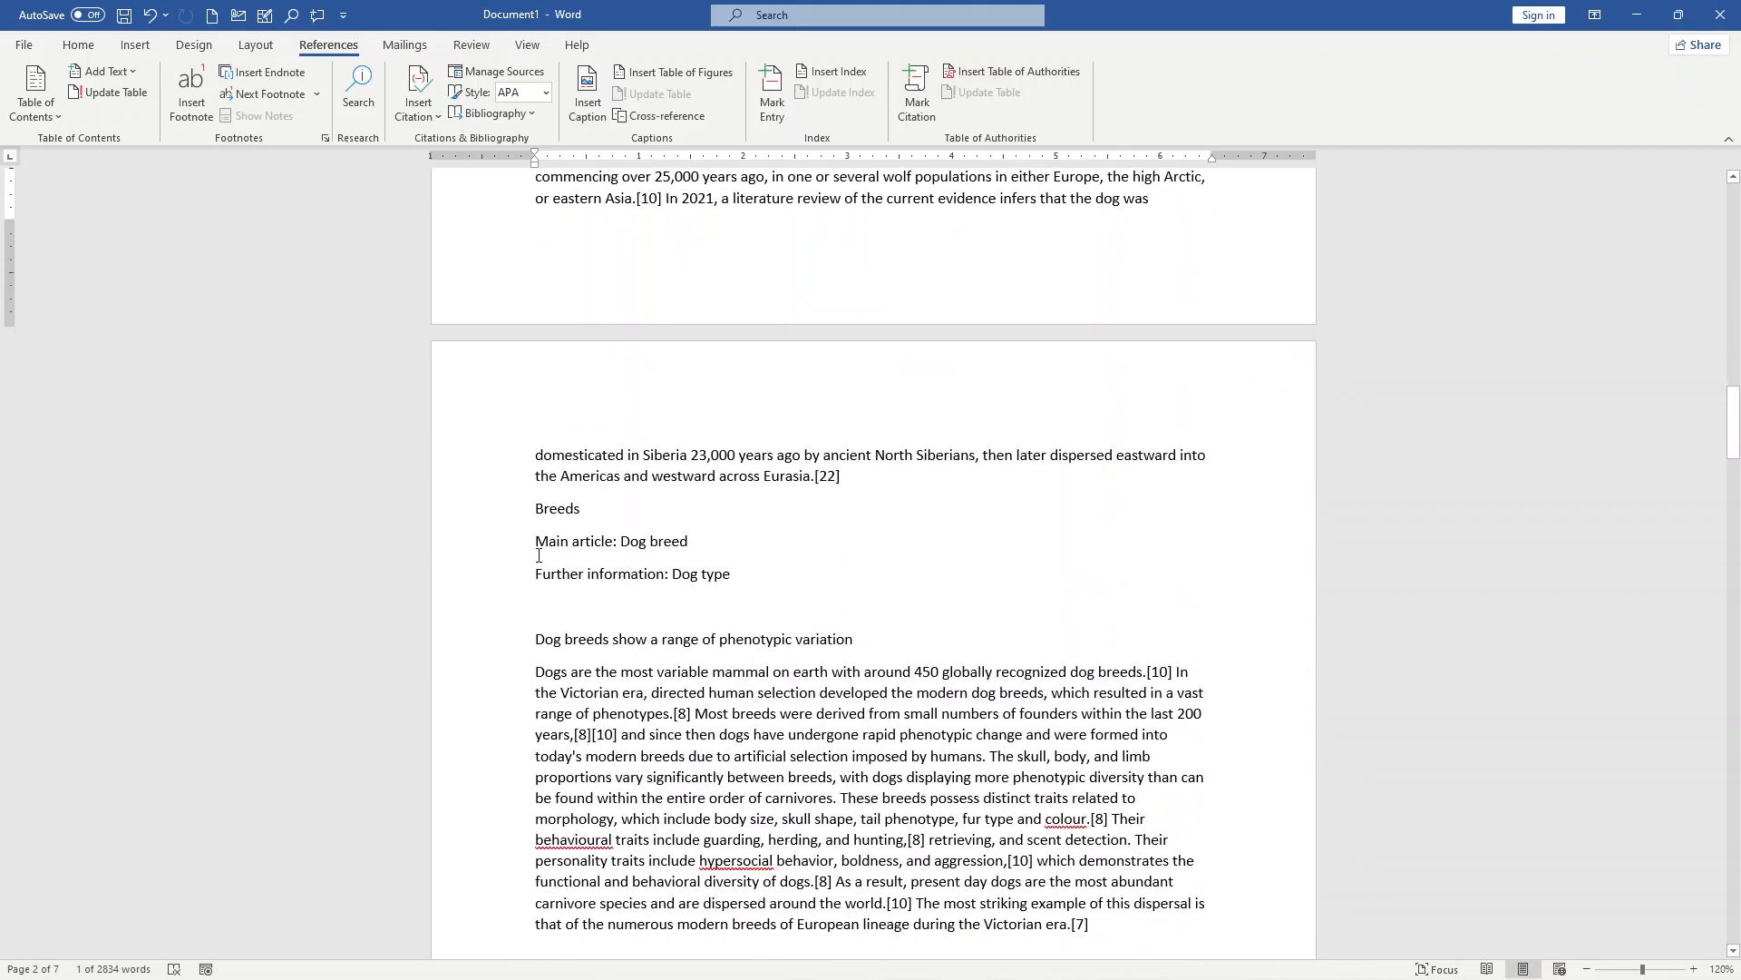
{"action": "triple_click", "coordinate": [582, 509]}
{"action": "left_click", "coordinate": [101, 77]}
{"action": "left_click", "coordinate": [115, 122]}
Step: Add three blank lines above the opening "Pooch" line and place the cursor on the first of them
{"action": "scroll", "coordinate": [568, 647], "scroll_direction": "down", "scroll_amount": 6}
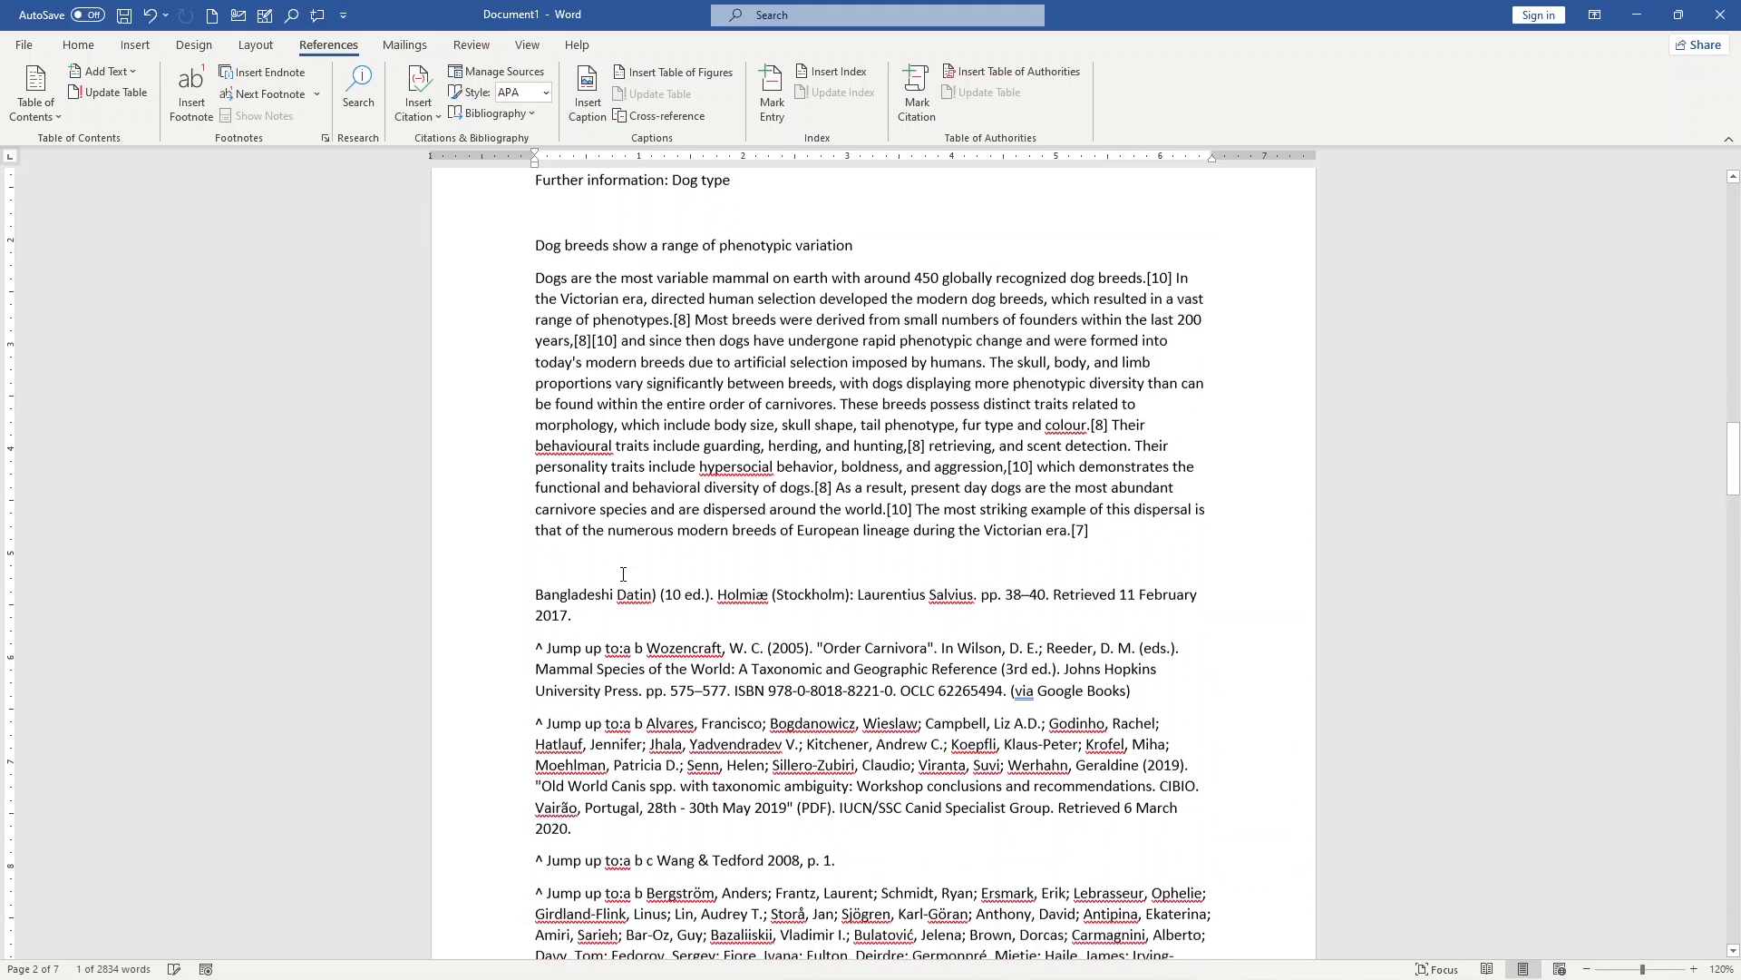
{"action": "scroll", "coordinate": [578, 608], "scroll_direction": "up", "scroll_amount": 20}
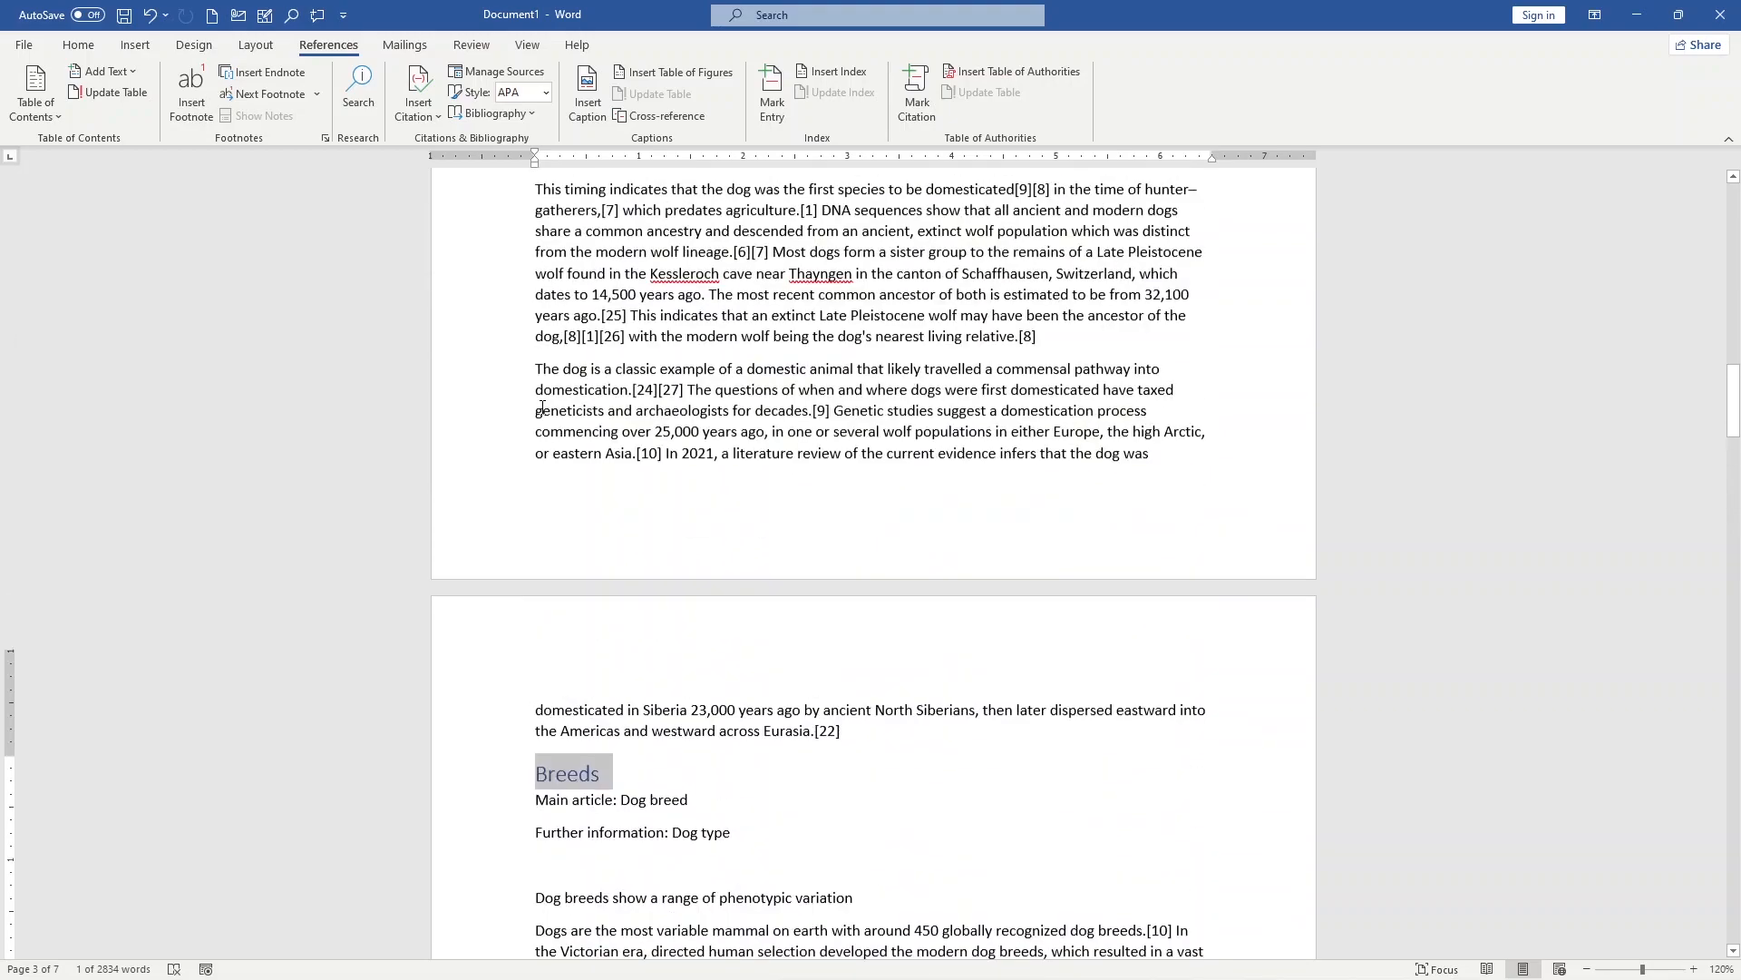
{"action": "scroll", "coordinate": [543, 408], "scroll_direction": "up", "scroll_amount": 20}
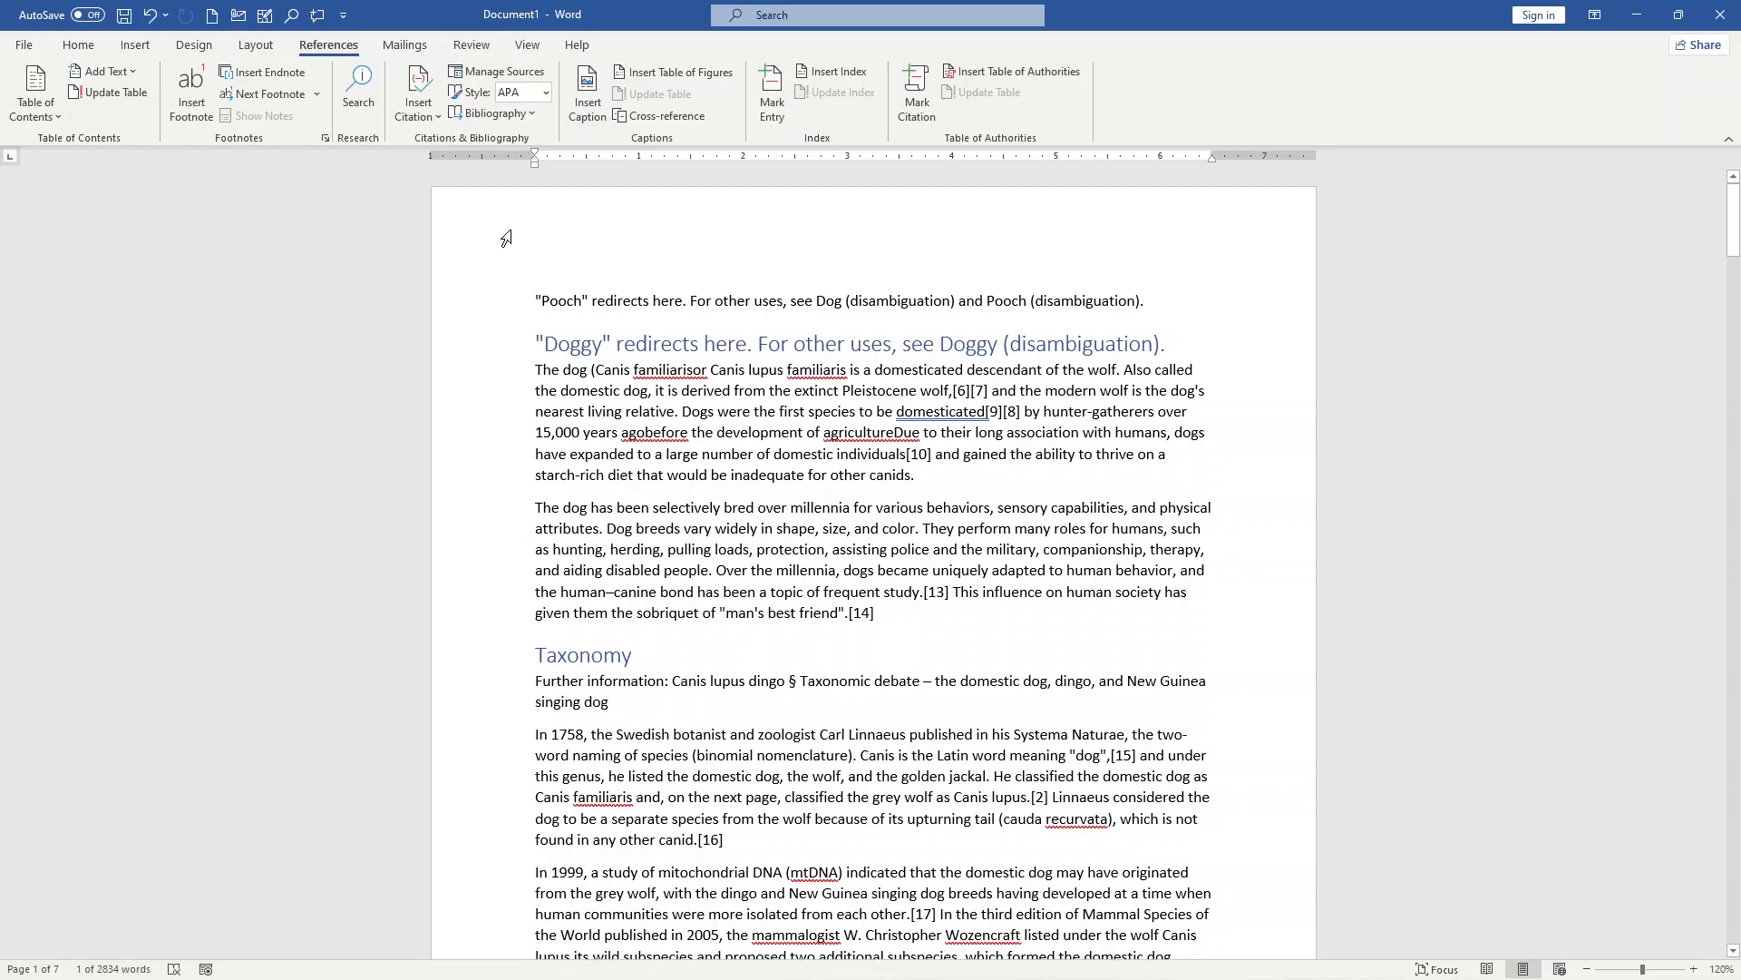
{"action": "left_click", "coordinate": [574, 300]}
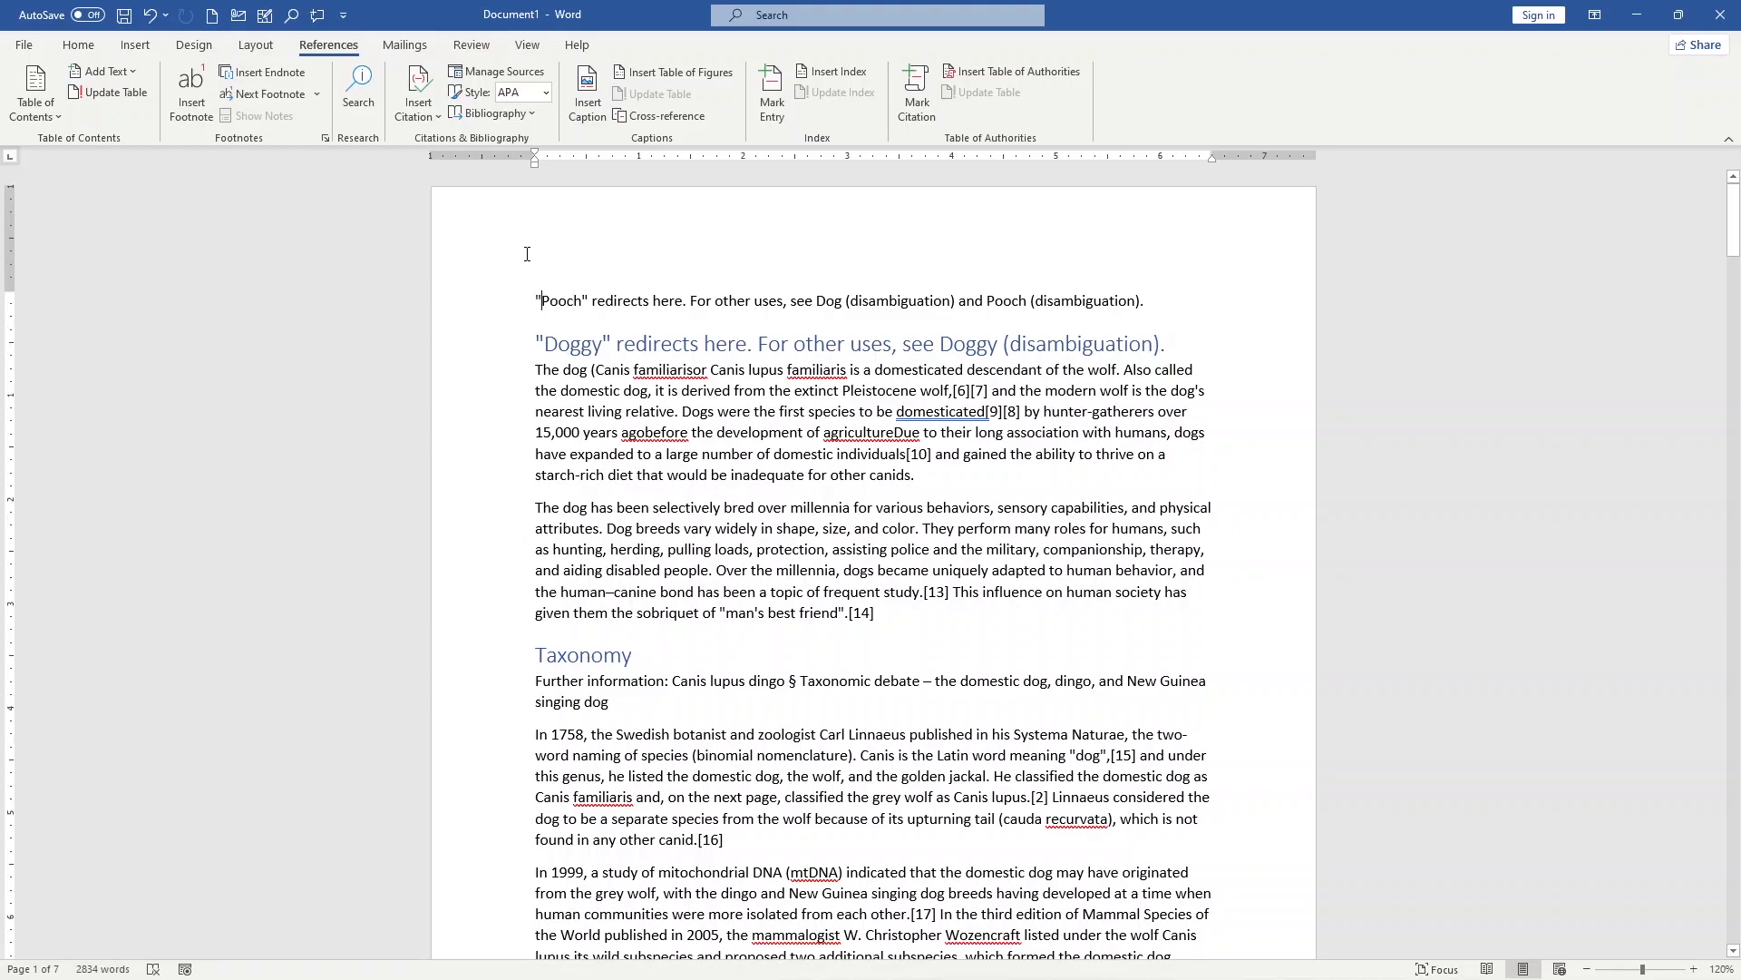
{"action": "key", "text": "ctrl+z"}
{"action": "key", "text": "Up"}
{"action": "key", "text": "Up"}
{"action": "key", "text": "Up"}
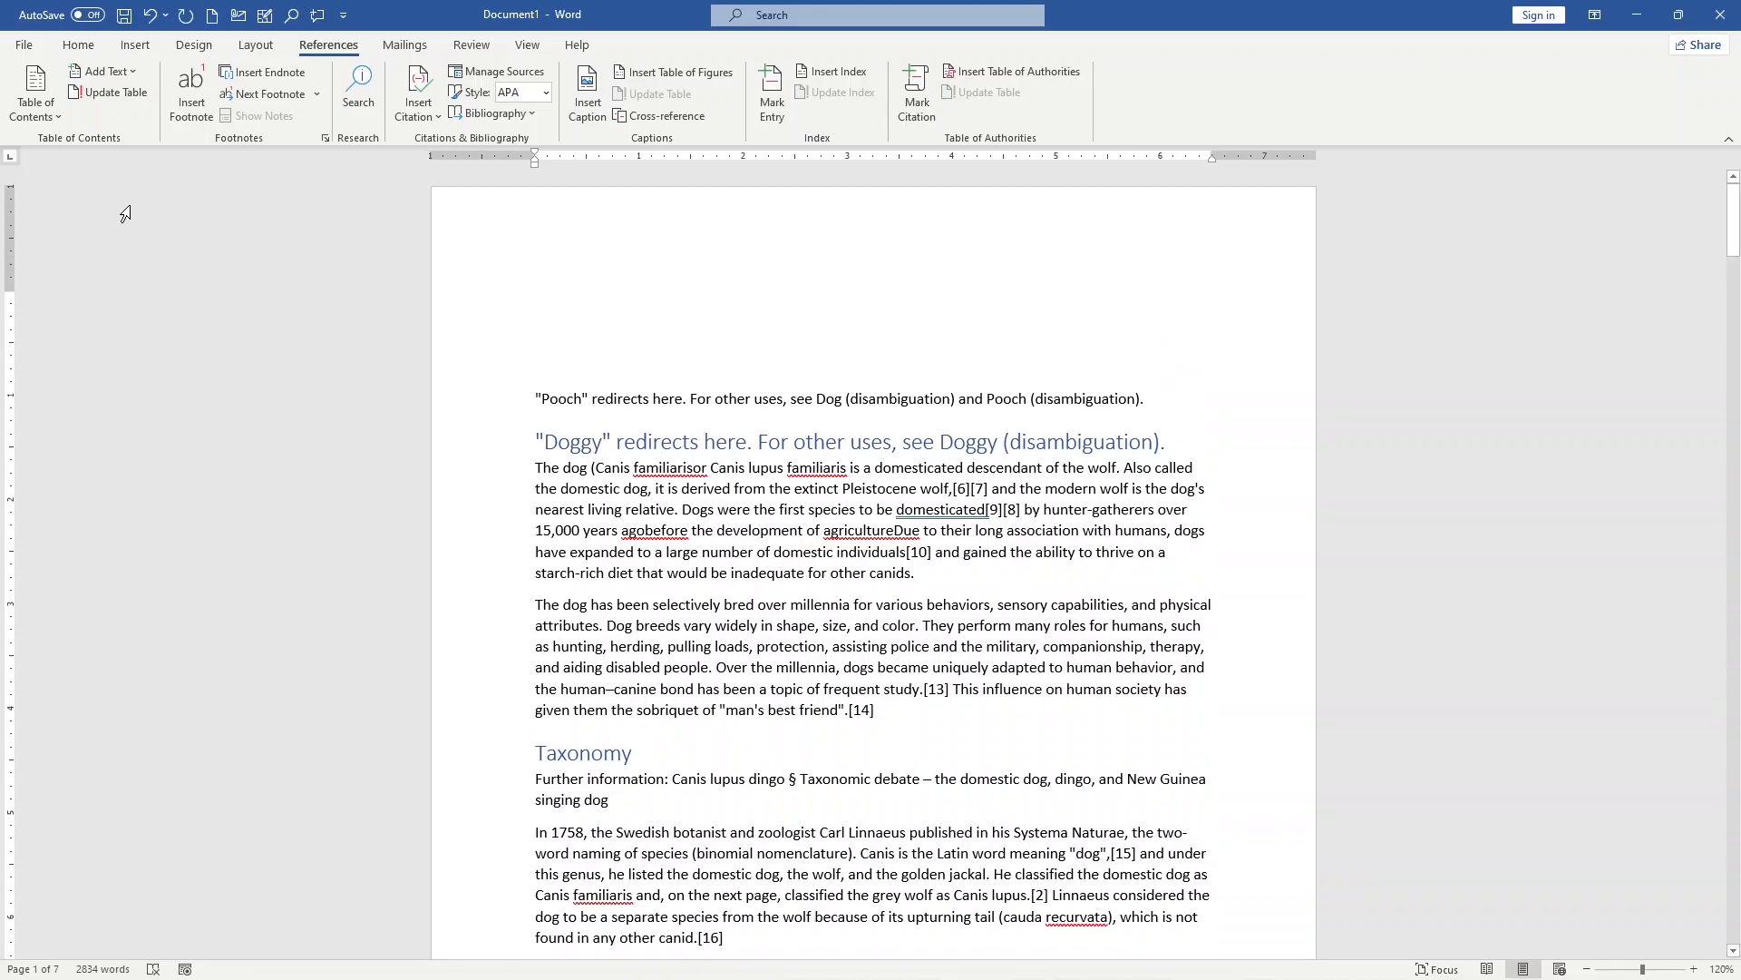
Step: Insert the Automatic Table 1 table of contents at the start of the document
{"action": "left_click", "coordinate": [52, 123]}
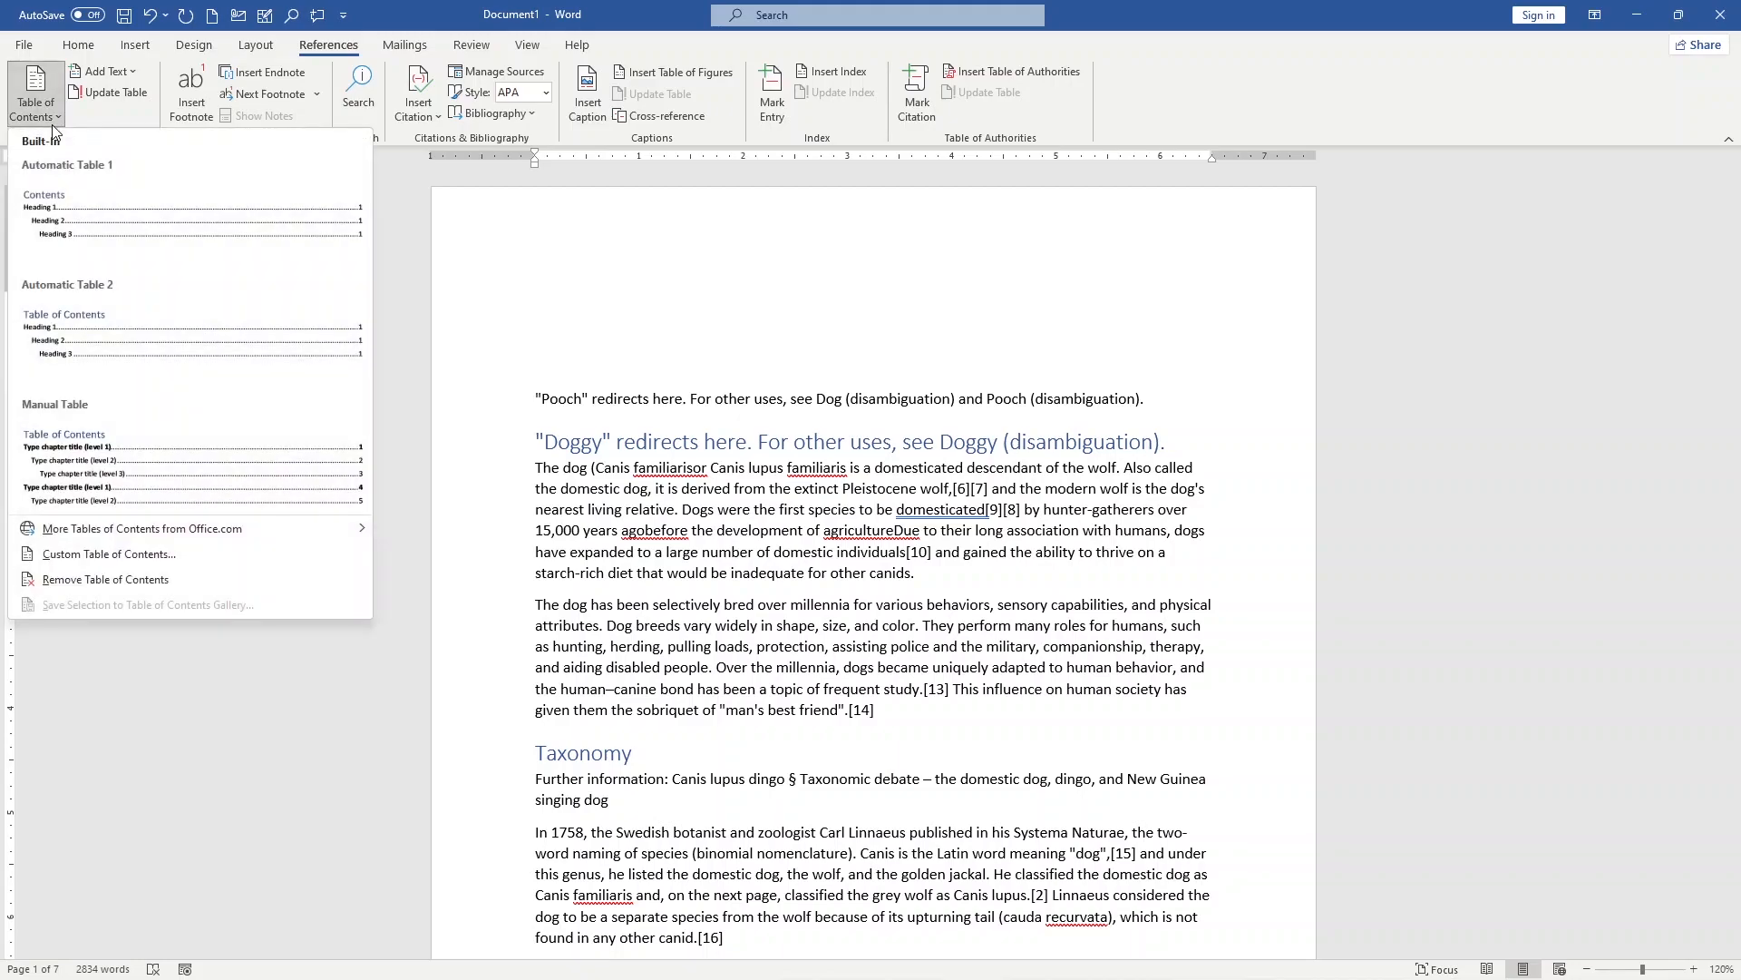
{"action": "left_click", "coordinate": [72, 227]}
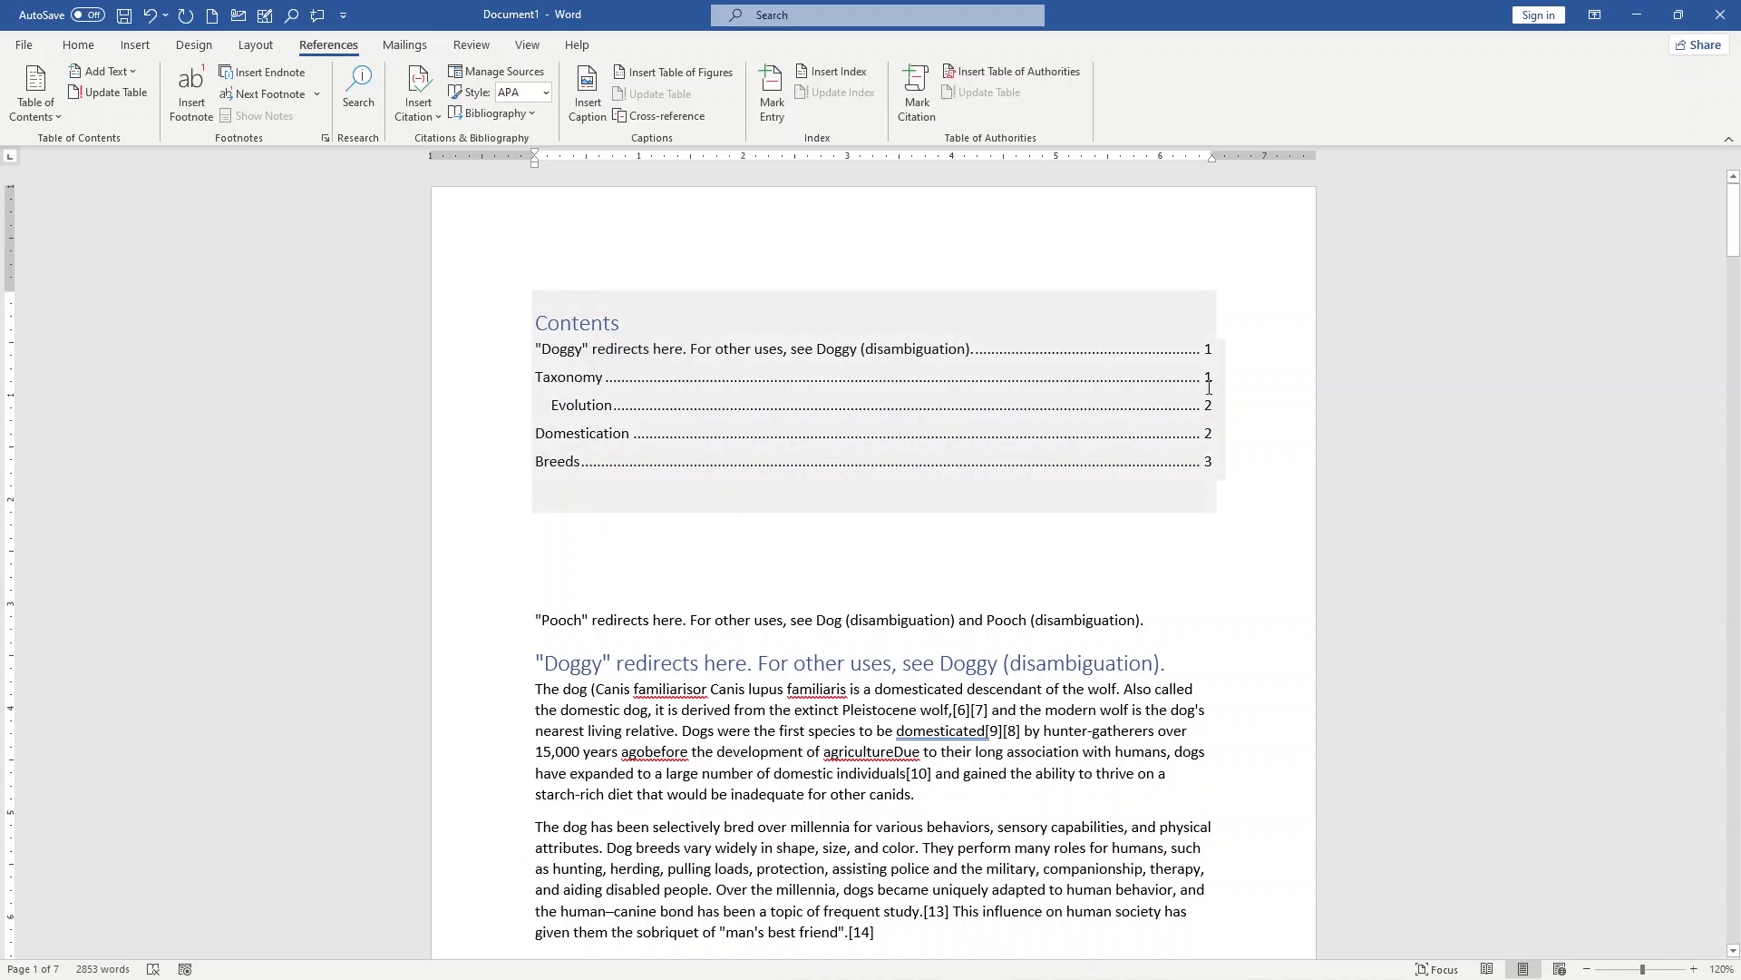
Step: Compare the entries and page numbers in the table of contents with the headings in the document
{"action": "scroll", "coordinate": [634, 817], "scroll_direction": "down", "scroll_amount": 3}
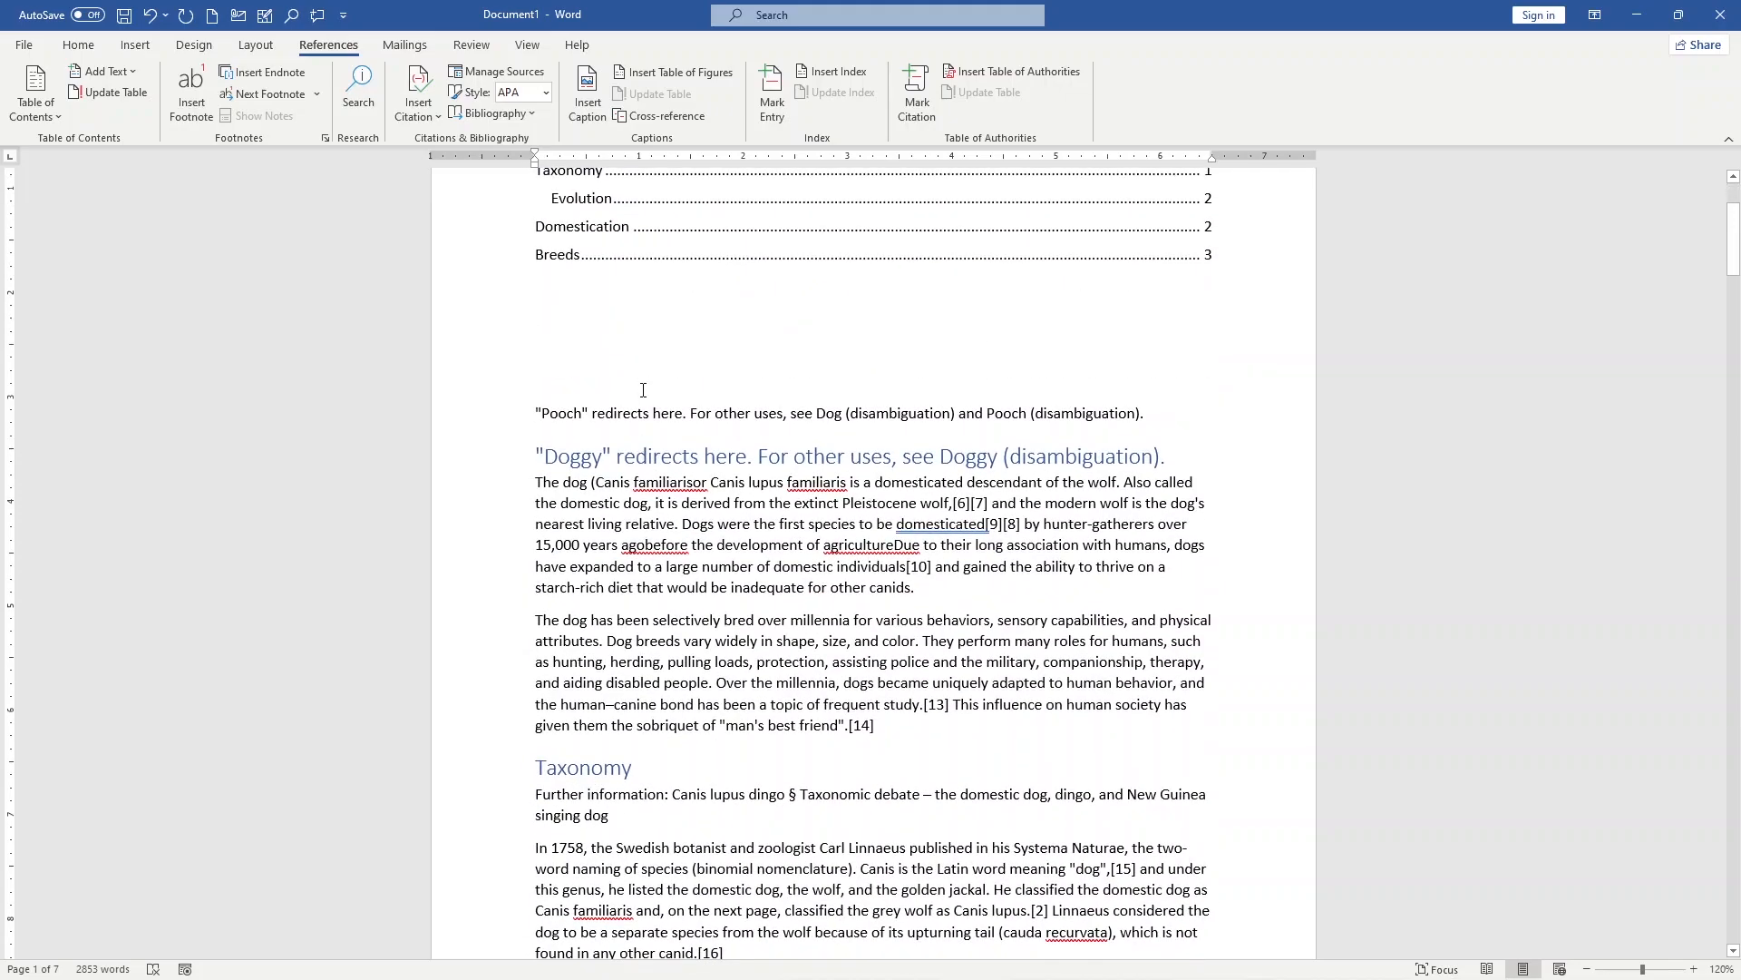
{"action": "scroll", "coordinate": [639, 385], "scroll_direction": "up", "scroll_amount": 1}
{"action": "scroll", "coordinate": [566, 291], "scroll_direction": "up", "scroll_amount": 1}
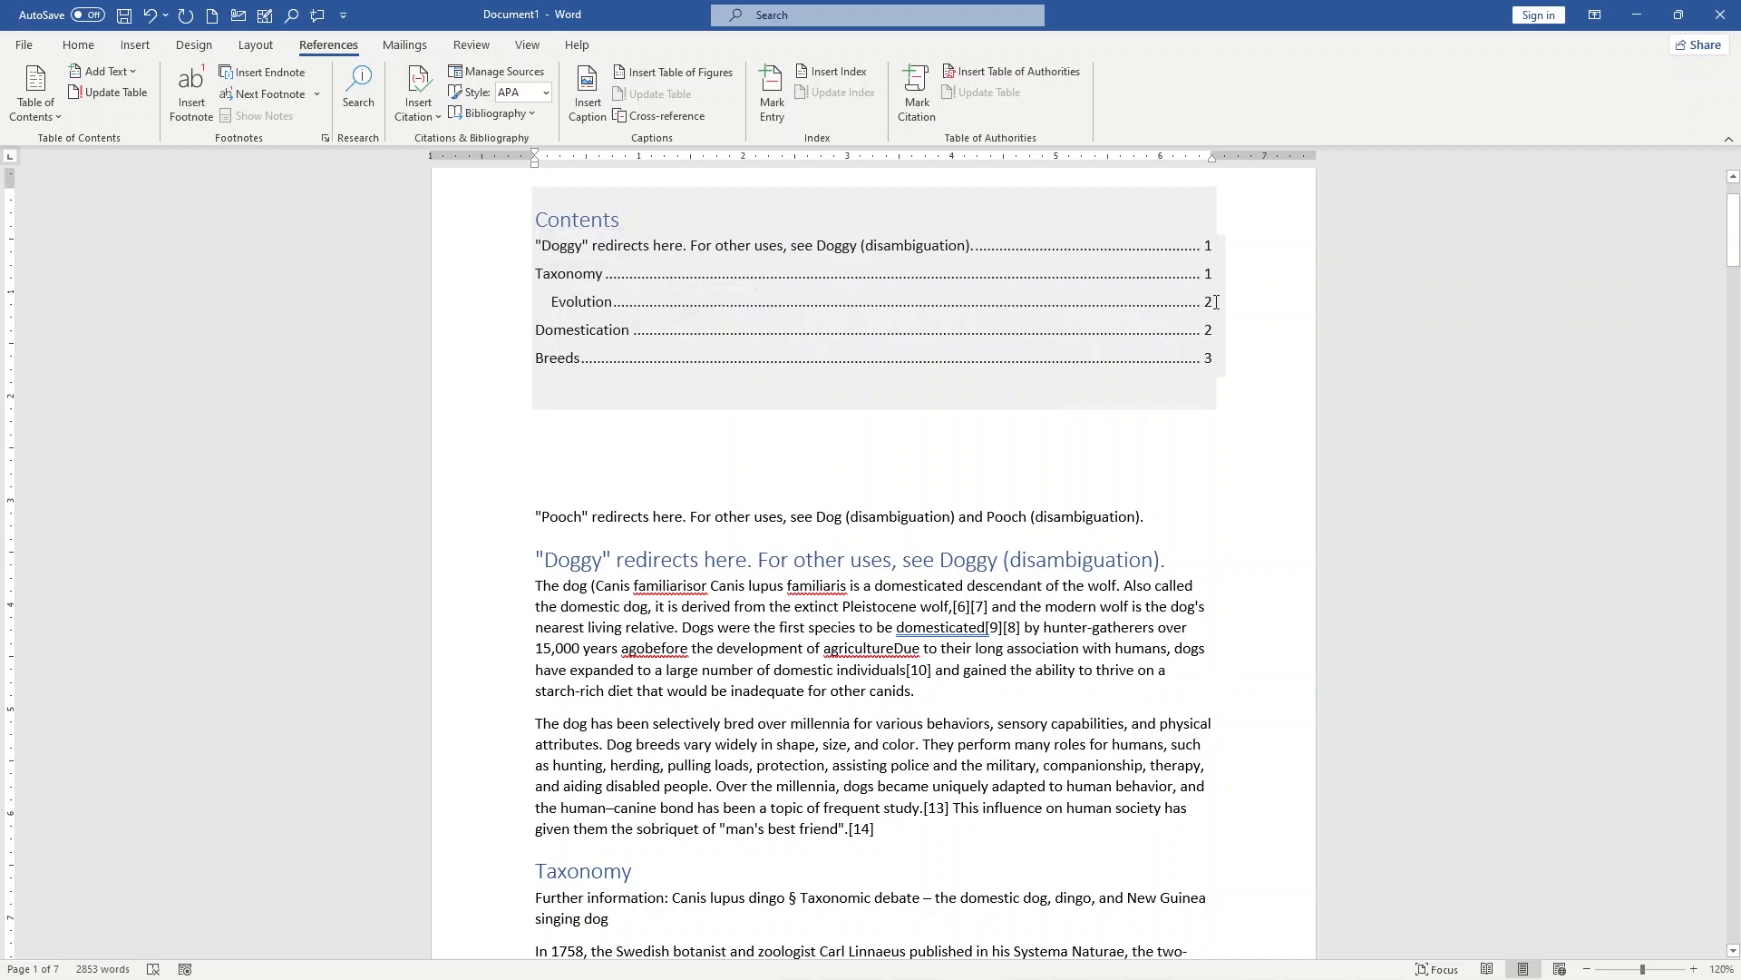
{"action": "scroll", "coordinate": [576, 384], "scroll_direction": "down", "scroll_amount": 15}
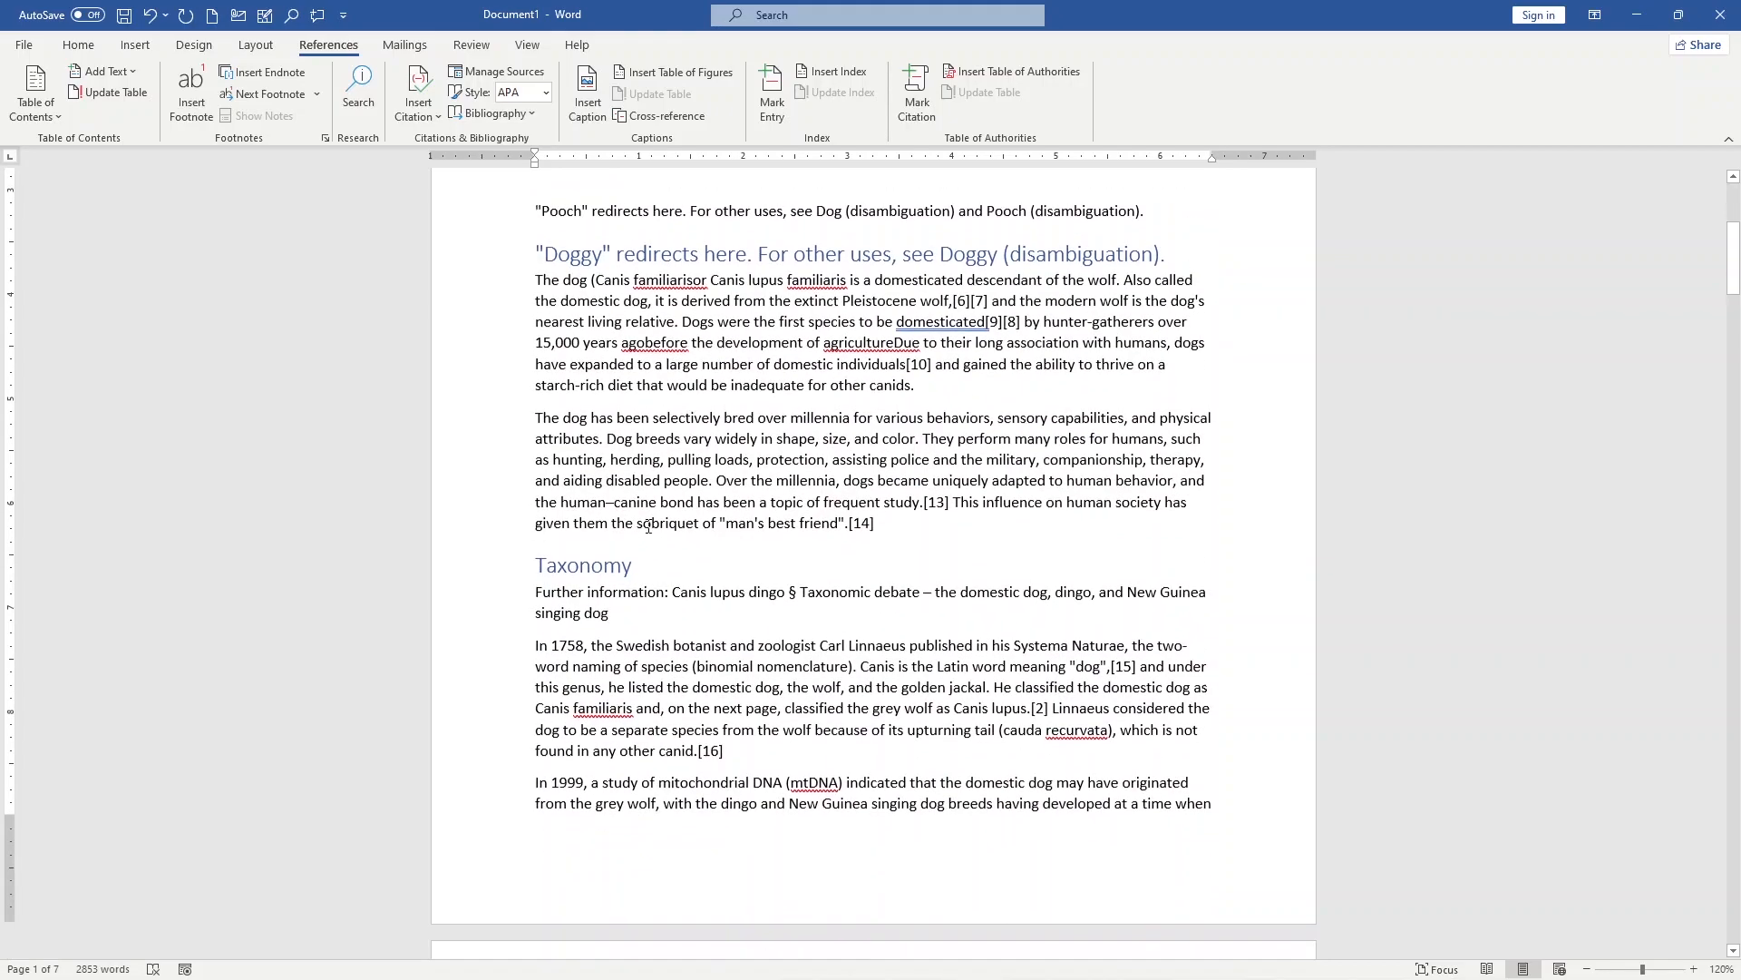
{"action": "scroll", "coordinate": [1242, 364], "scroll_direction": "up", "scroll_amount": 15}
{"action": "left_click", "coordinate": [1218, 359]}
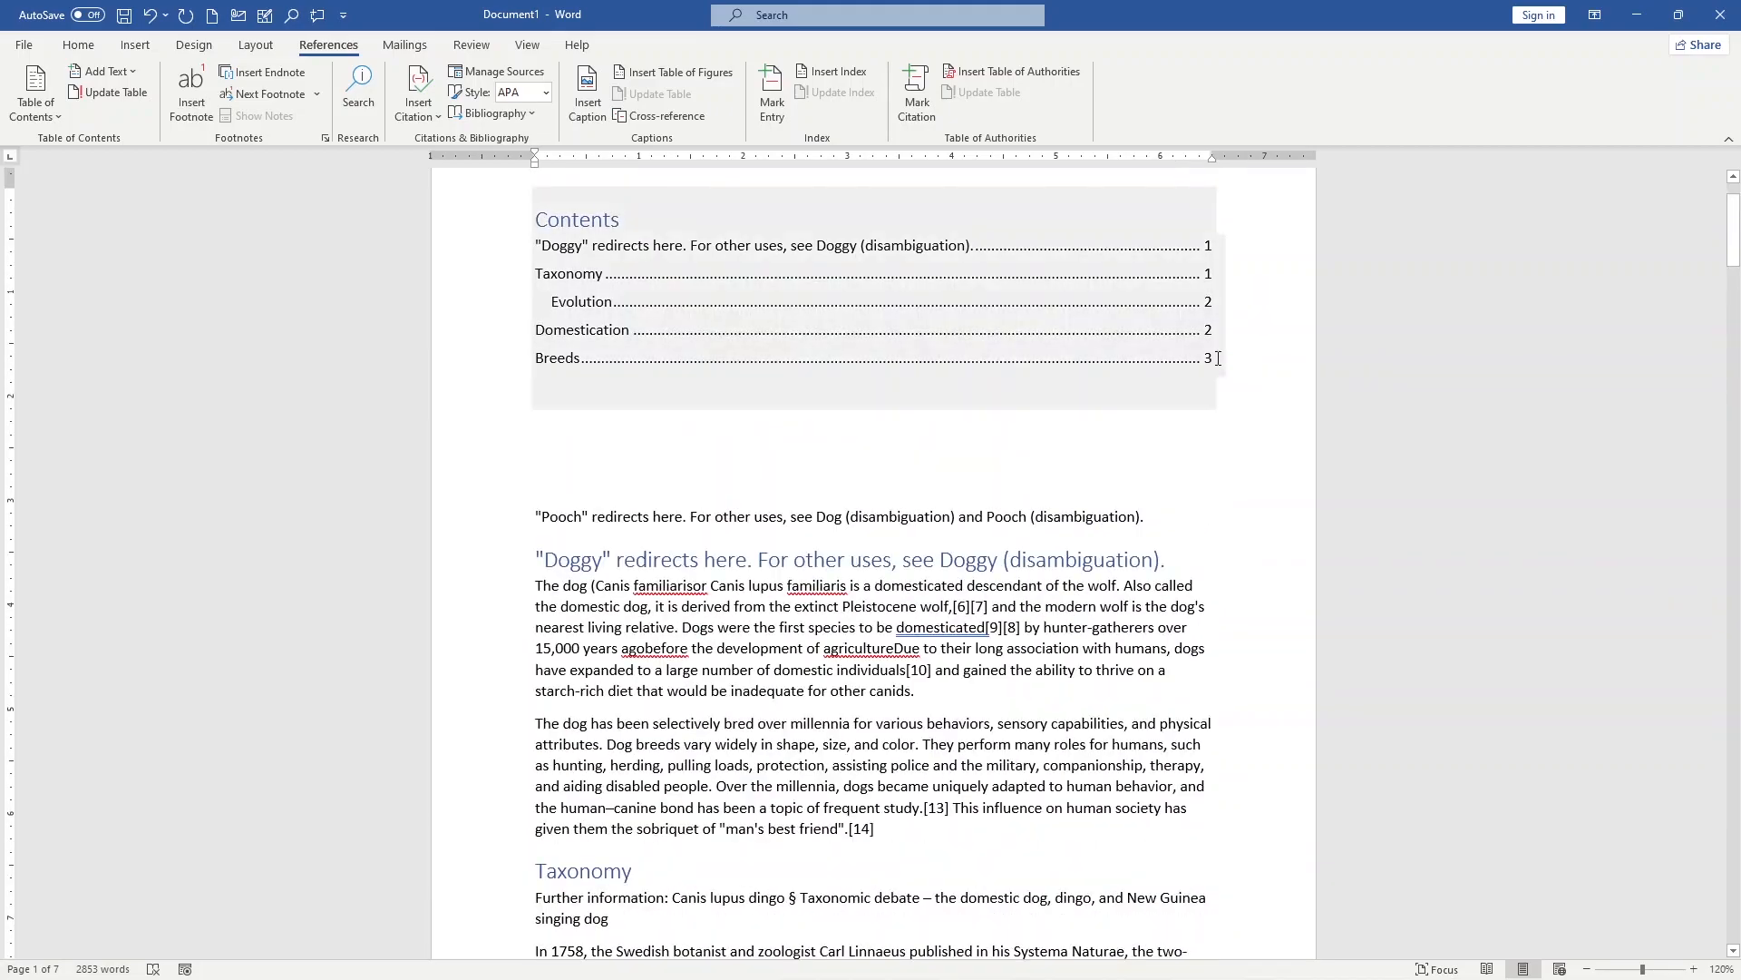
{"action": "left_click", "coordinate": [659, 389]}
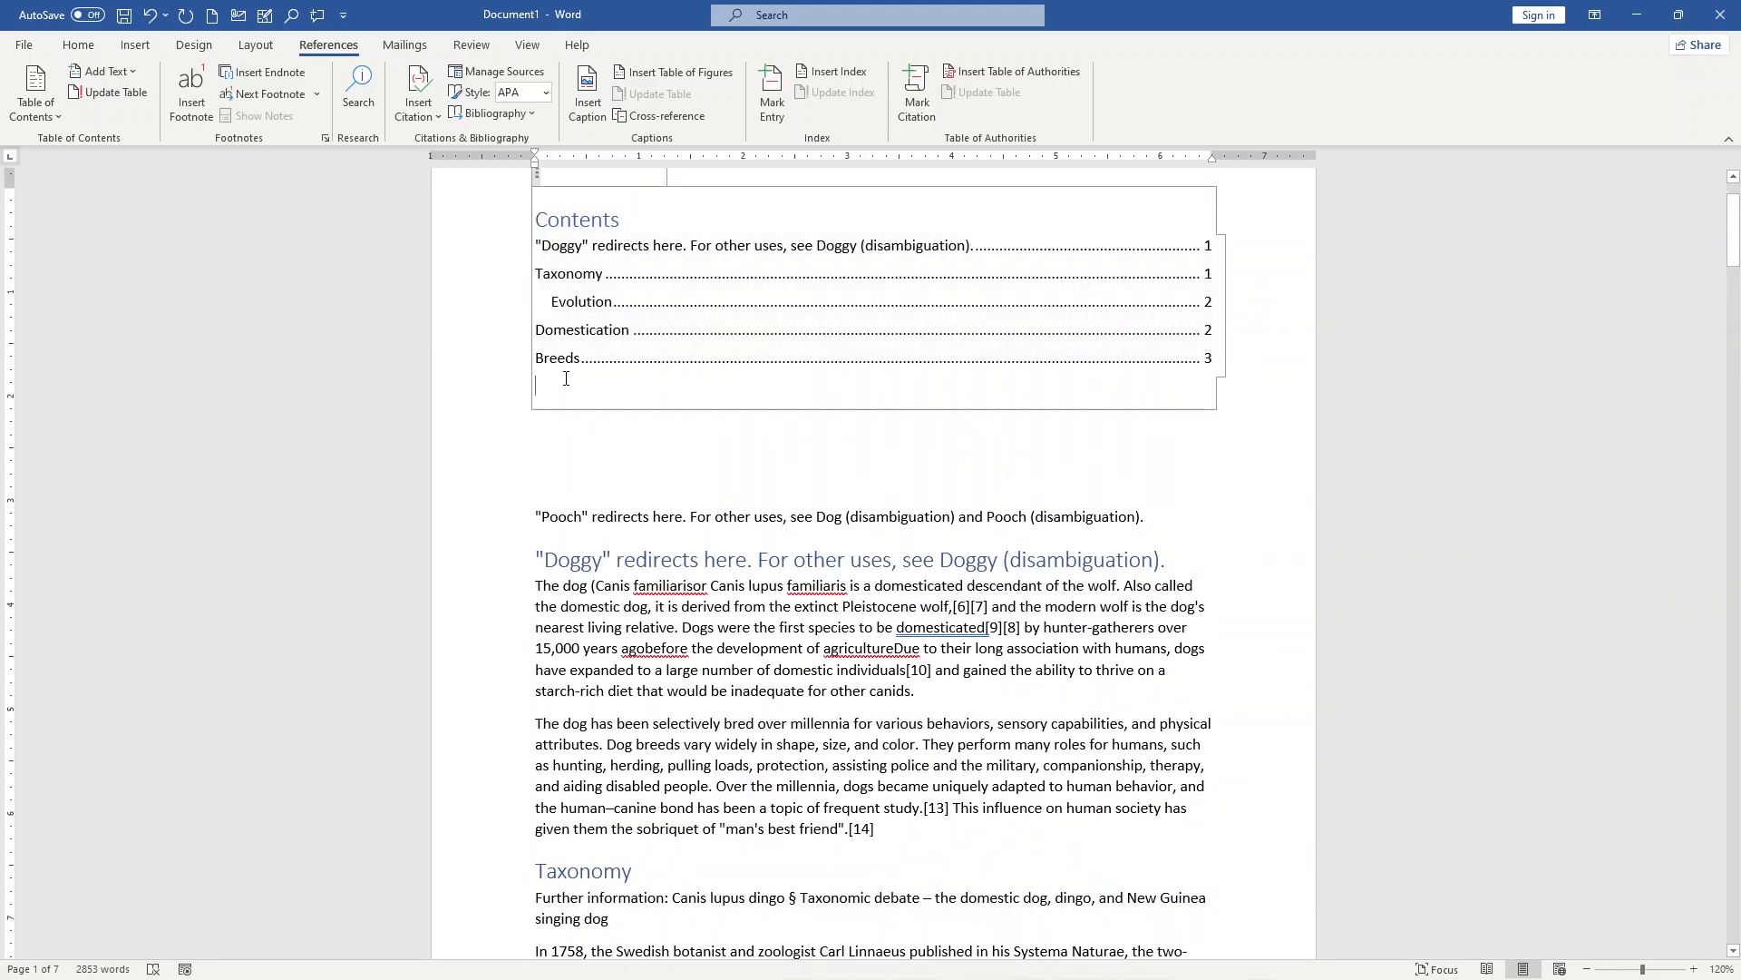
{"action": "scroll", "coordinate": [988, 365], "scroll_direction": "up", "scroll_amount": 1}
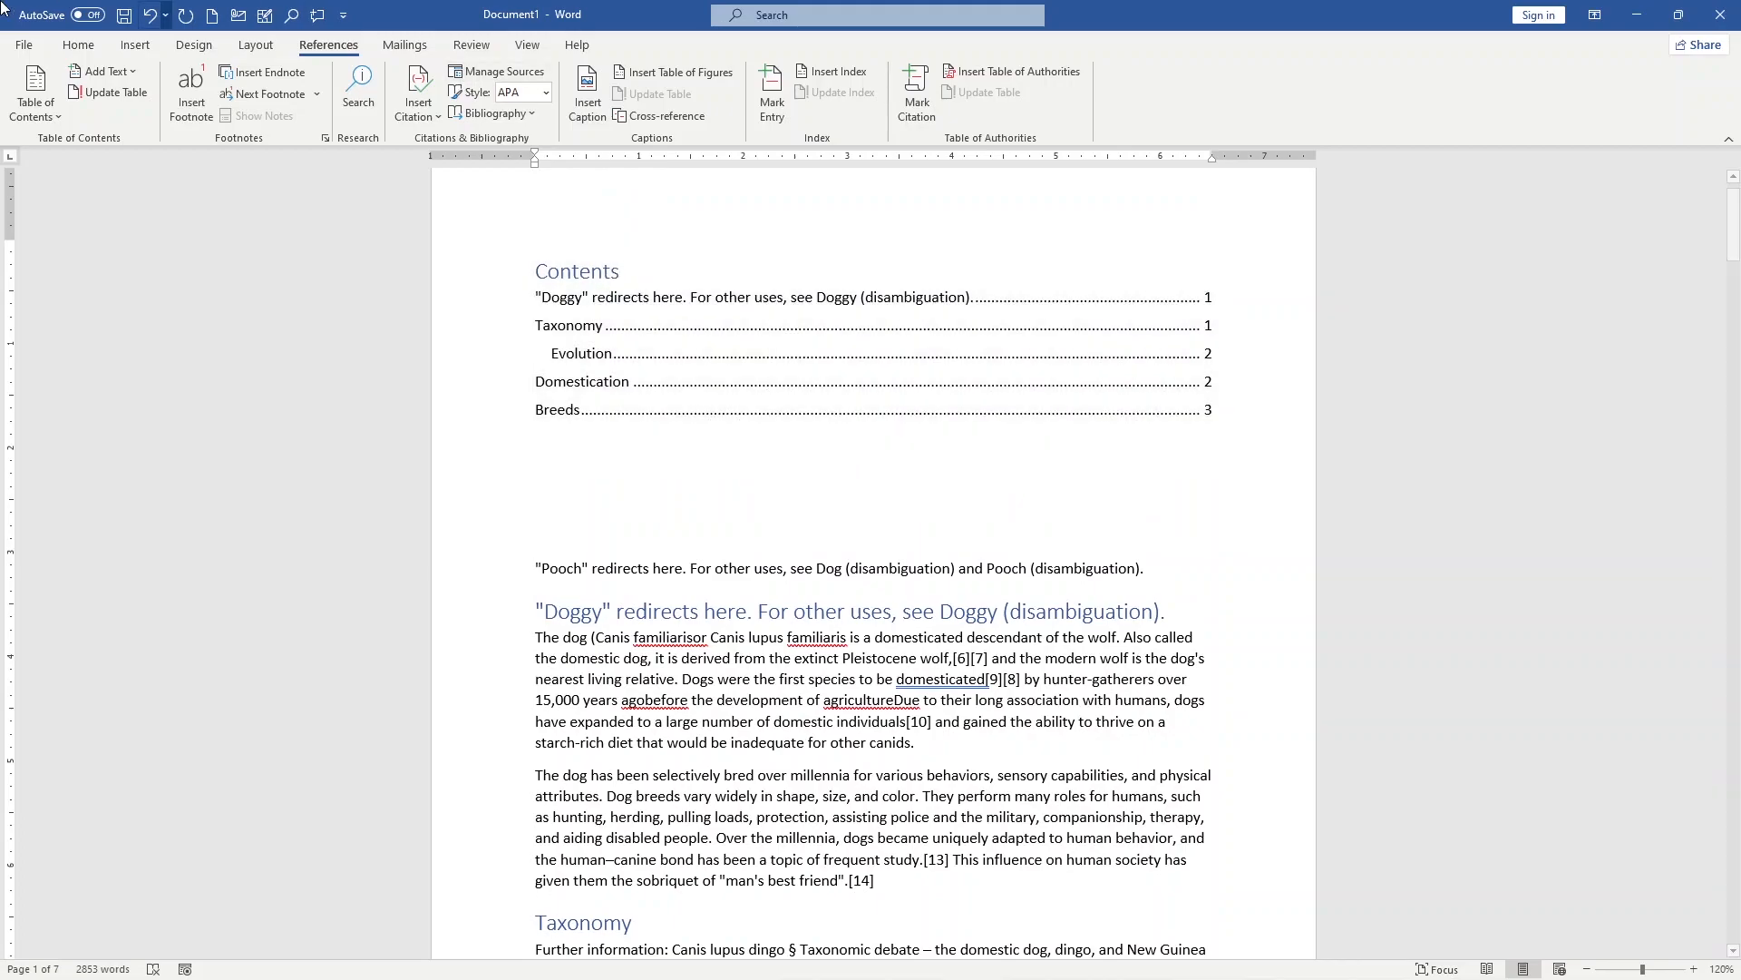
Step: Replace the existing table of contents with the Automatic Table 2 style
{"action": "left_click", "coordinate": [558, 361]}
{"action": "left_click", "coordinate": [55, 118]}
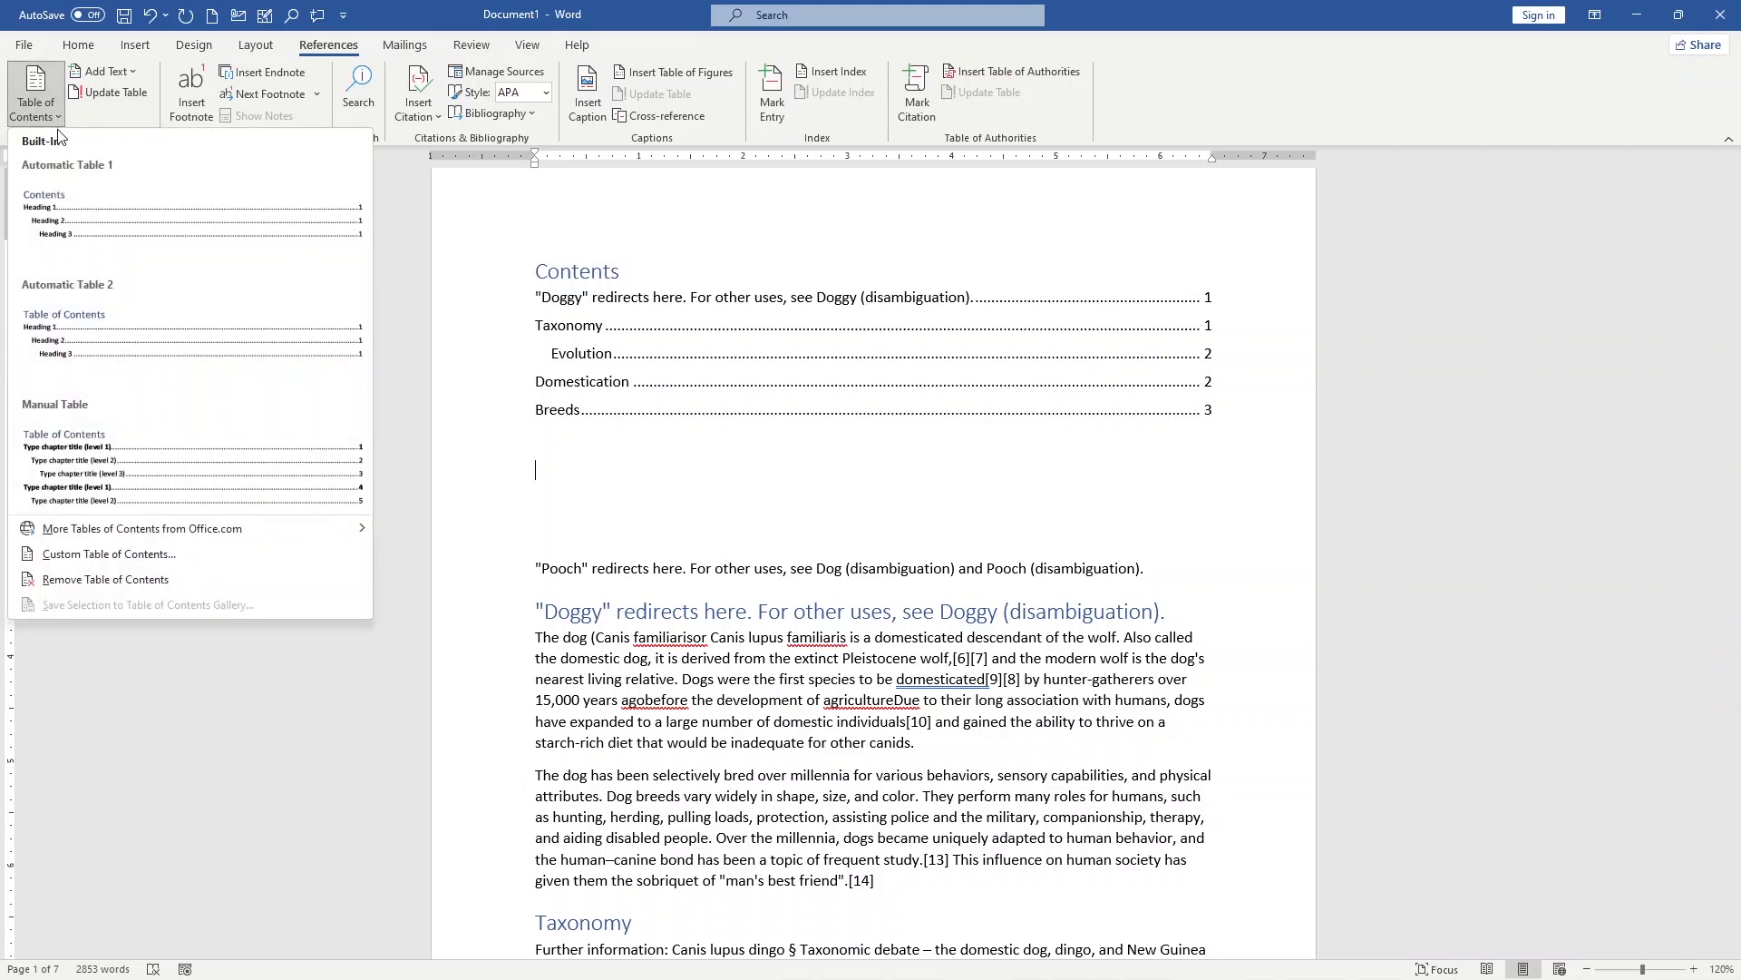
{"action": "left_click", "coordinate": [80, 345]}
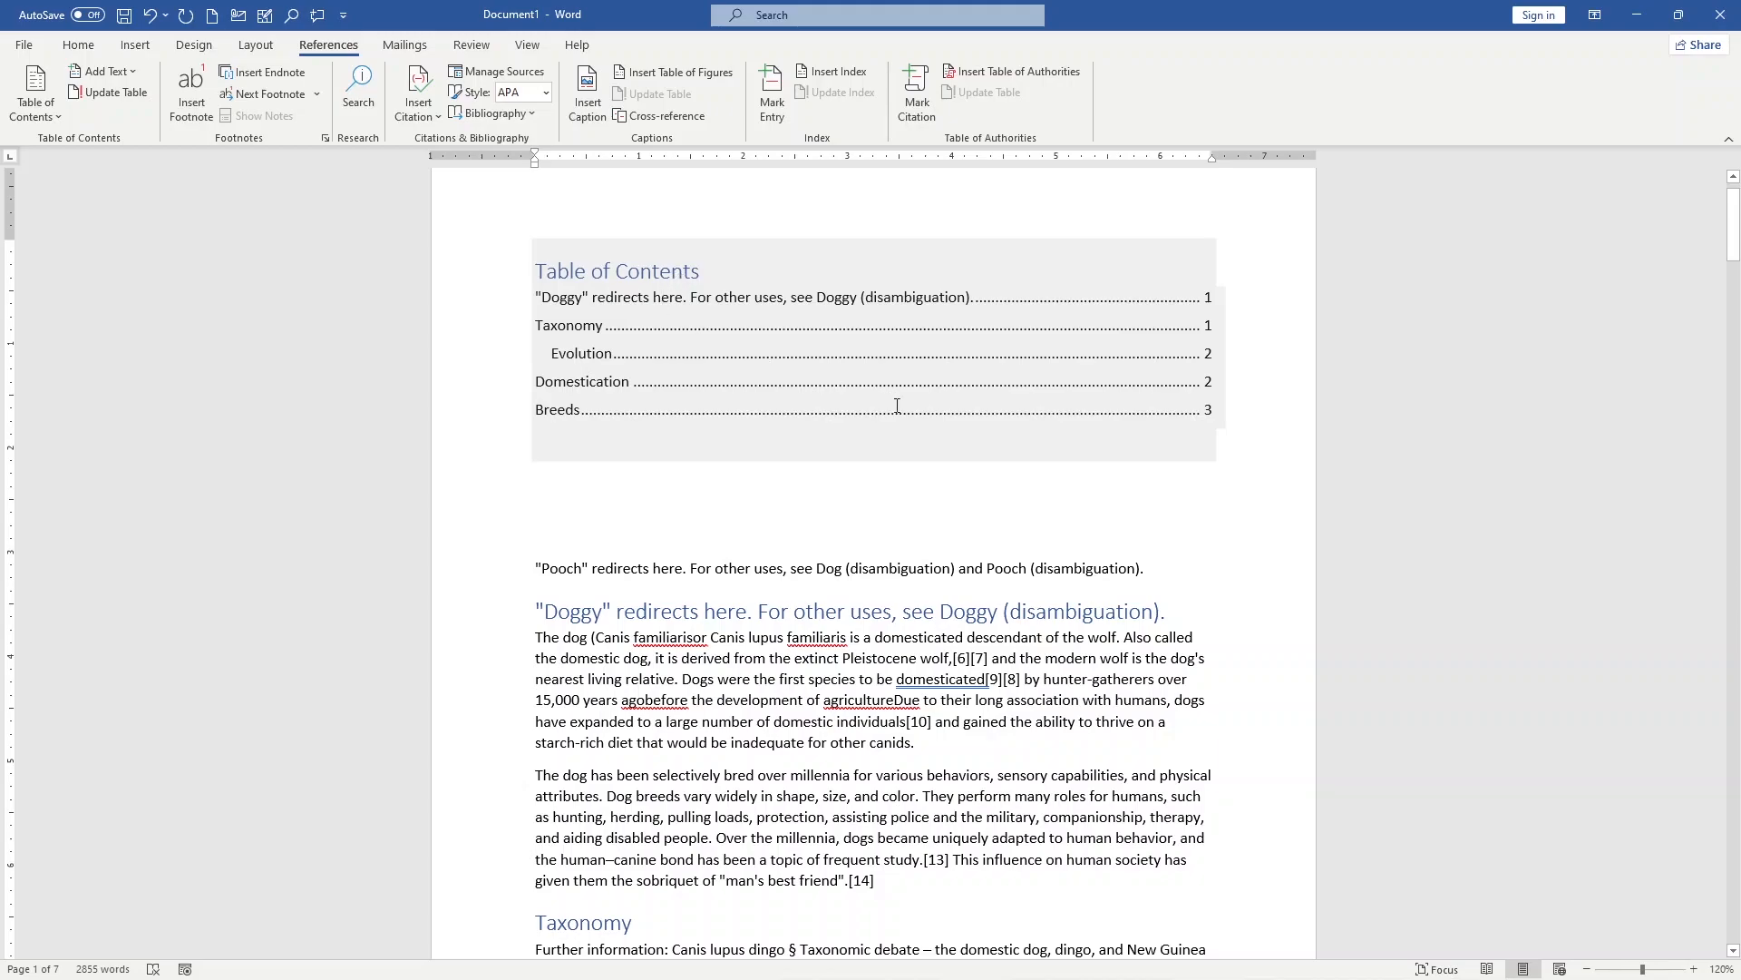
Step: Replace the automatic table of contents with the Manual Table style
{"action": "left_click", "coordinate": [907, 476]}
{"action": "left_click", "coordinate": [36, 102]}
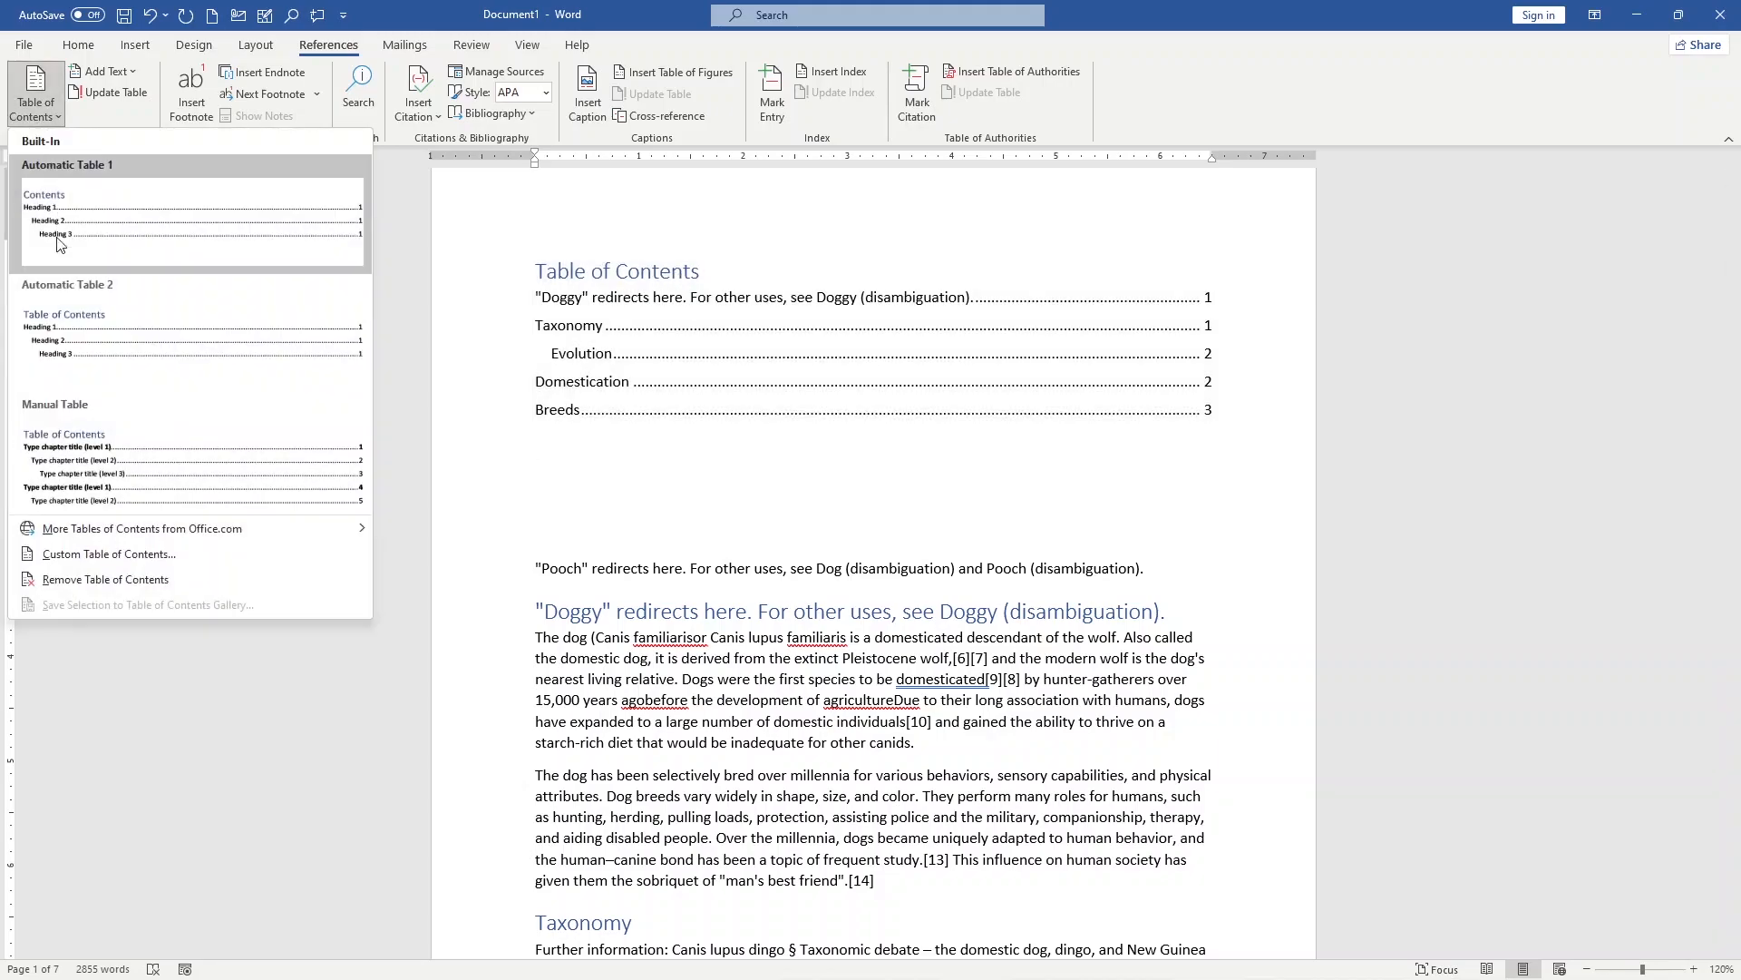
{"action": "left_click", "coordinate": [79, 476]}
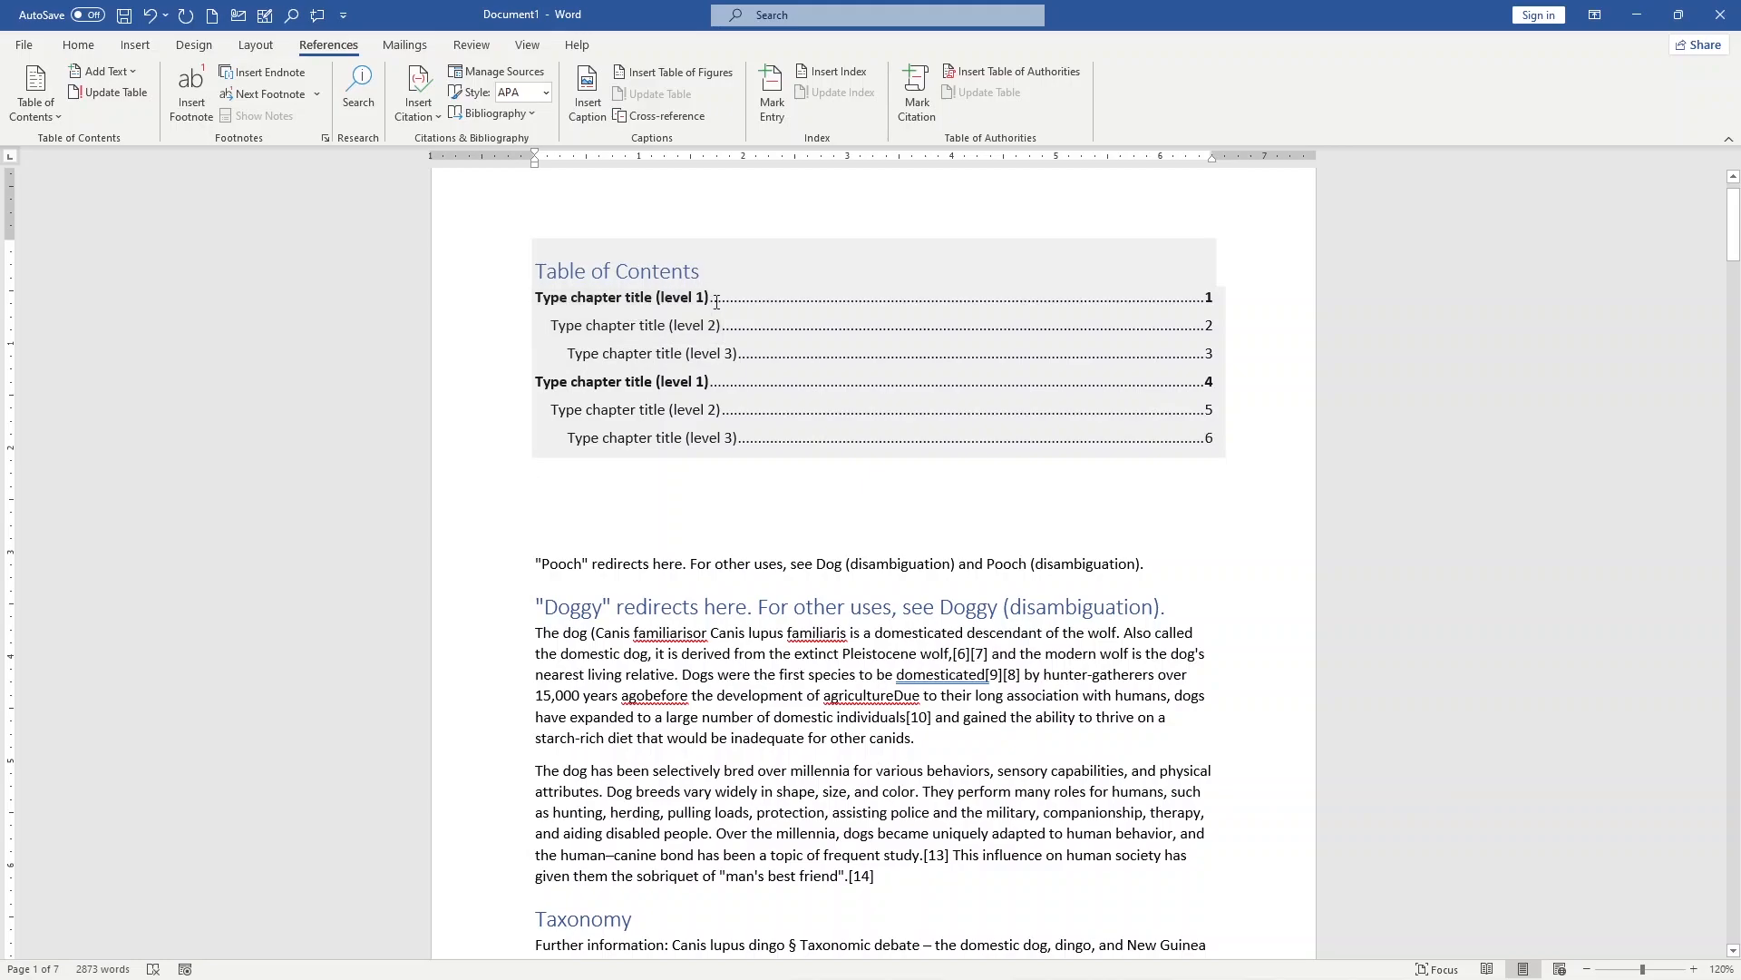
Step: Replace the first level 1 placeholder in the manual table with the body text "starch-rich diet that would be inadequate for other canids"
{"action": "left_click", "coordinate": [626, 298]}
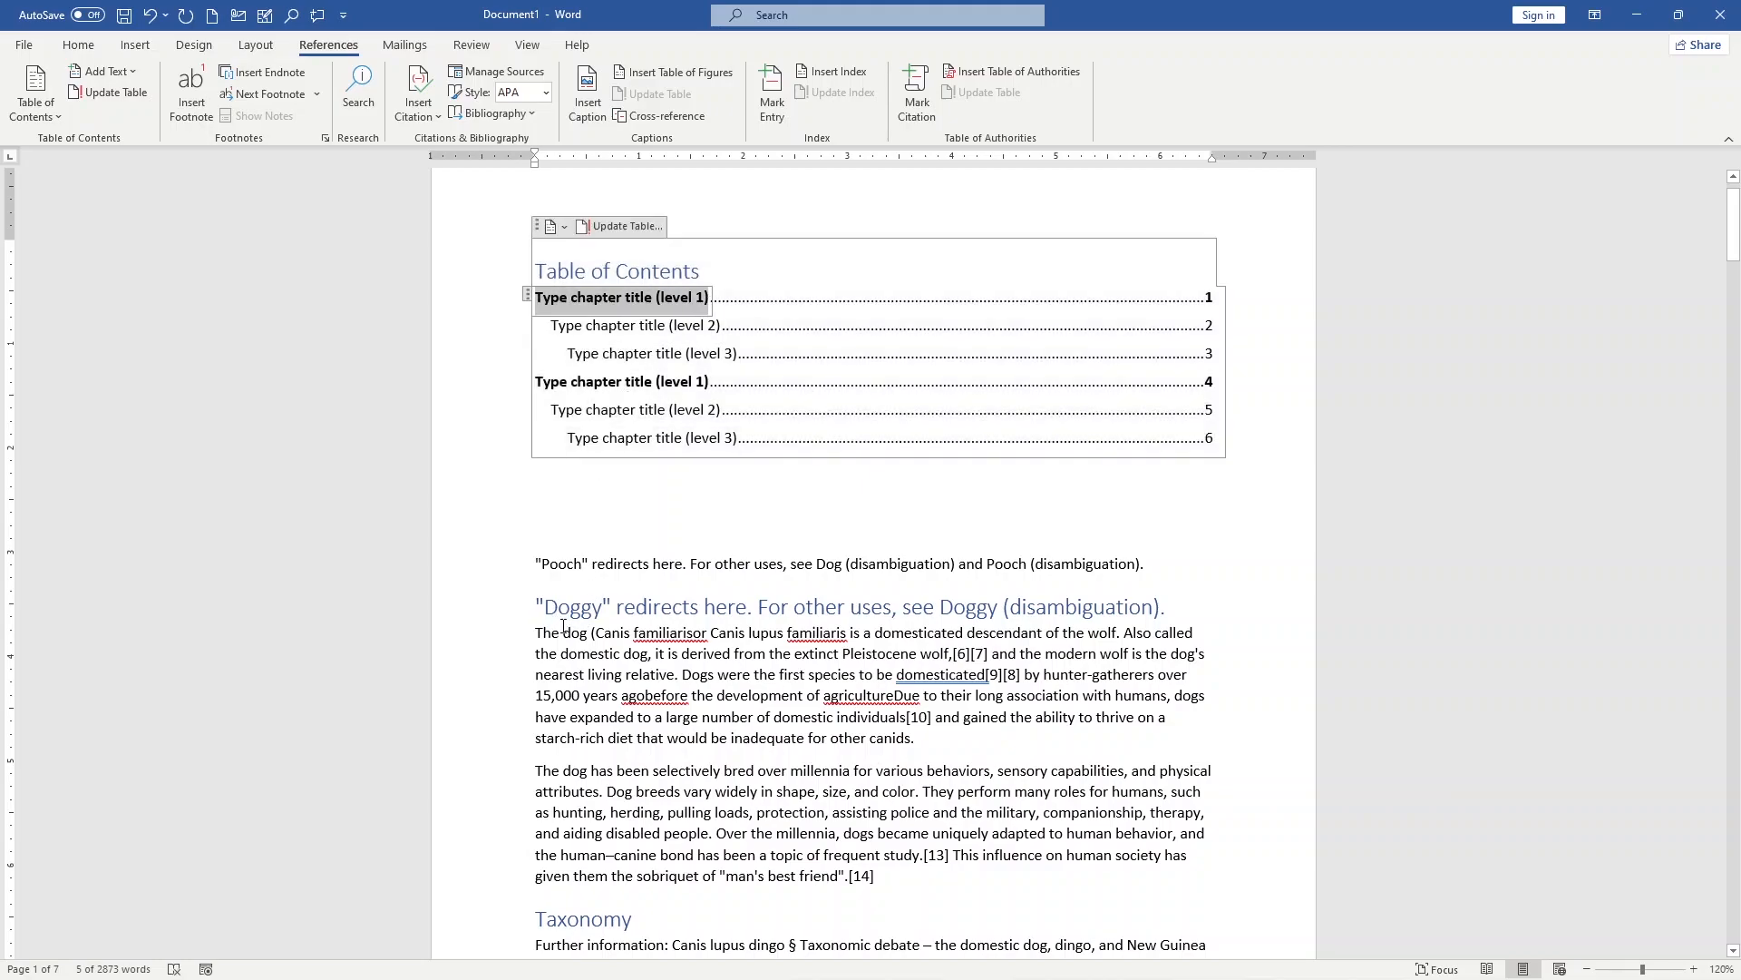
{"action": "left_click_drag", "start_coordinate": [543, 754], "coordinate": [900, 742]}
{"action": "key", "text": "ctrl+c"}
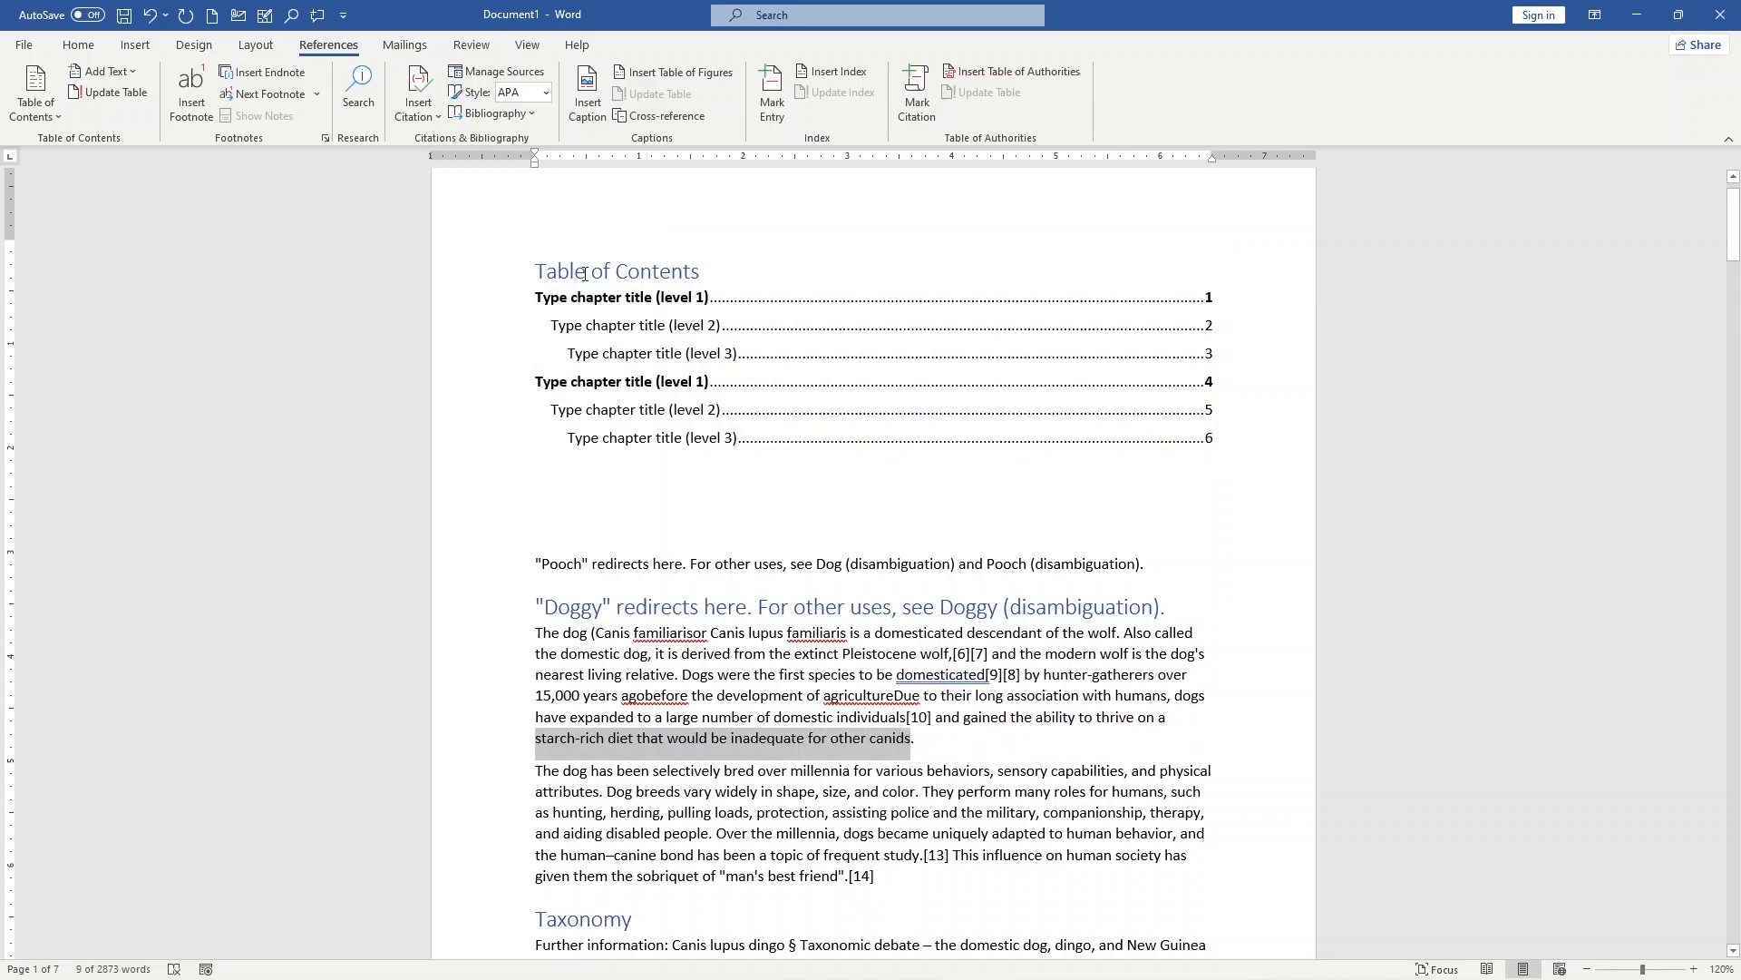
{"action": "left_click", "coordinate": [549, 304]}
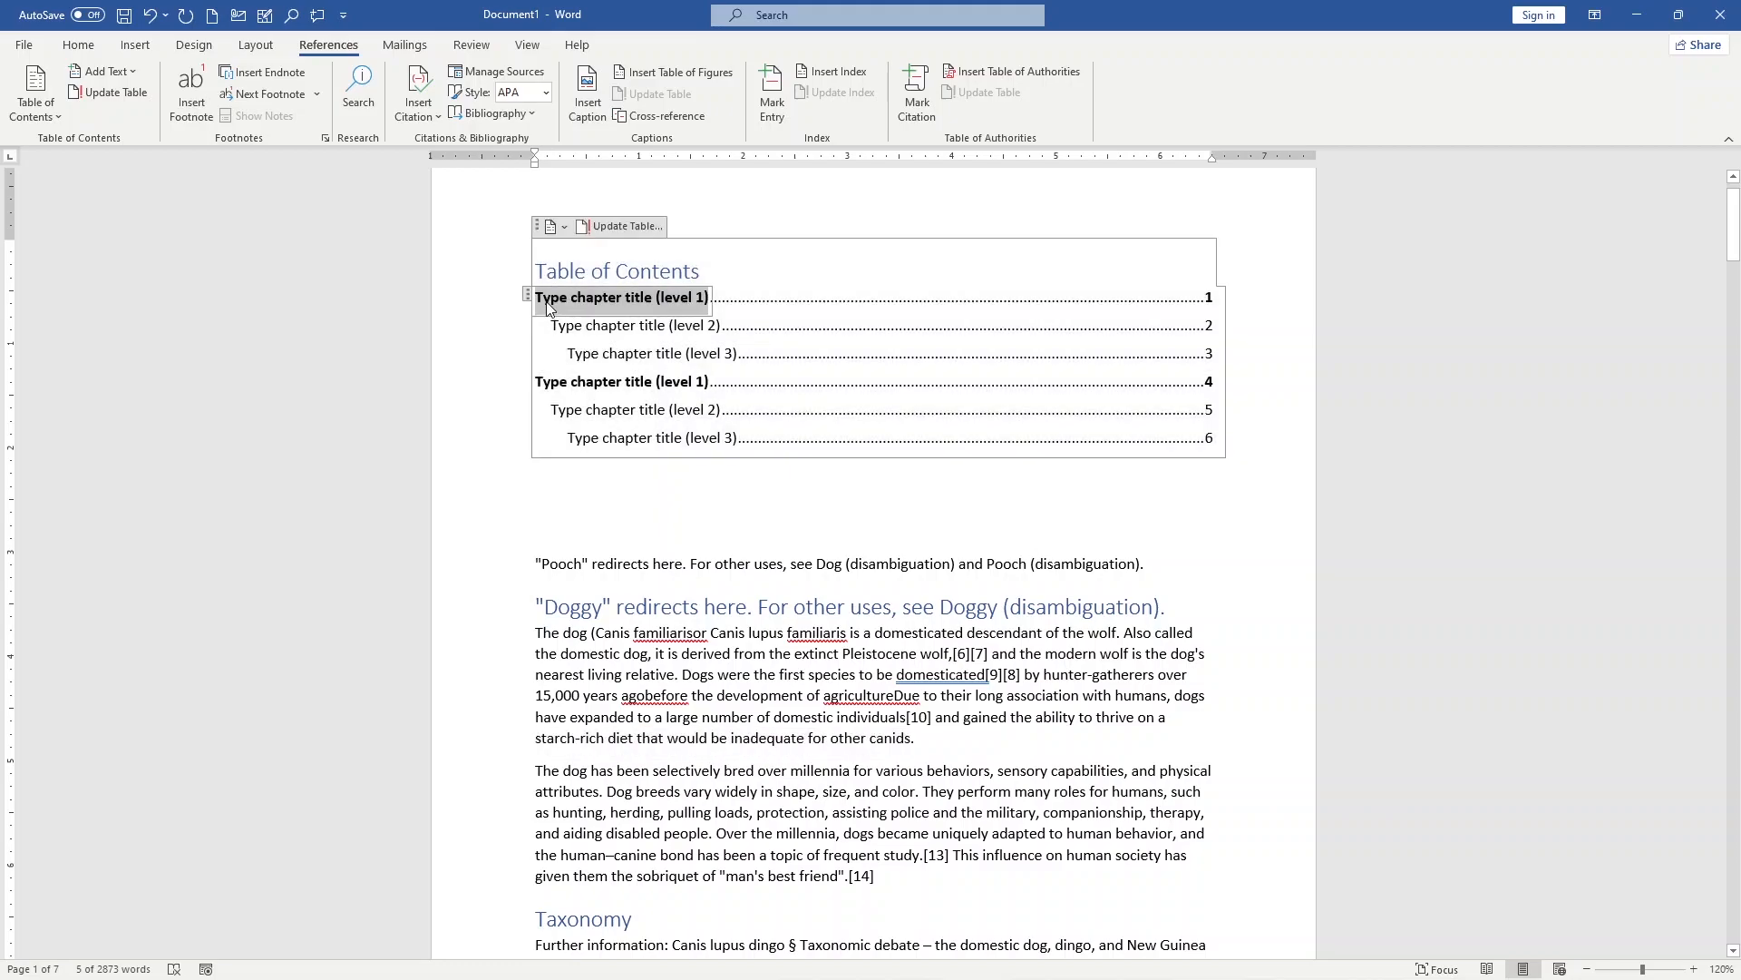
{"action": "key", "text": "ctrl+v"}
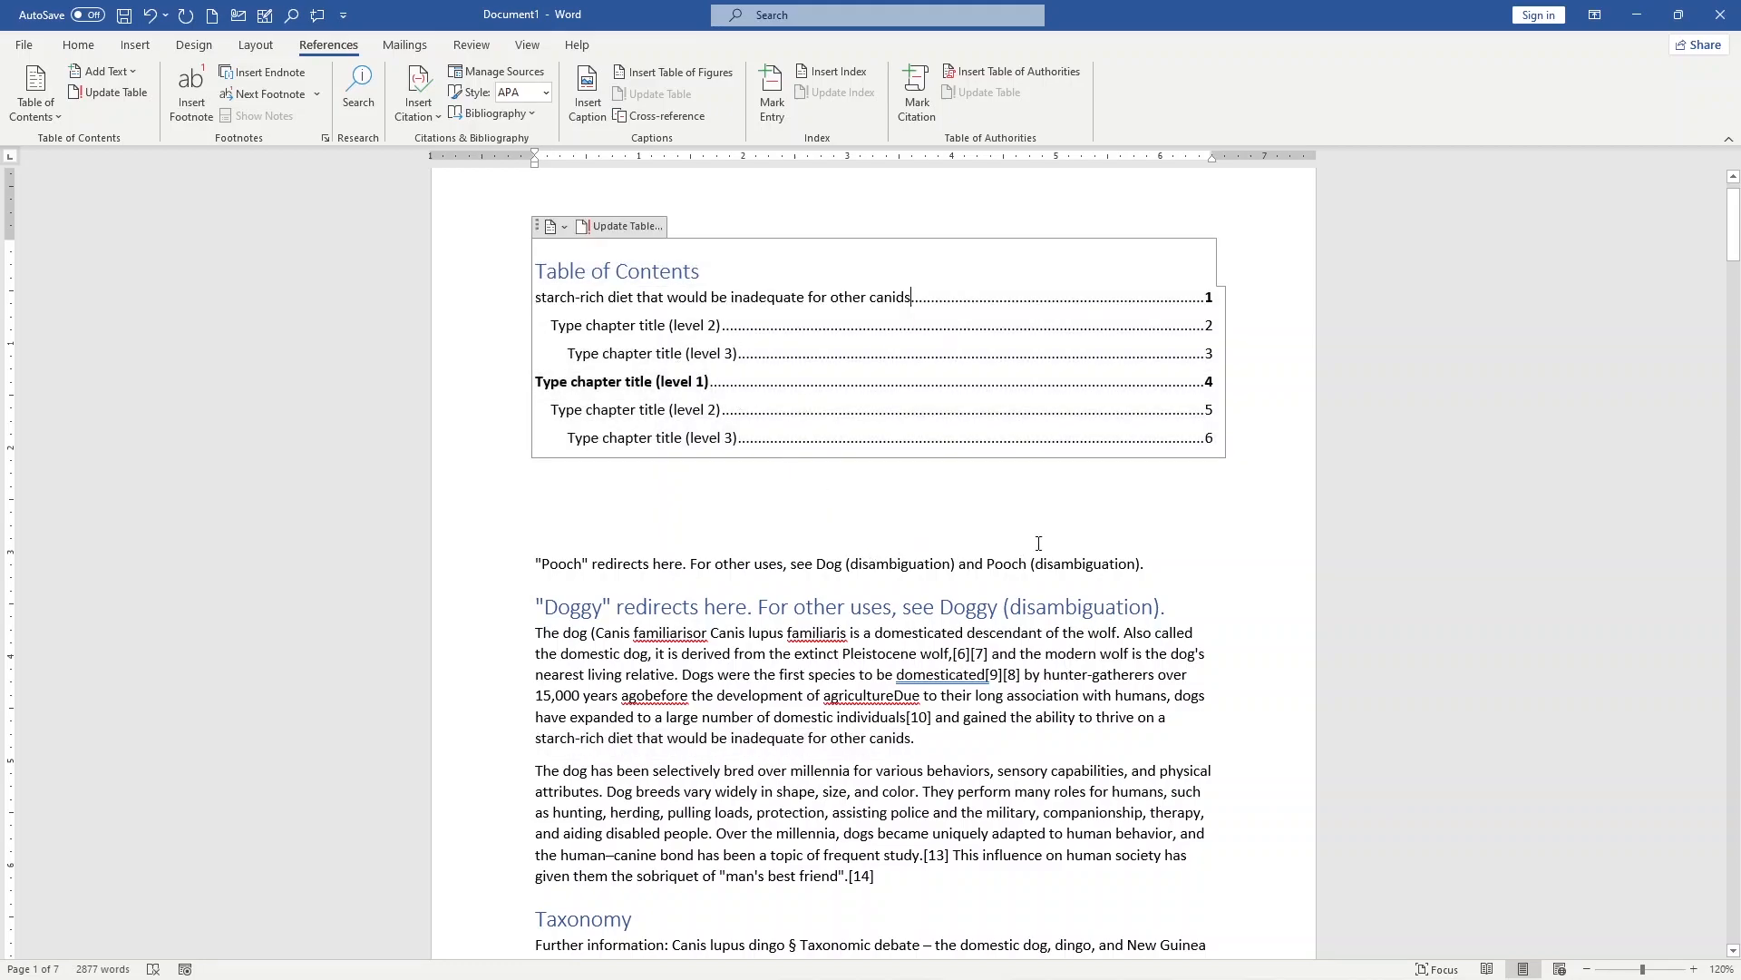
{"action": "left_click", "coordinate": [1224, 568]}
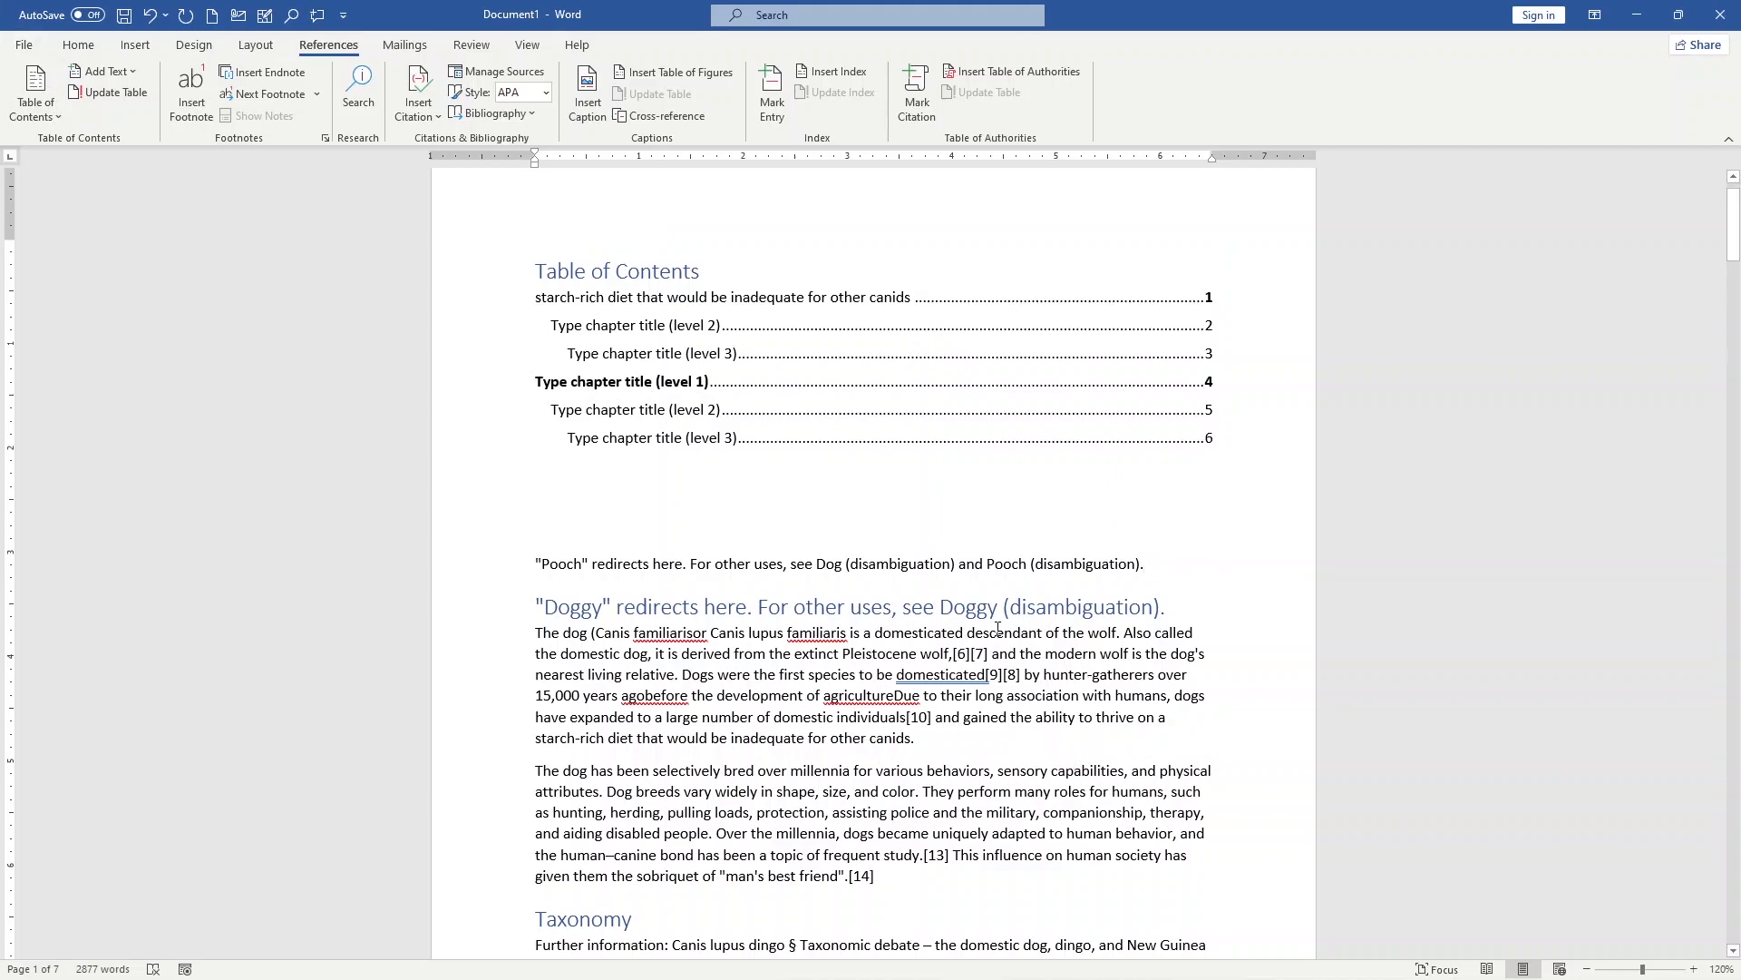
{"action": "left_click", "coordinate": [931, 456]}
Step: Undo the pasted entry and the manual table to restore the automatic table of contents
{"action": "key", "text": "ctrl+z"}
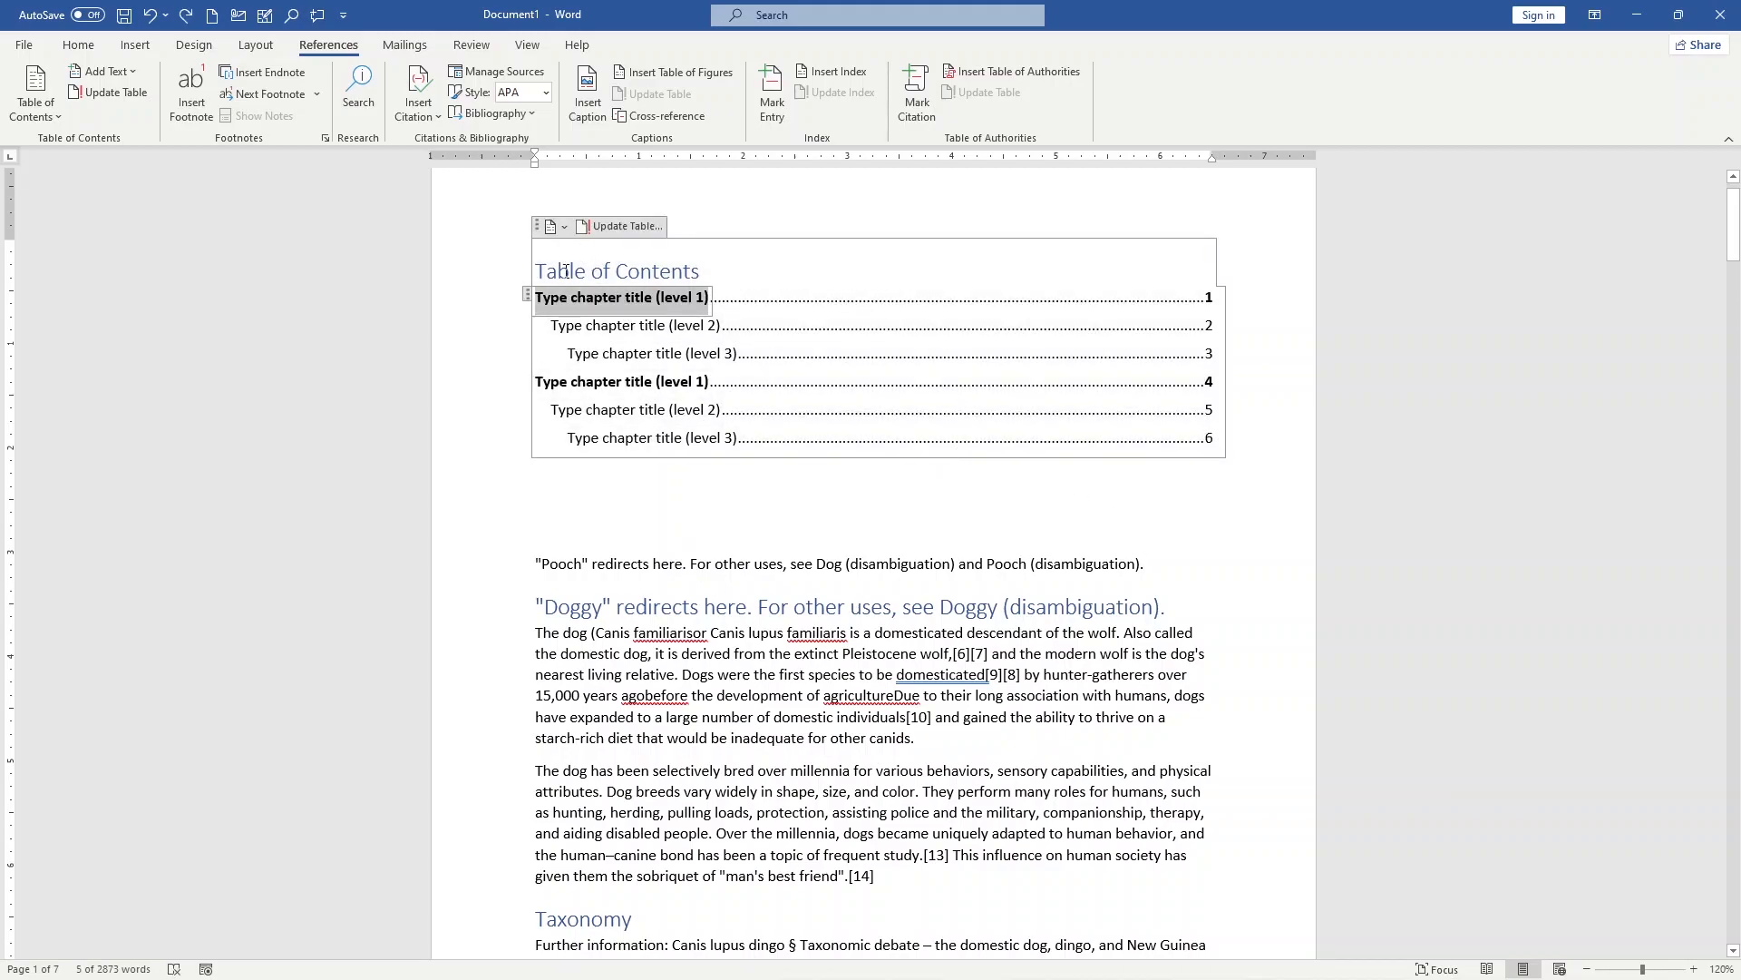
{"action": "key", "text": "ctrl+z"}
{"action": "key", "text": "ctrl+z"}
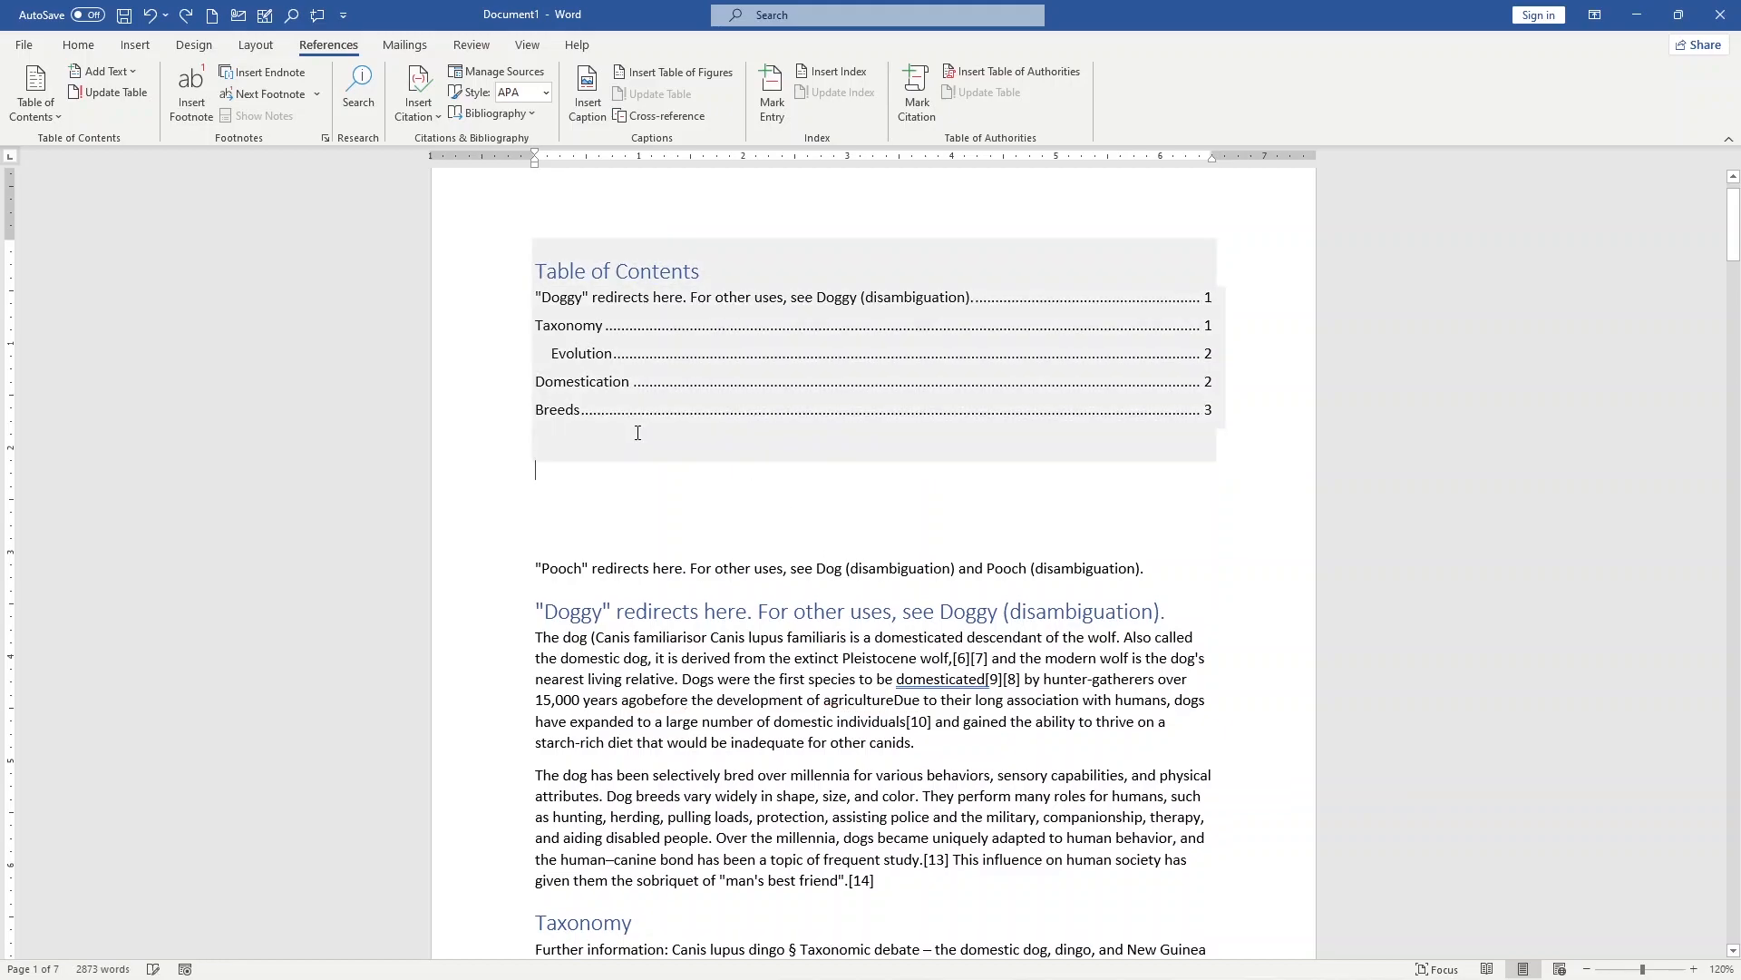
Step: Try hiding the page numbers in the custom table of contents settings, and leave them shown
{"action": "left_click", "coordinate": [606, 437]}
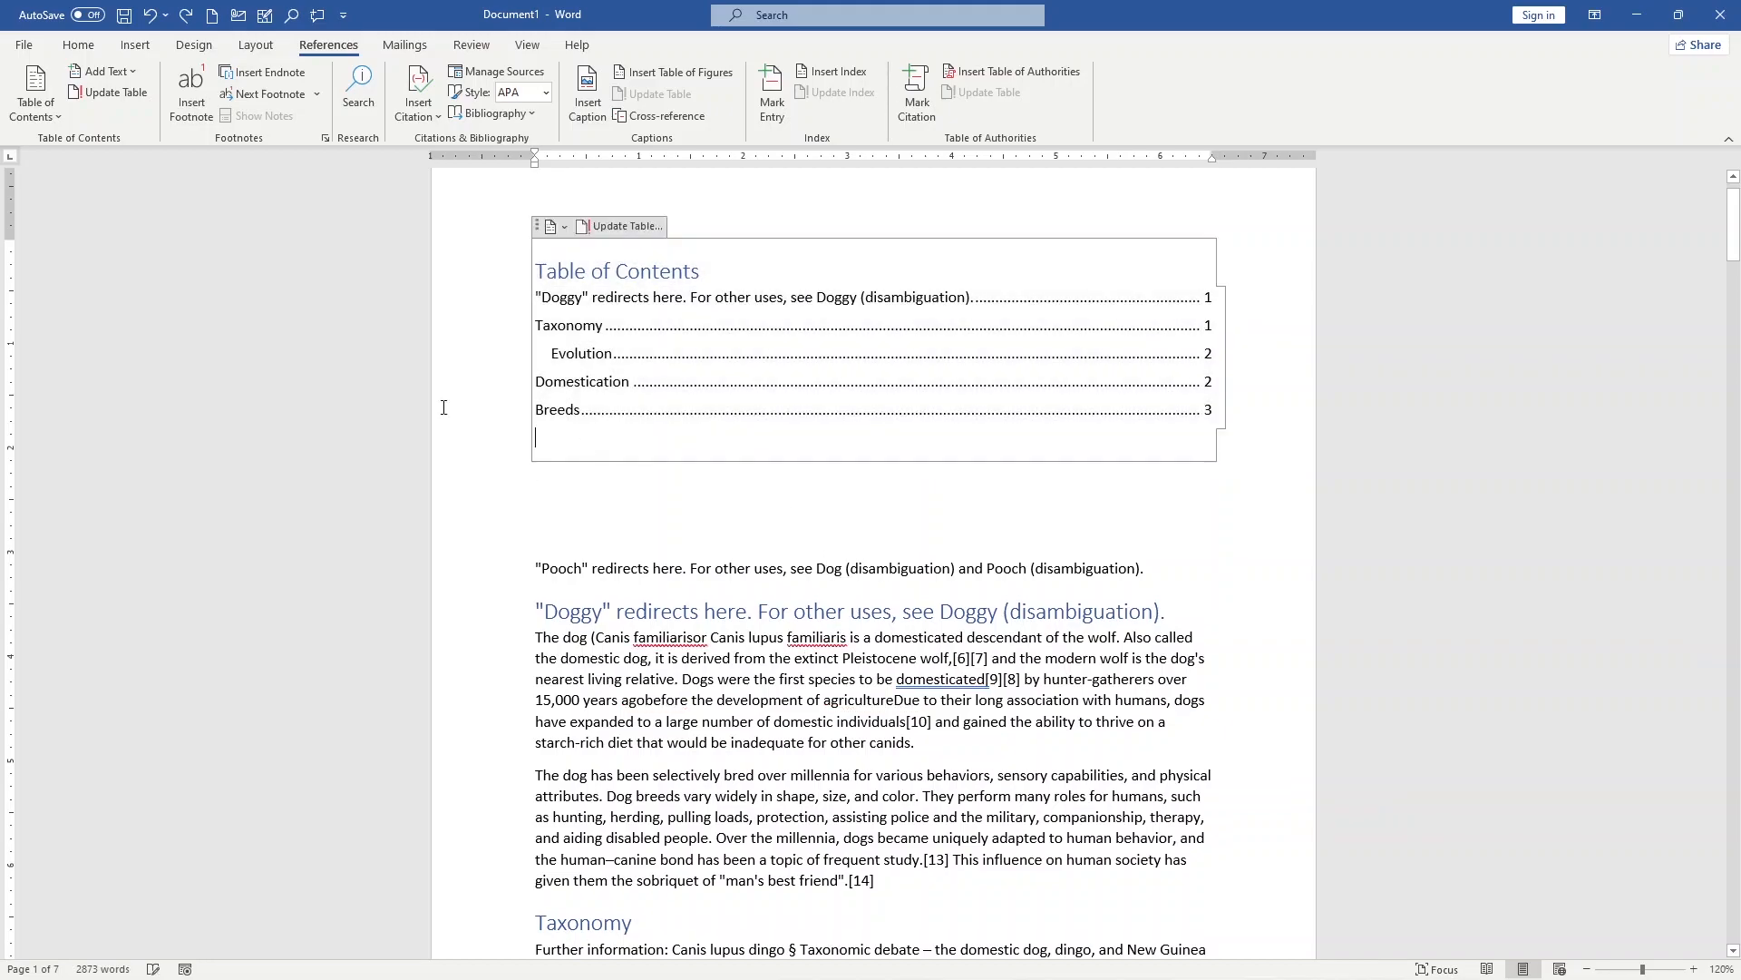
{"action": "left_click", "coordinate": [51, 117]}
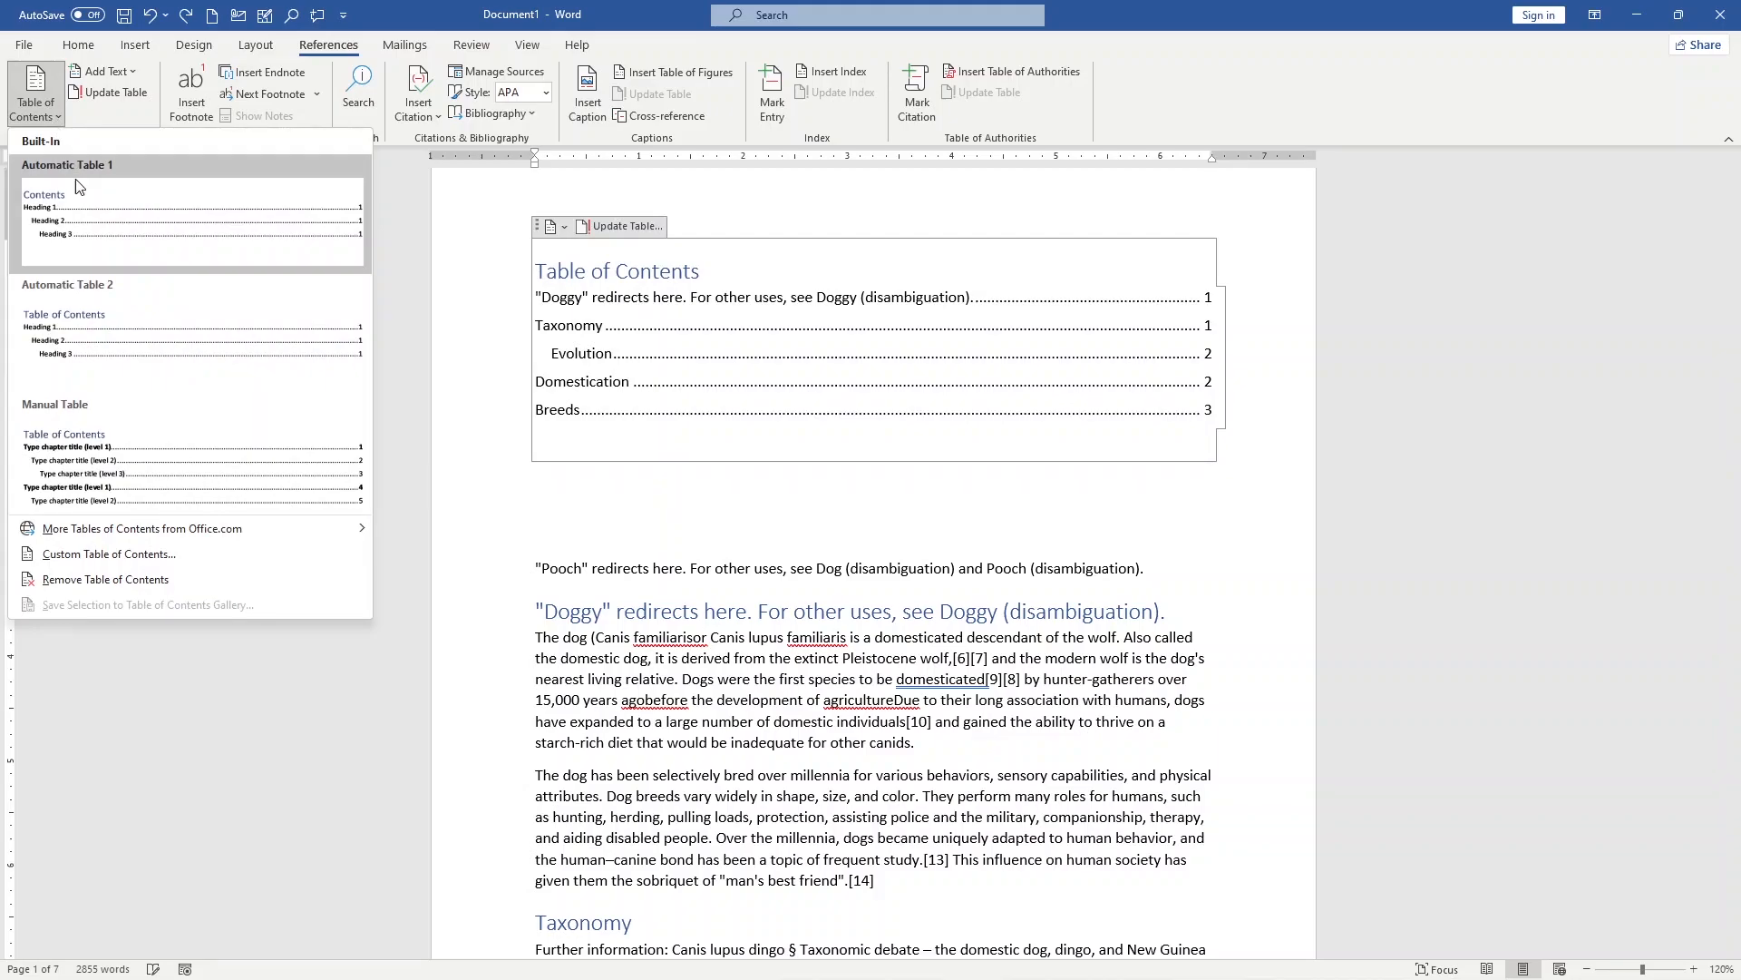
{"action": "left_click", "coordinate": [130, 555]}
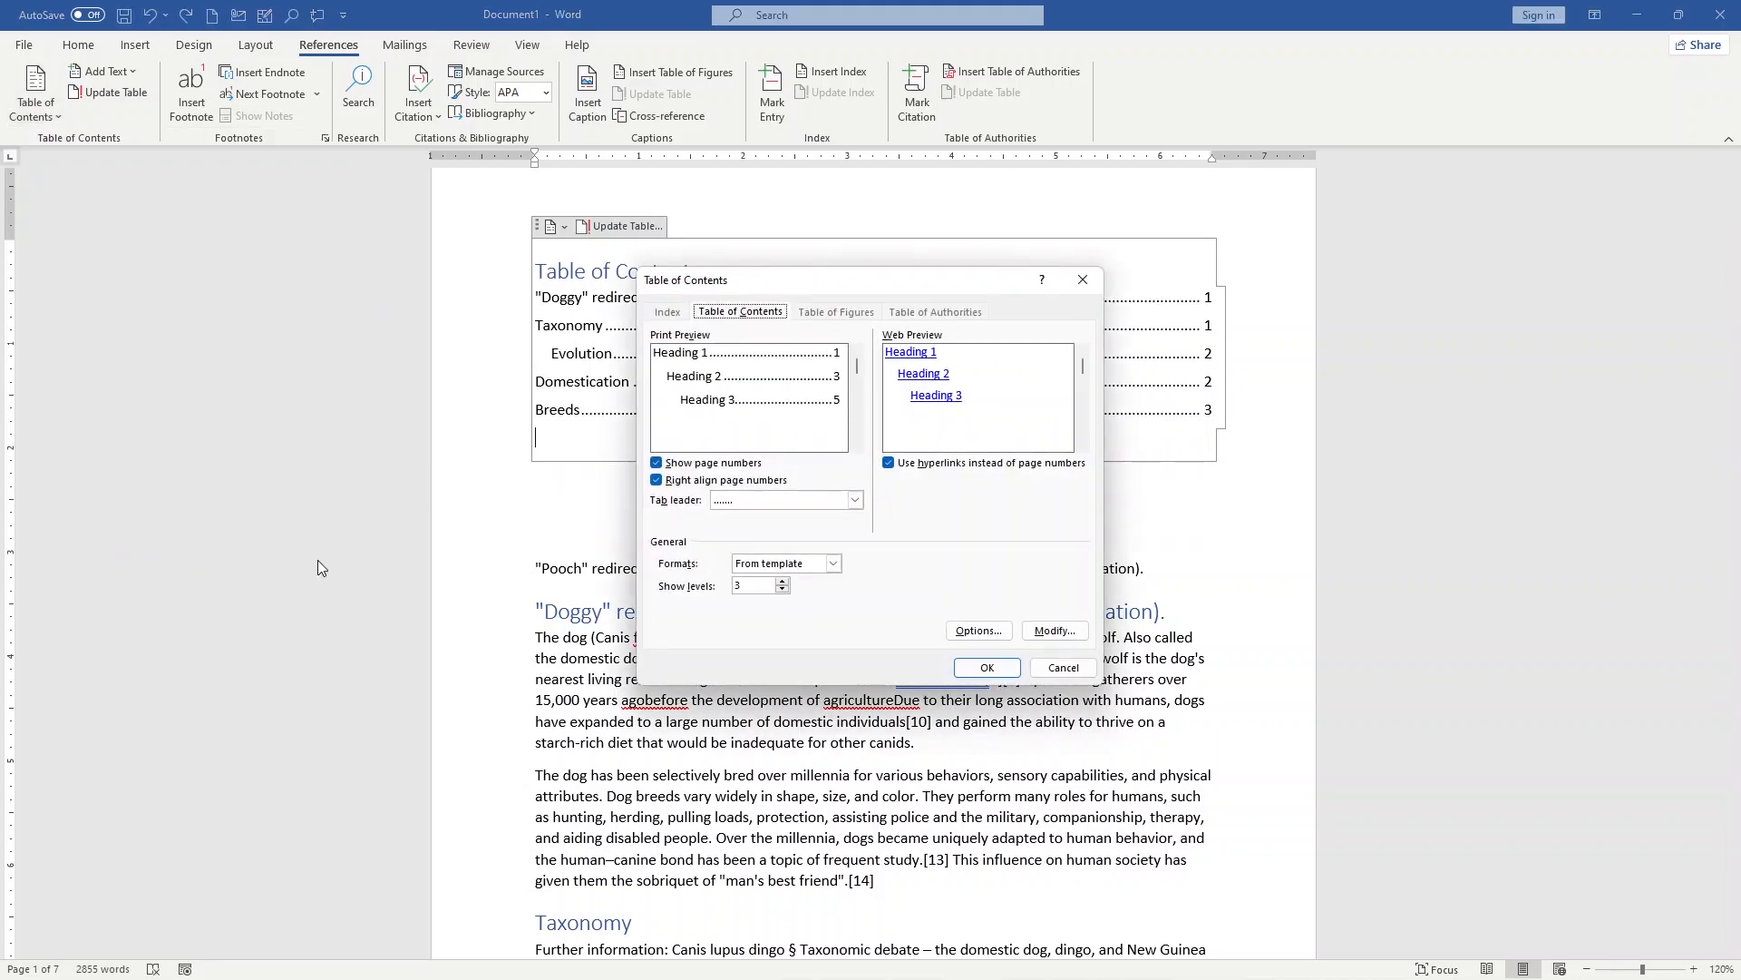
{"action": "left_click_drag", "start_coordinate": [826, 288], "coordinate": [1128, 286]}
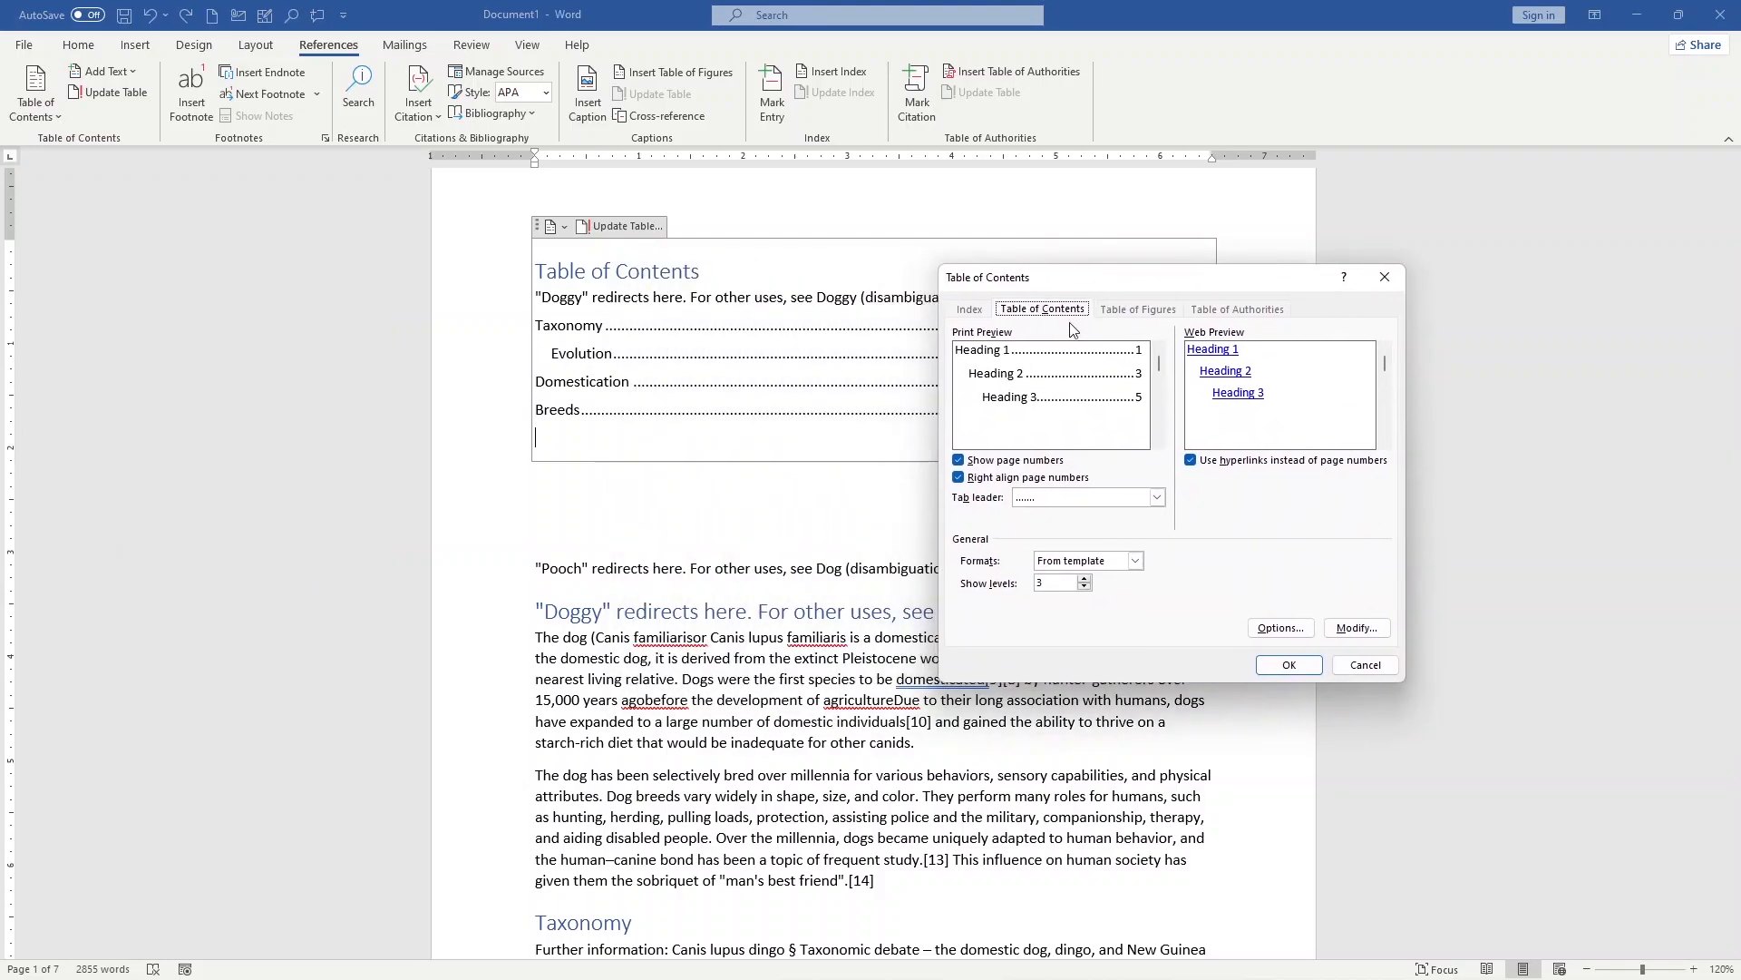
{"action": "left_click", "coordinate": [996, 463]}
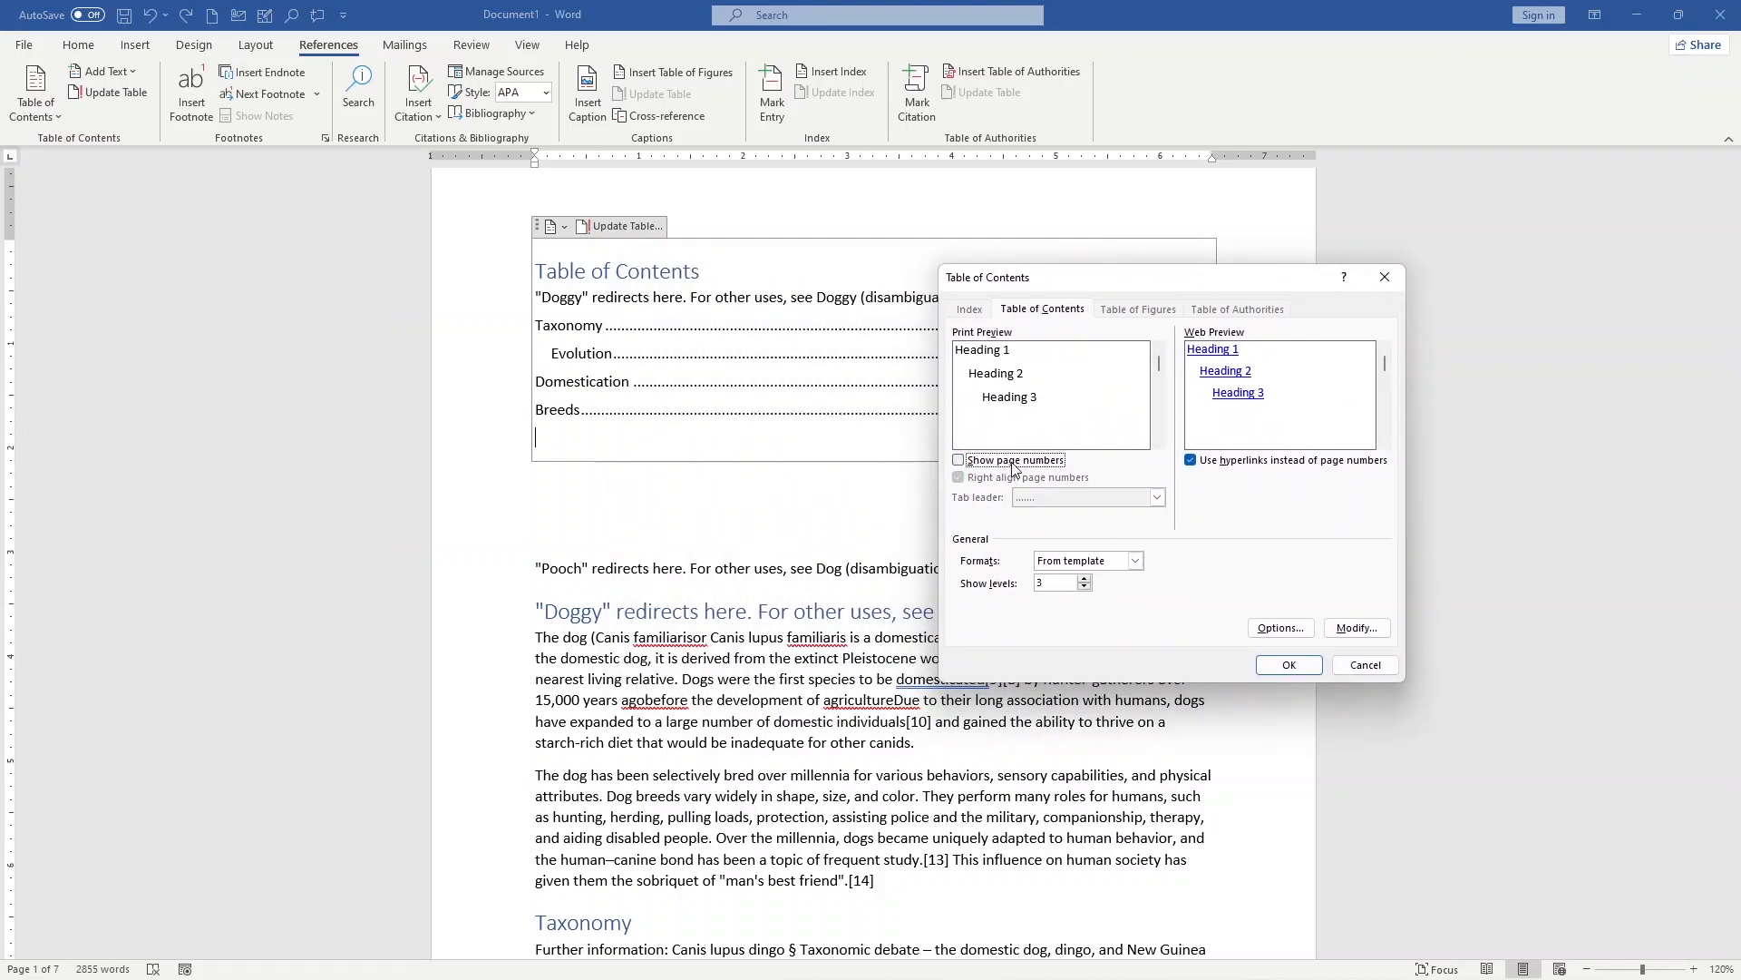
{"action": "left_click_drag", "start_coordinate": [1061, 285], "coordinate": [885, 565]}
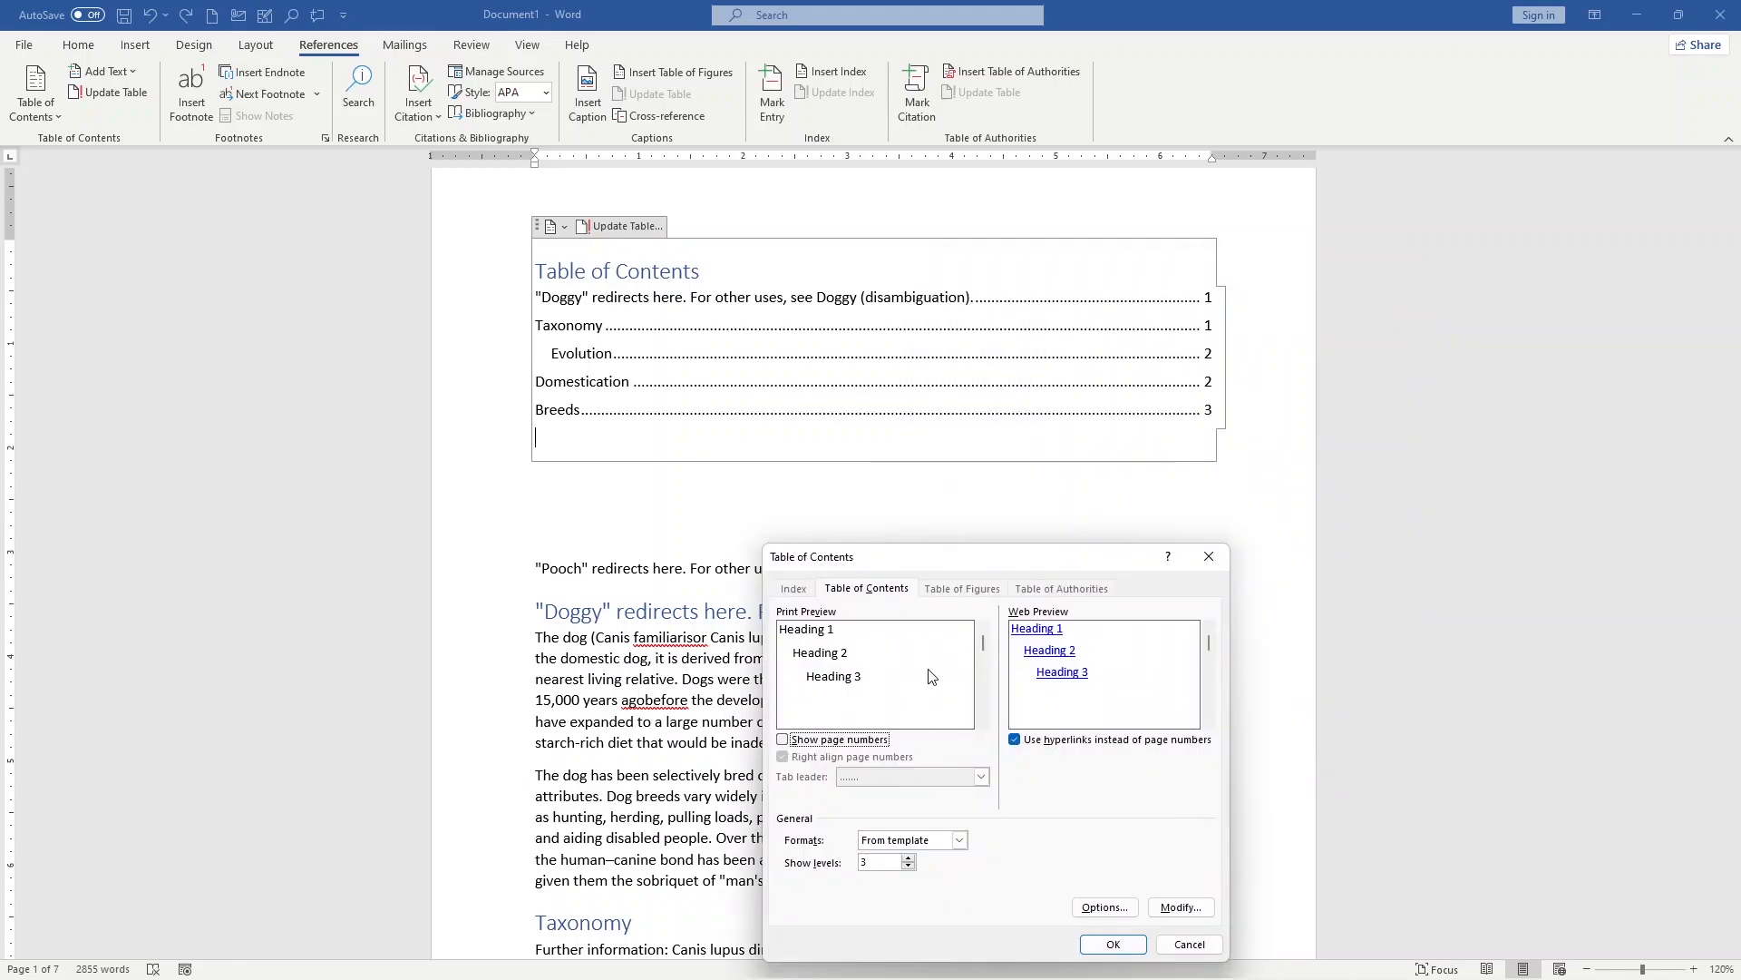
{"action": "left_click", "coordinate": [831, 743]}
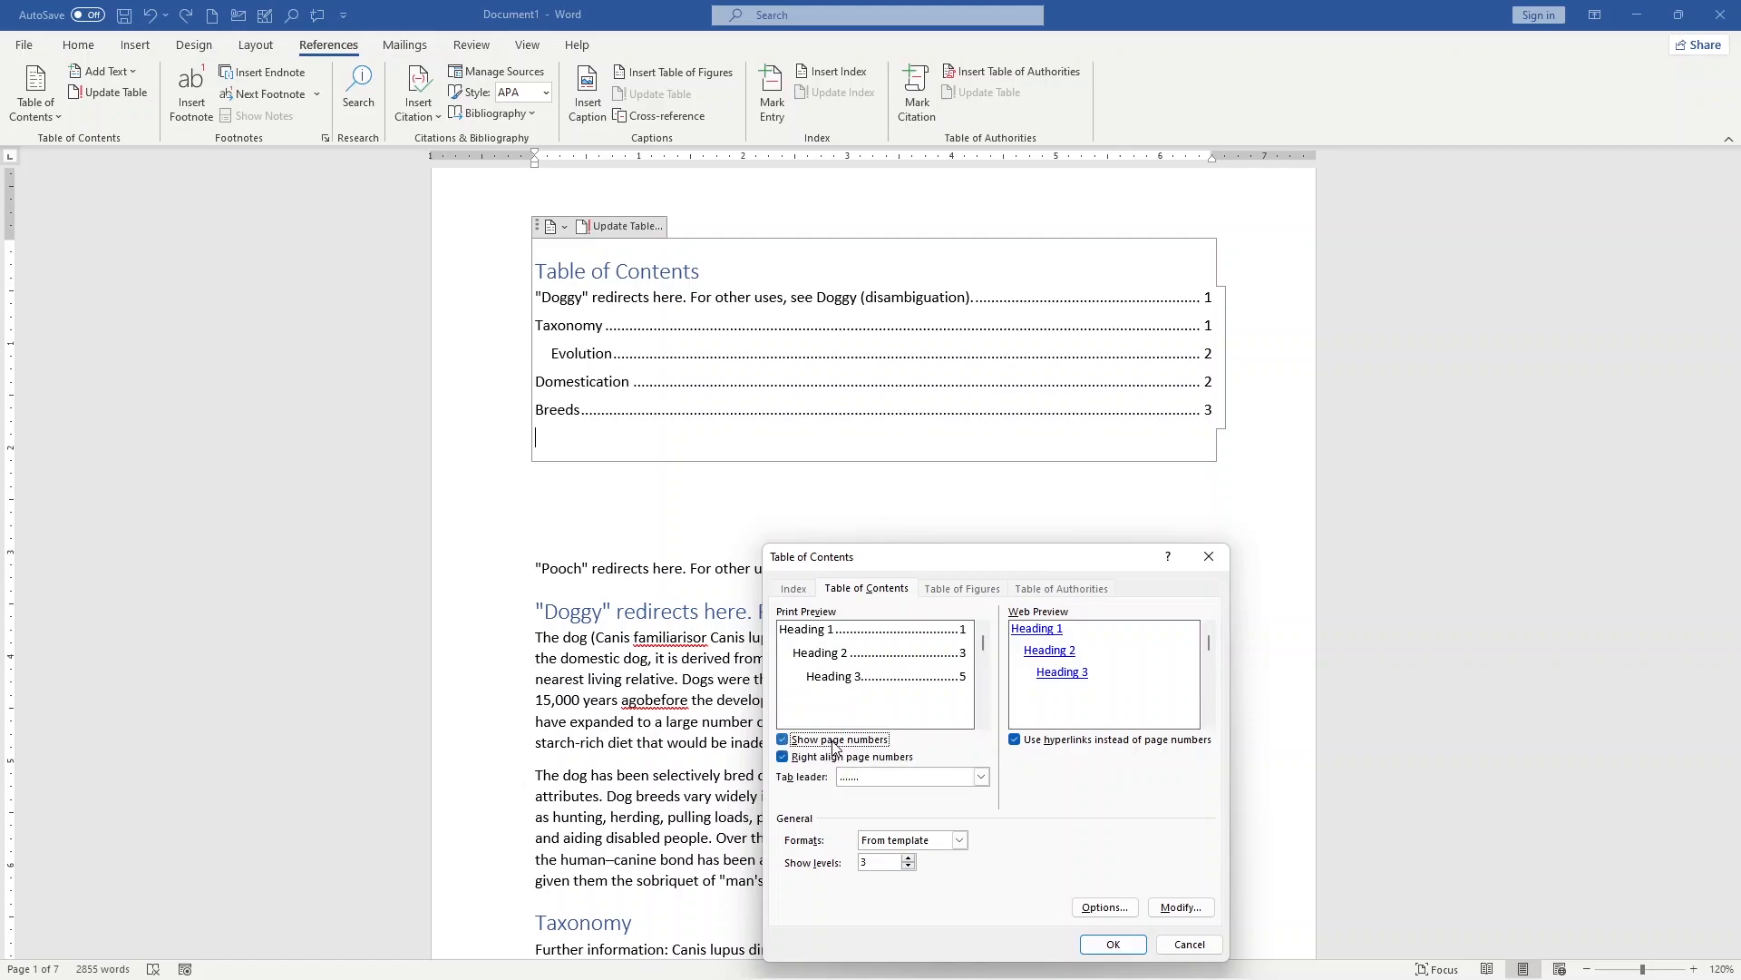
{"action": "left_click", "coordinate": [841, 741]}
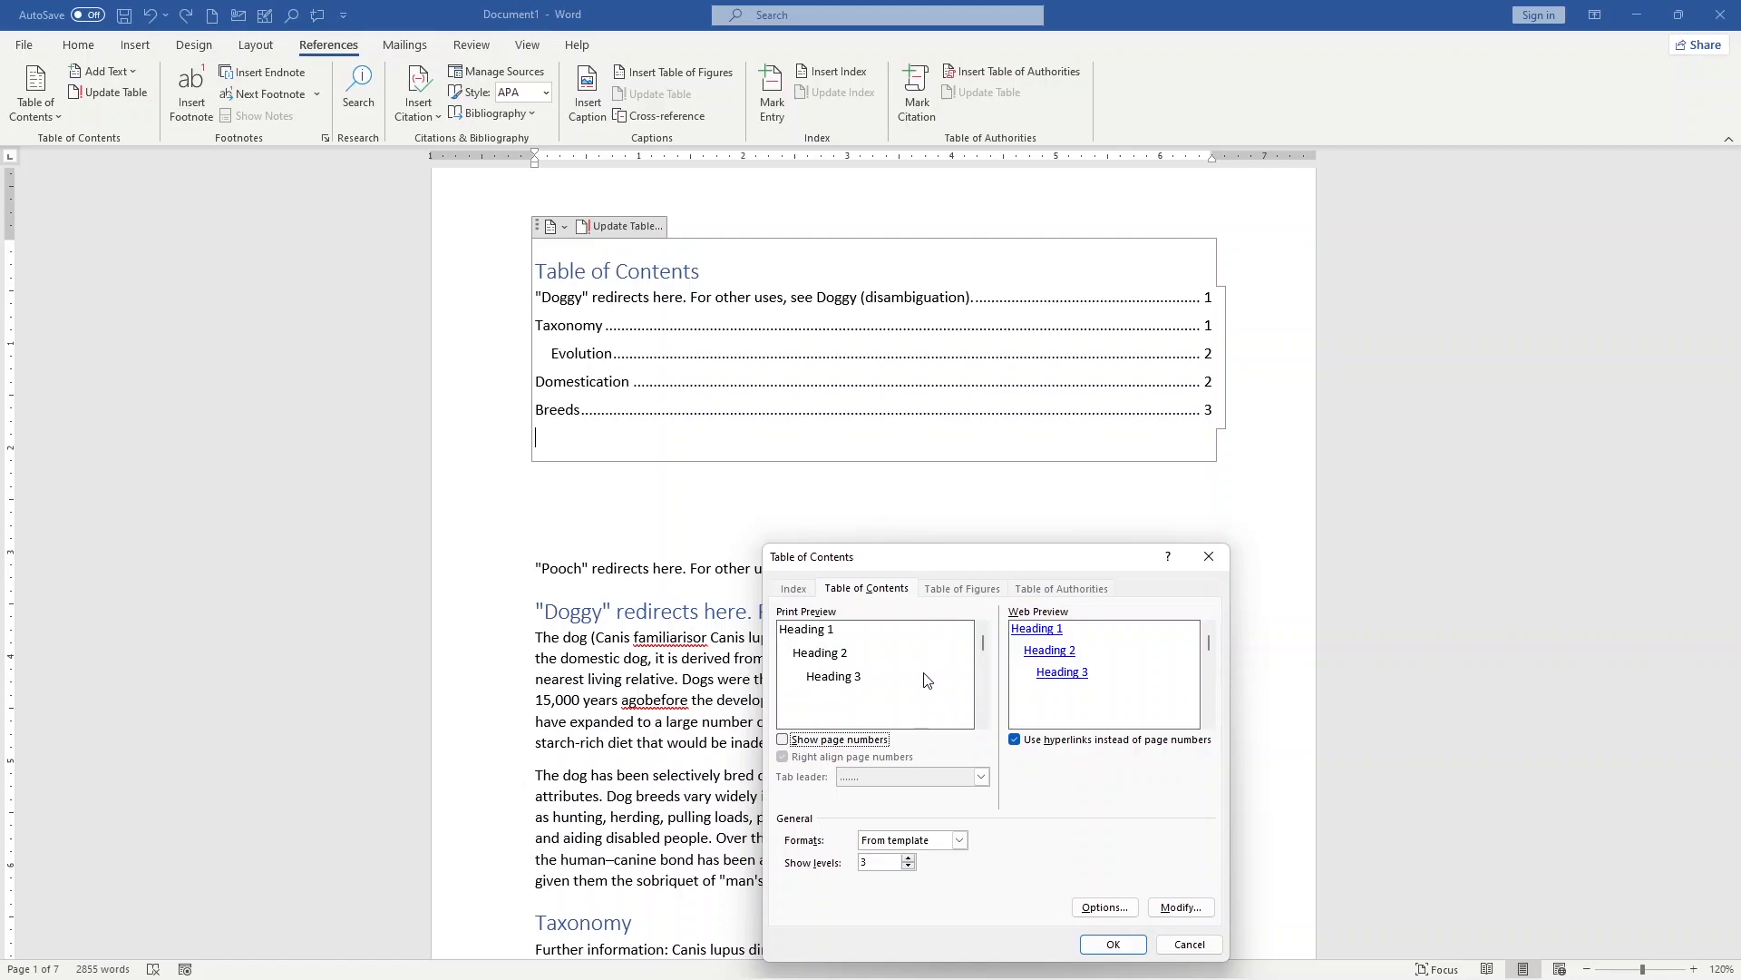
{"action": "left_click", "coordinate": [834, 742]}
{"action": "left_click", "coordinate": [836, 742]}
{"action": "left_click", "coordinate": [836, 742]}
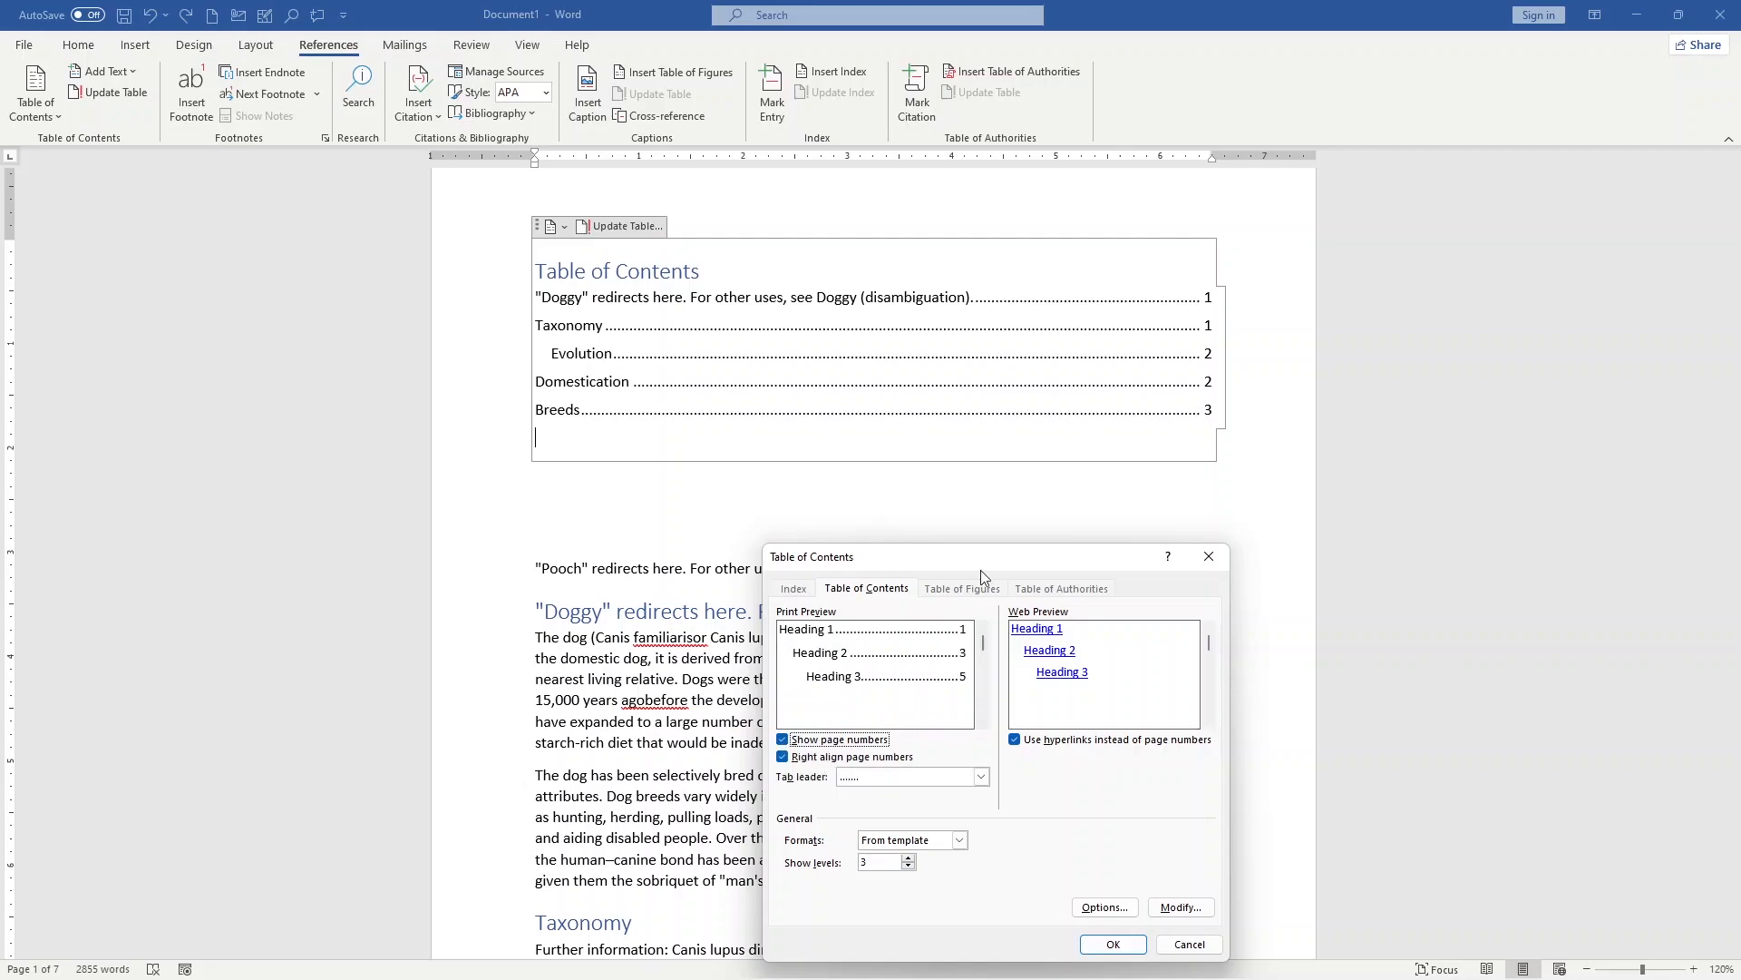
Step: Try turning off right alignment of the page numbers, and leave it enabled
{"action": "left_click_drag", "start_coordinate": [1006, 564], "coordinate": [1198, 478]}
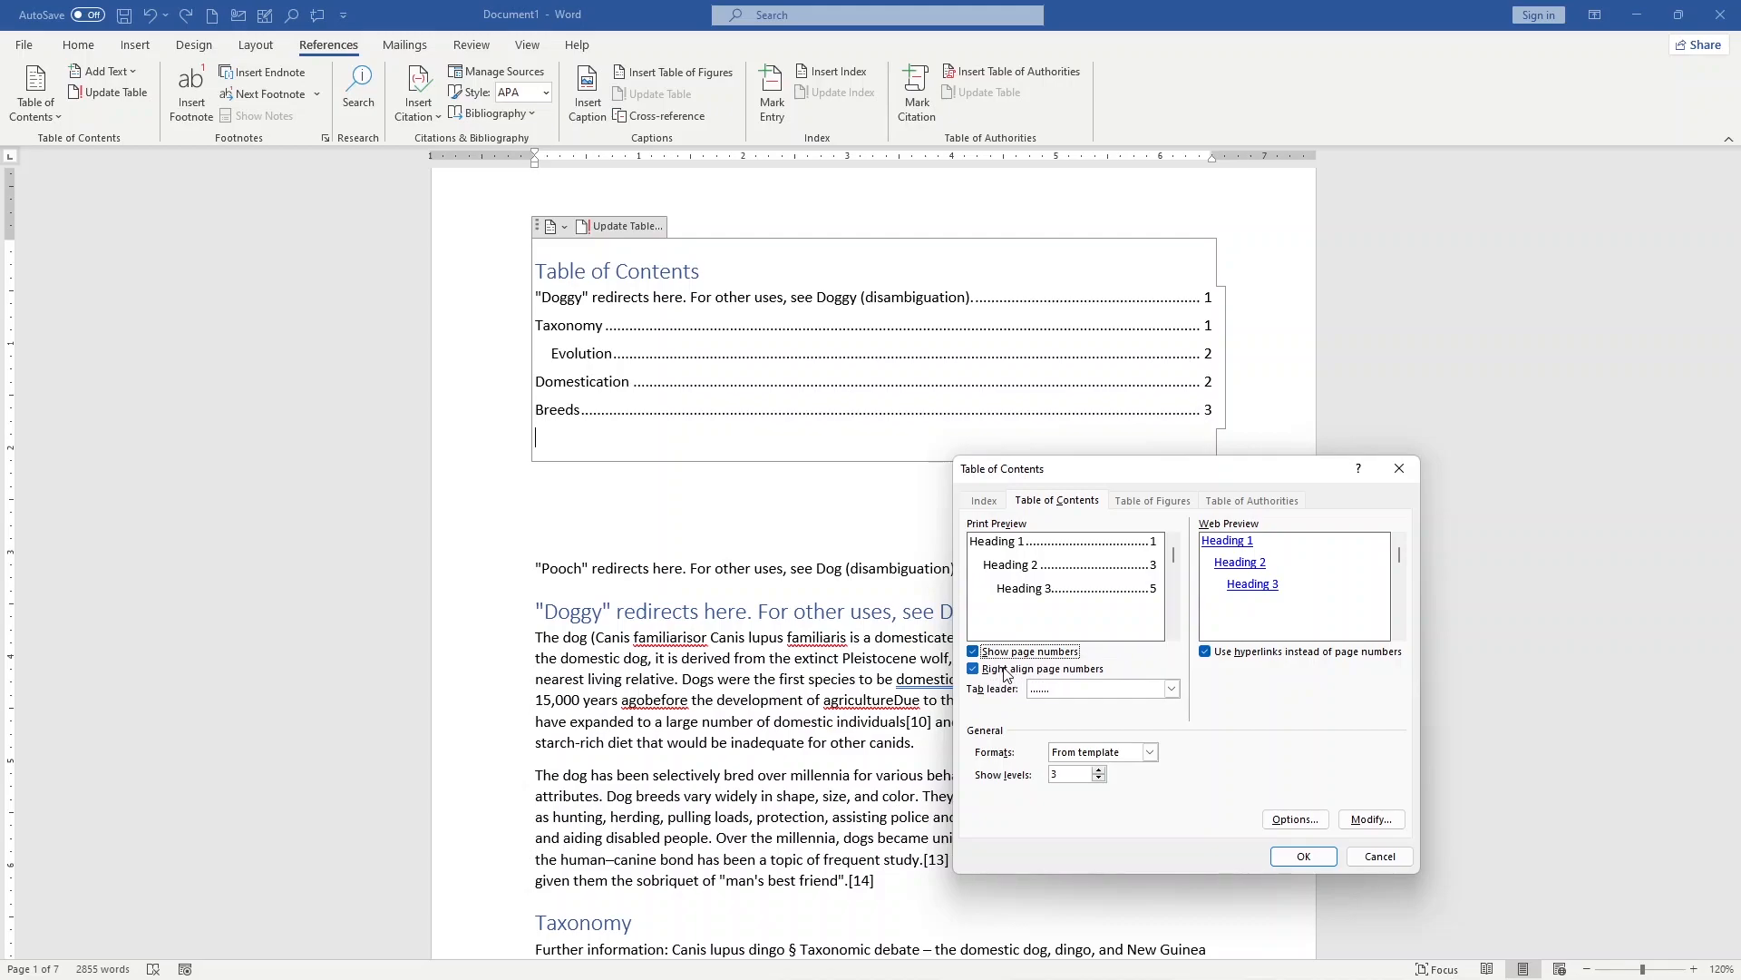
{"action": "left_click", "coordinate": [1003, 675]}
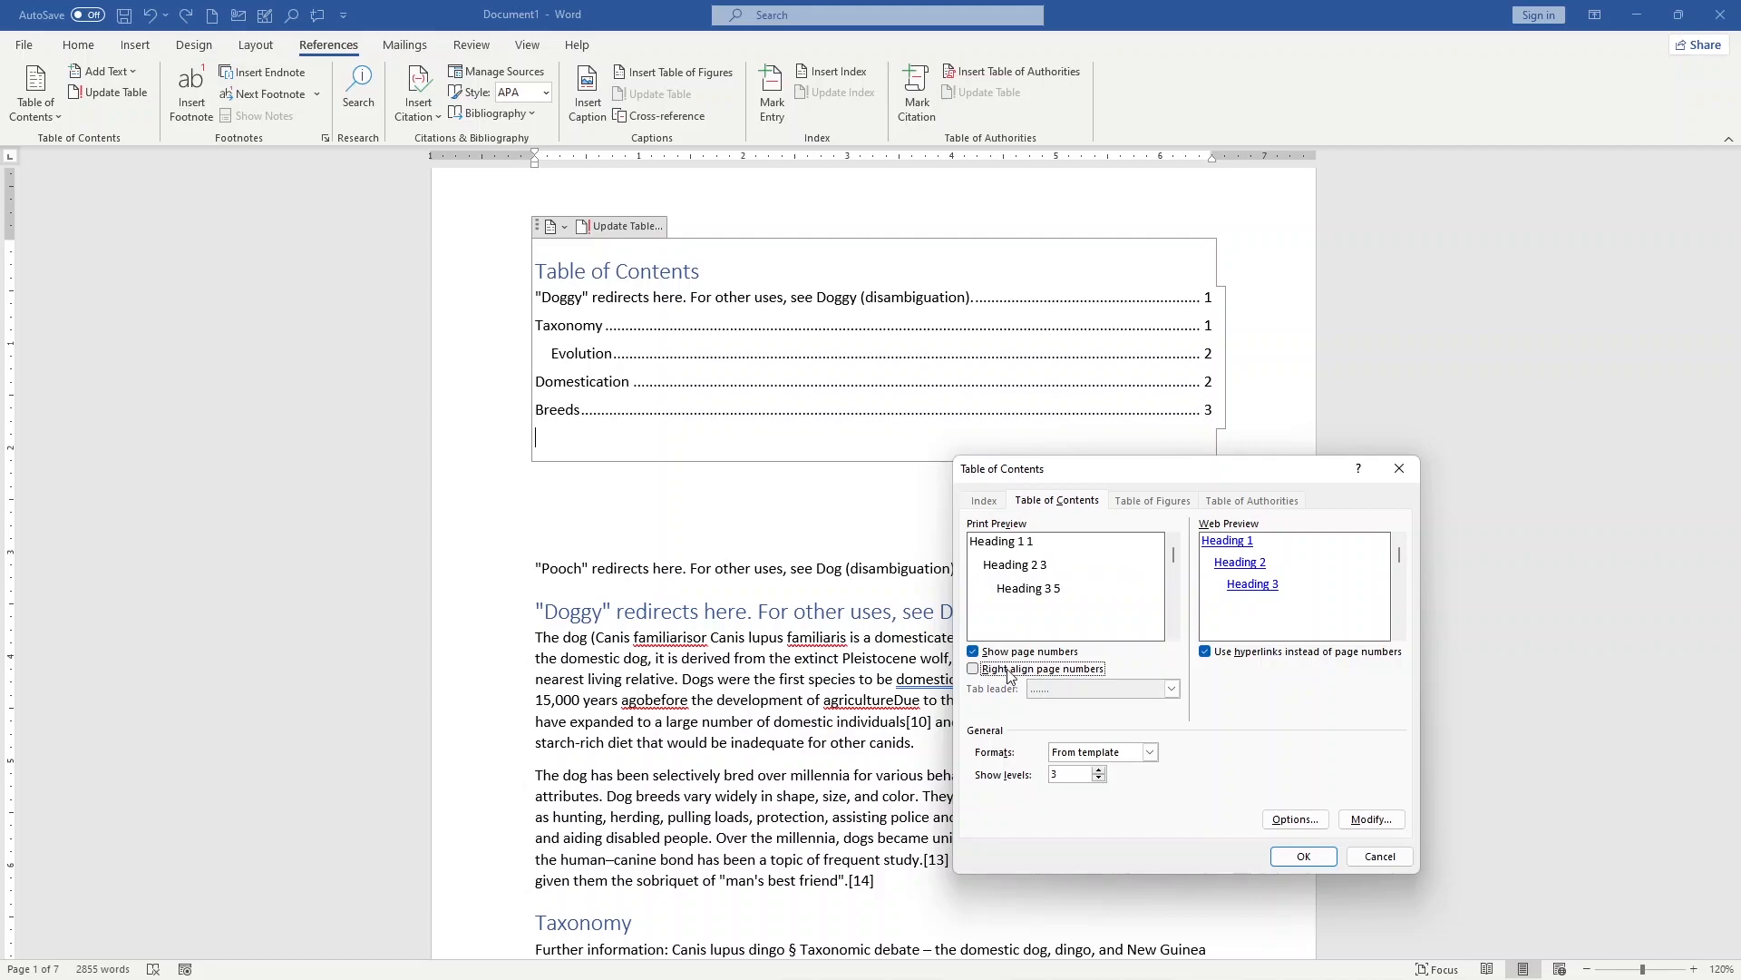
{"action": "left_click", "coordinate": [1009, 676]}
{"action": "left_click", "coordinate": [1009, 676]}
{"action": "left_click", "coordinate": [1000, 678]}
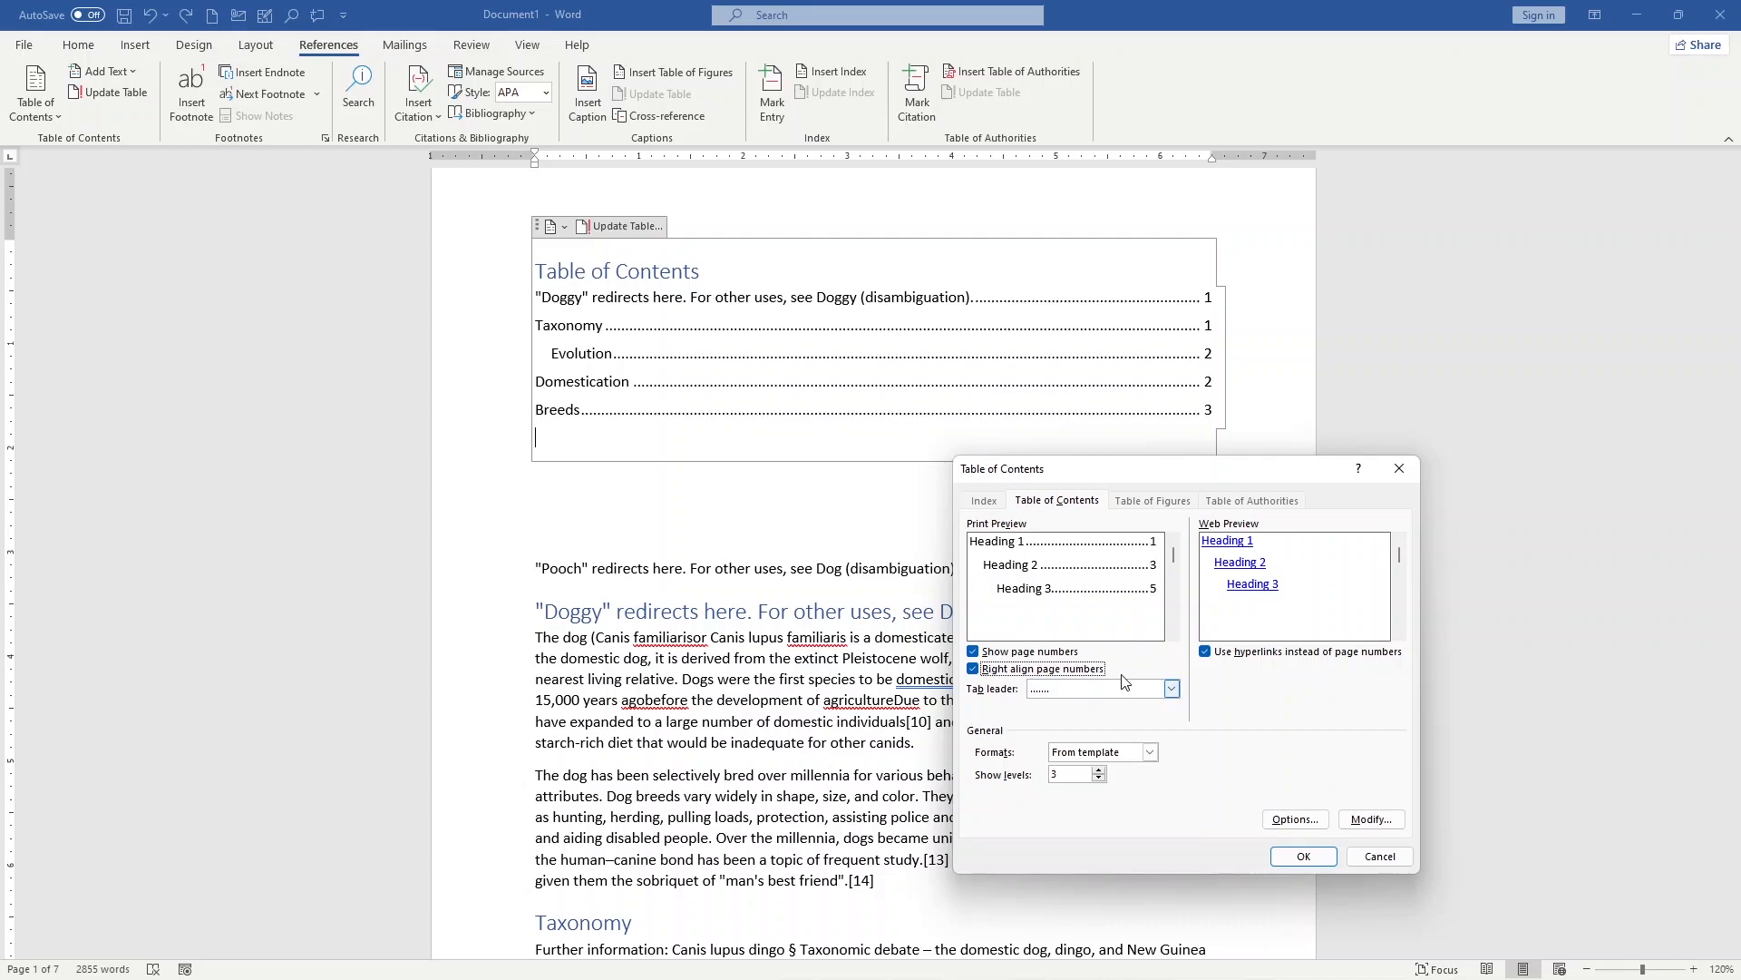
Step: Set the tab leader to (none) and replace the existing table of contents with this version
{"action": "left_click", "coordinate": [1170, 689]}
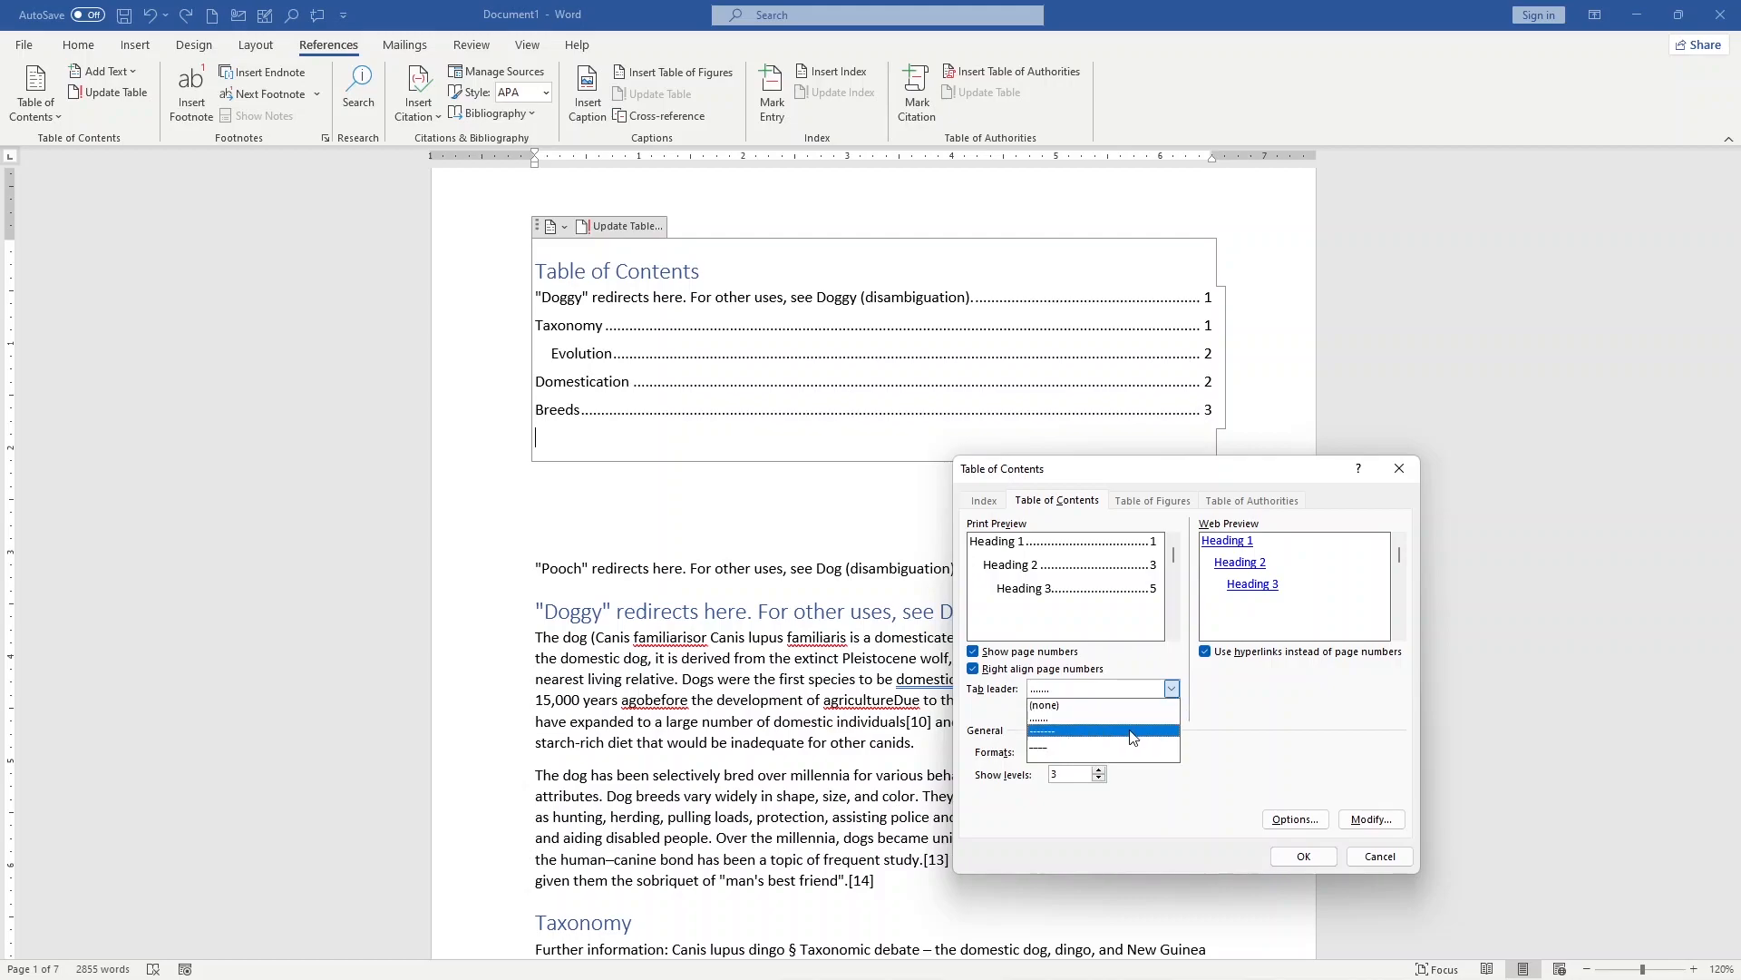
{"action": "left_click", "coordinate": [1092, 713]}
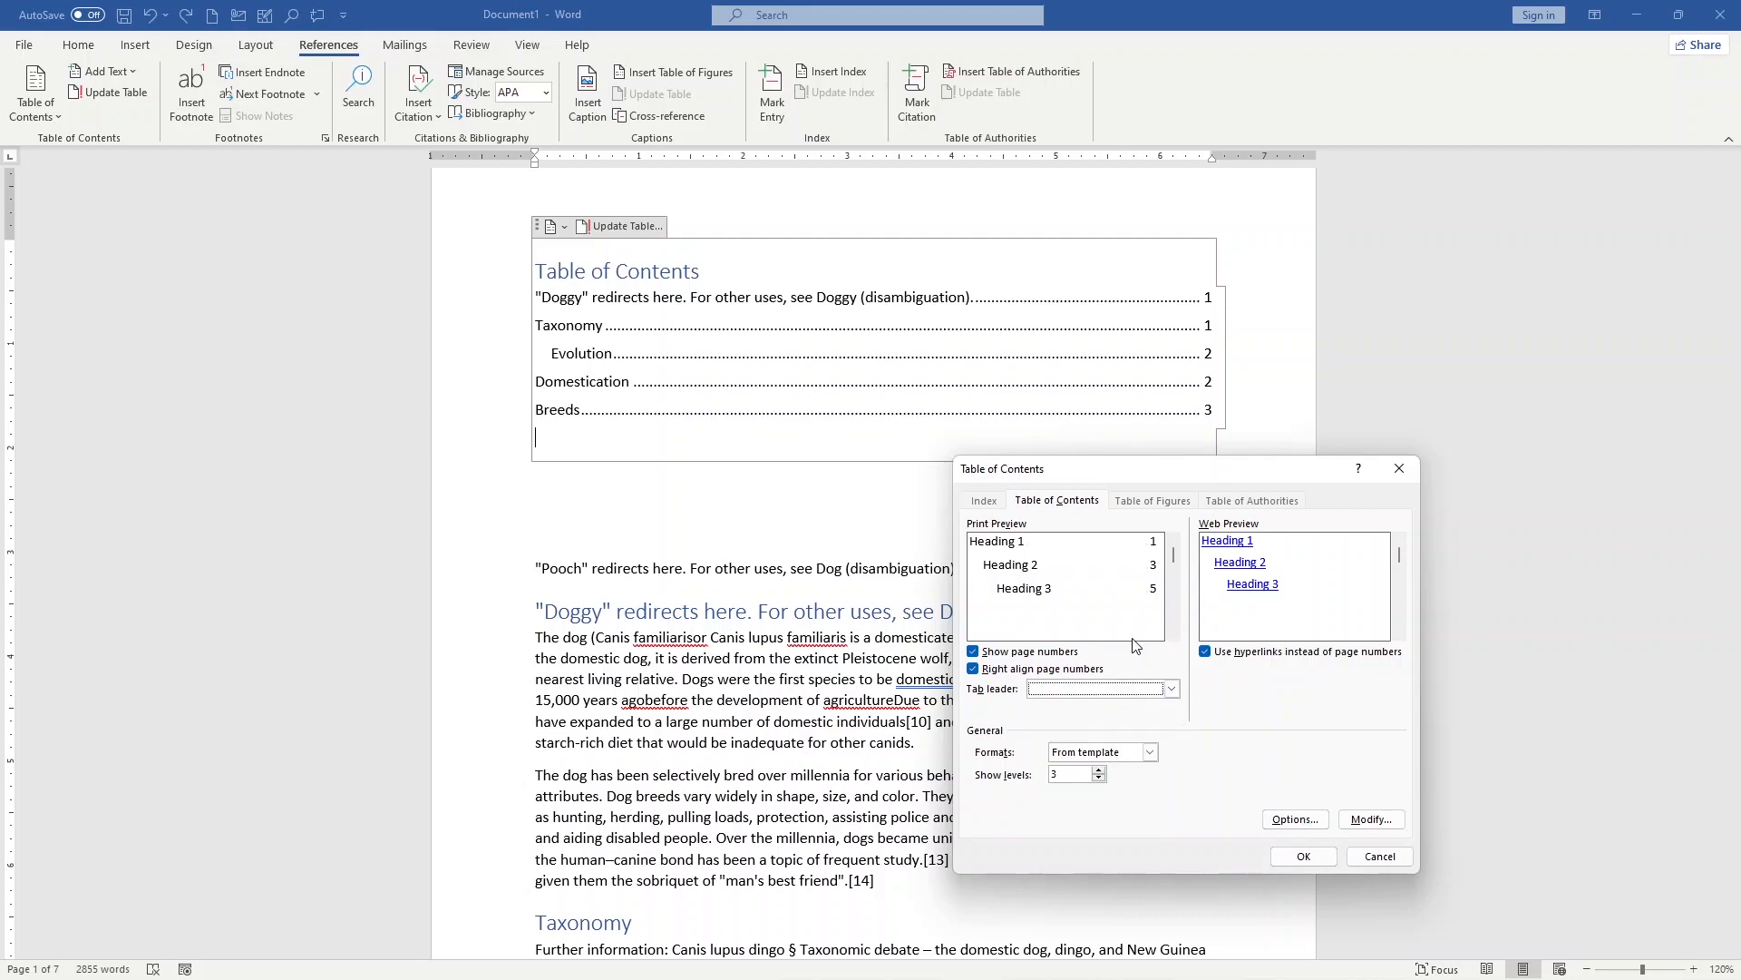
{"action": "left_click", "coordinate": [1304, 858]}
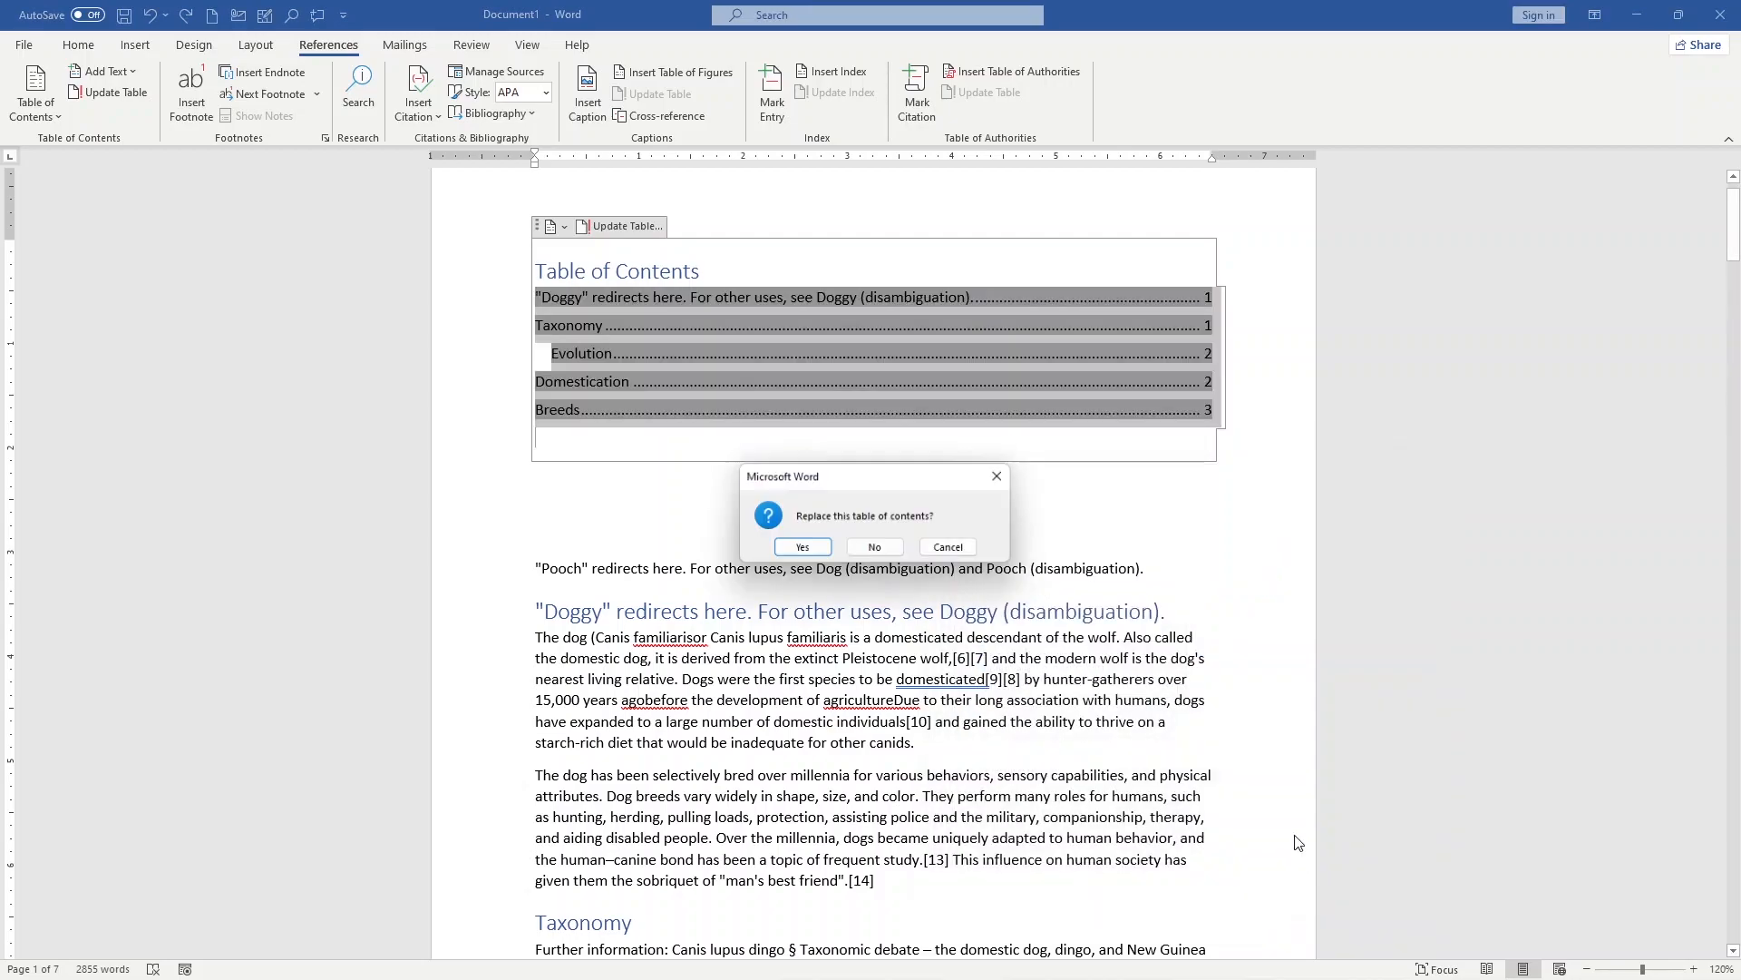
{"action": "left_click", "coordinate": [802, 549]}
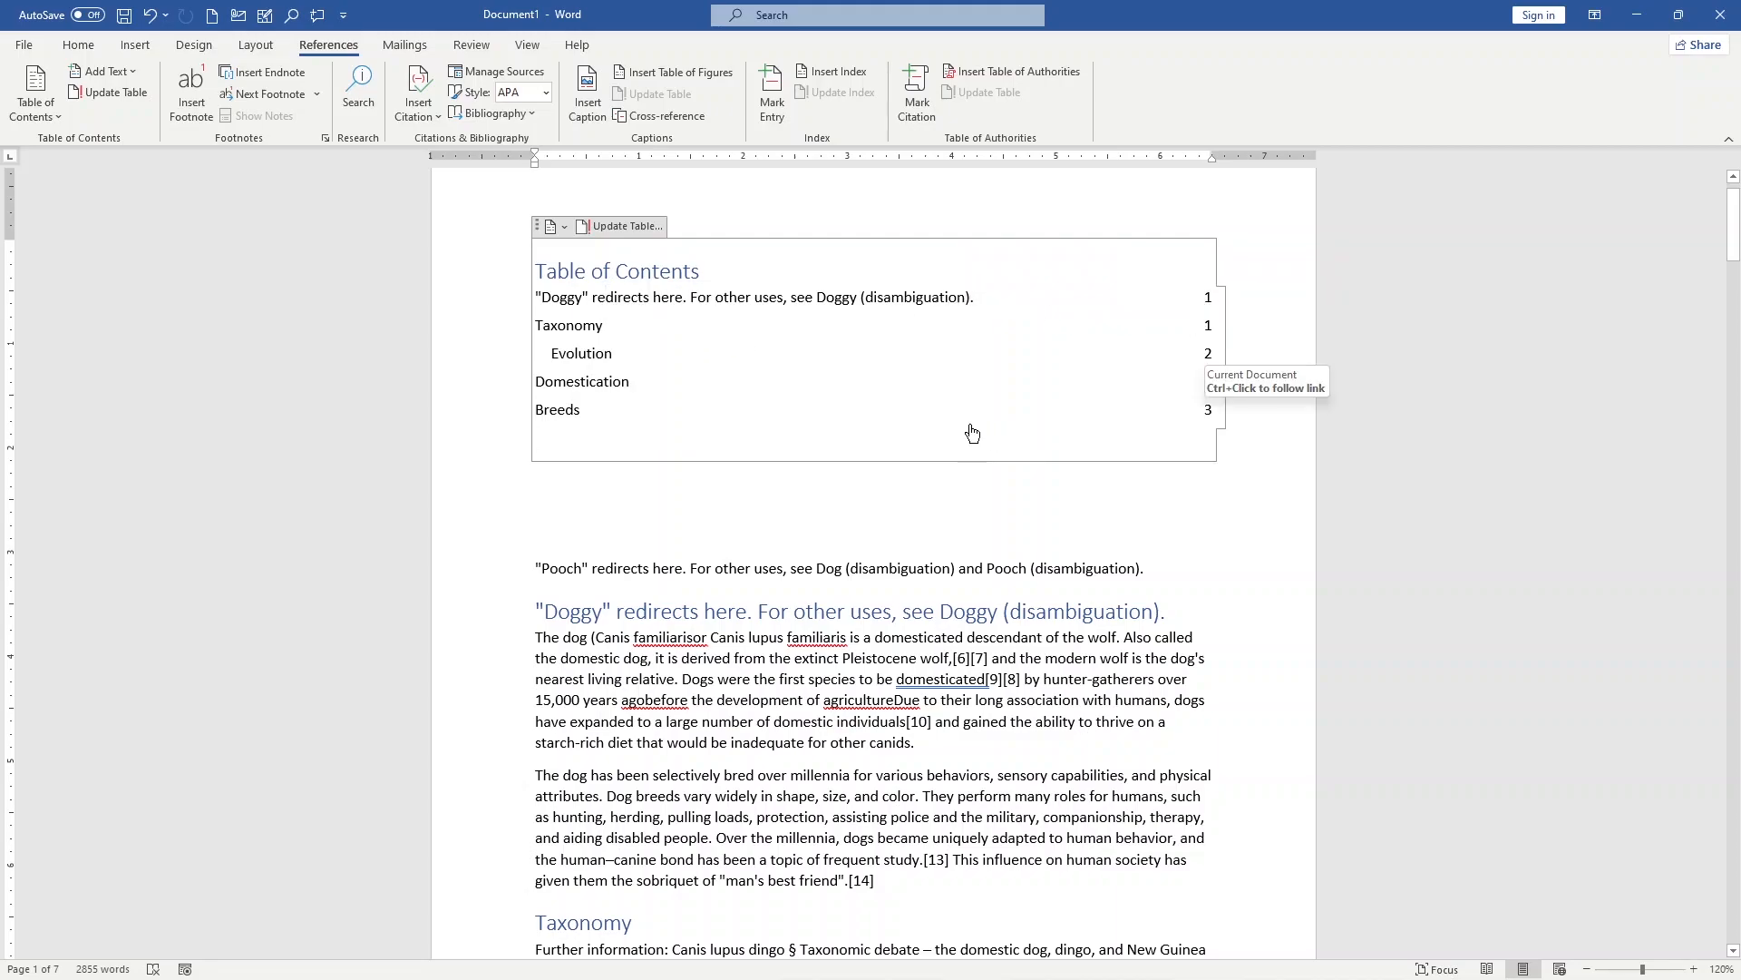
Step: Undo the table of contents replacement and reopen the custom table of contents settings
{"action": "key", "text": "ctrl+z"}
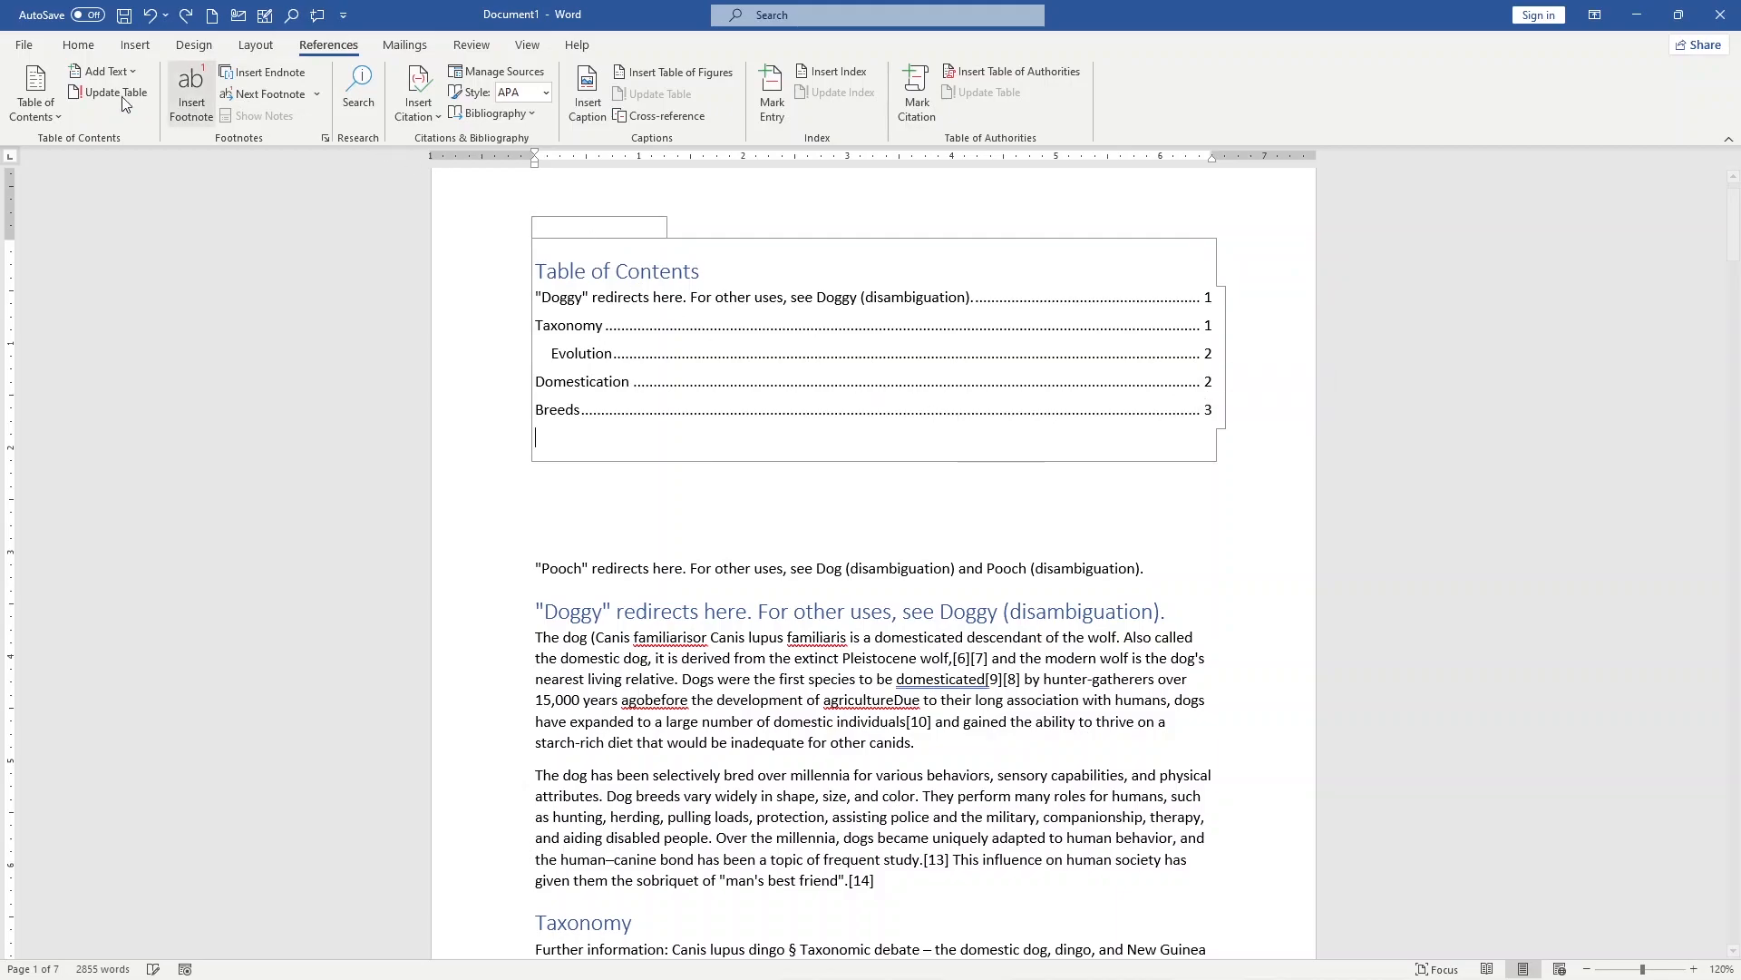
{"action": "left_click", "coordinate": [35, 96]}
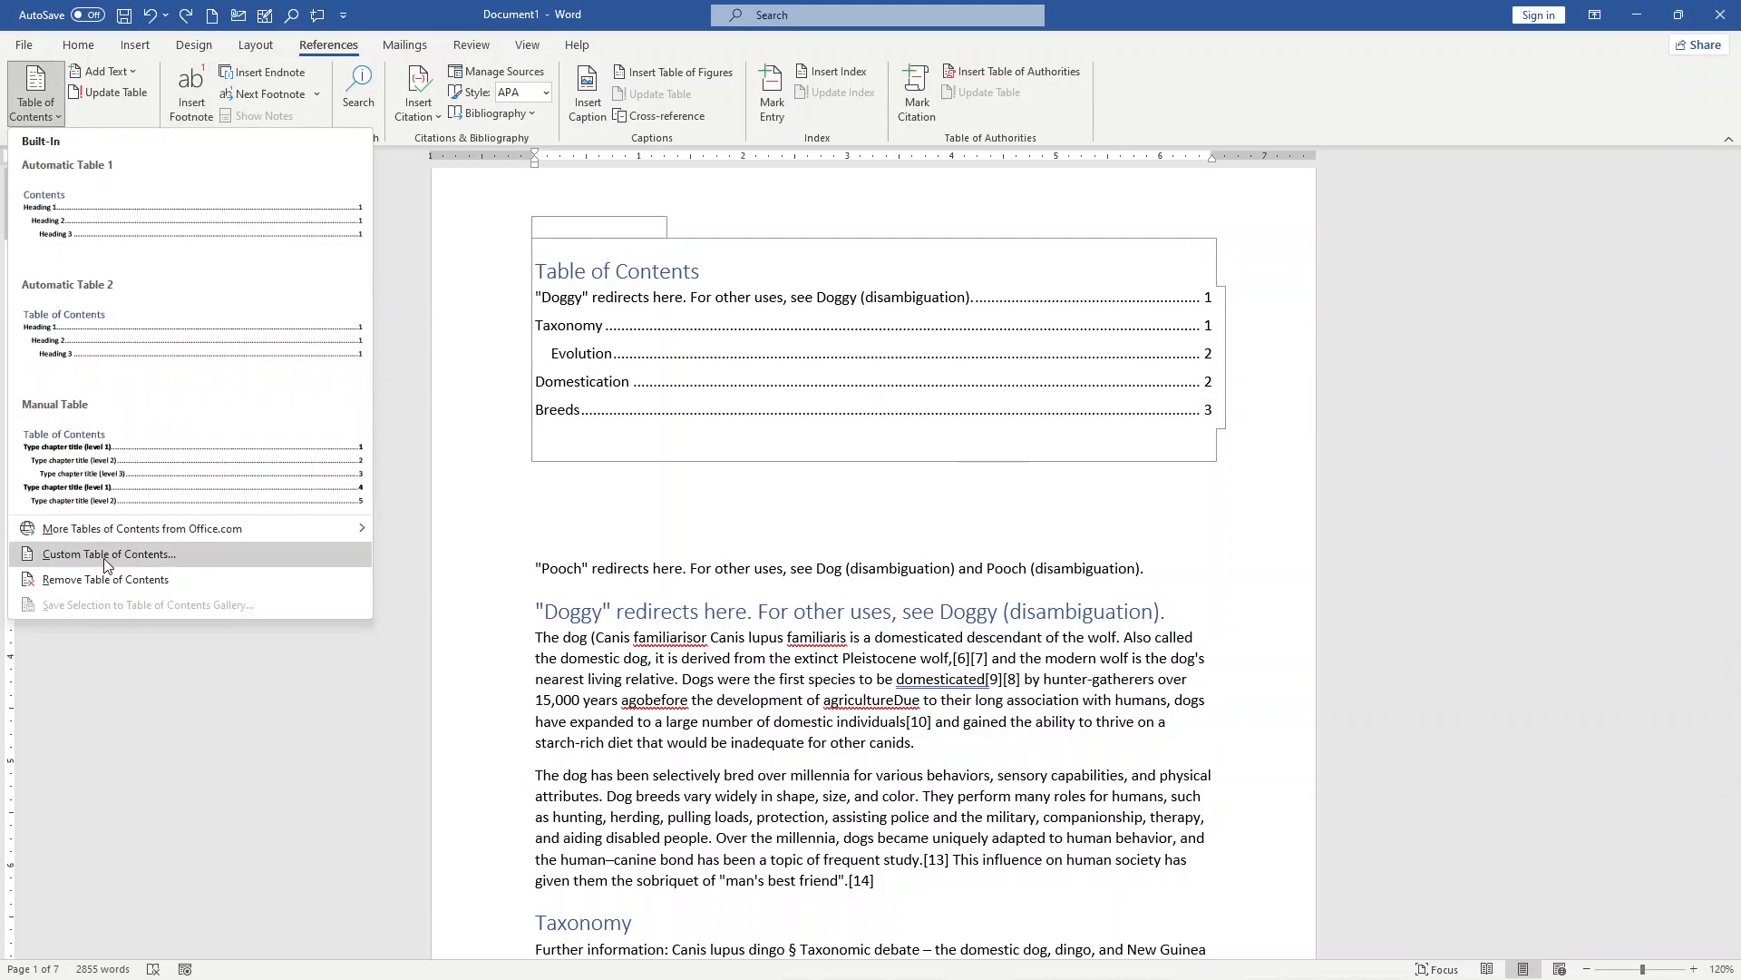
{"action": "left_click", "coordinate": [73, 555]}
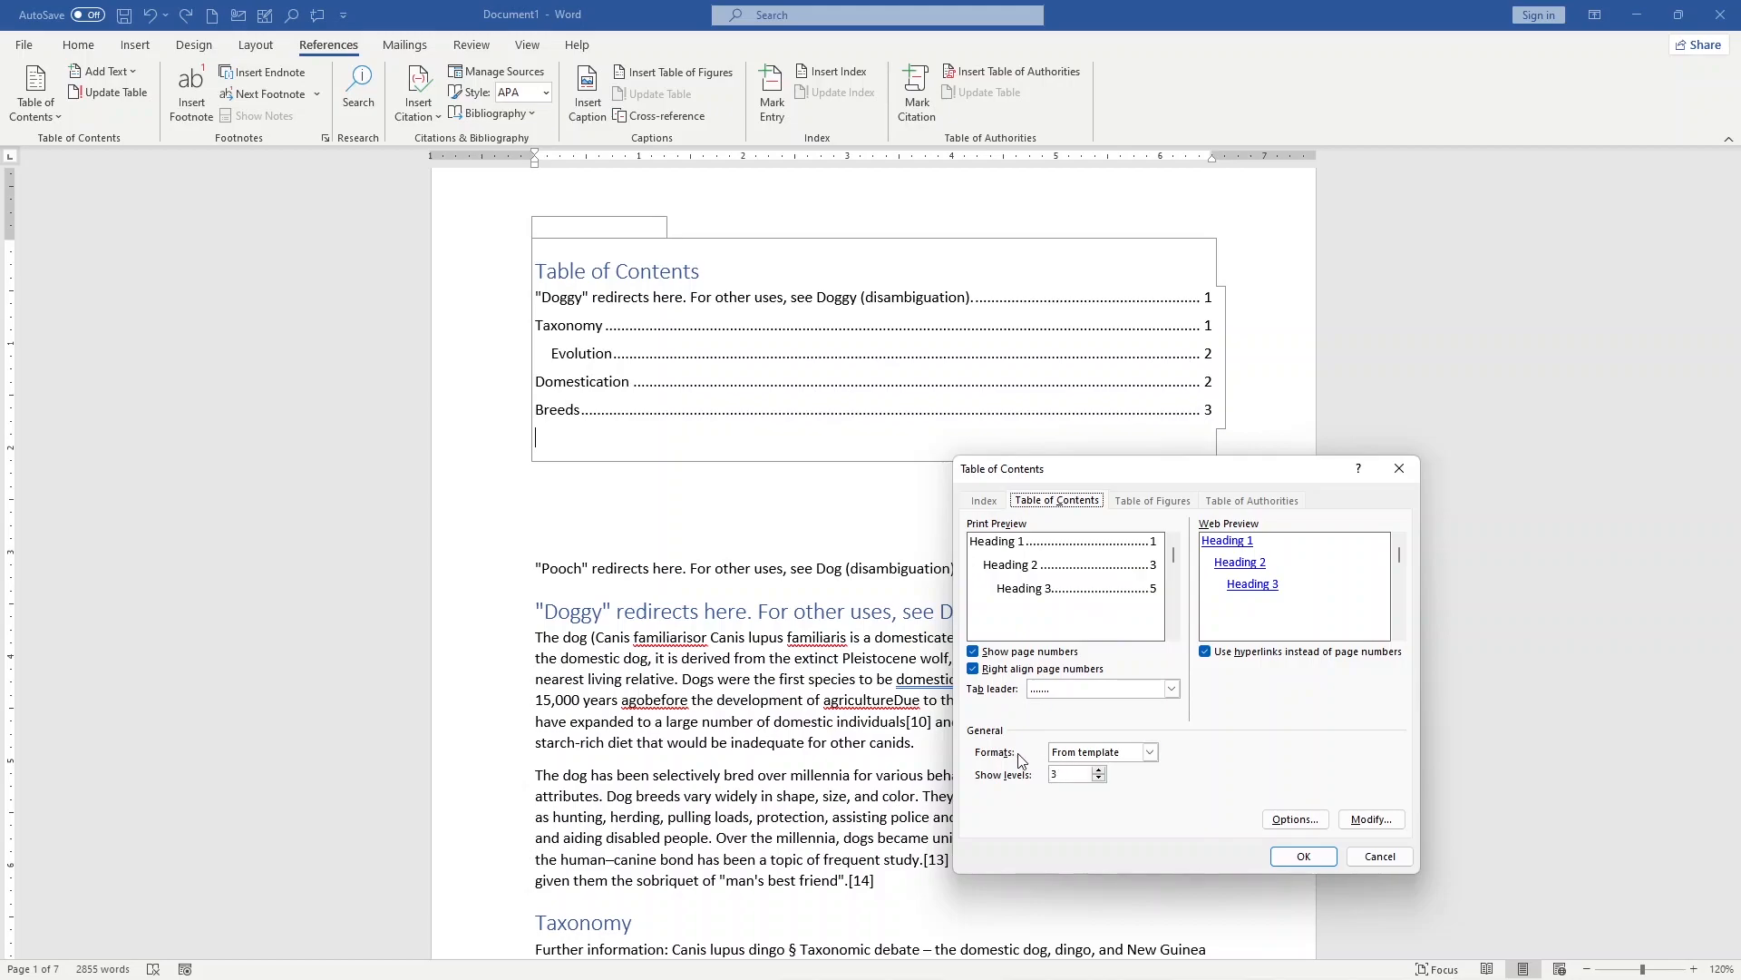
Step: Try the Formal, Classic, Fancy and Simple formats for the table of contents, and return to From template
{"action": "left_click", "coordinate": [1148, 753]}
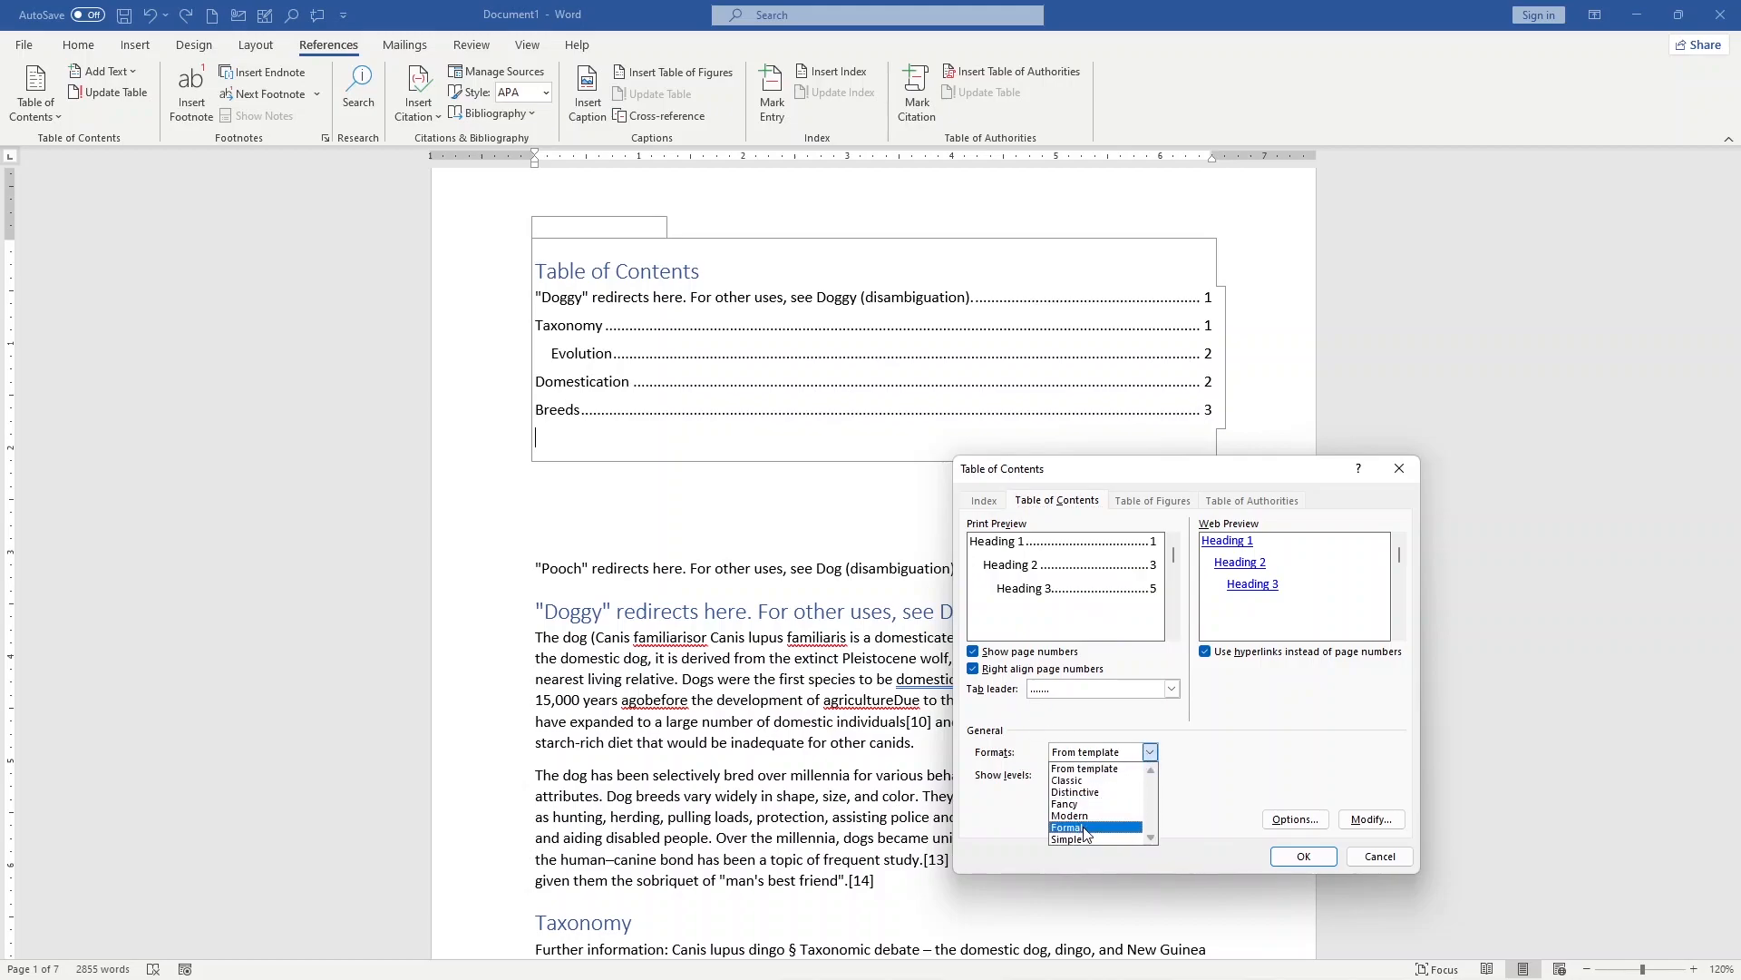
{"action": "left_click", "coordinate": [1084, 827]}
{"action": "left_click", "coordinate": [1149, 752]}
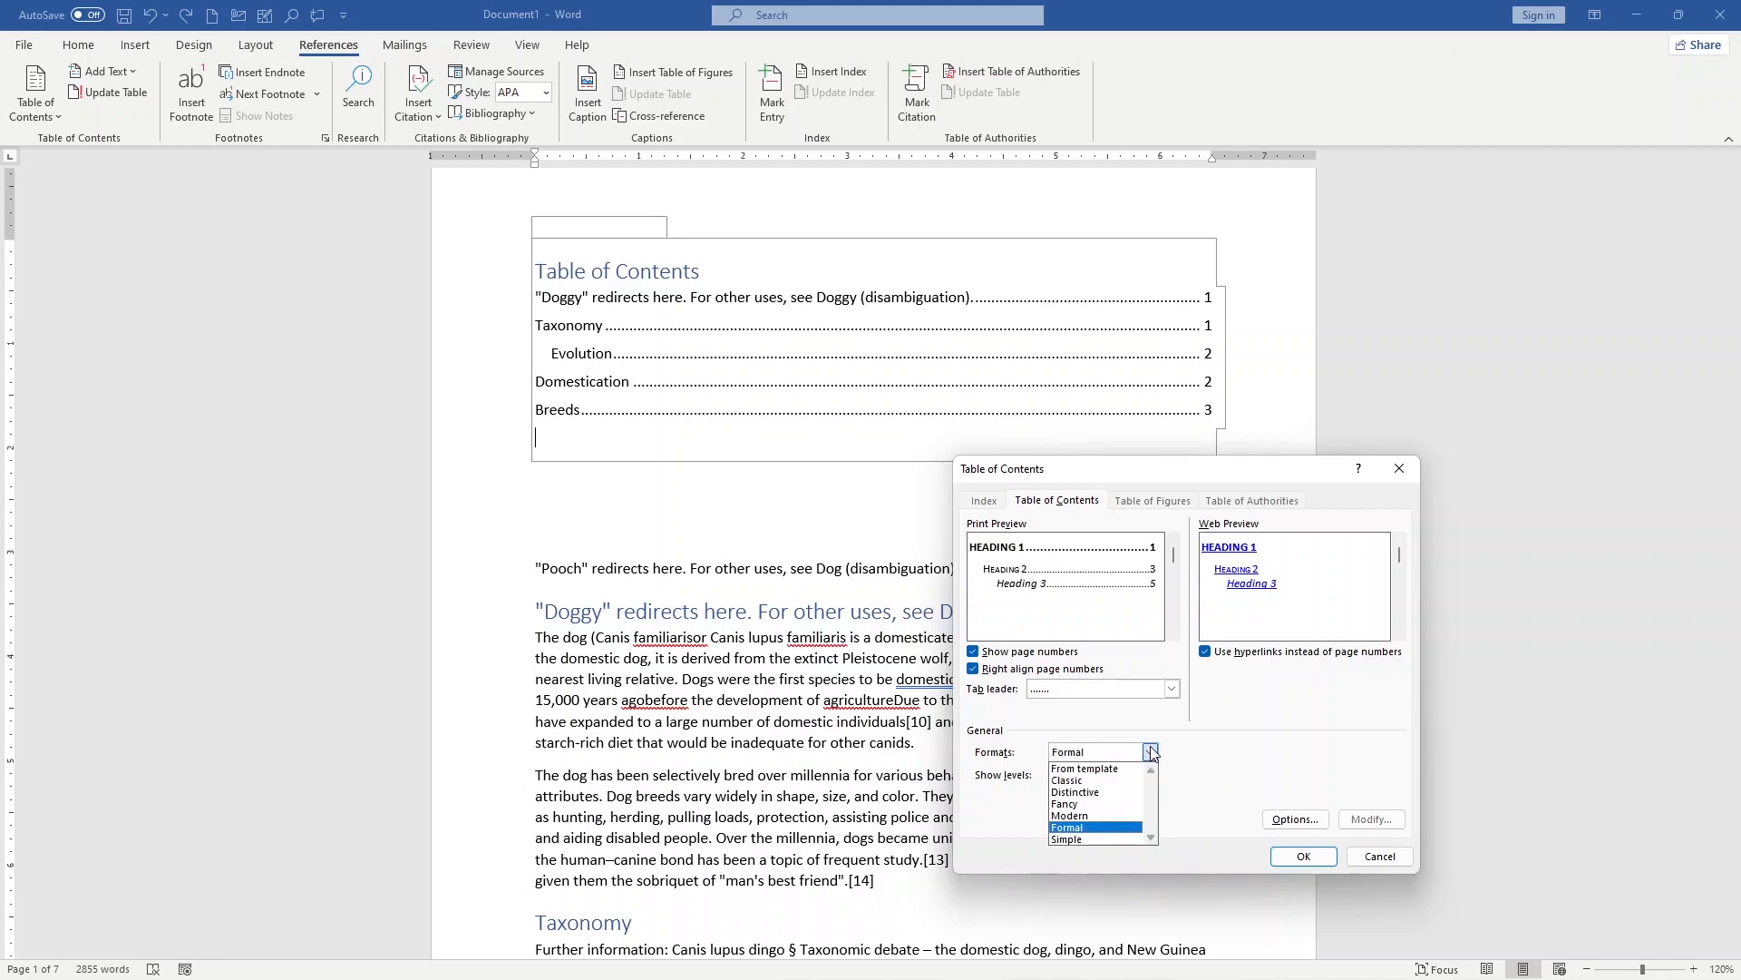
{"action": "left_click", "coordinate": [1101, 788]}
{"action": "left_click", "coordinate": [1101, 752]}
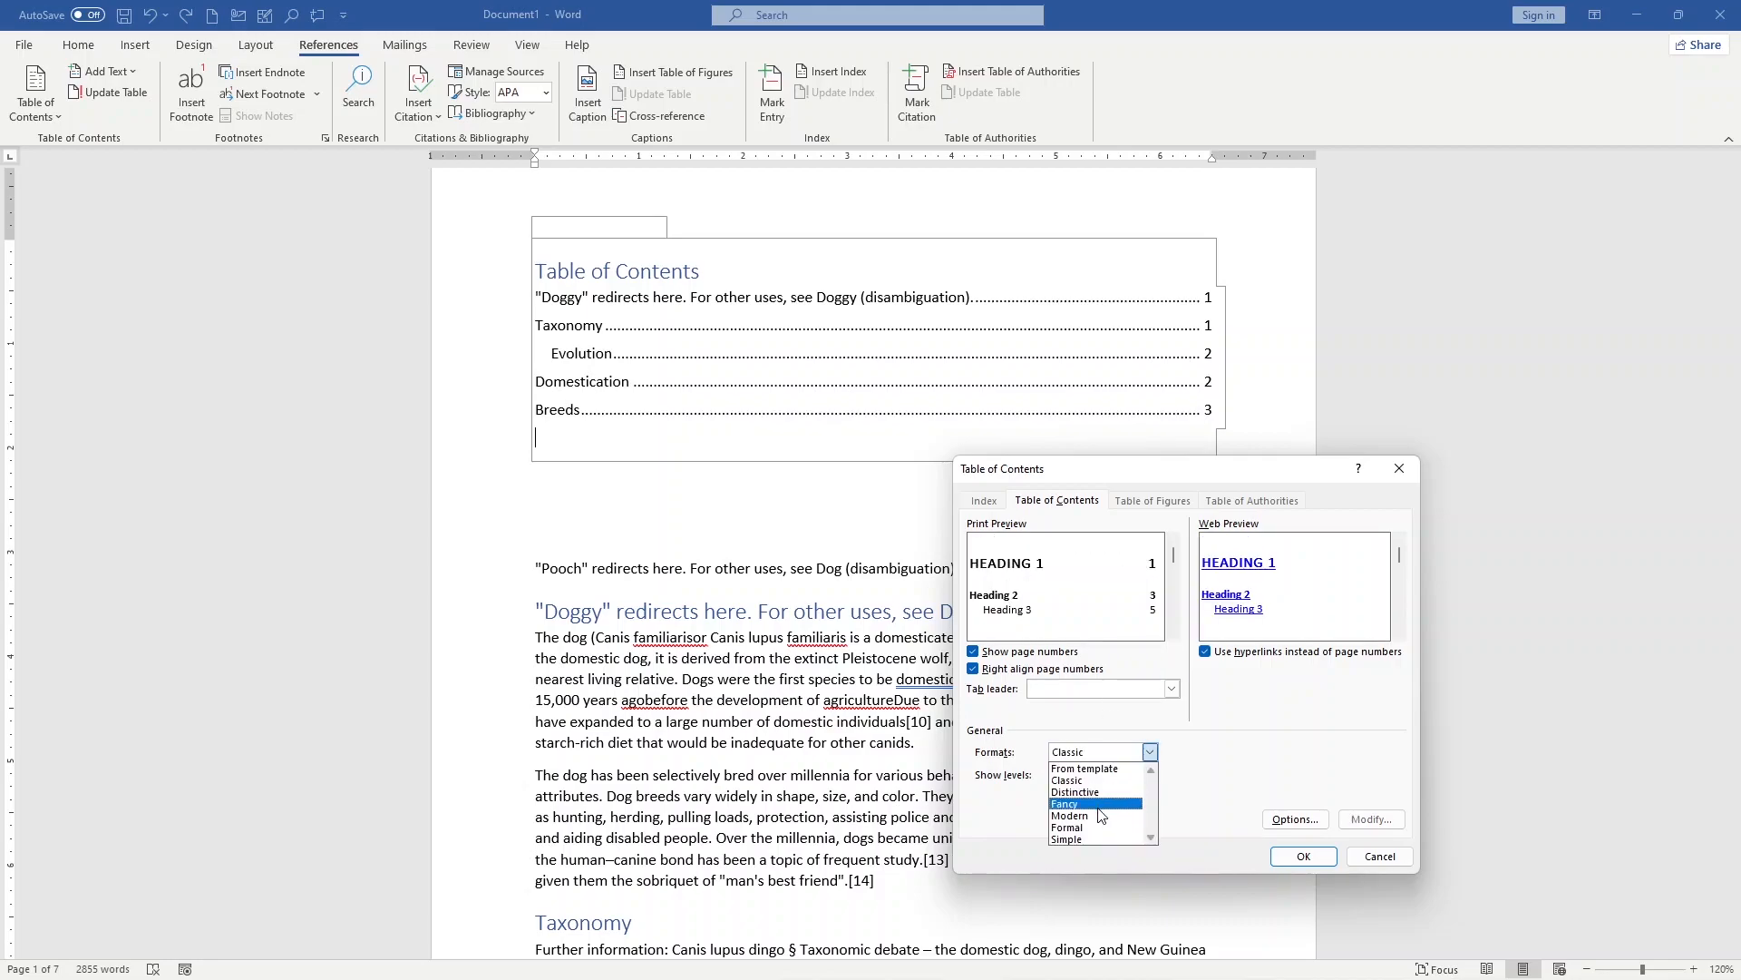
{"action": "left_click", "coordinate": [1101, 803]}
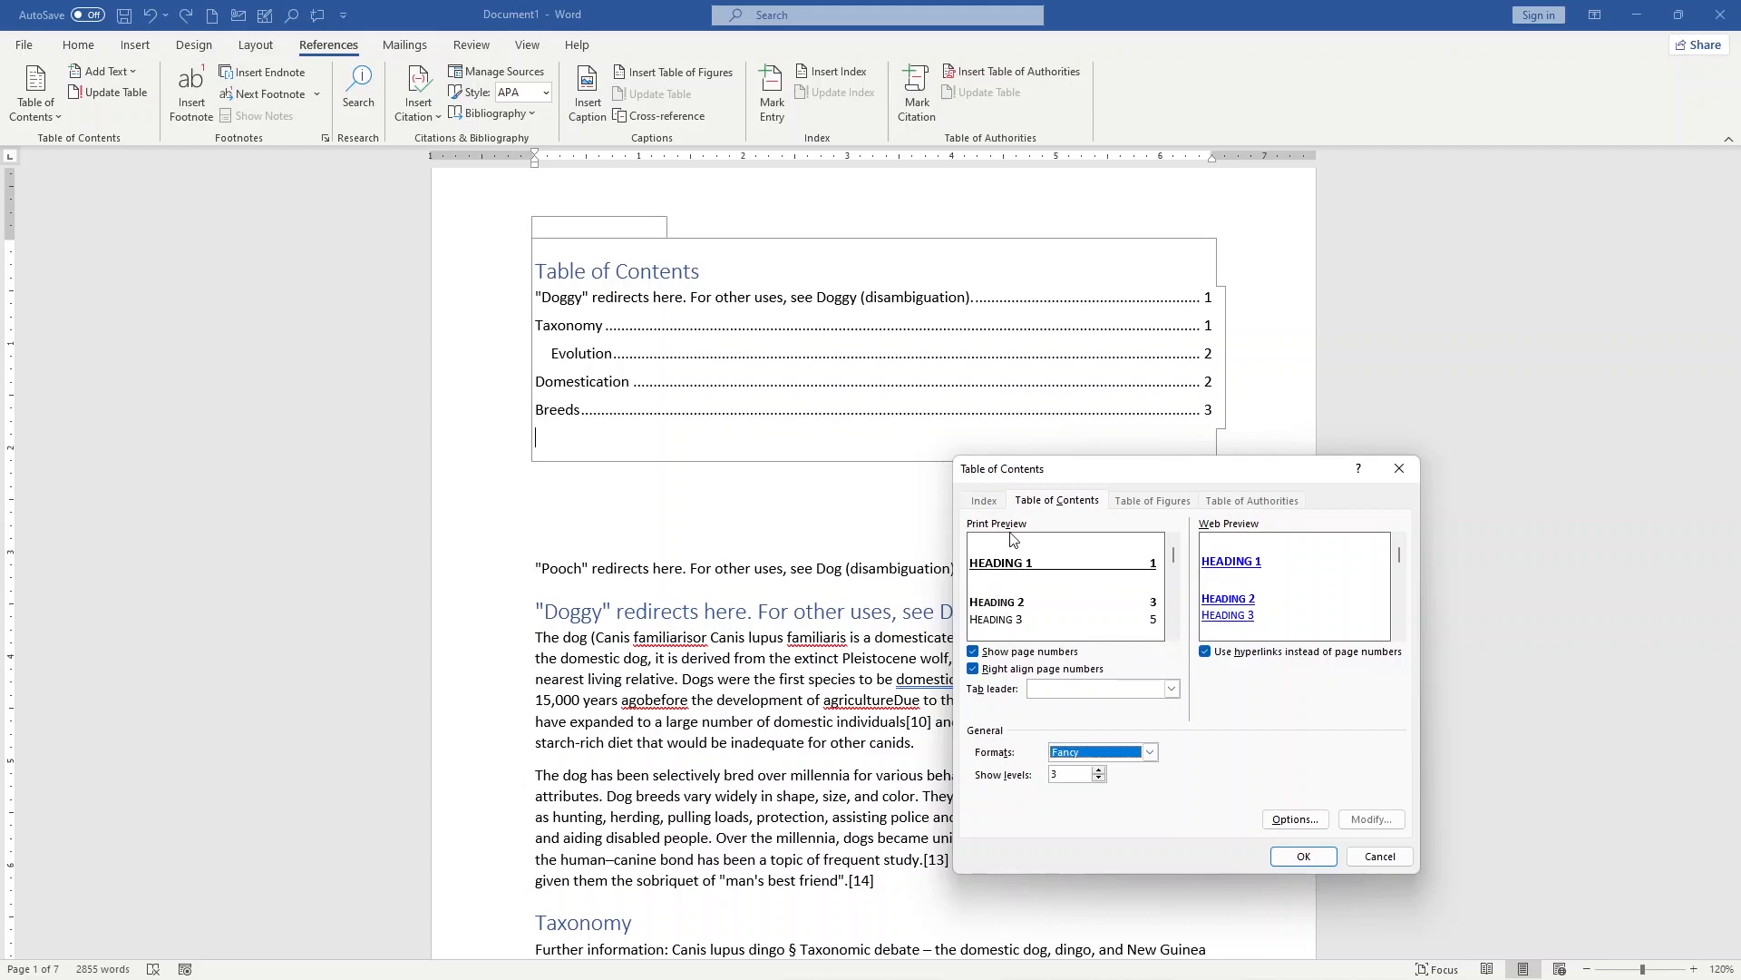
{"action": "left_click", "coordinate": [1150, 752]}
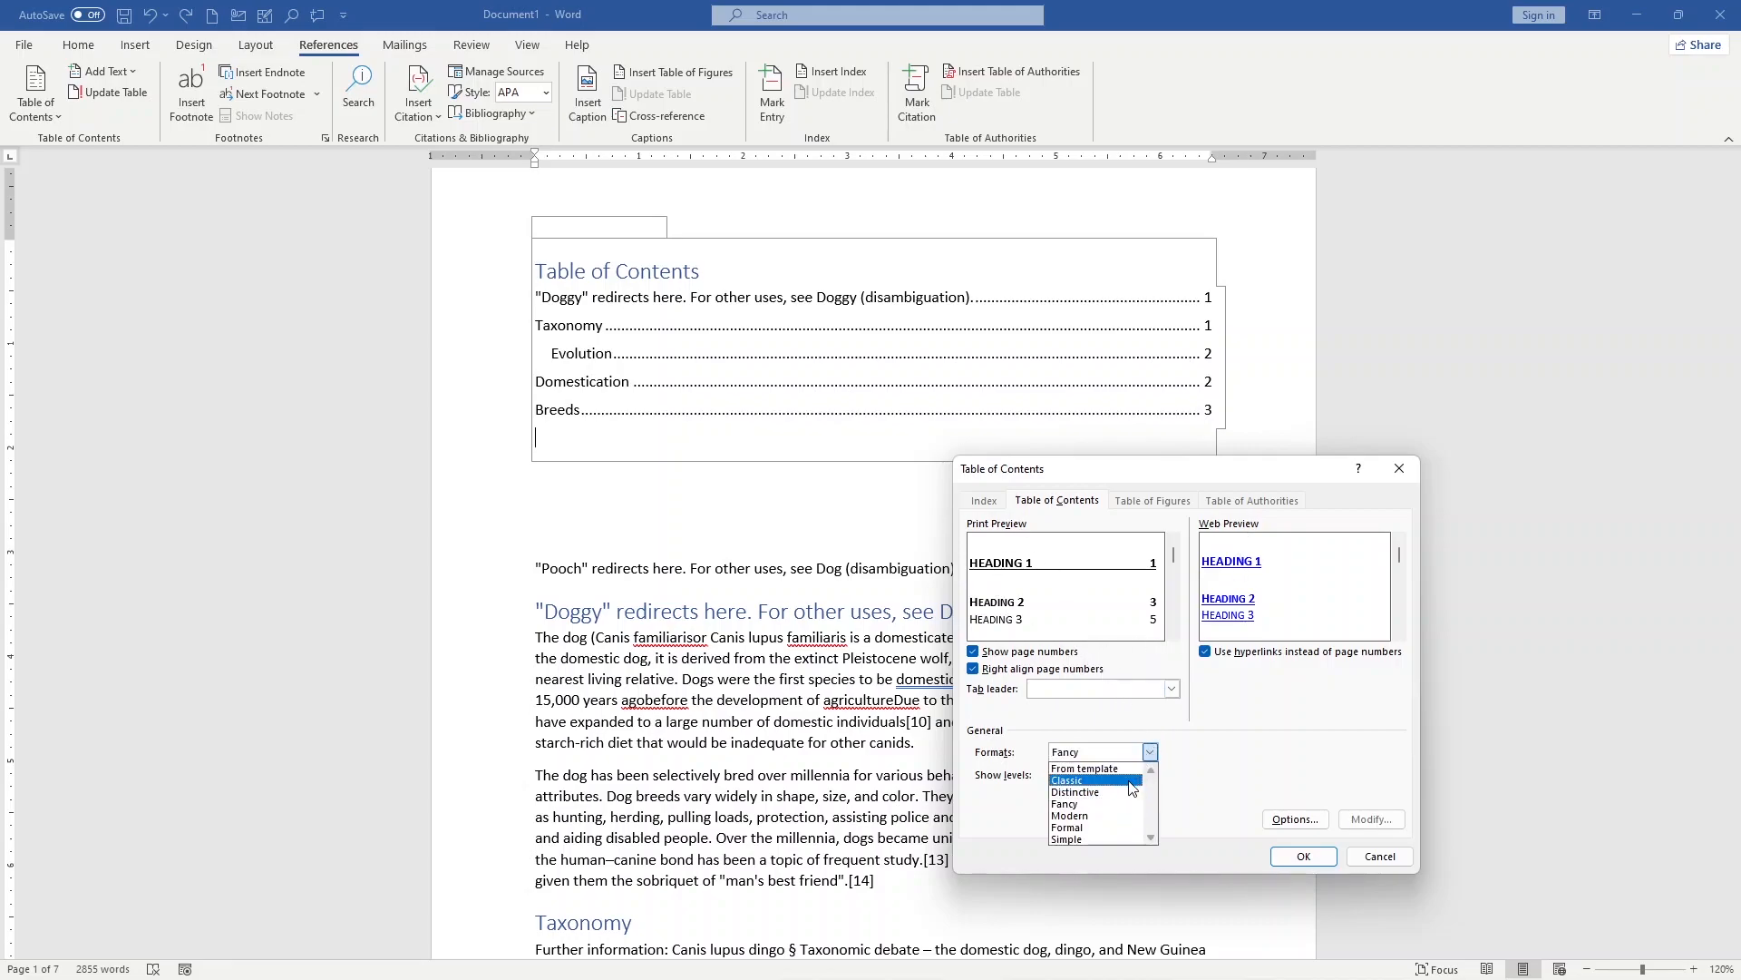
{"action": "left_click", "coordinate": [1114, 839]}
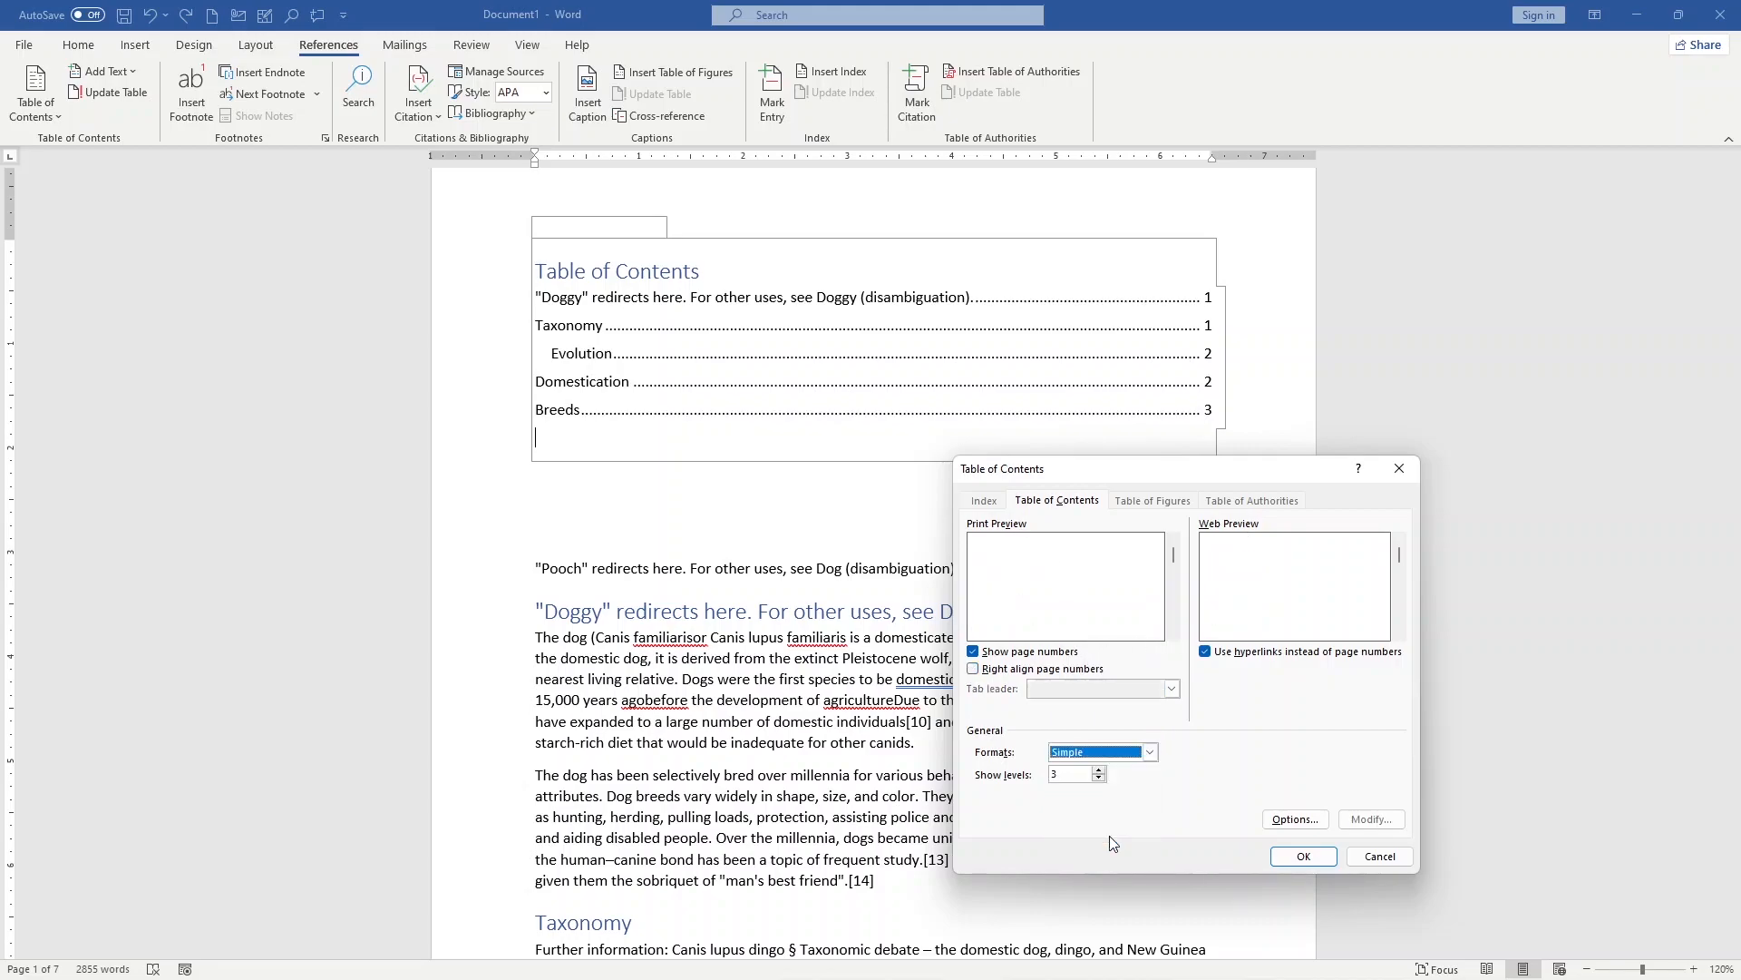
{"action": "left_click", "coordinate": [1134, 752]}
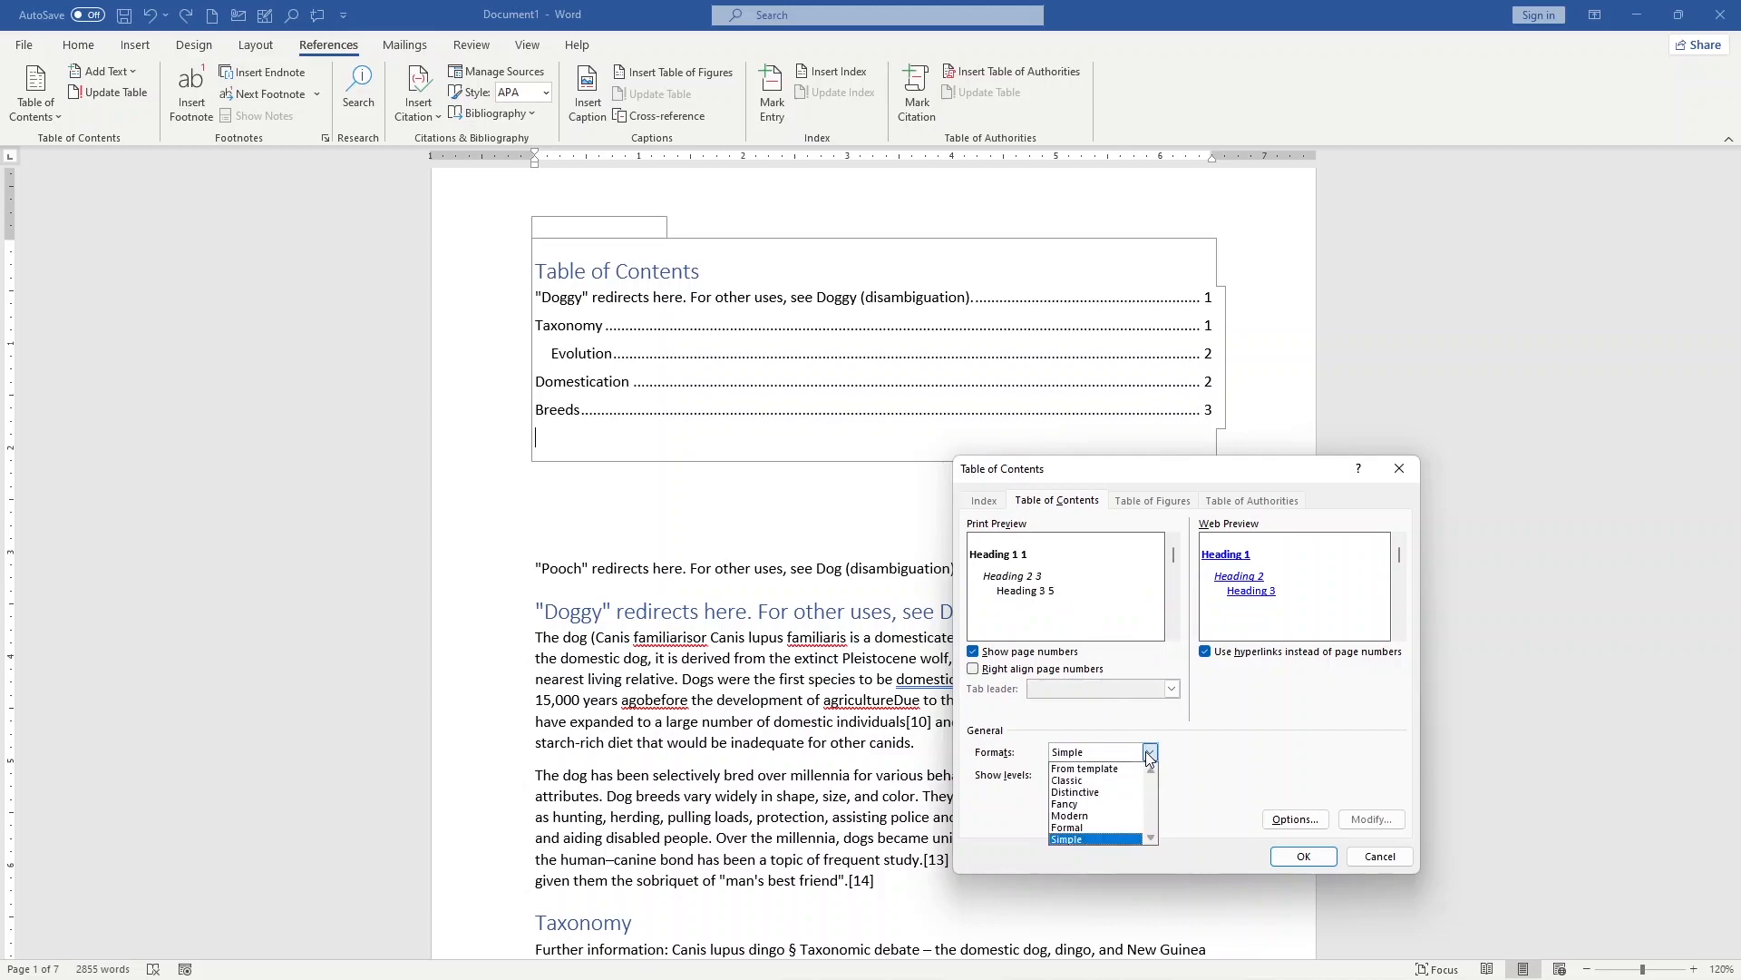
{"action": "left_click", "coordinate": [1129, 777]}
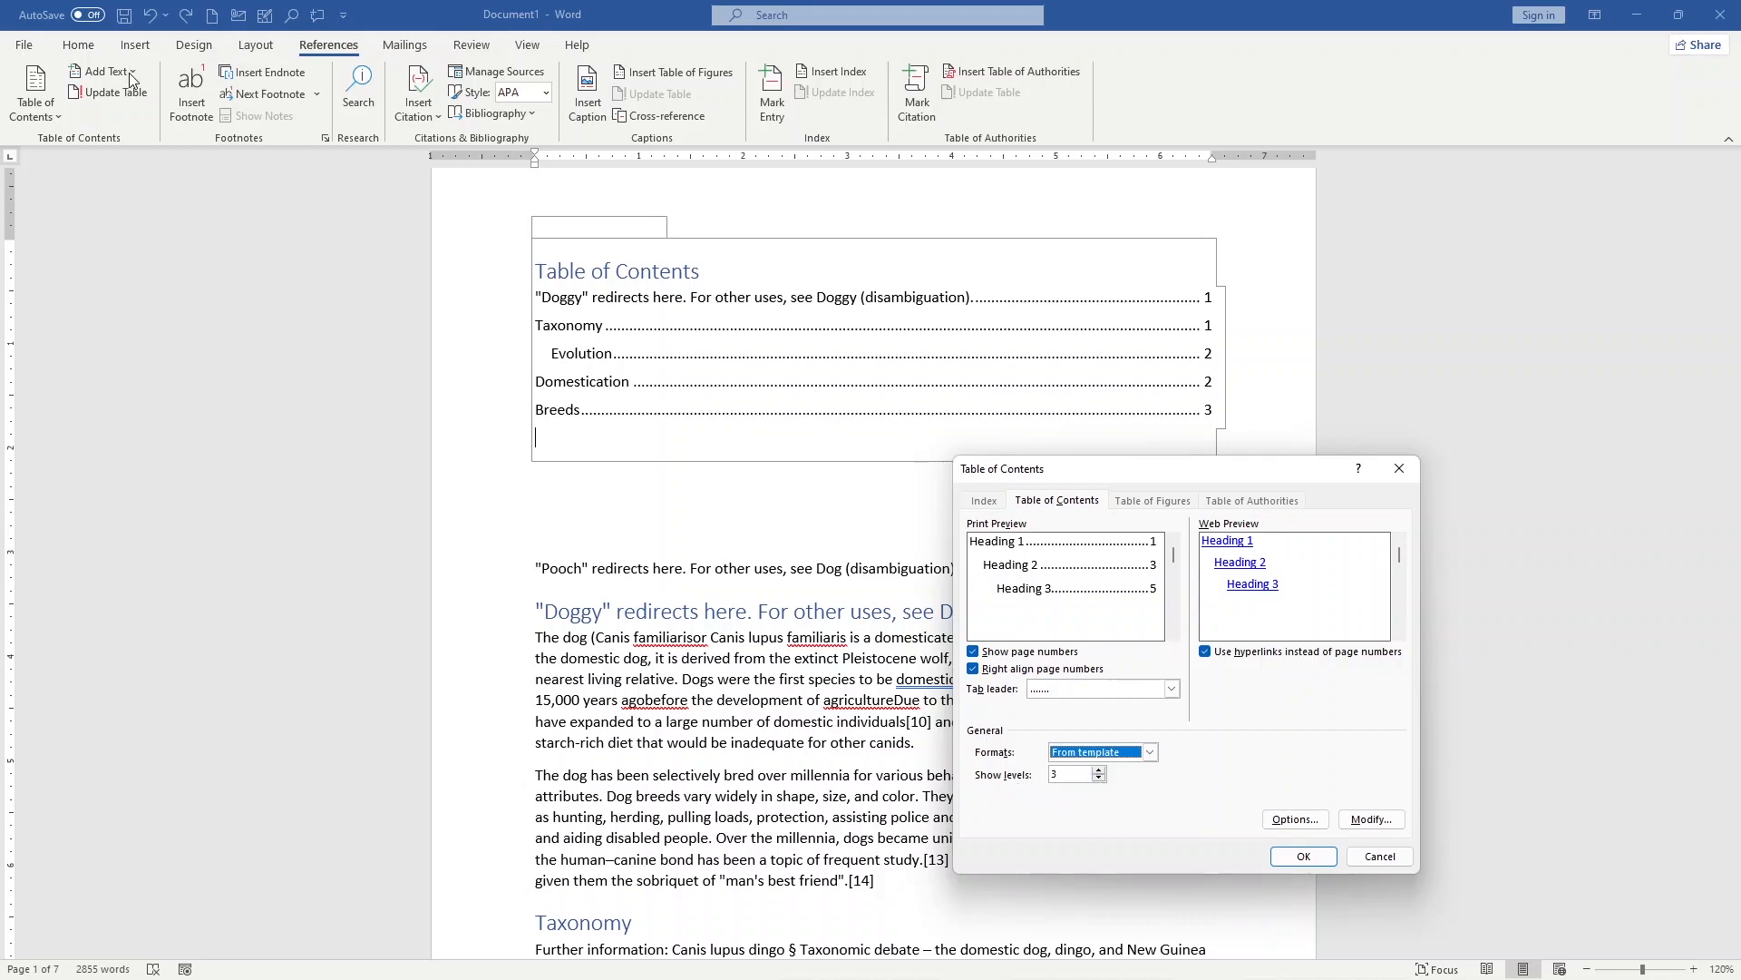
Step: Set the custom table of contents to show 6 heading levels
{"action": "left_click", "coordinate": [1100, 770]}
{"action": "left_click", "coordinate": [1100, 770]}
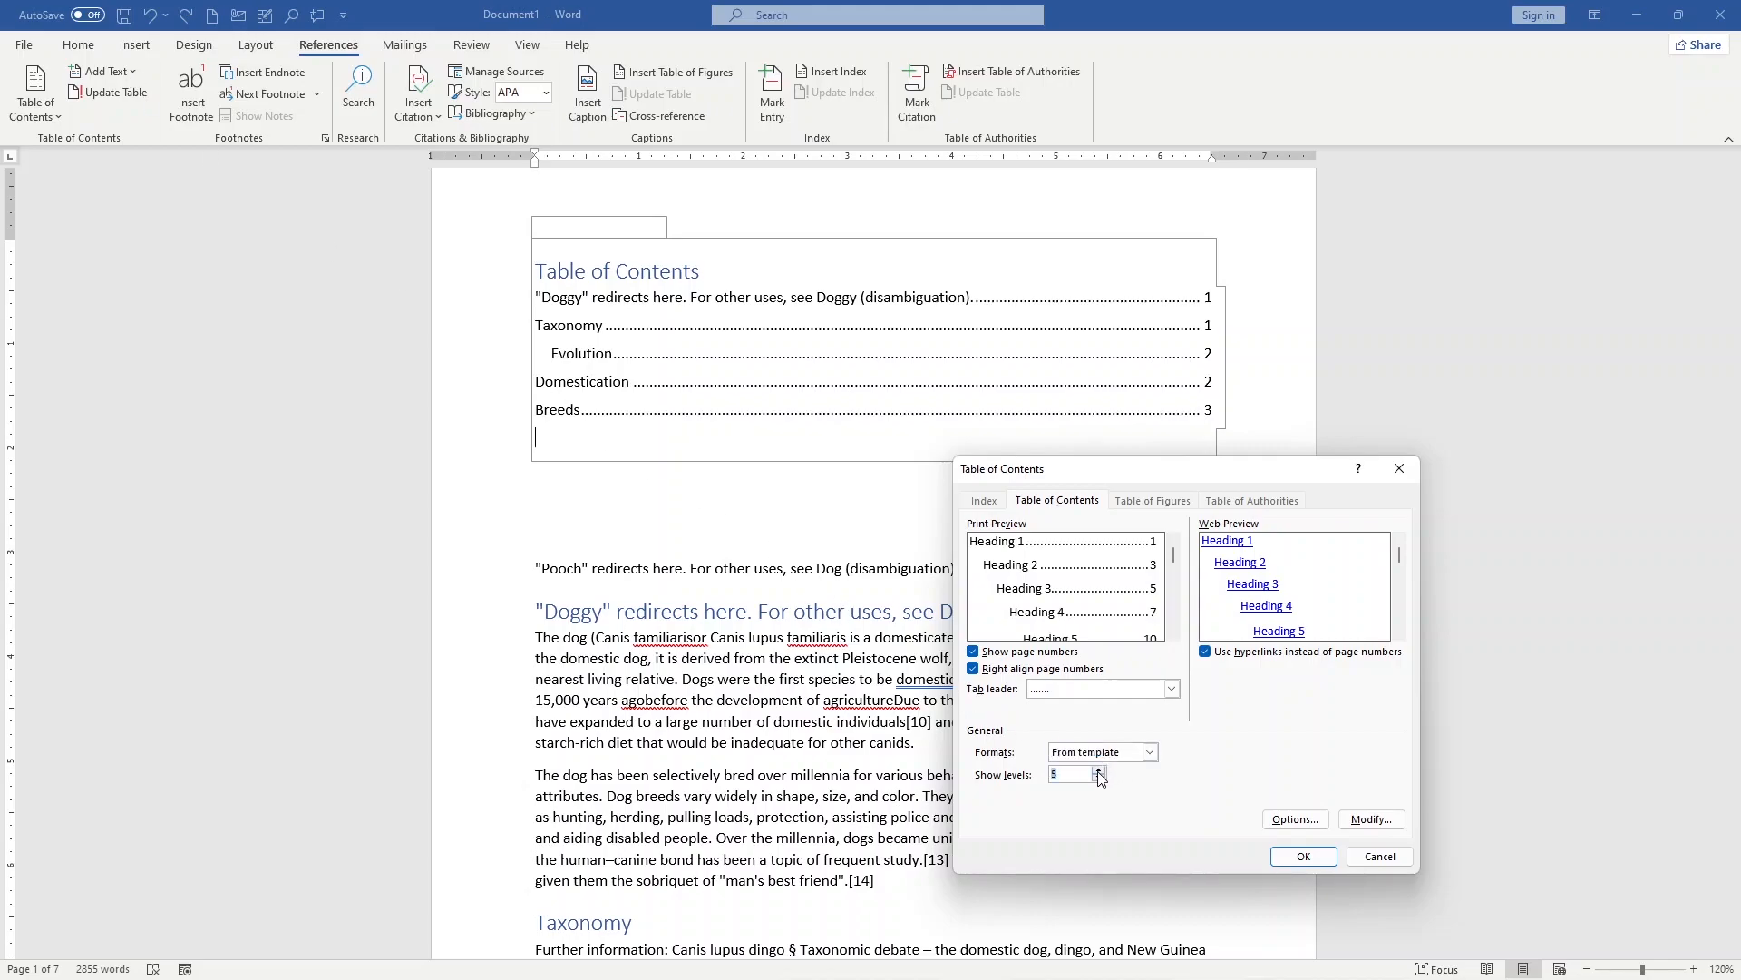
{"action": "left_click", "coordinate": [1101, 770]}
{"action": "left_click", "coordinate": [1099, 779]}
Step: Preview the TOC 5, TOC 7 and TOC 8 entry styles in the table of contents style settings
{"action": "left_click", "coordinate": [1371, 818]}
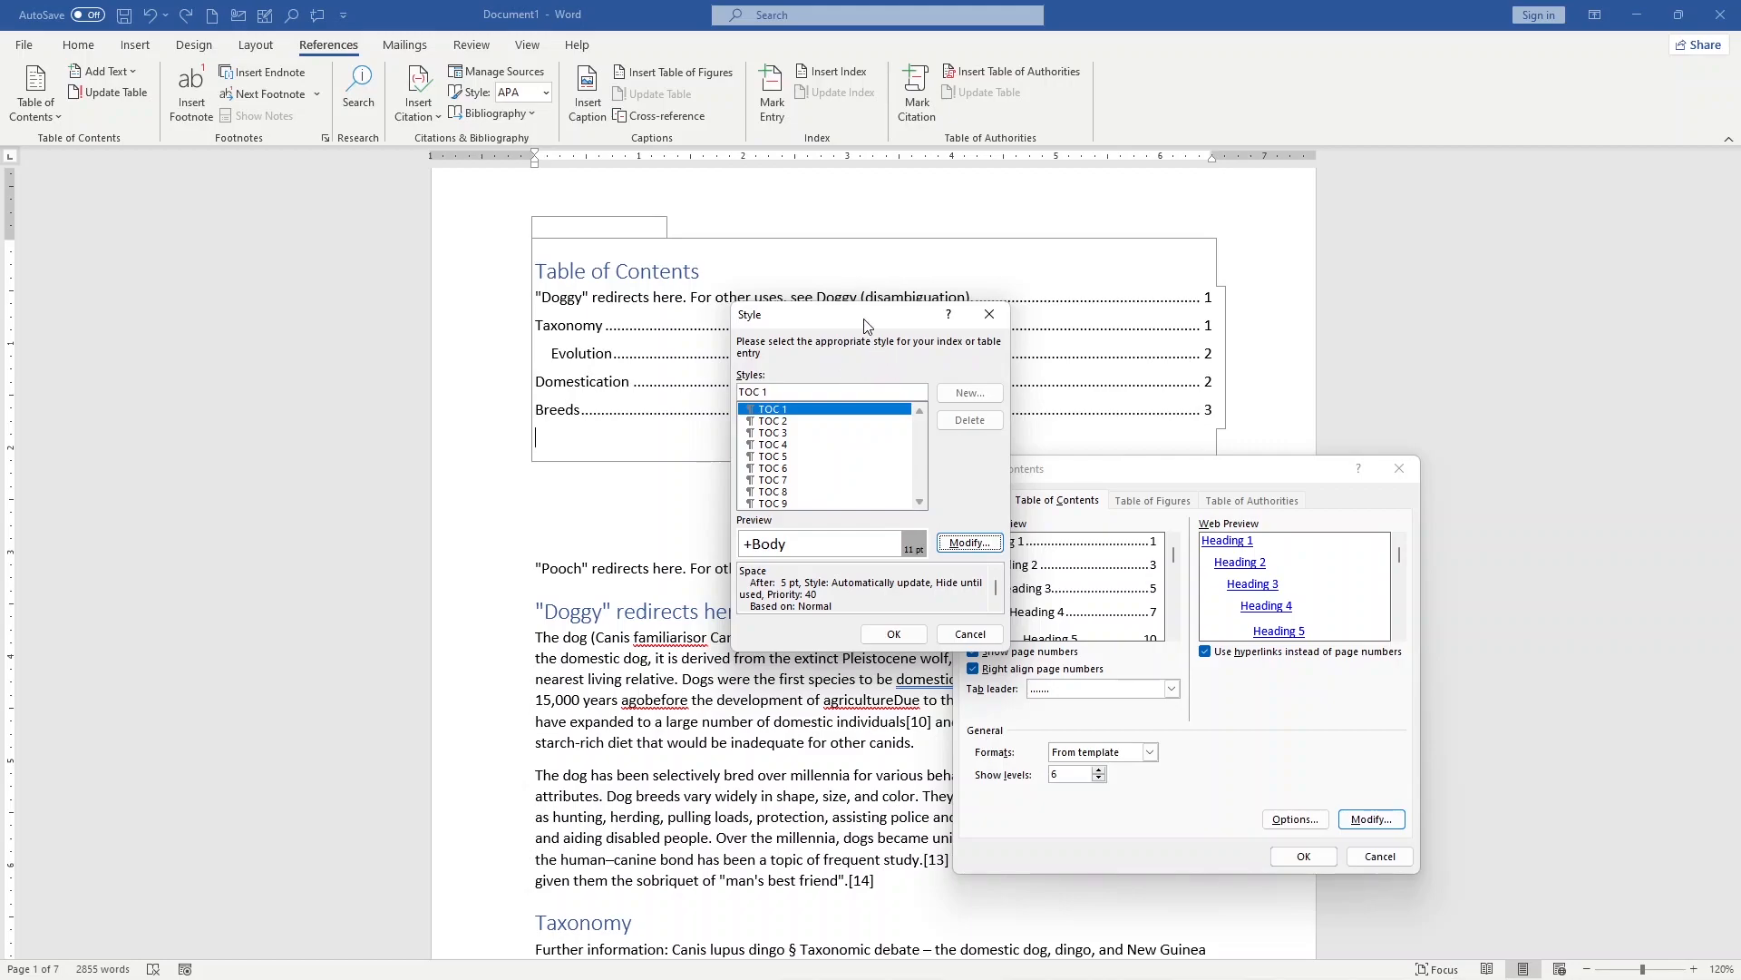
{"action": "left_click_drag", "start_coordinate": [872, 310], "coordinate": [1000, 313]}
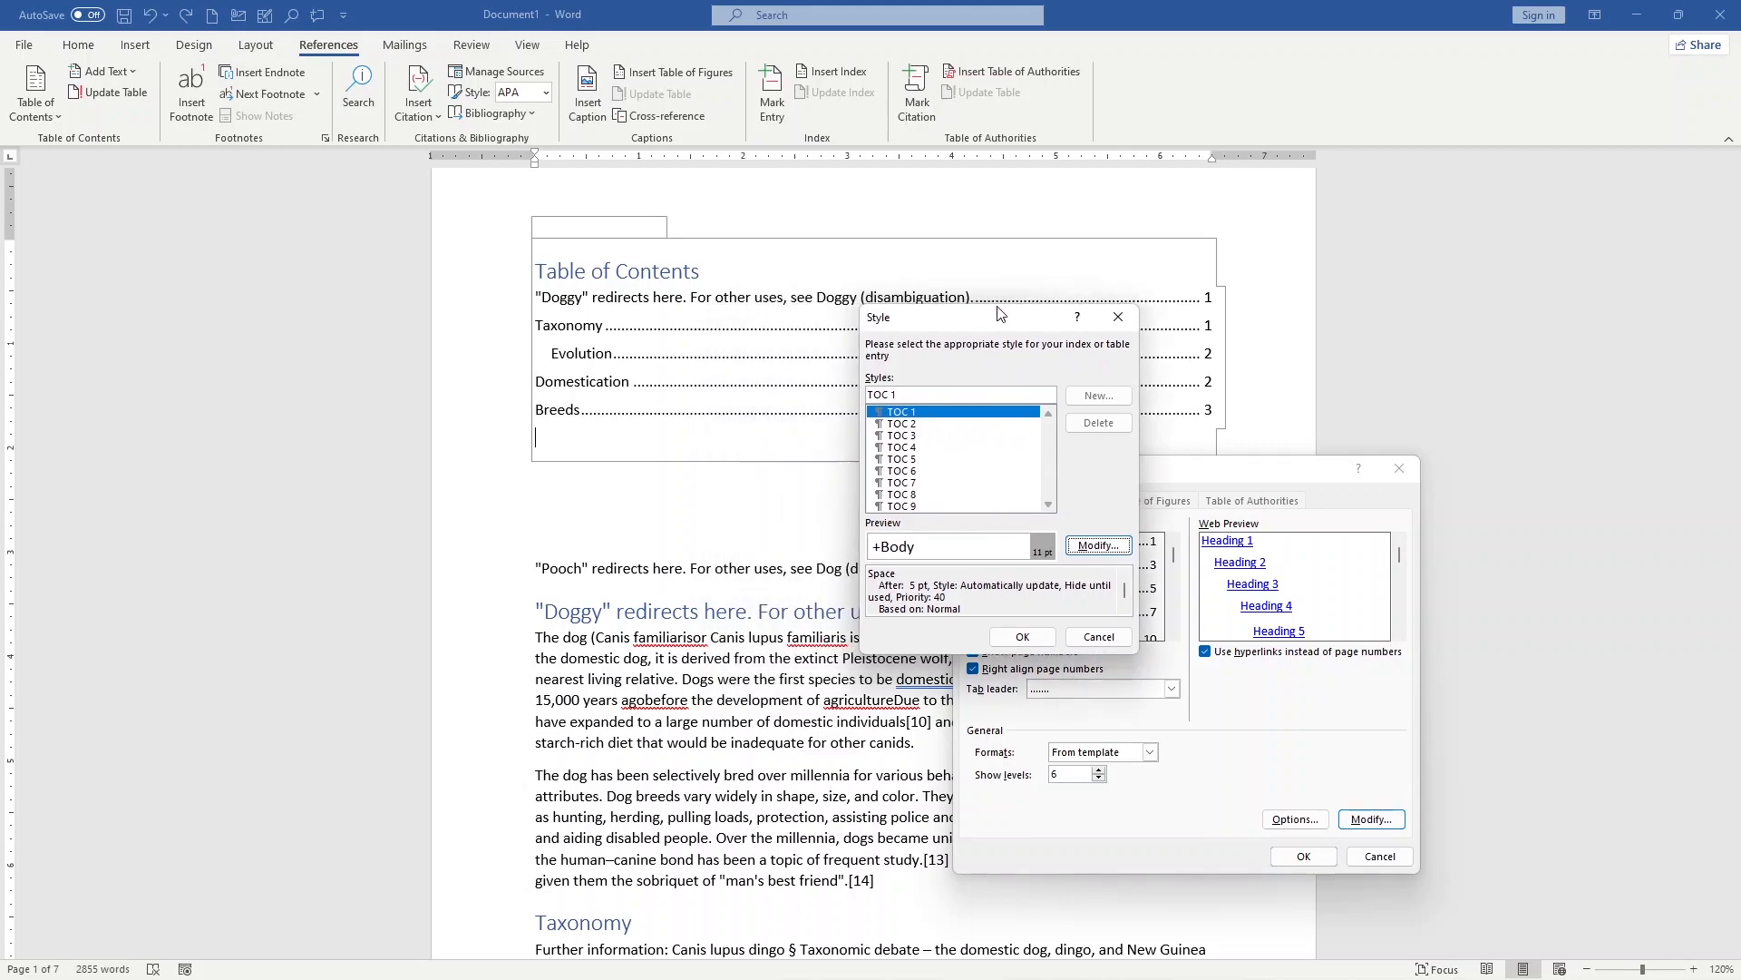
{"action": "left_click", "coordinate": [951, 484]}
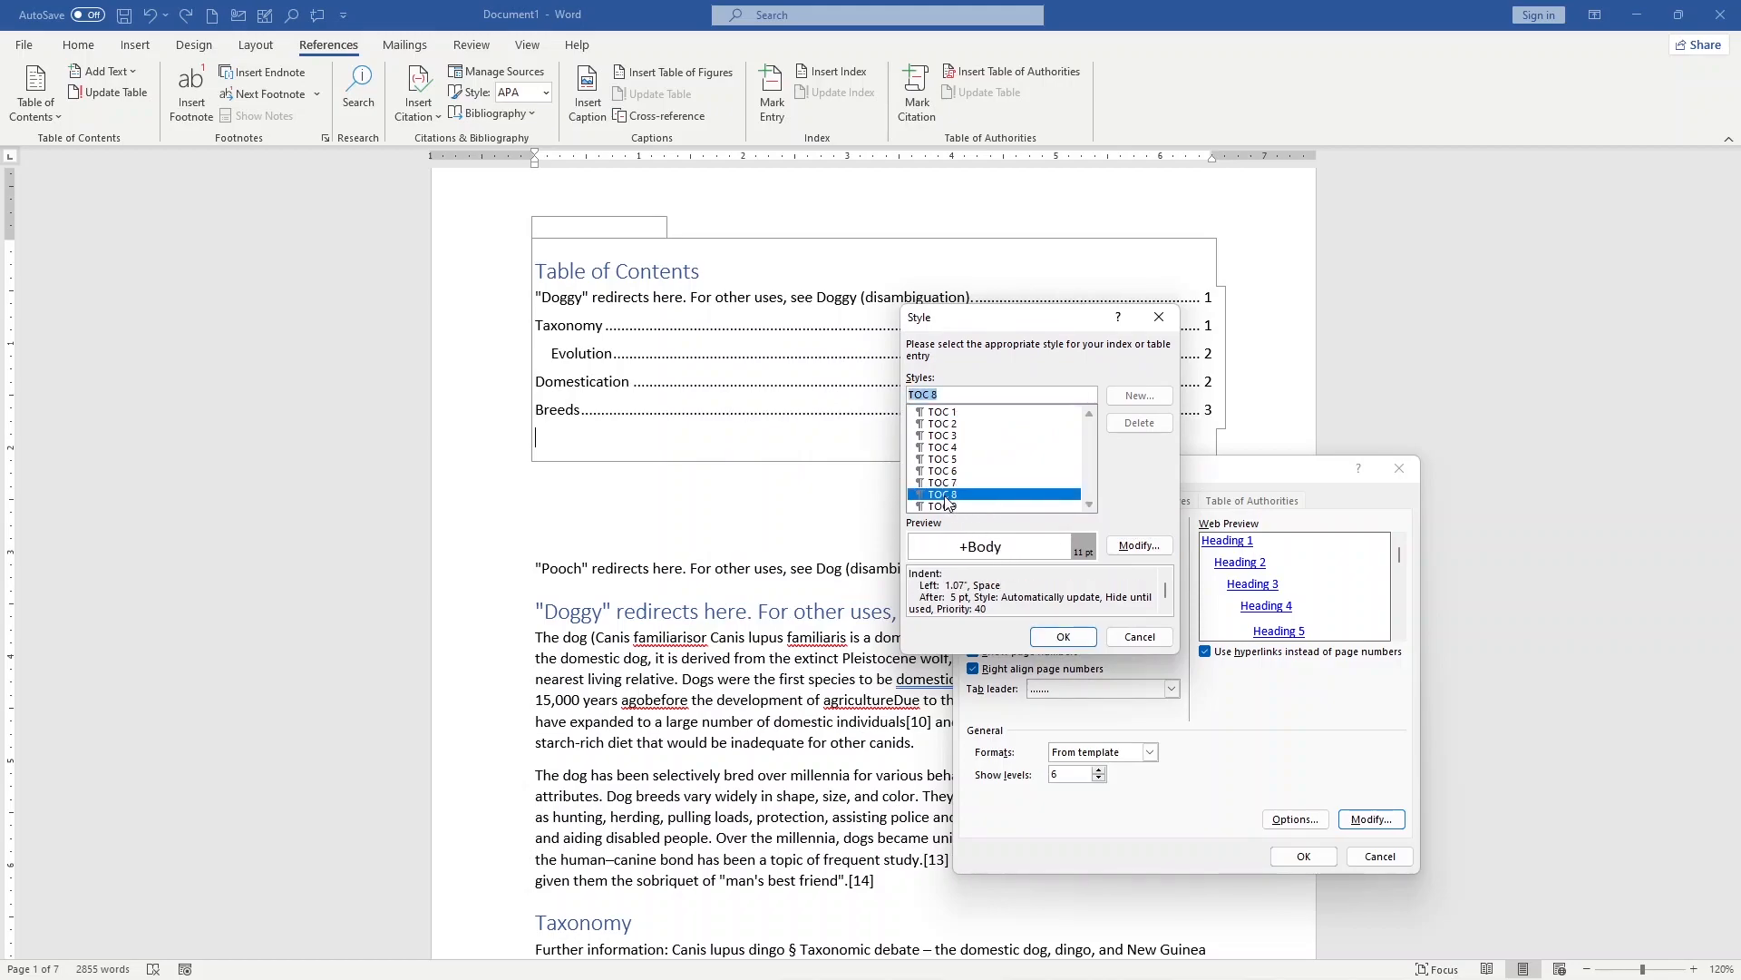
{"action": "left_click", "coordinate": [952, 460]}
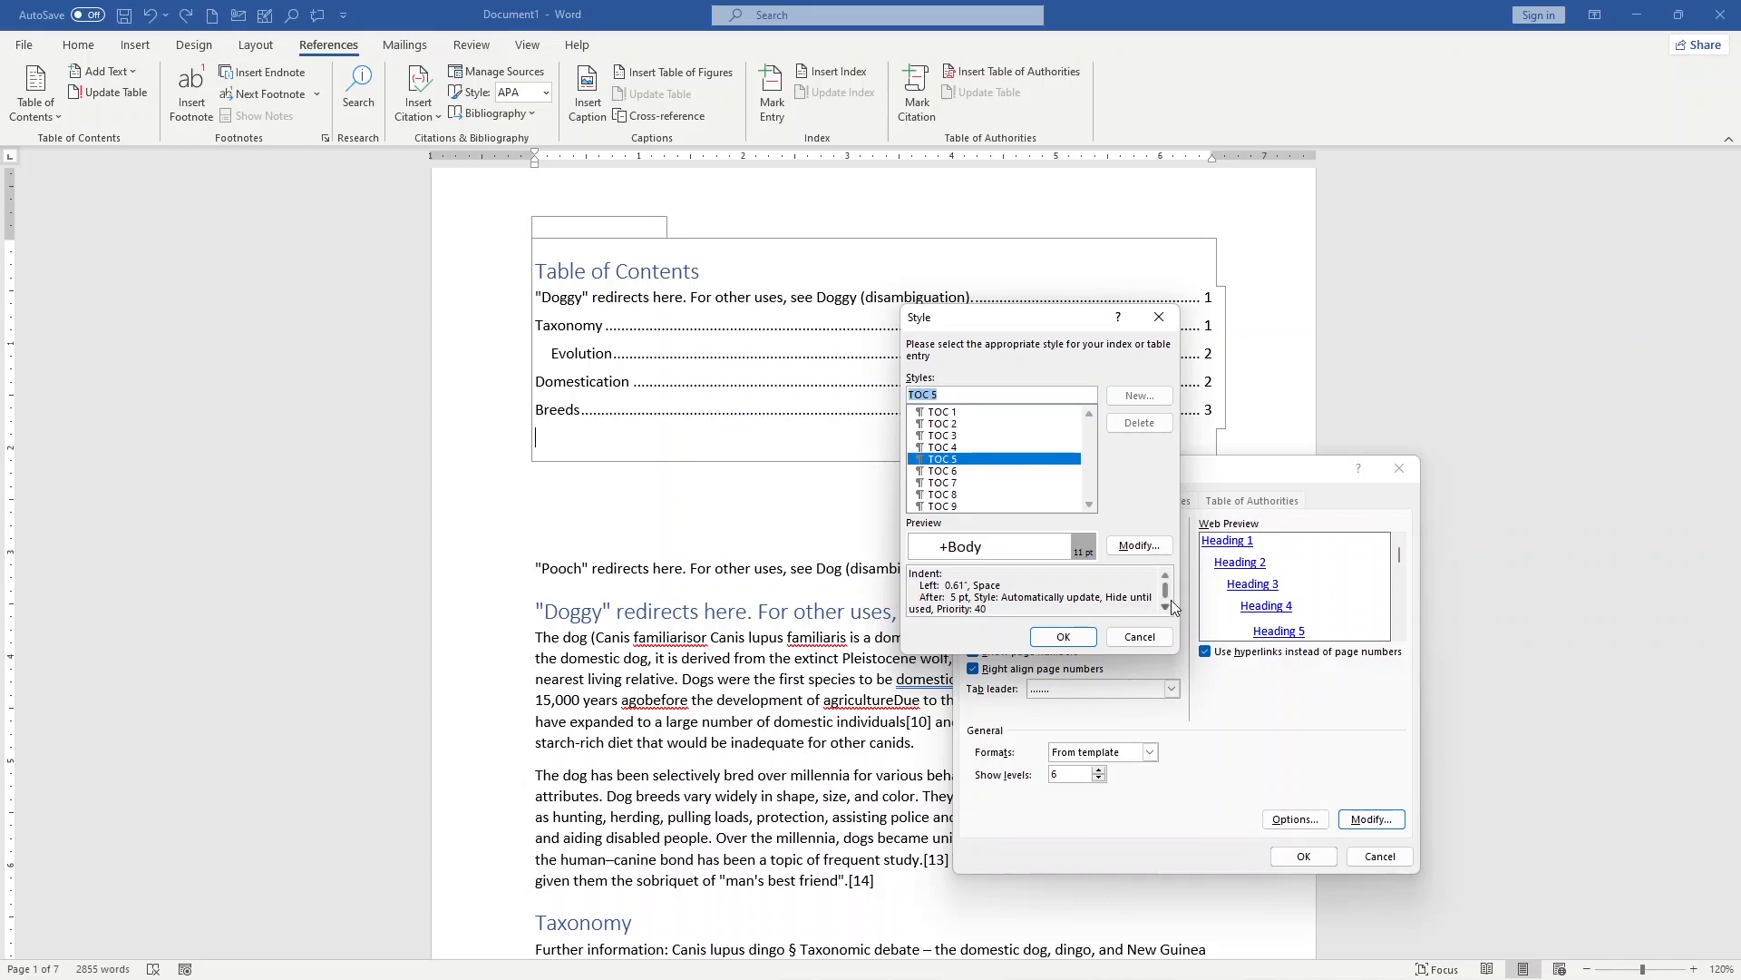
{"action": "left_click", "coordinate": [948, 483]}
{"action": "left_click", "coordinate": [953, 494]}
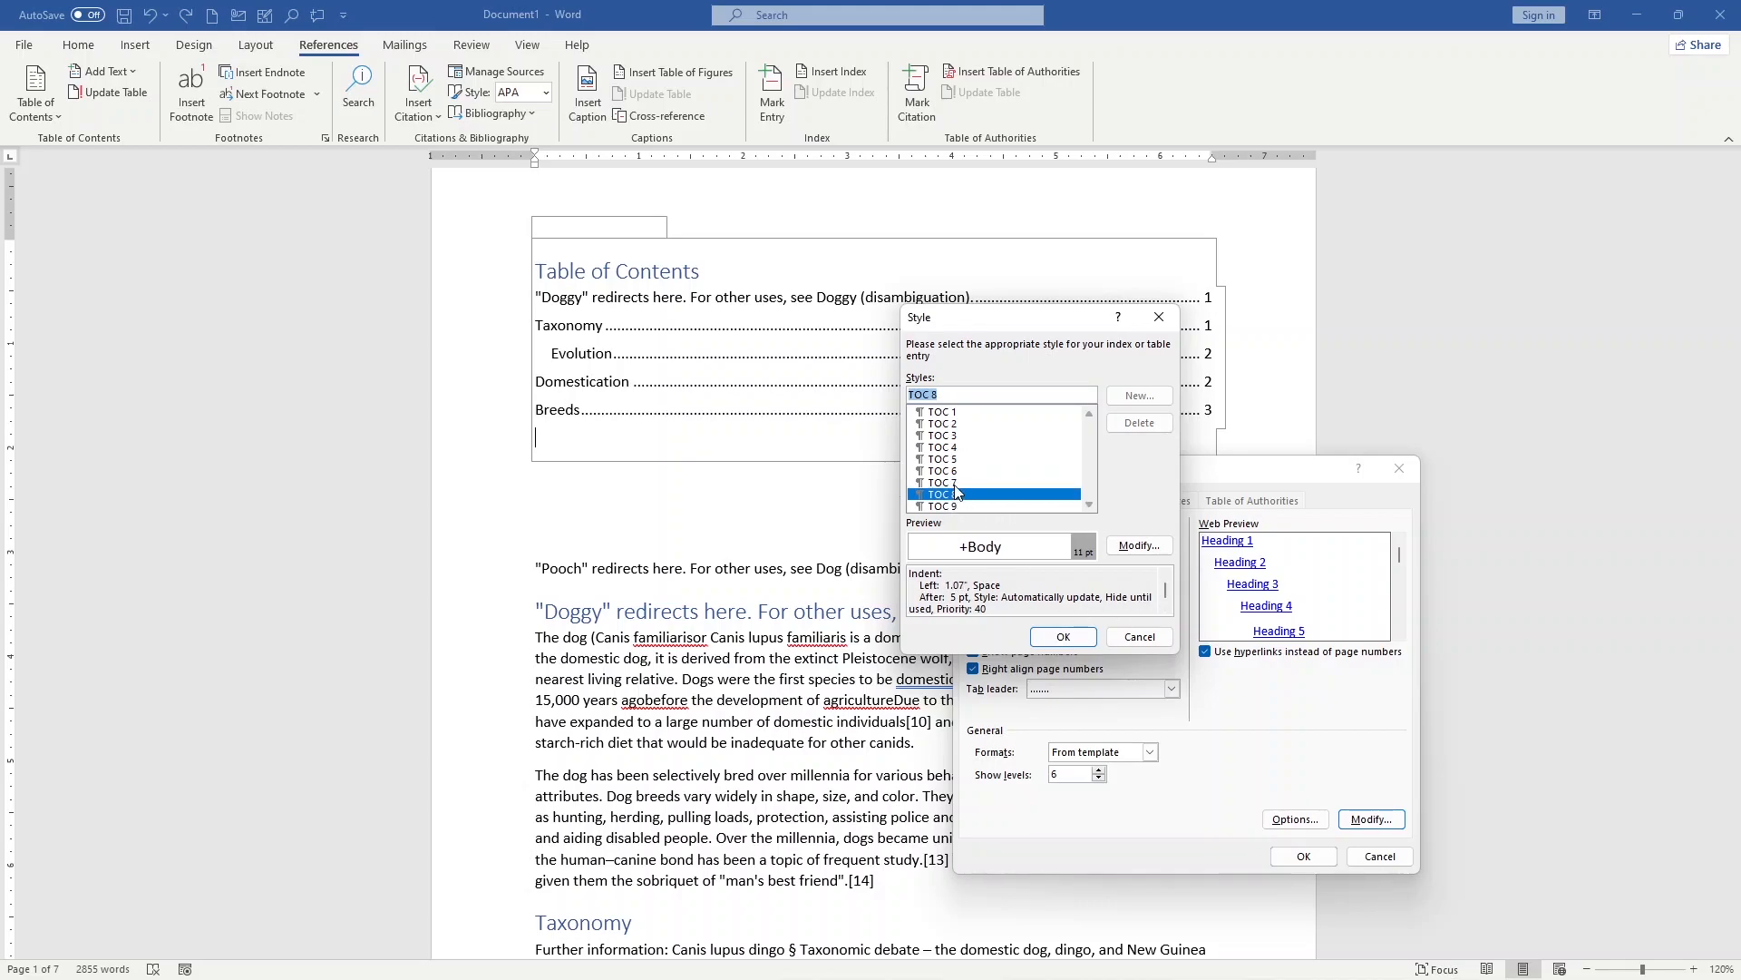
{"action": "left_click", "coordinate": [935, 459]}
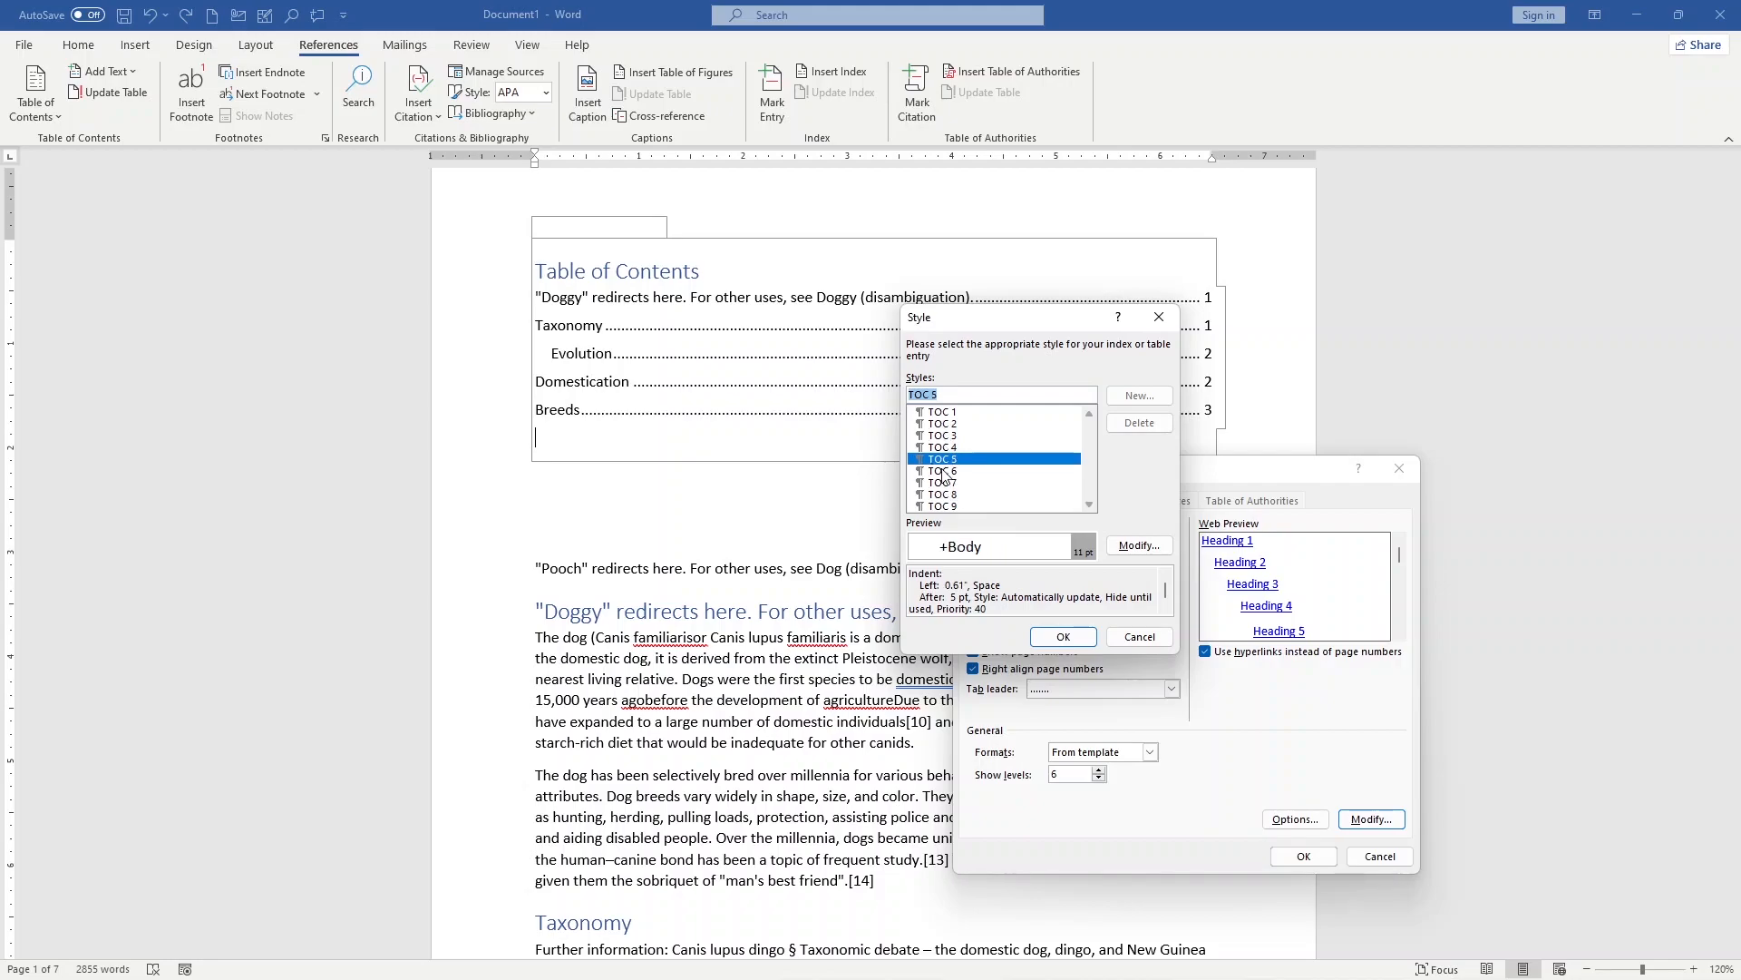
{"action": "left_click", "coordinate": [949, 482]}
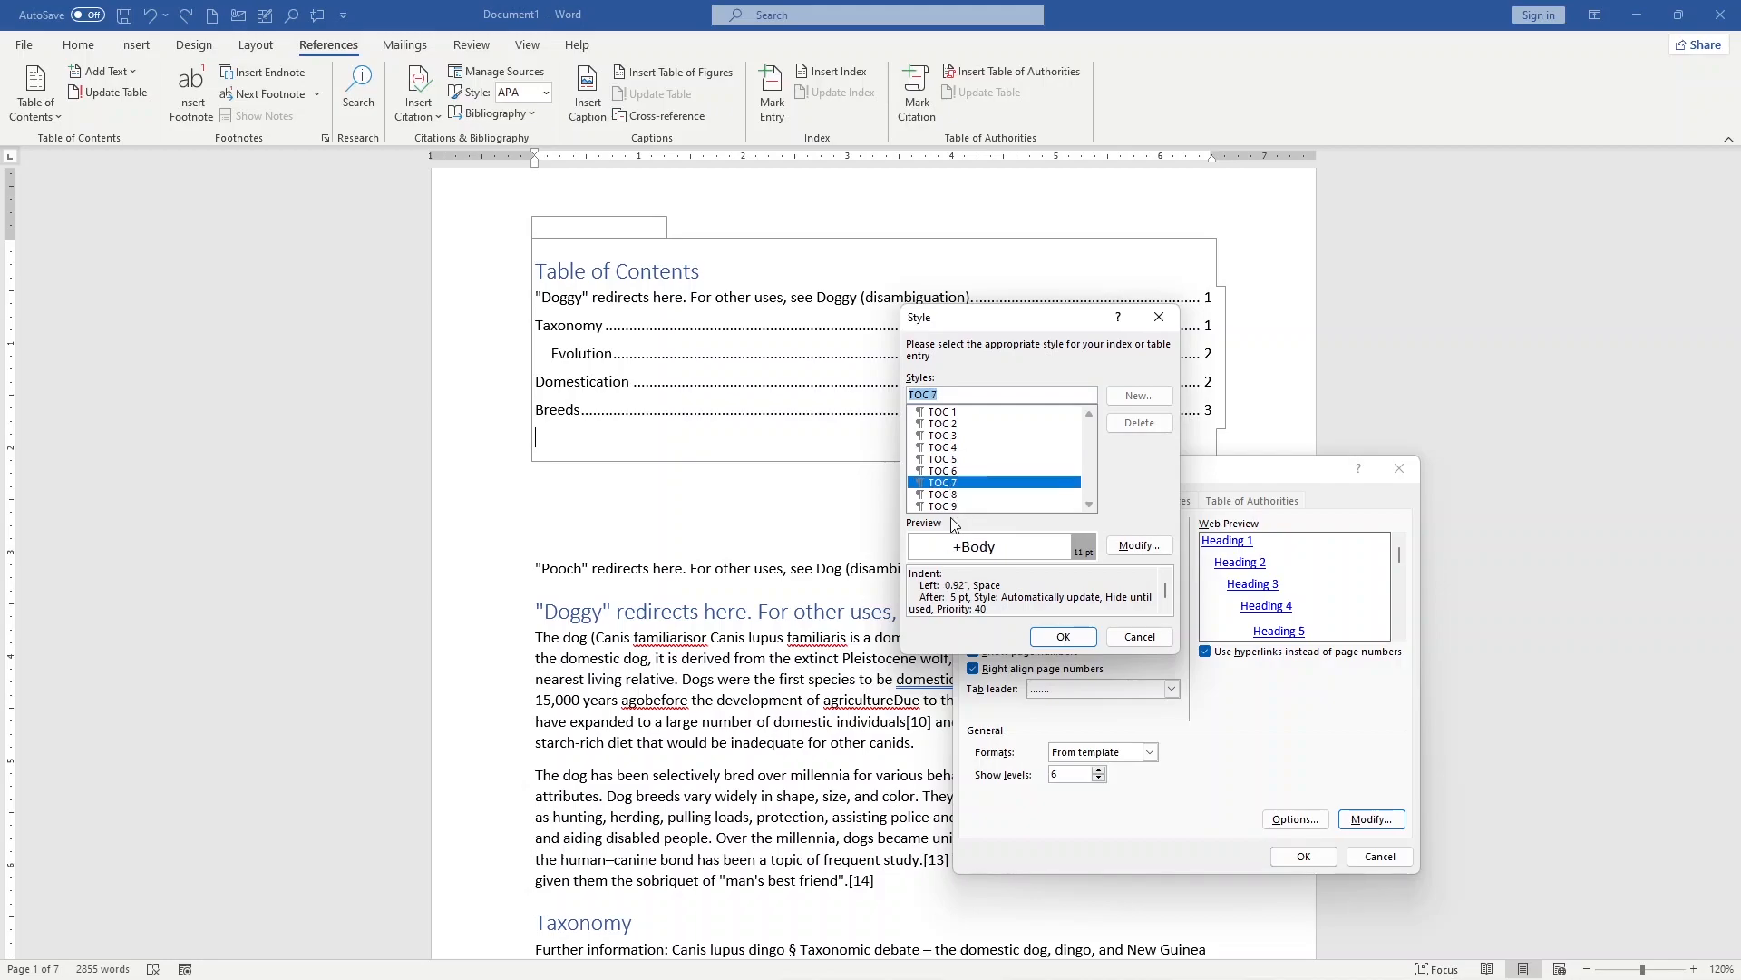
Step: Accept the style selection with TOC 7 highlighted and replace the existing table of contents with the custom version
{"action": "left_click", "coordinate": [1089, 641]}
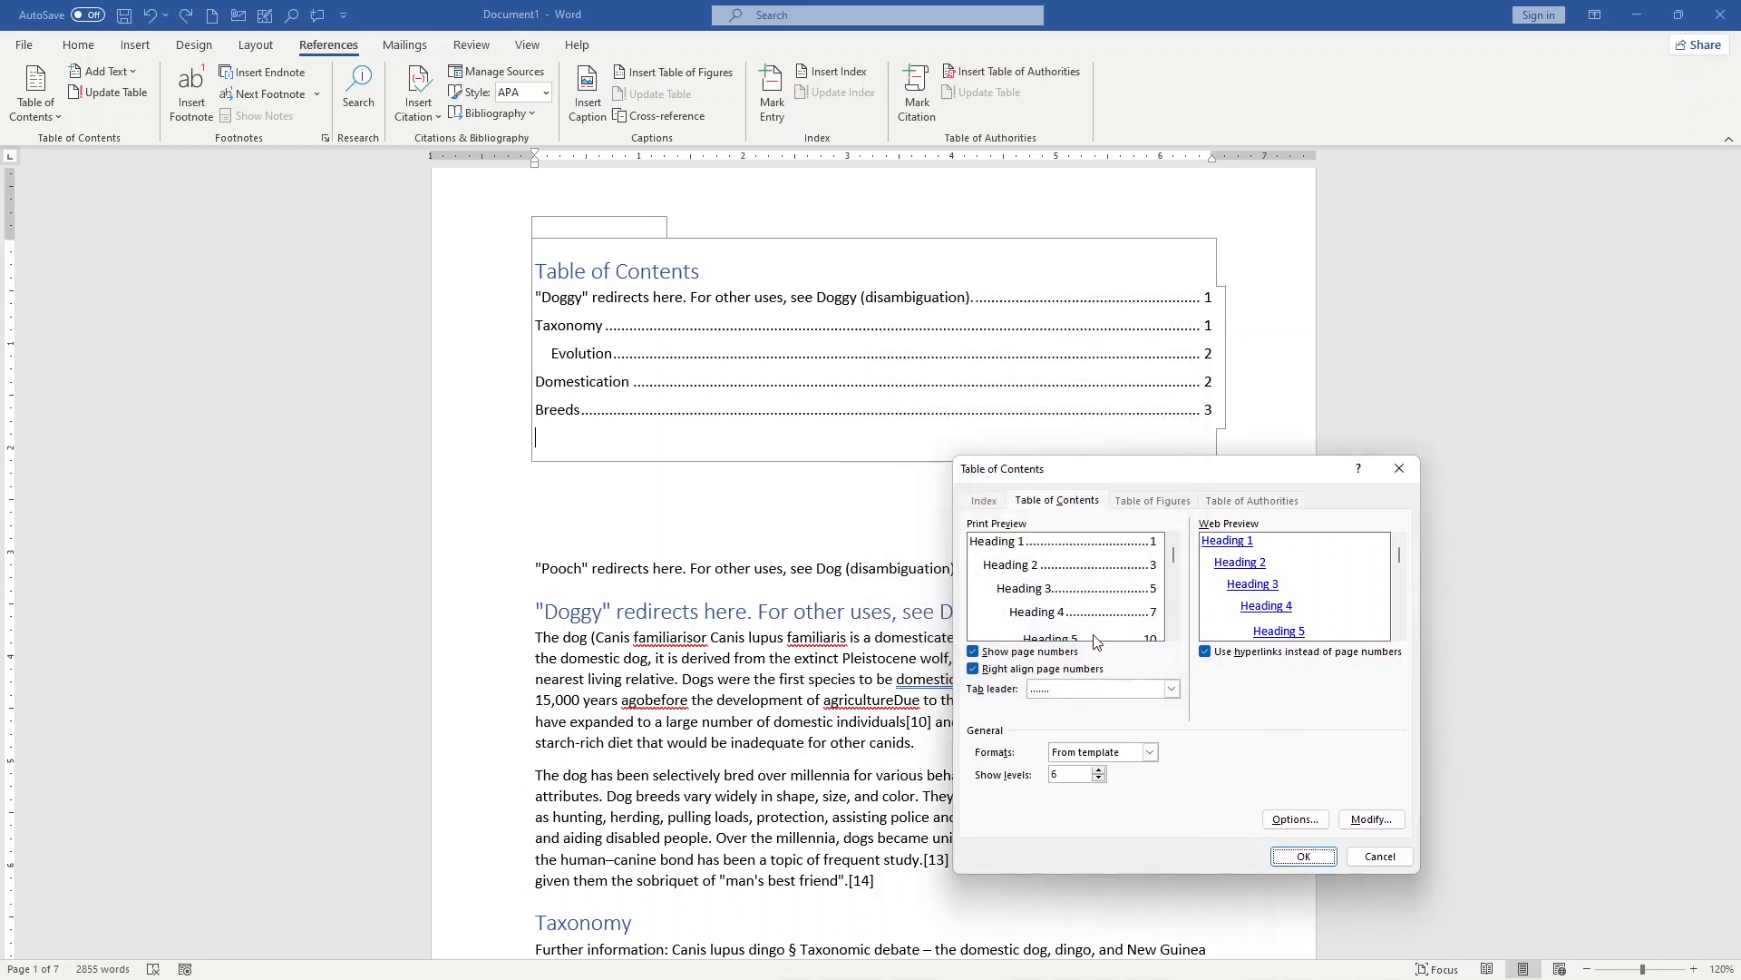
{"action": "left_click", "coordinate": [1314, 859]}
{"action": "left_click", "coordinate": [802, 547]}
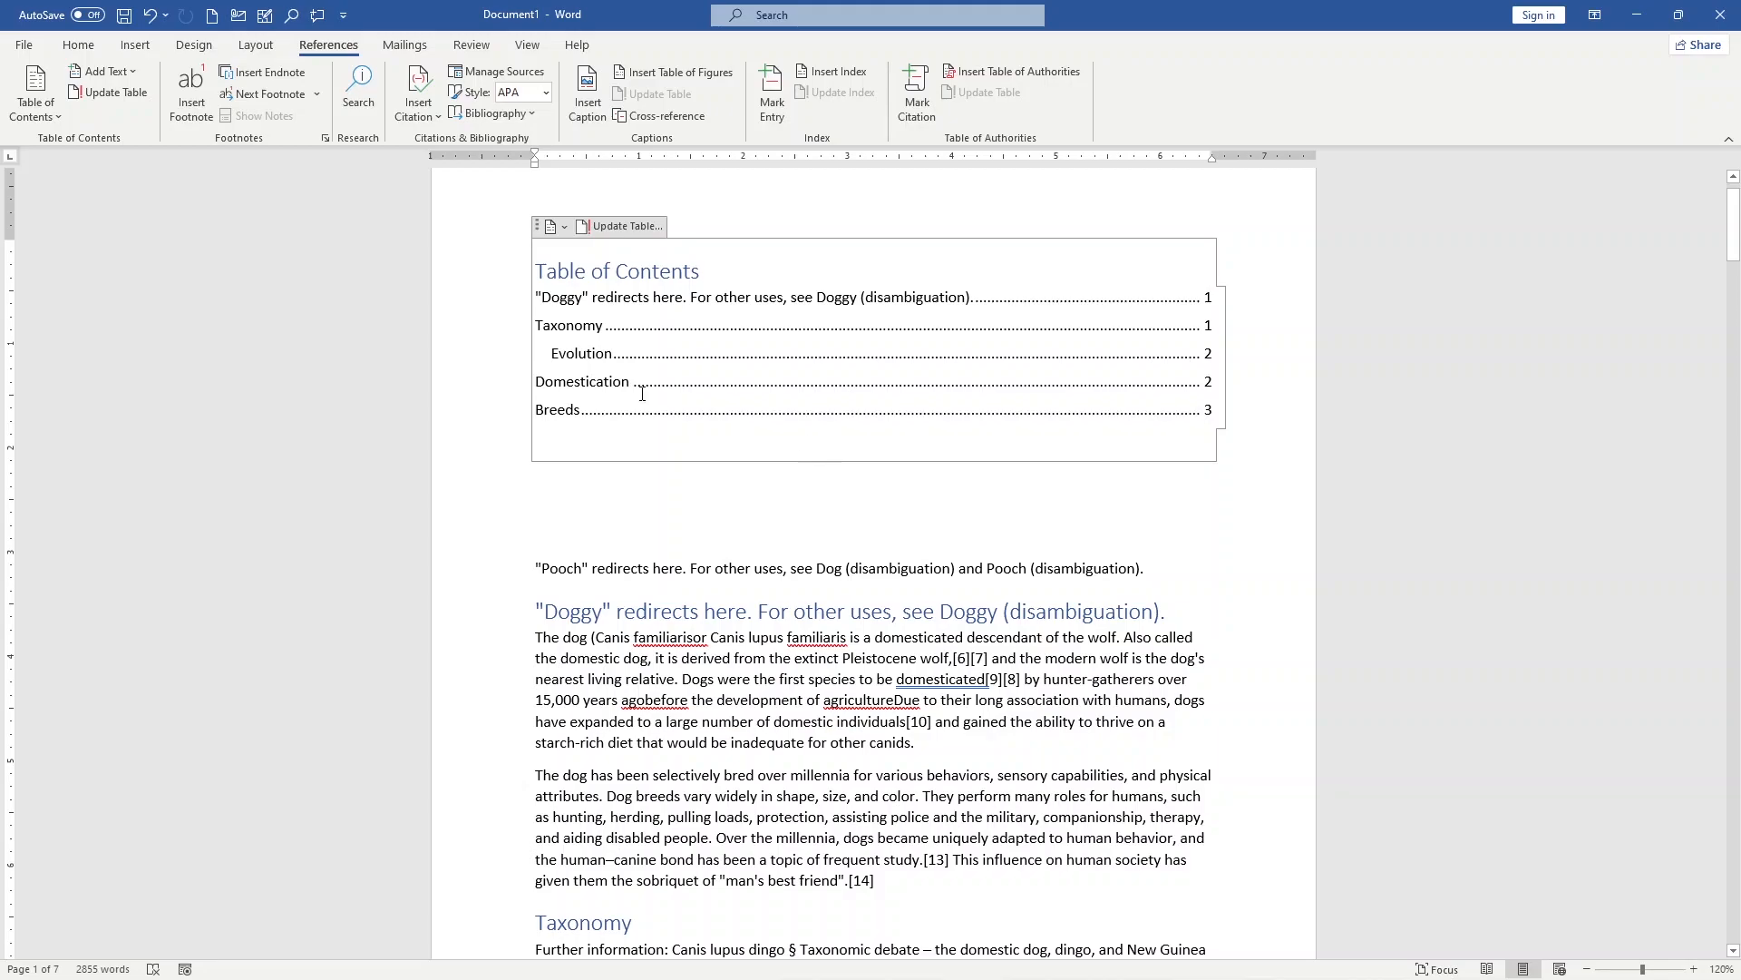
Step: Try removing the table of contents from the document, and undo the removal
{"action": "left_click", "coordinate": [47, 117]}
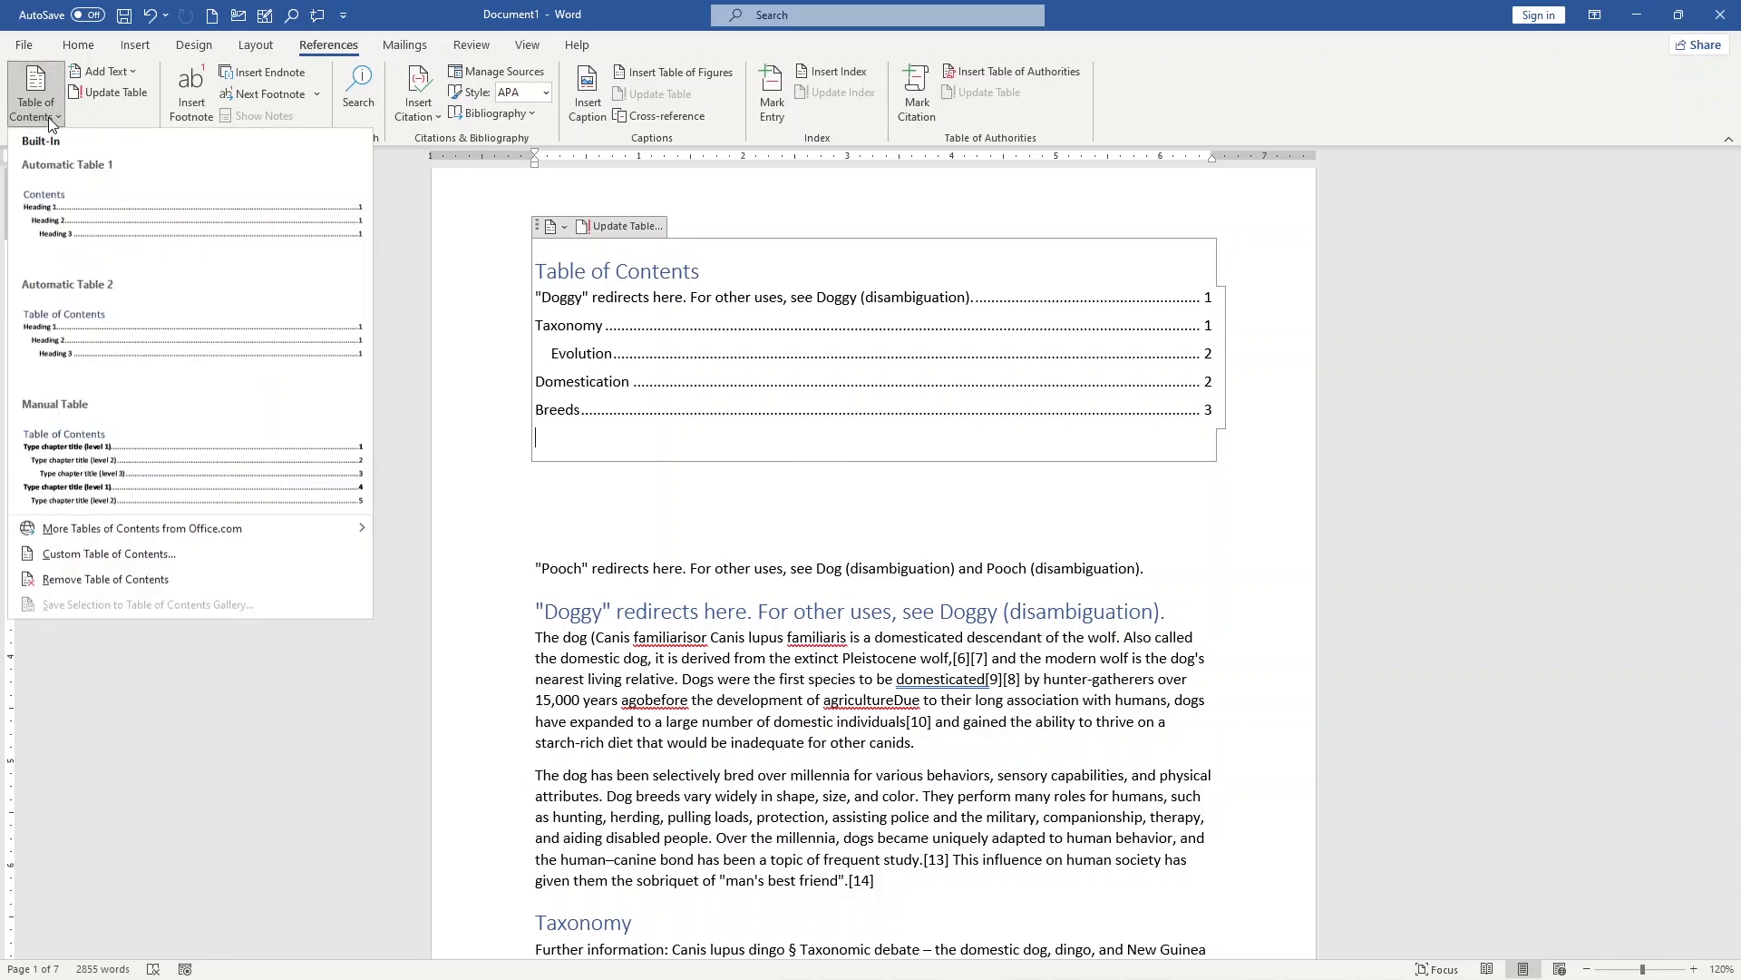
{"action": "left_click", "coordinate": [132, 584]}
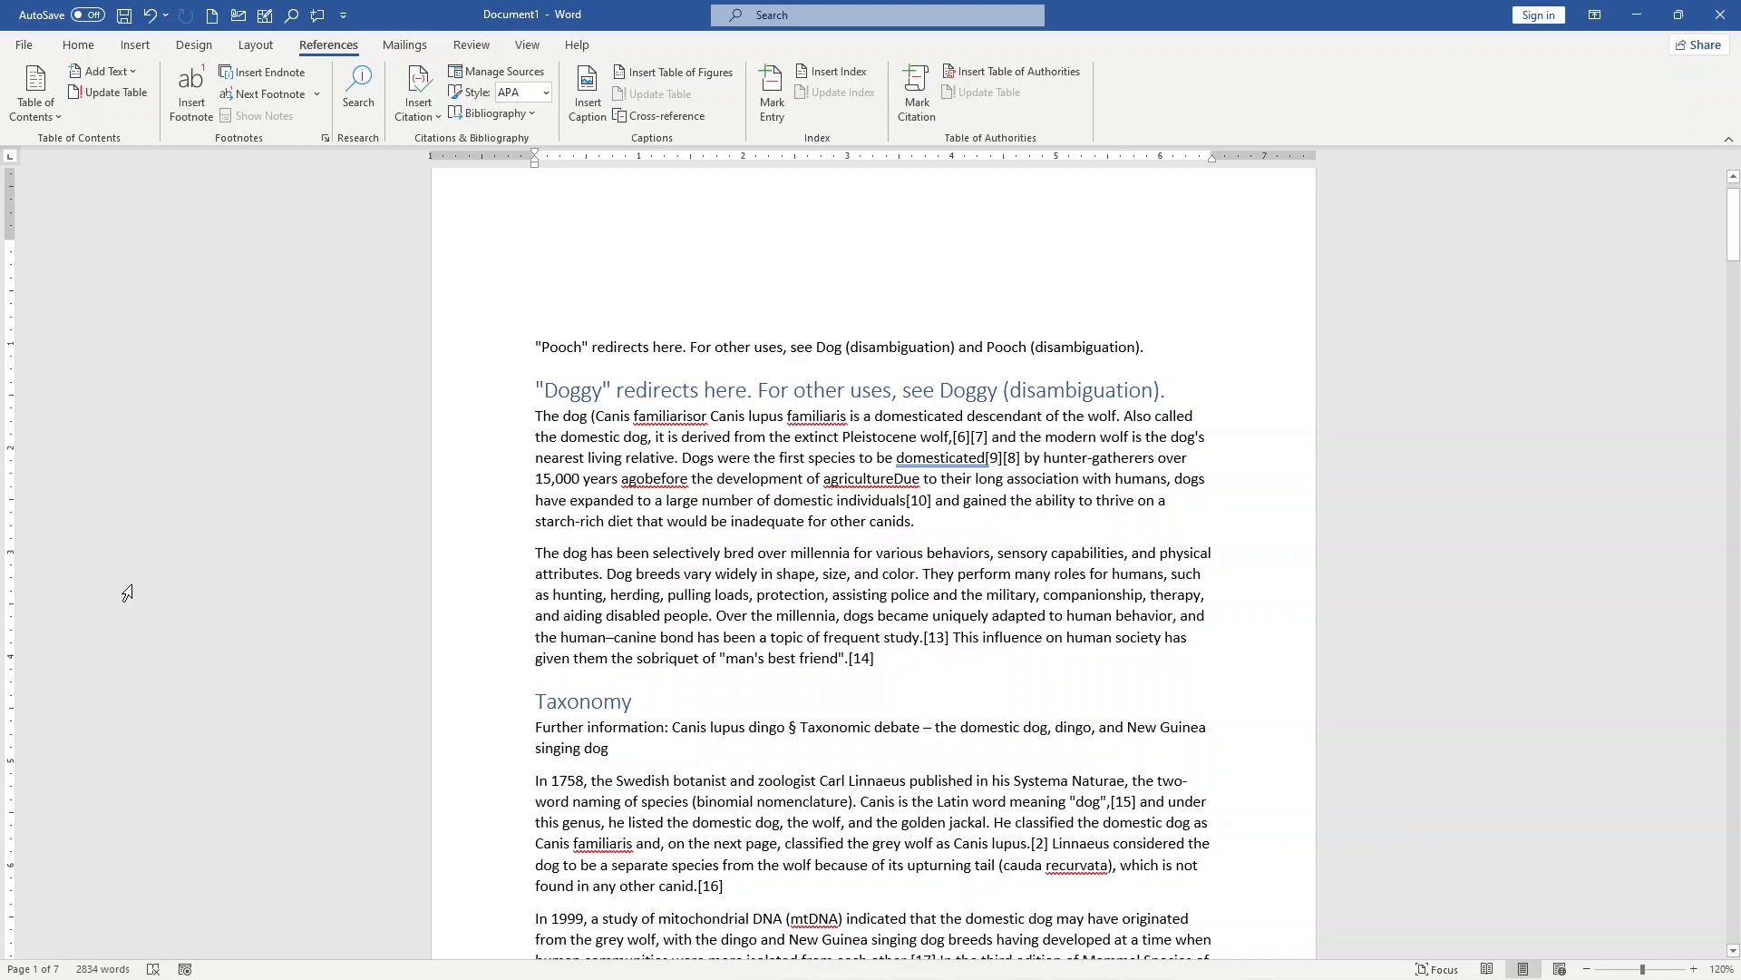
{"action": "key", "text": "ctrl+z"}
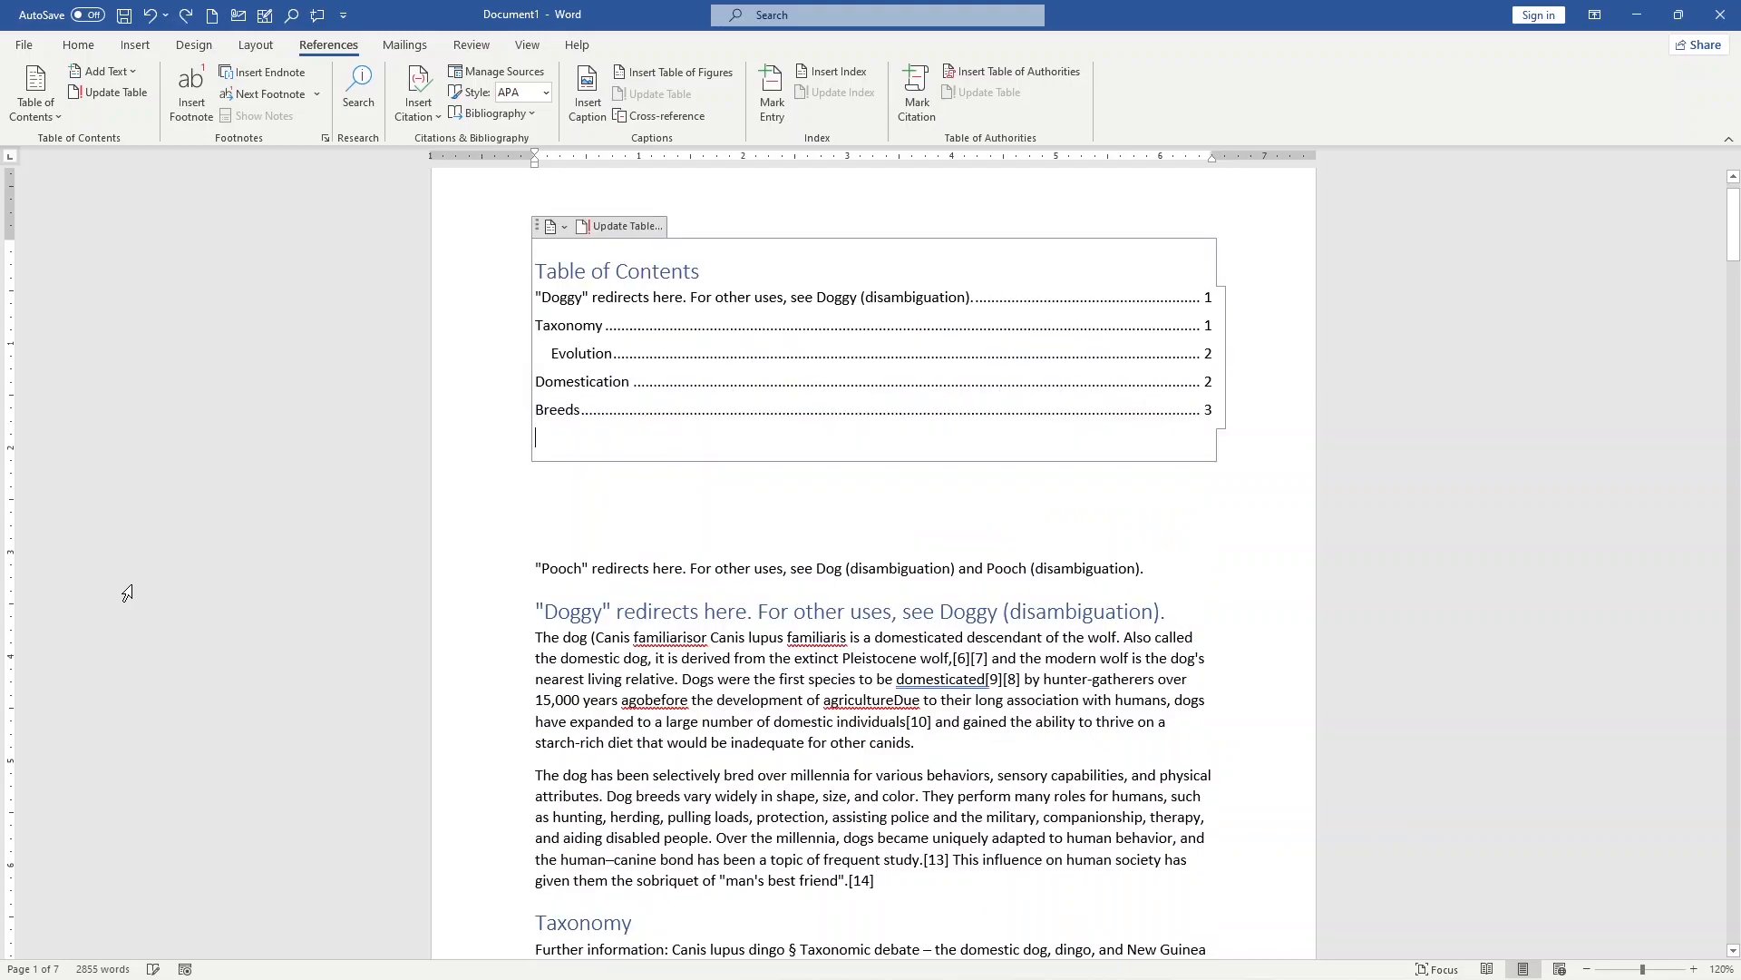
Step: Check which additional tables of contents are offered from Office.com, and leave the existing table in place
{"action": "left_click", "coordinate": [13, 112]}
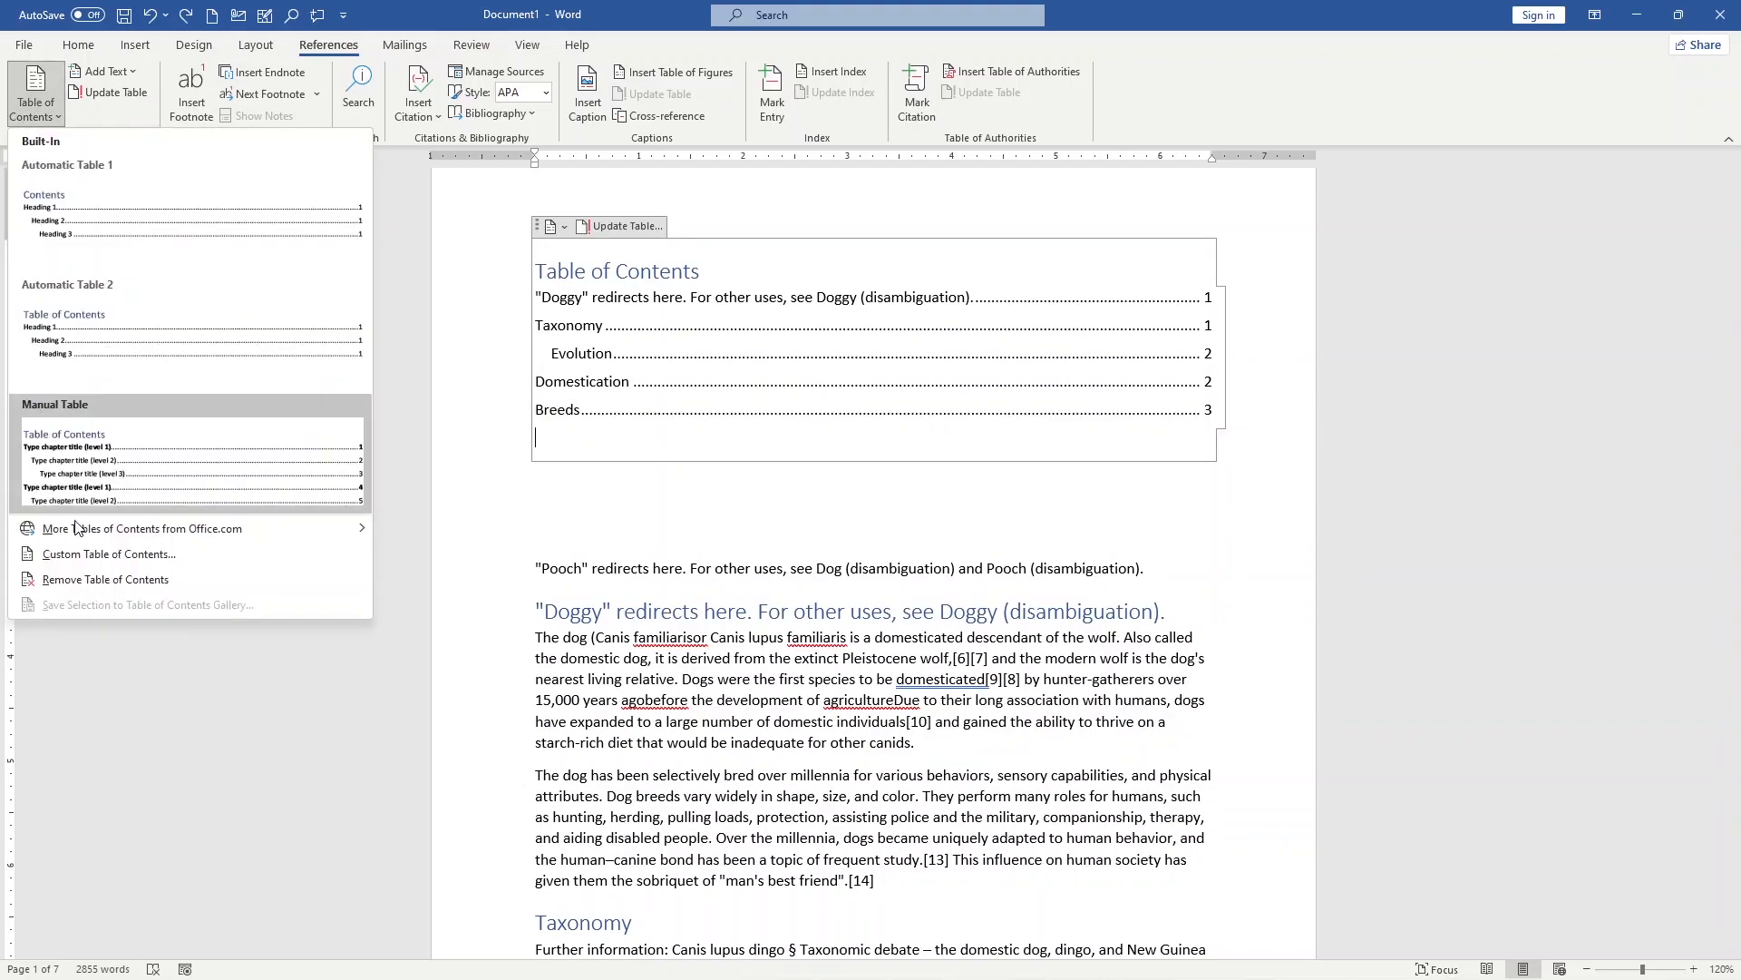
{"action": "mouse_move", "coordinate": [160, 534]}
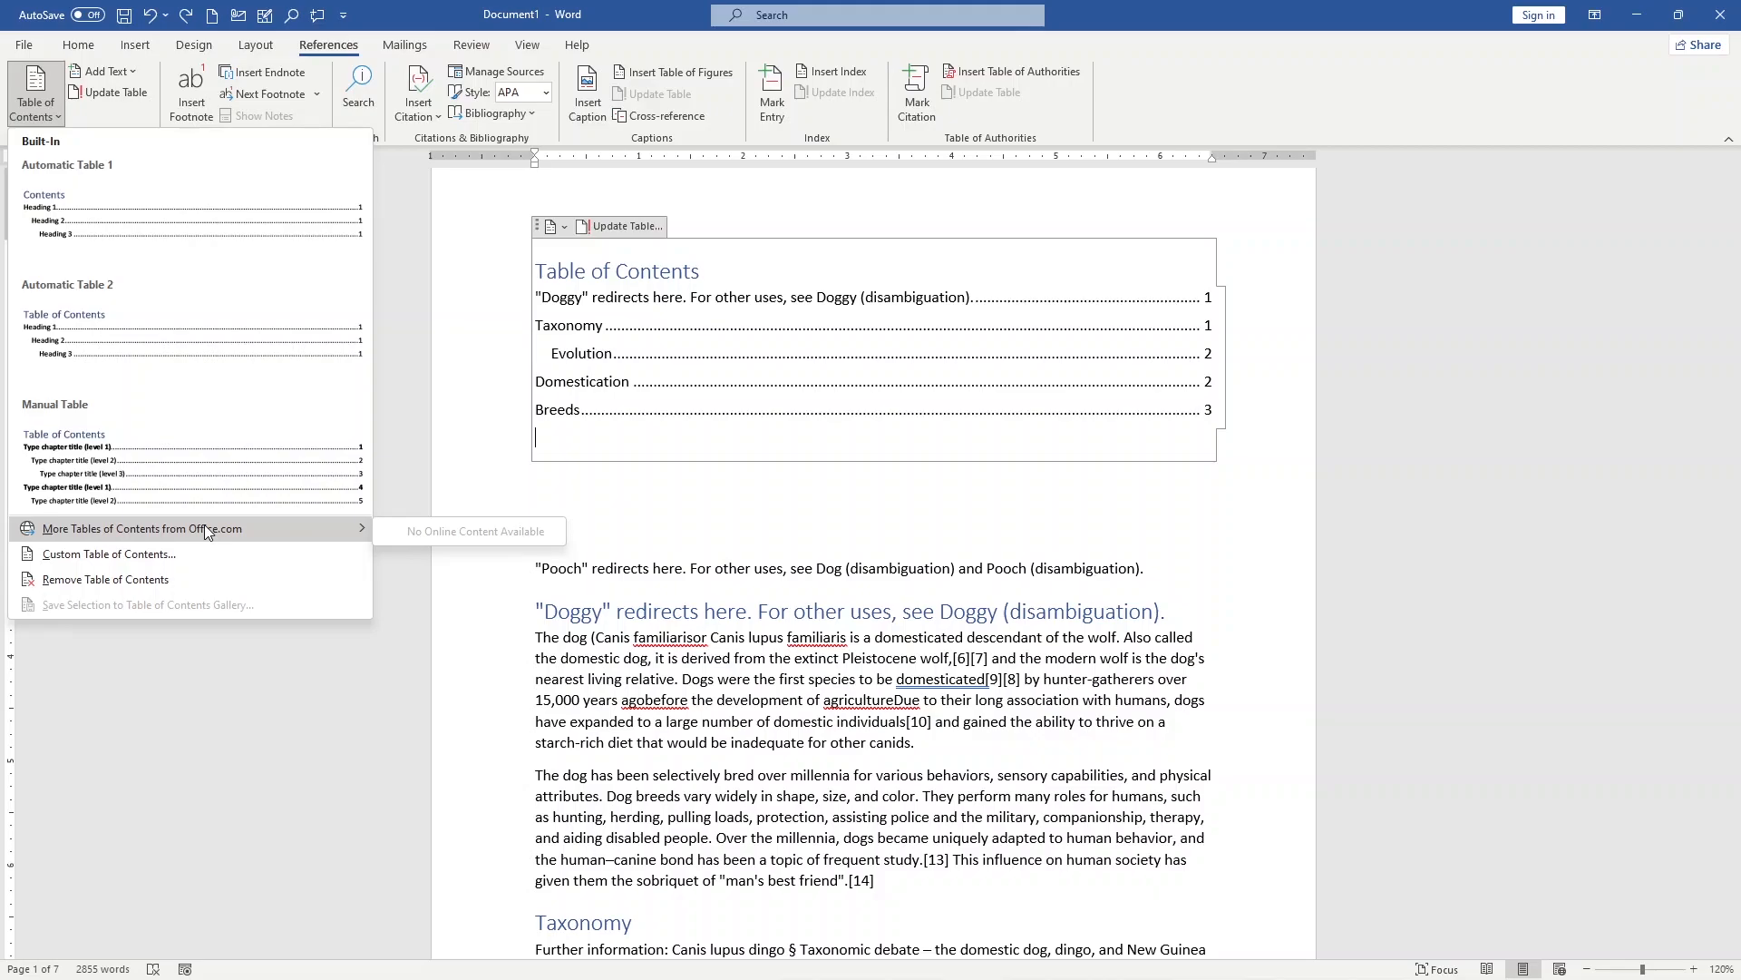
{"action": "left_click", "coordinate": [816, 498]}
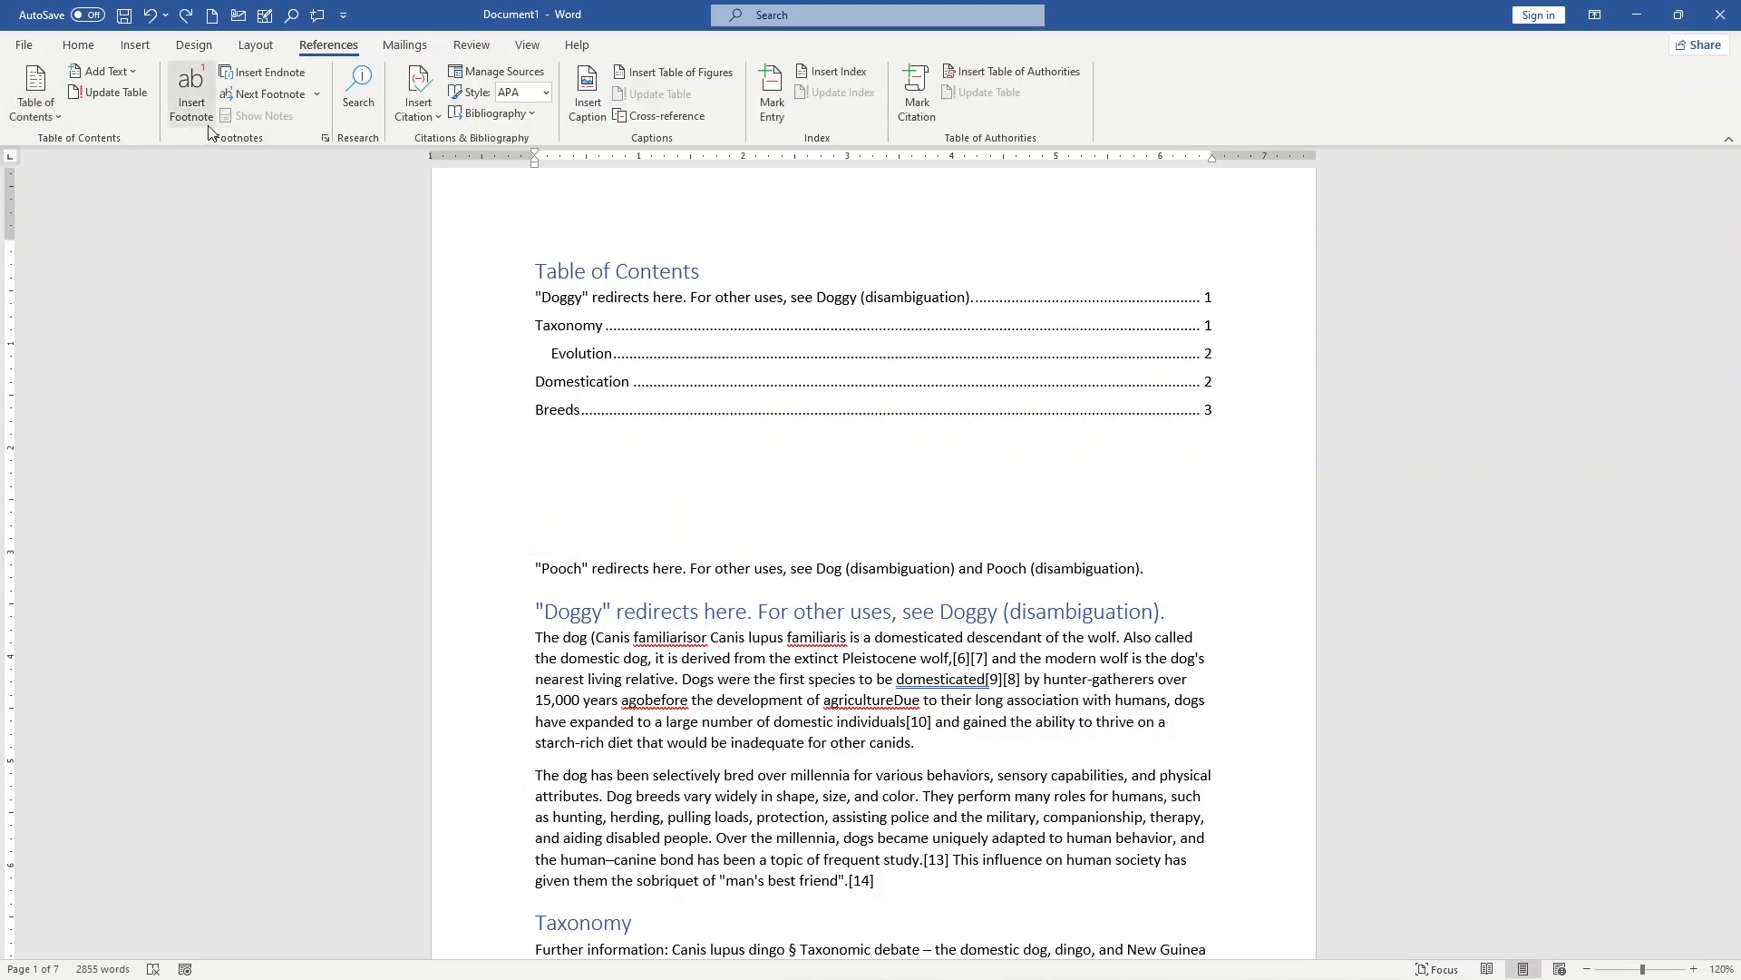
Step: Insert a footnote after "domesticated" in the first sentence of the "Doggy" section with the text "More details"
{"action": "scroll", "coordinate": [983, 624], "scroll_direction": "down", "scroll_amount": 8}
{"action": "scroll", "coordinate": [982, 624], "scroll_direction": "up", "scroll_amount": 2}
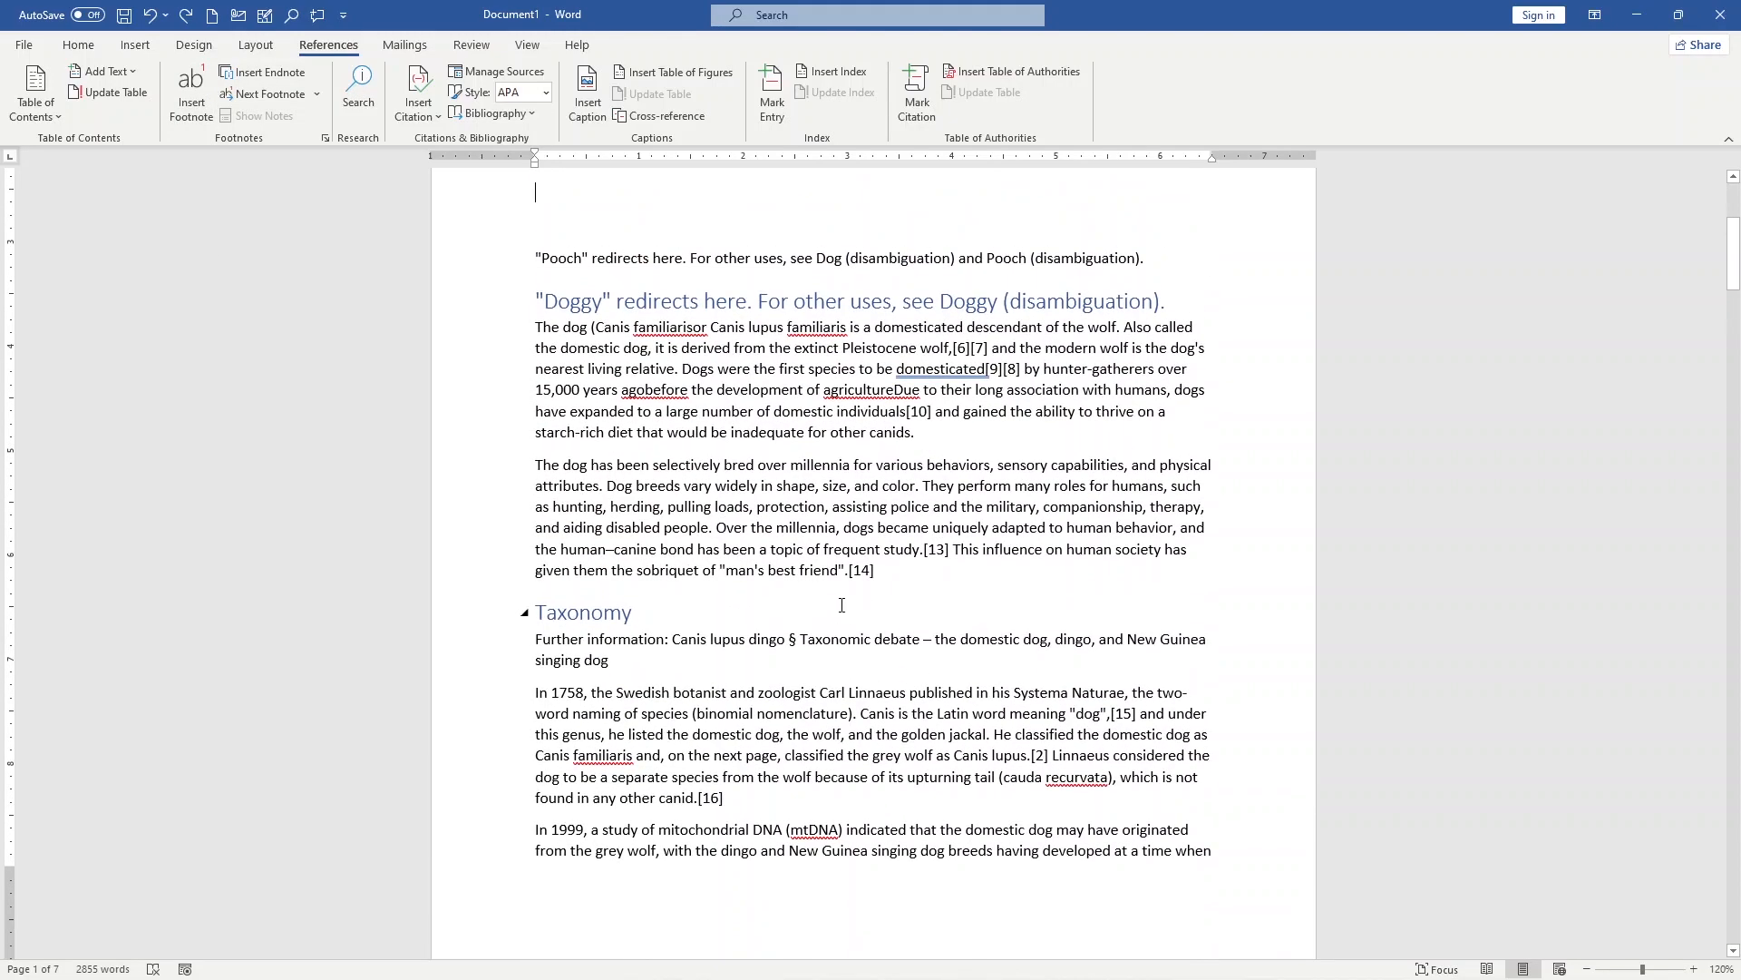
{"action": "left_click", "coordinate": [512, 836]}
{"action": "left_click", "coordinate": [546, 854]}
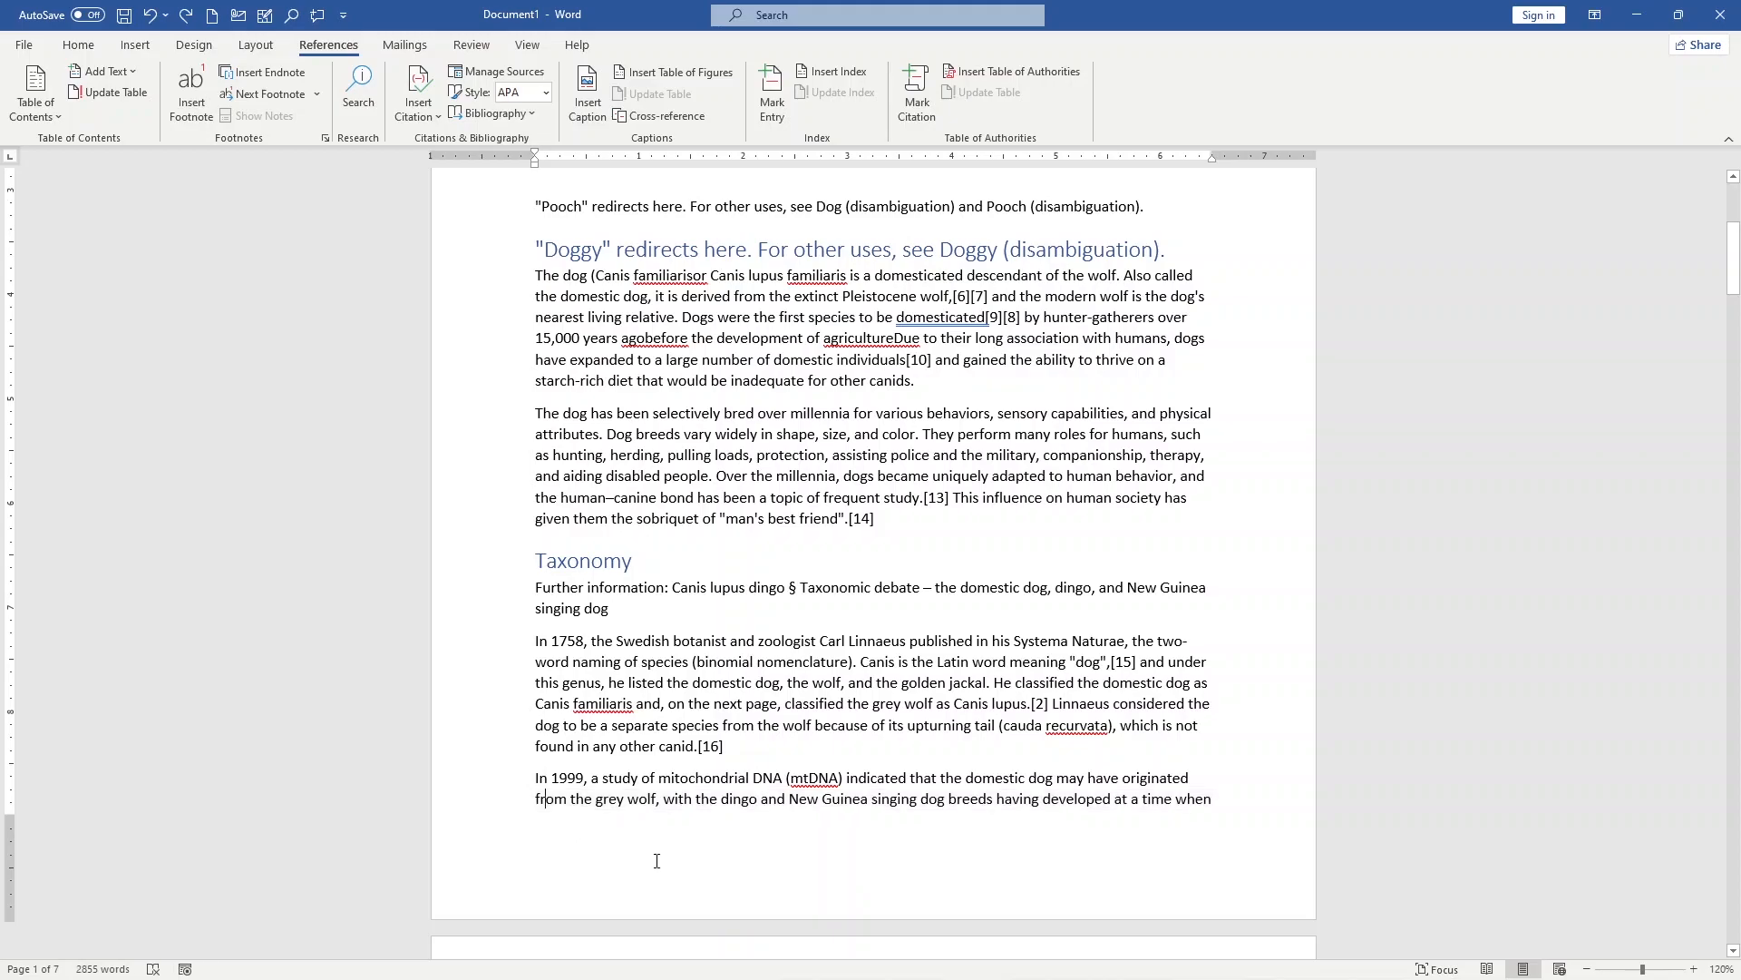
{"action": "scroll", "coordinate": [752, 866], "scroll_direction": "up", "scroll_amount": 1}
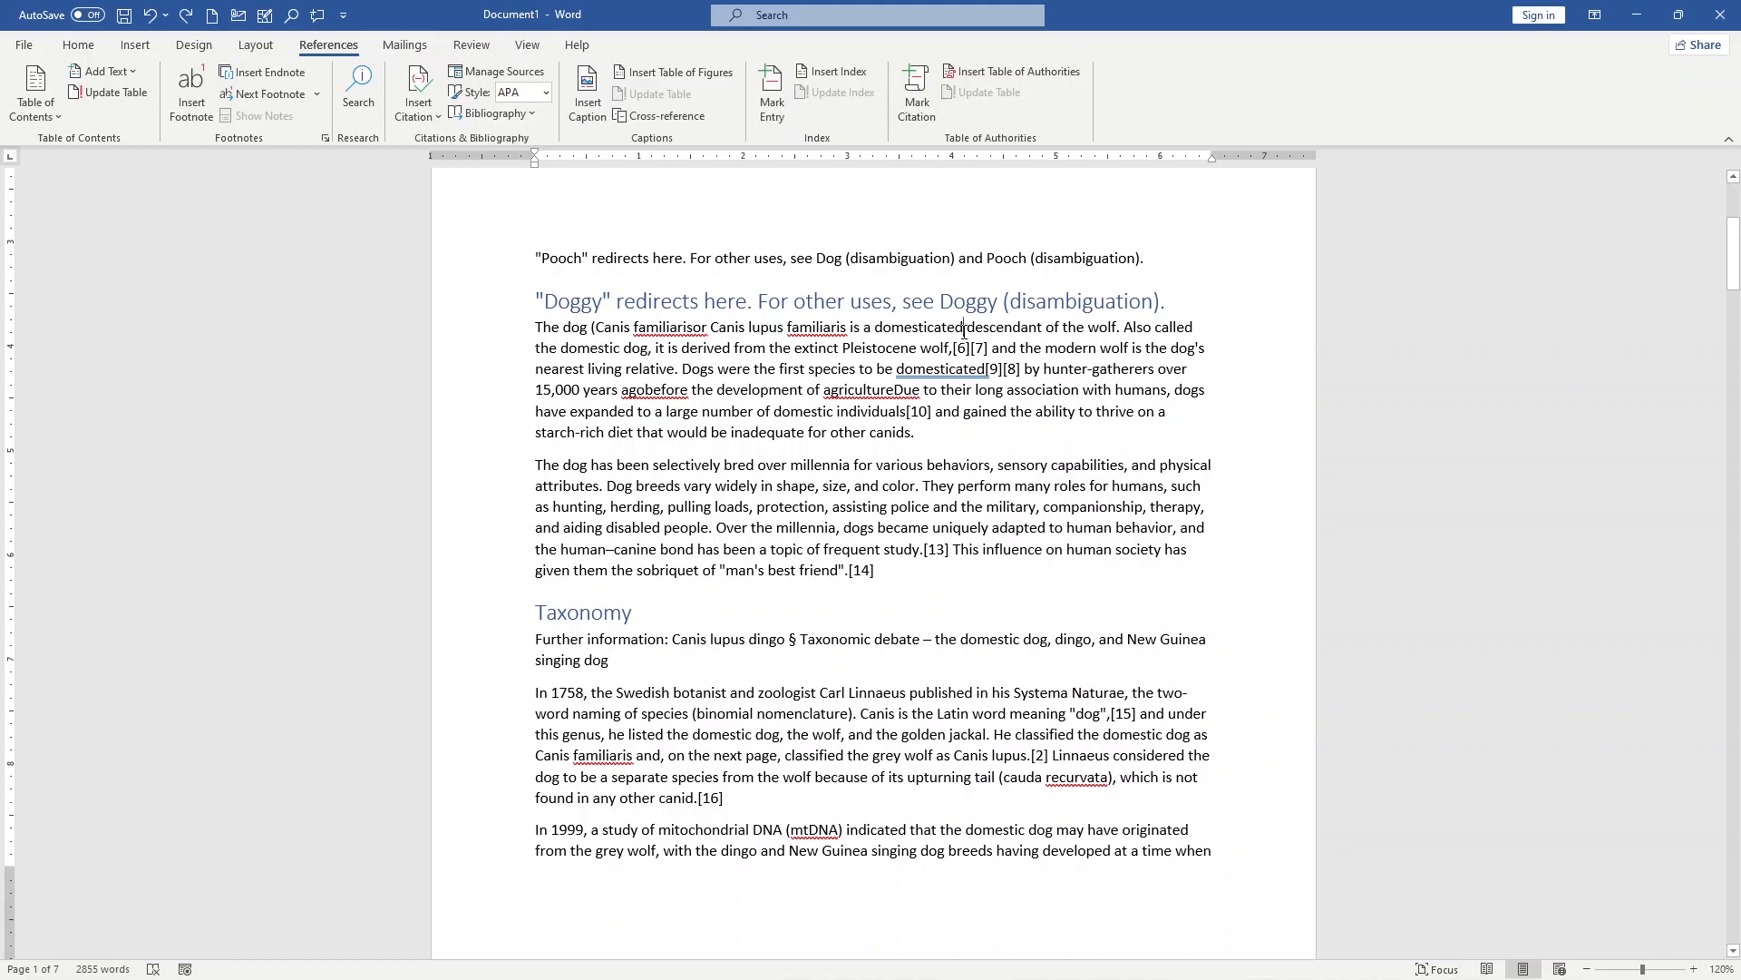
{"action": "left_click", "coordinate": [194, 125]}
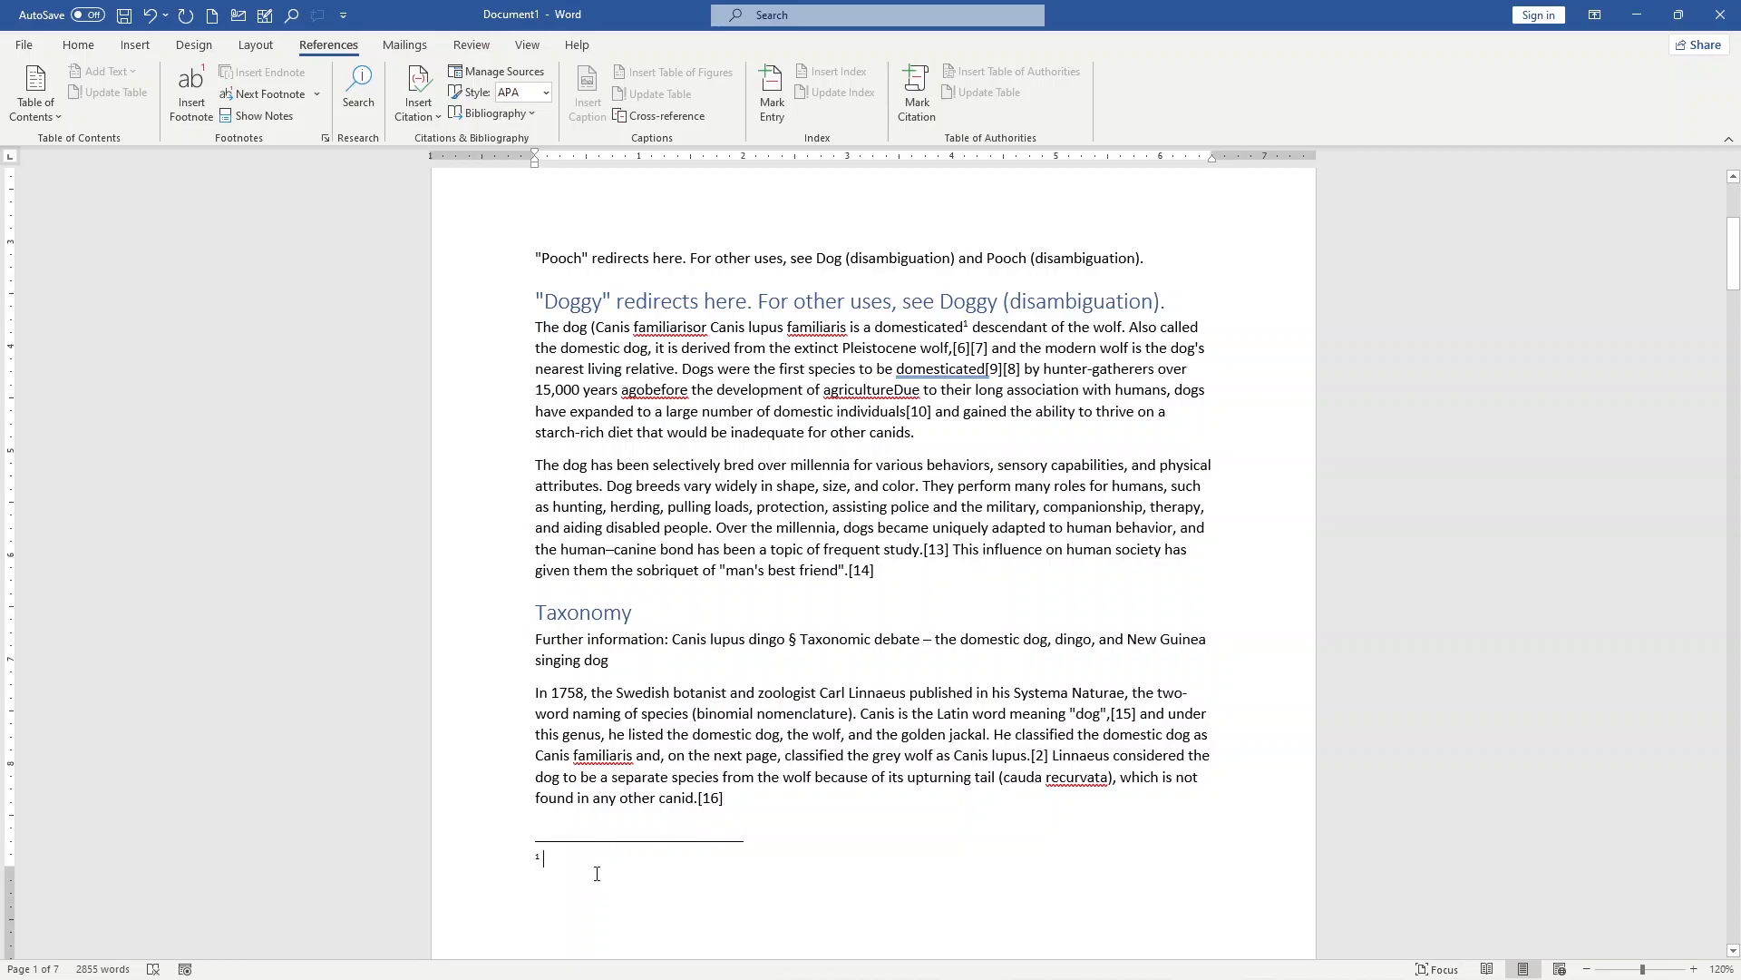
{"action": "type", "text": "More"}
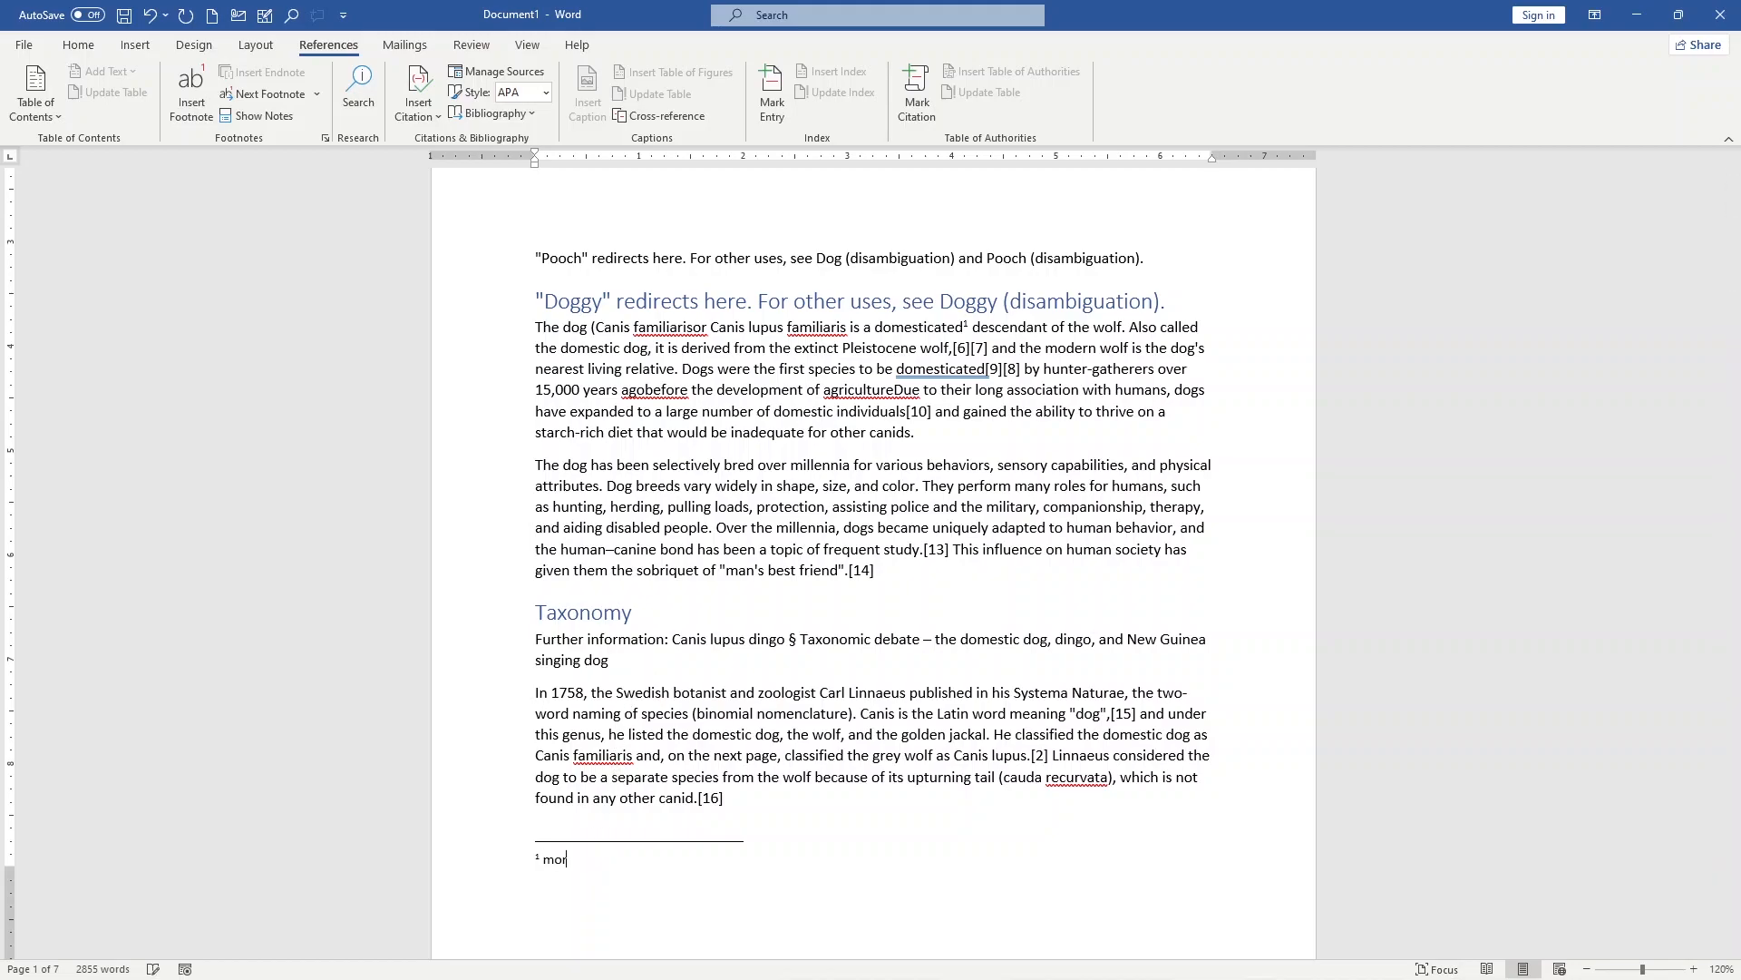
{"action": "type", "text": " details"}
{"action": "left_click", "coordinate": [896, 576]}
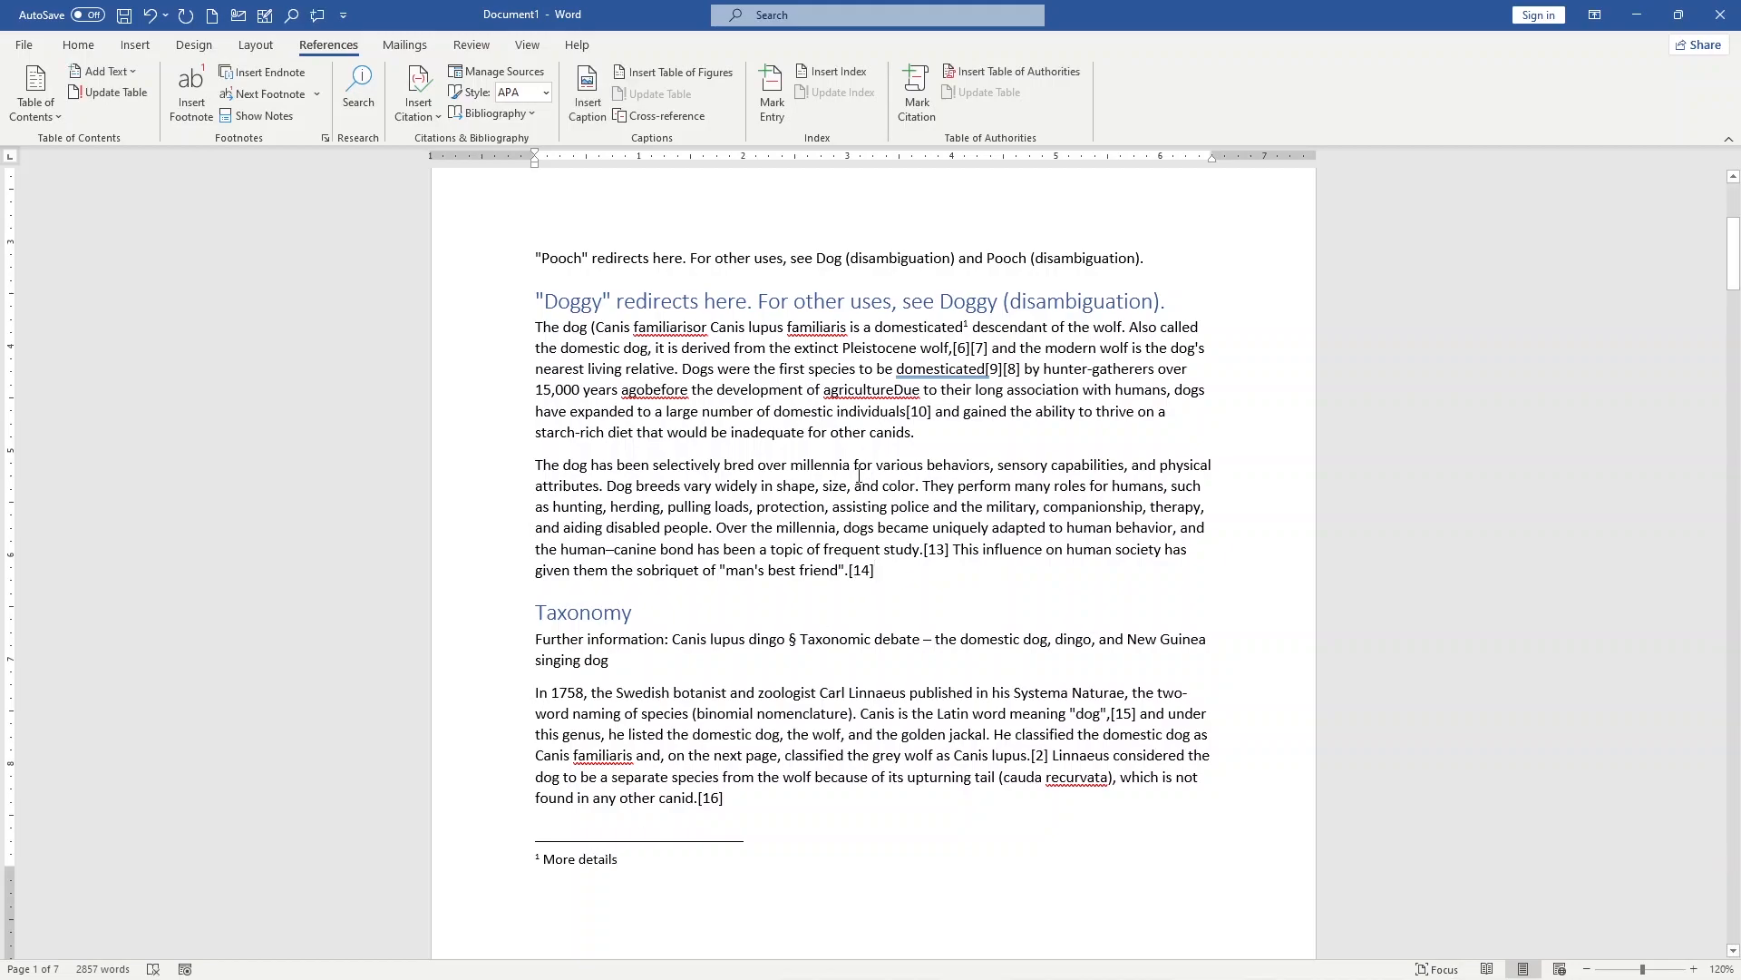
Step: Insert a footnote after "Dog breeds" in the second paragraph with the text "jlkjlij"
{"action": "left_click", "coordinate": [680, 482]}
{"action": "left_click", "coordinate": [191, 91]}
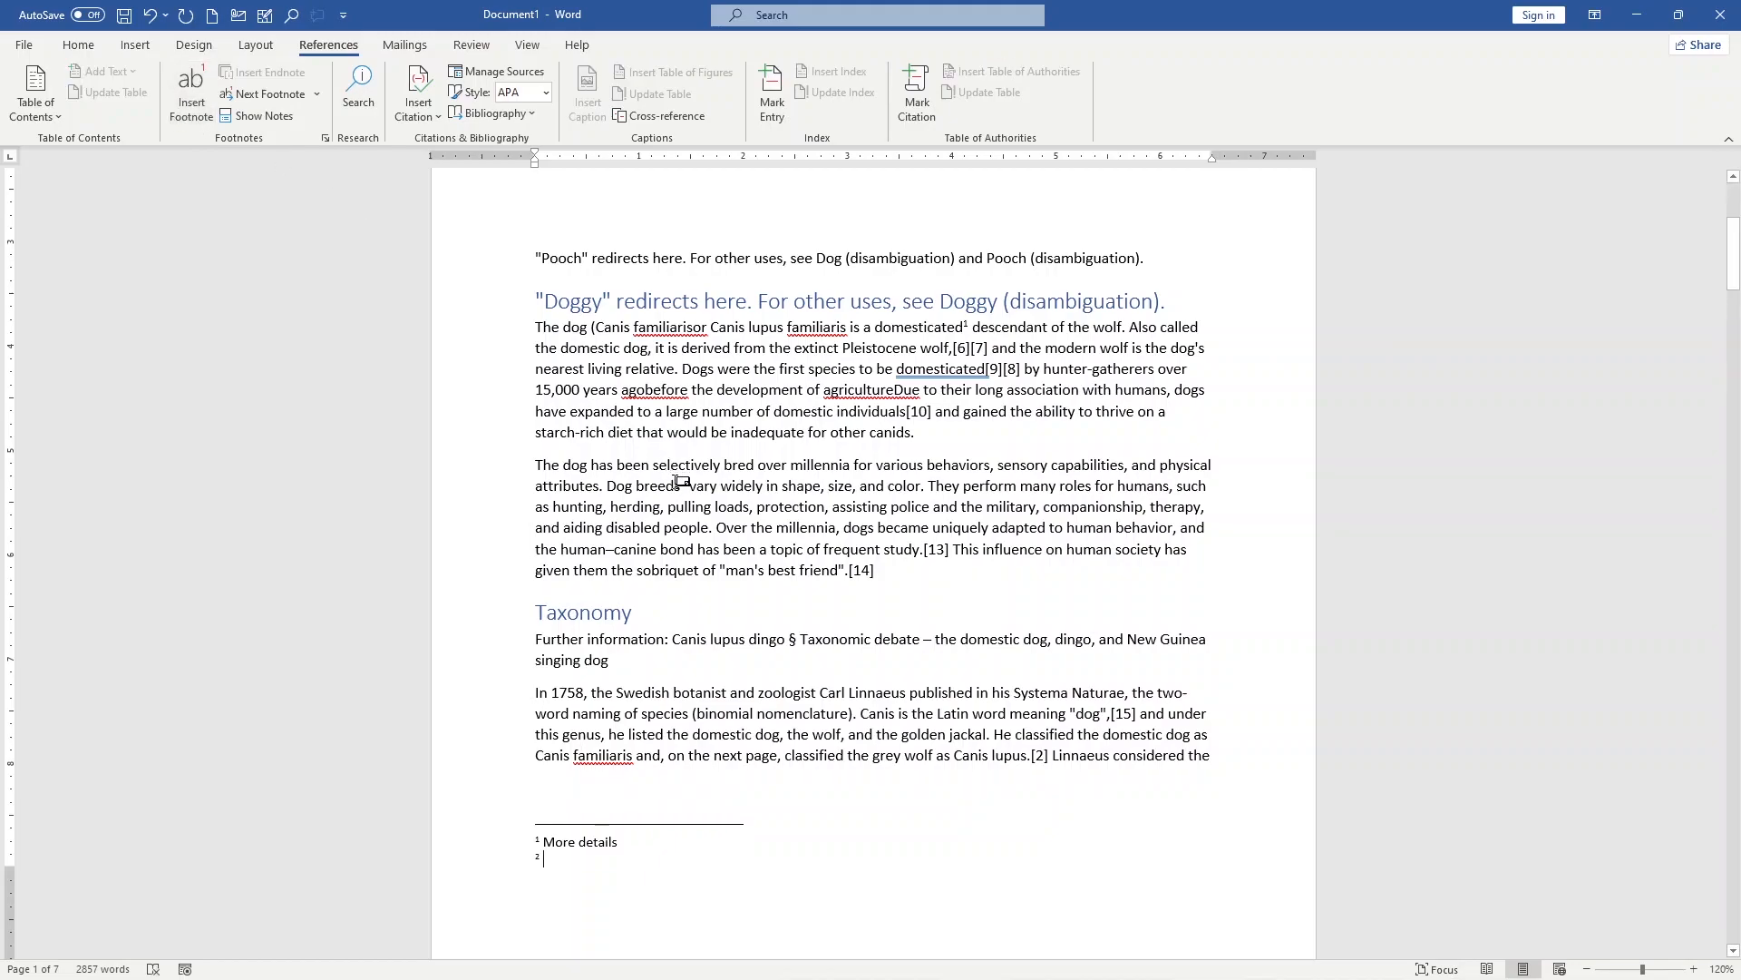
{"action": "type", "text": "jlkjlij"}
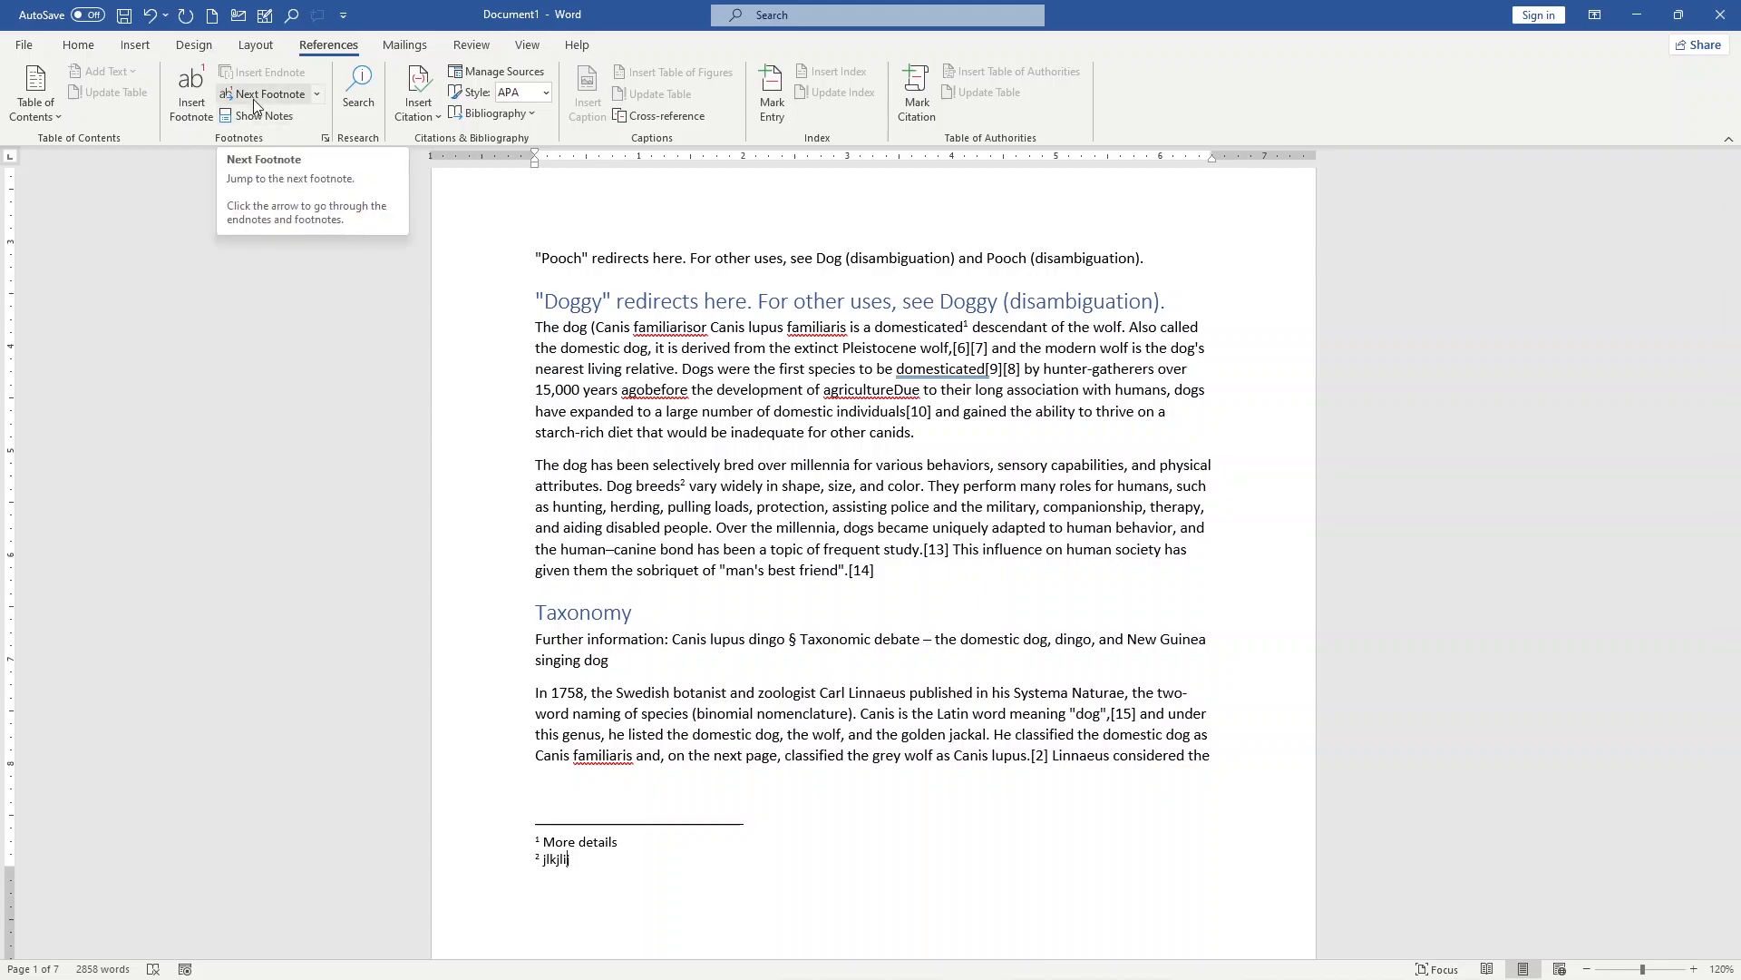
Step: Go to the next footnote, return to the previous one, and show the document's notes
{"action": "left_click", "coordinate": [265, 94]}
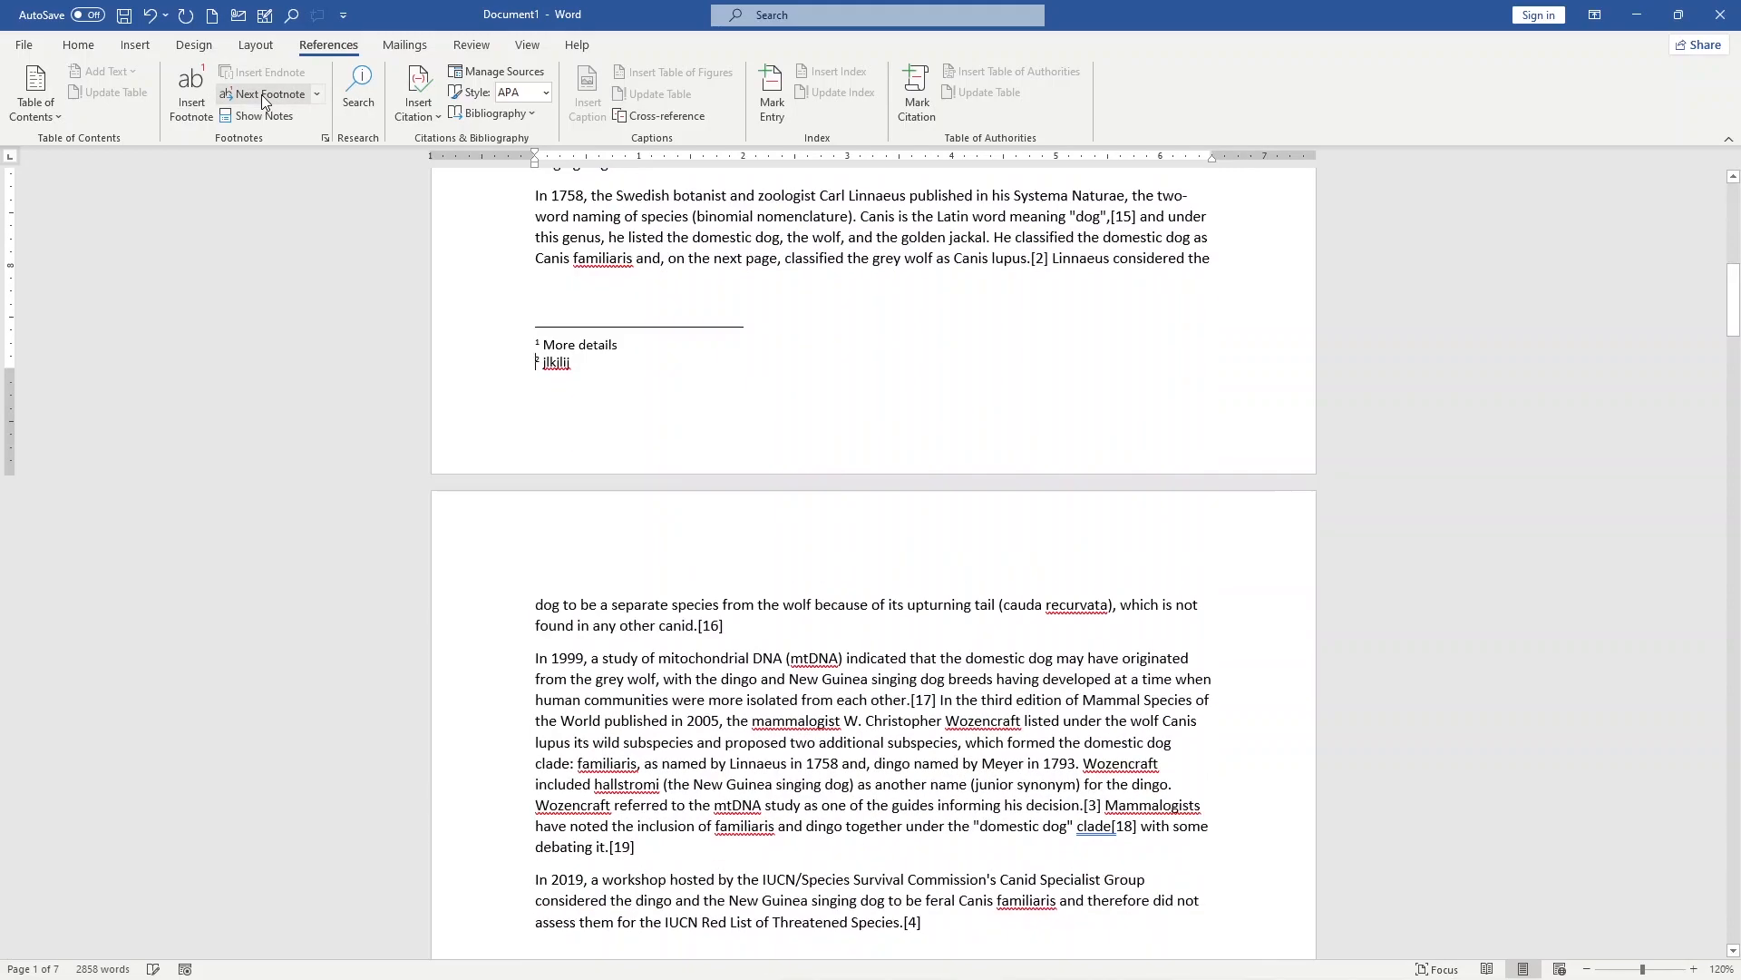
{"action": "left_click", "coordinate": [315, 94]}
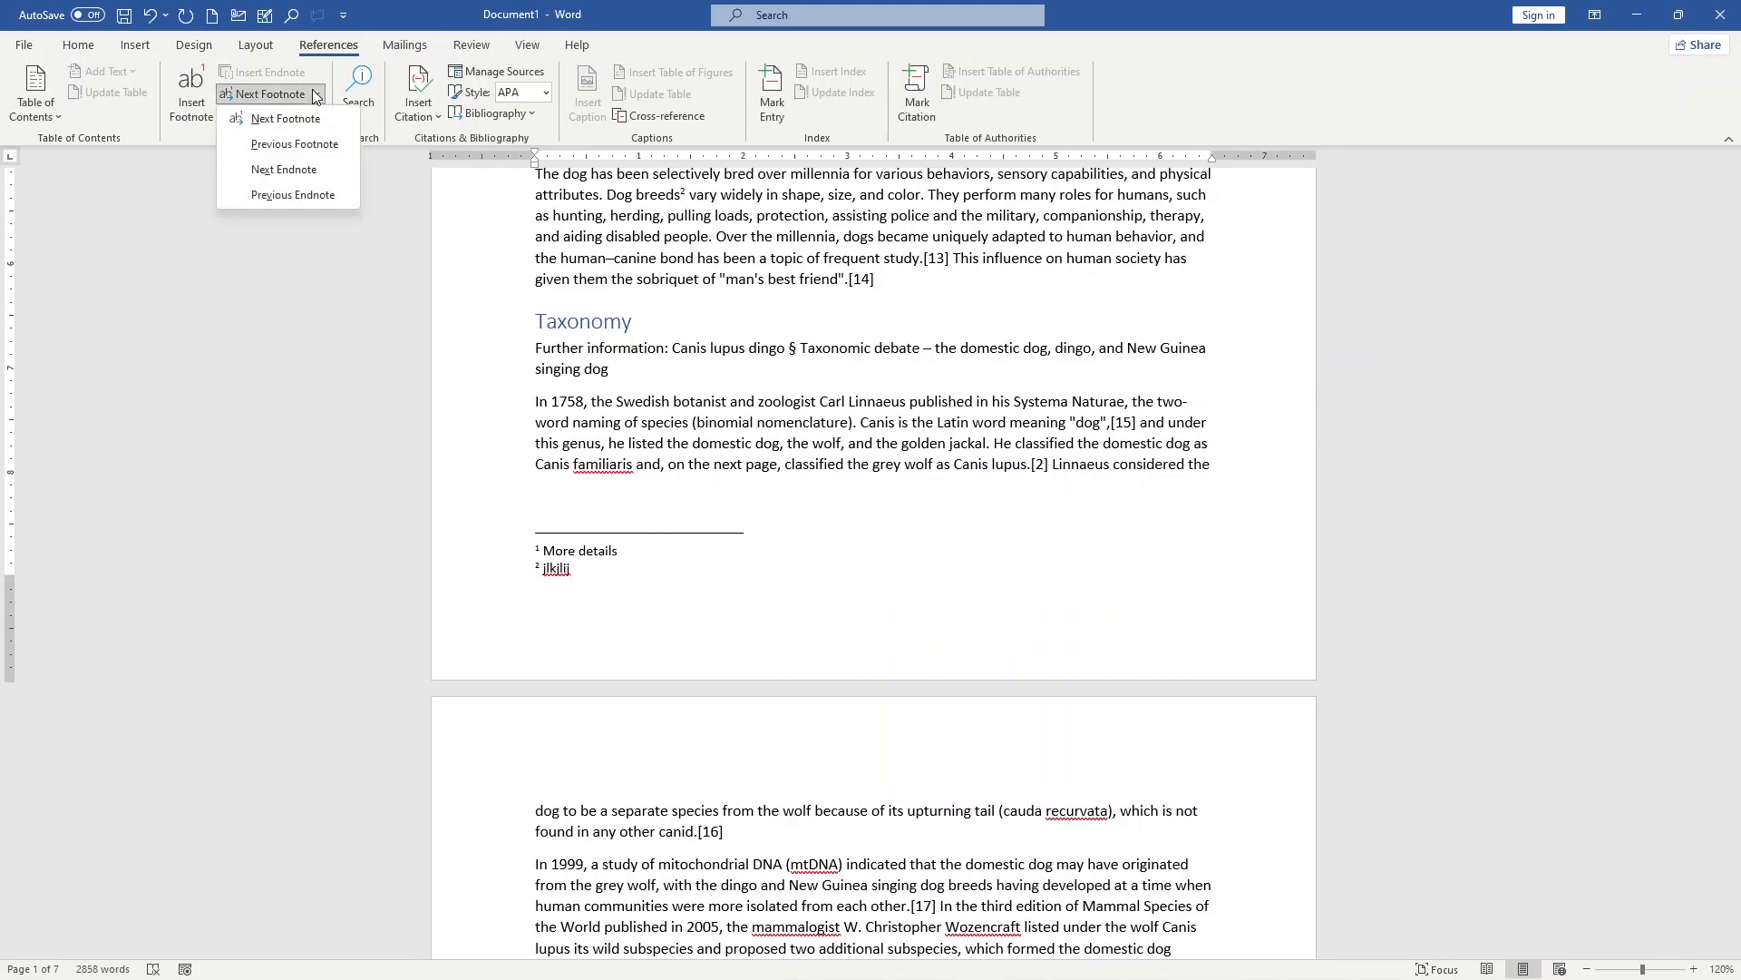
{"action": "left_click", "coordinate": [286, 145]}
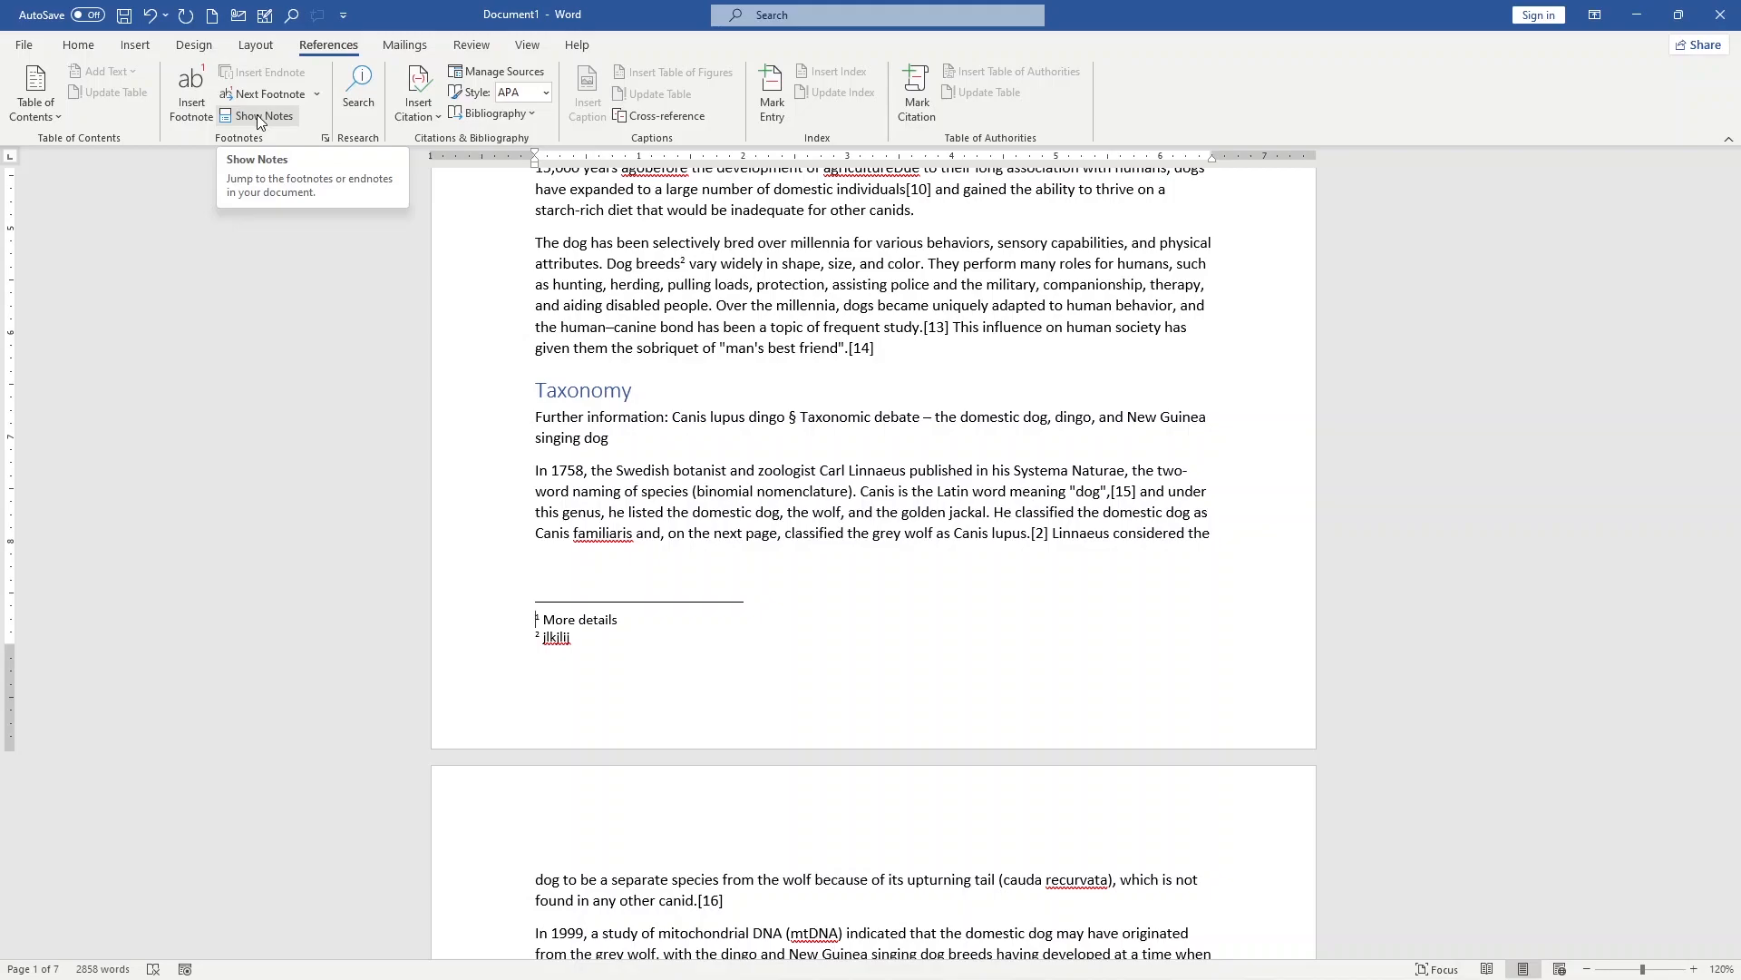
{"action": "left_click", "coordinate": [257, 115]}
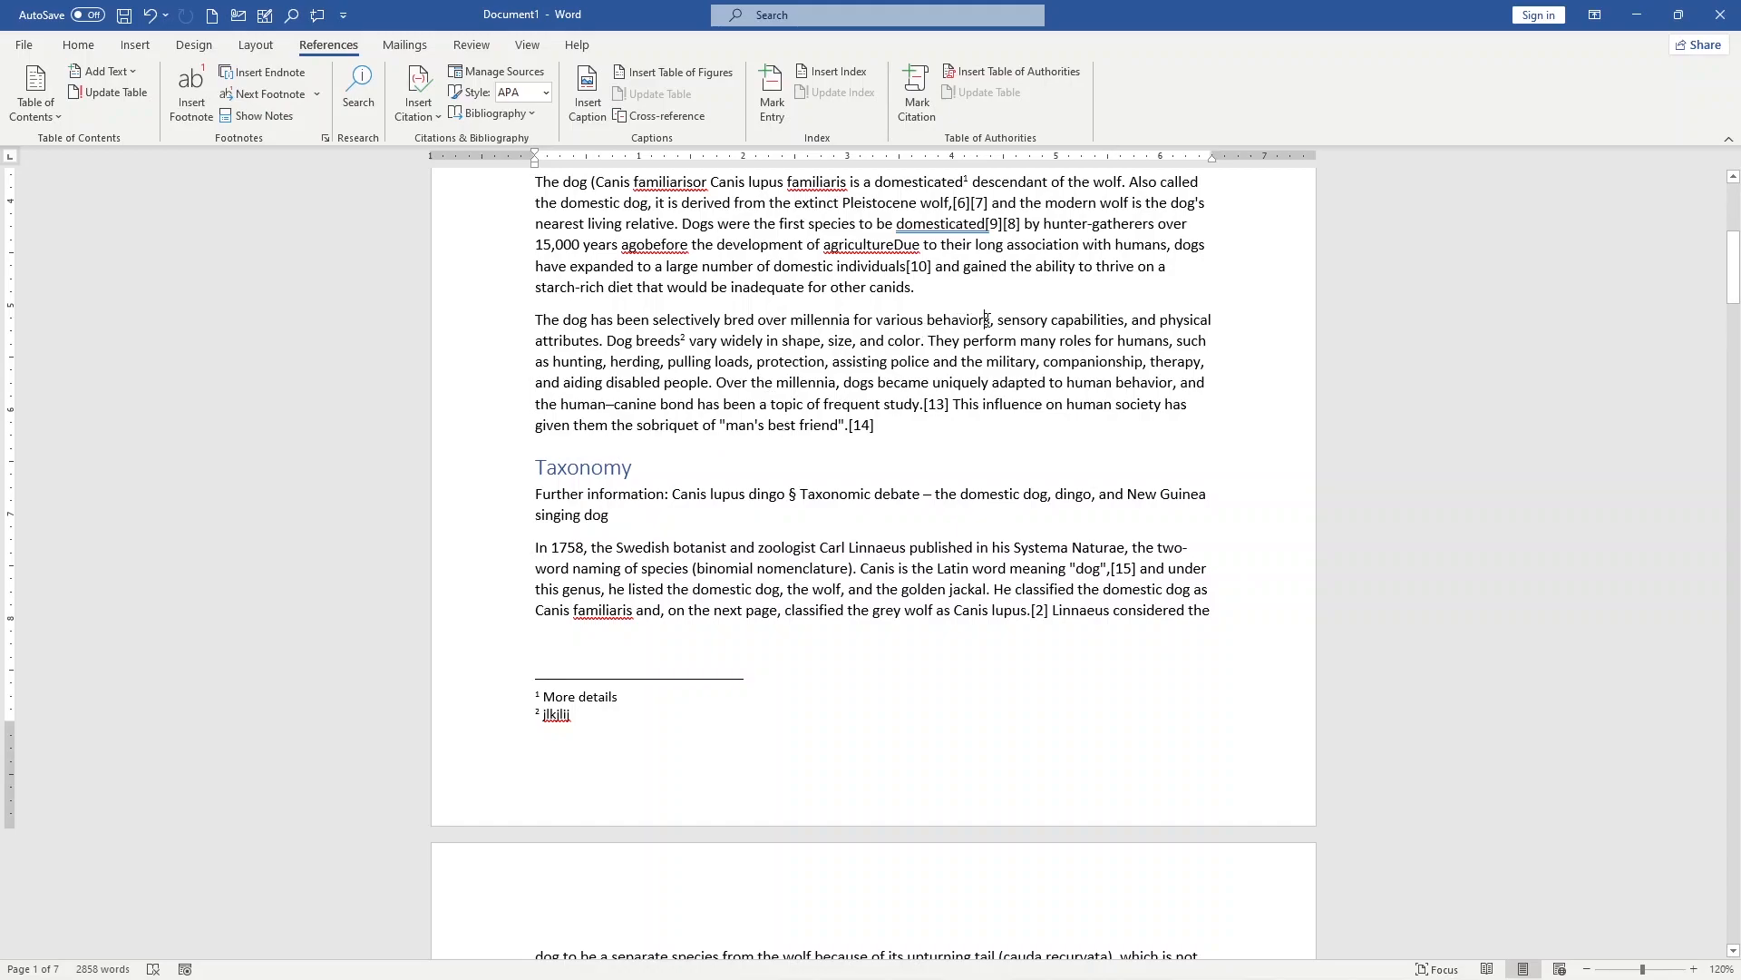
Step: Insert an endnote after "behaviors" in the second paragraph and return to its reference mark on page 1
{"action": "key", "text": "ctrl+alt+d"}
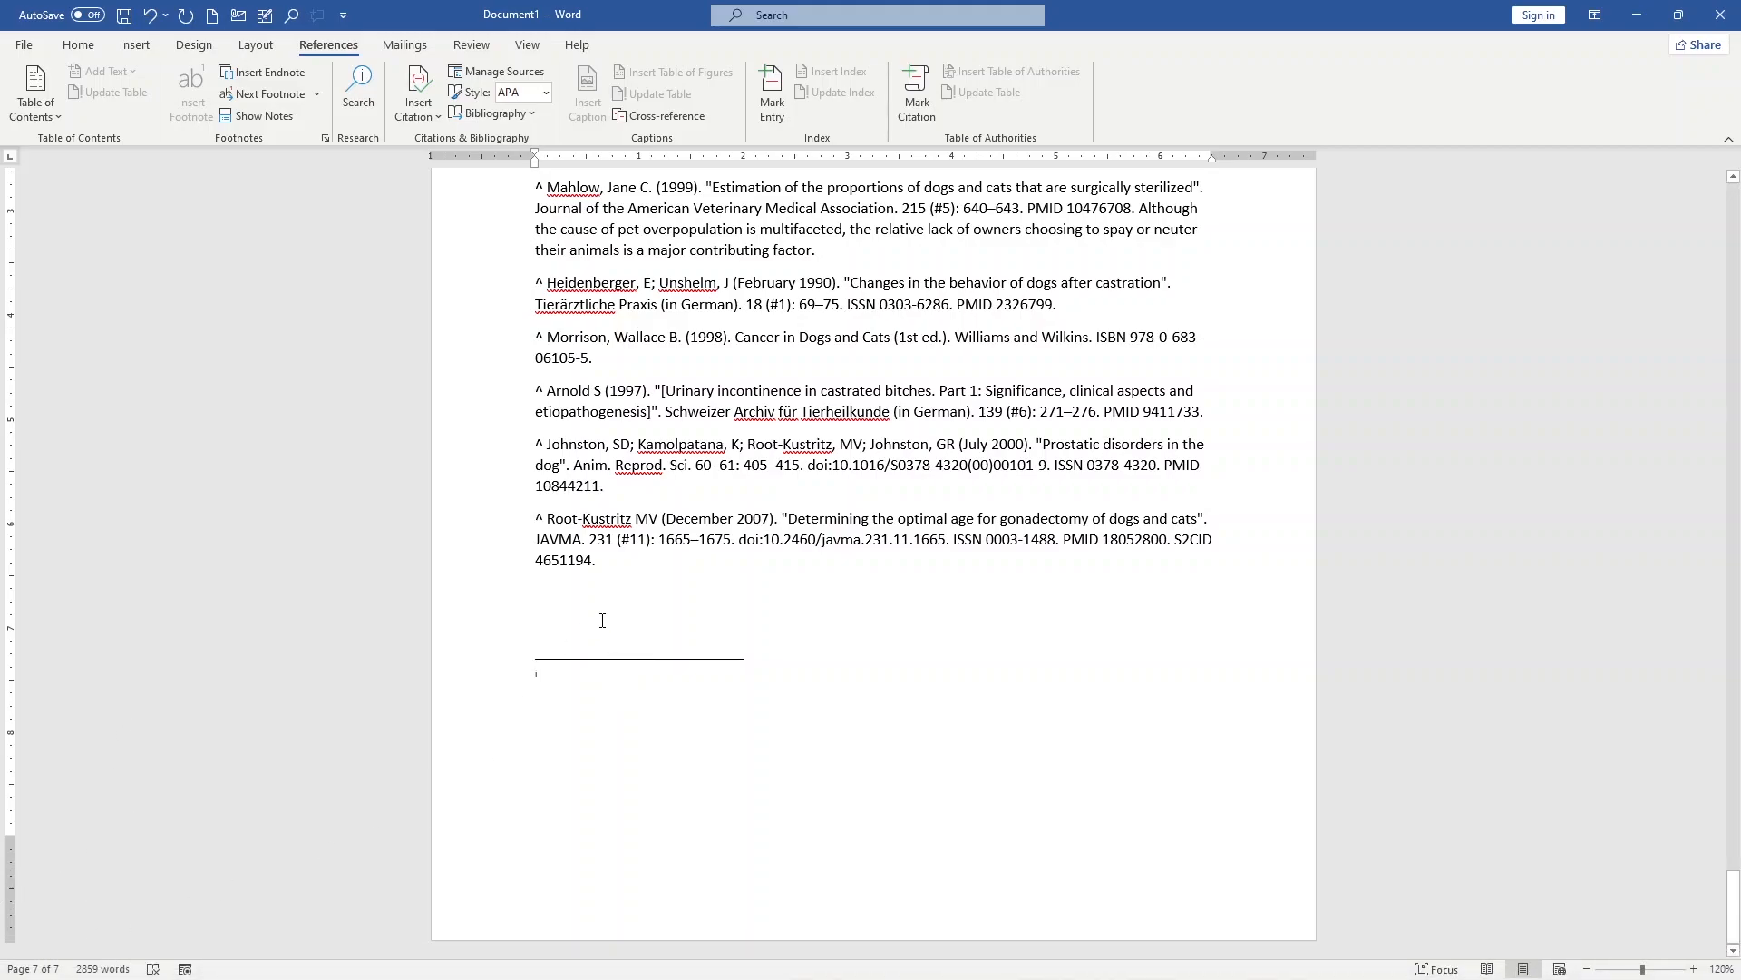
{"action": "left_click_drag", "start_coordinate": [1733, 907], "coordinate": [1737, 243]}
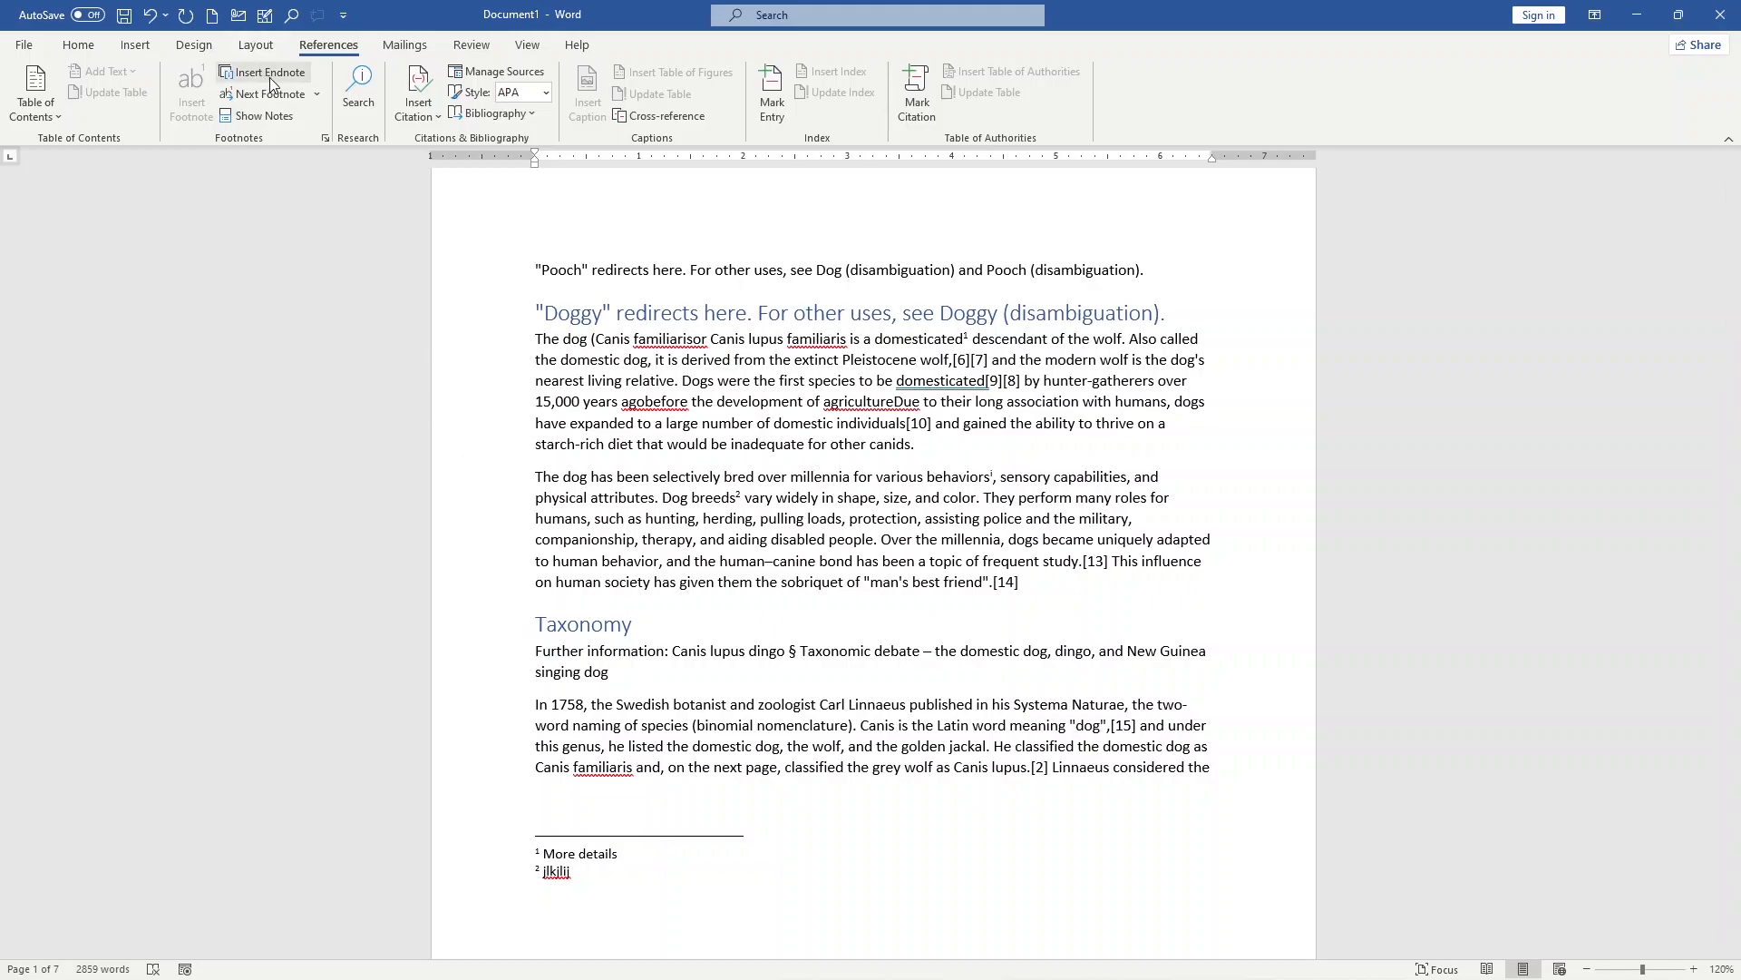
{"action": "scroll", "coordinate": [755, 633], "scroll_direction": "down", "scroll_amount": 2}
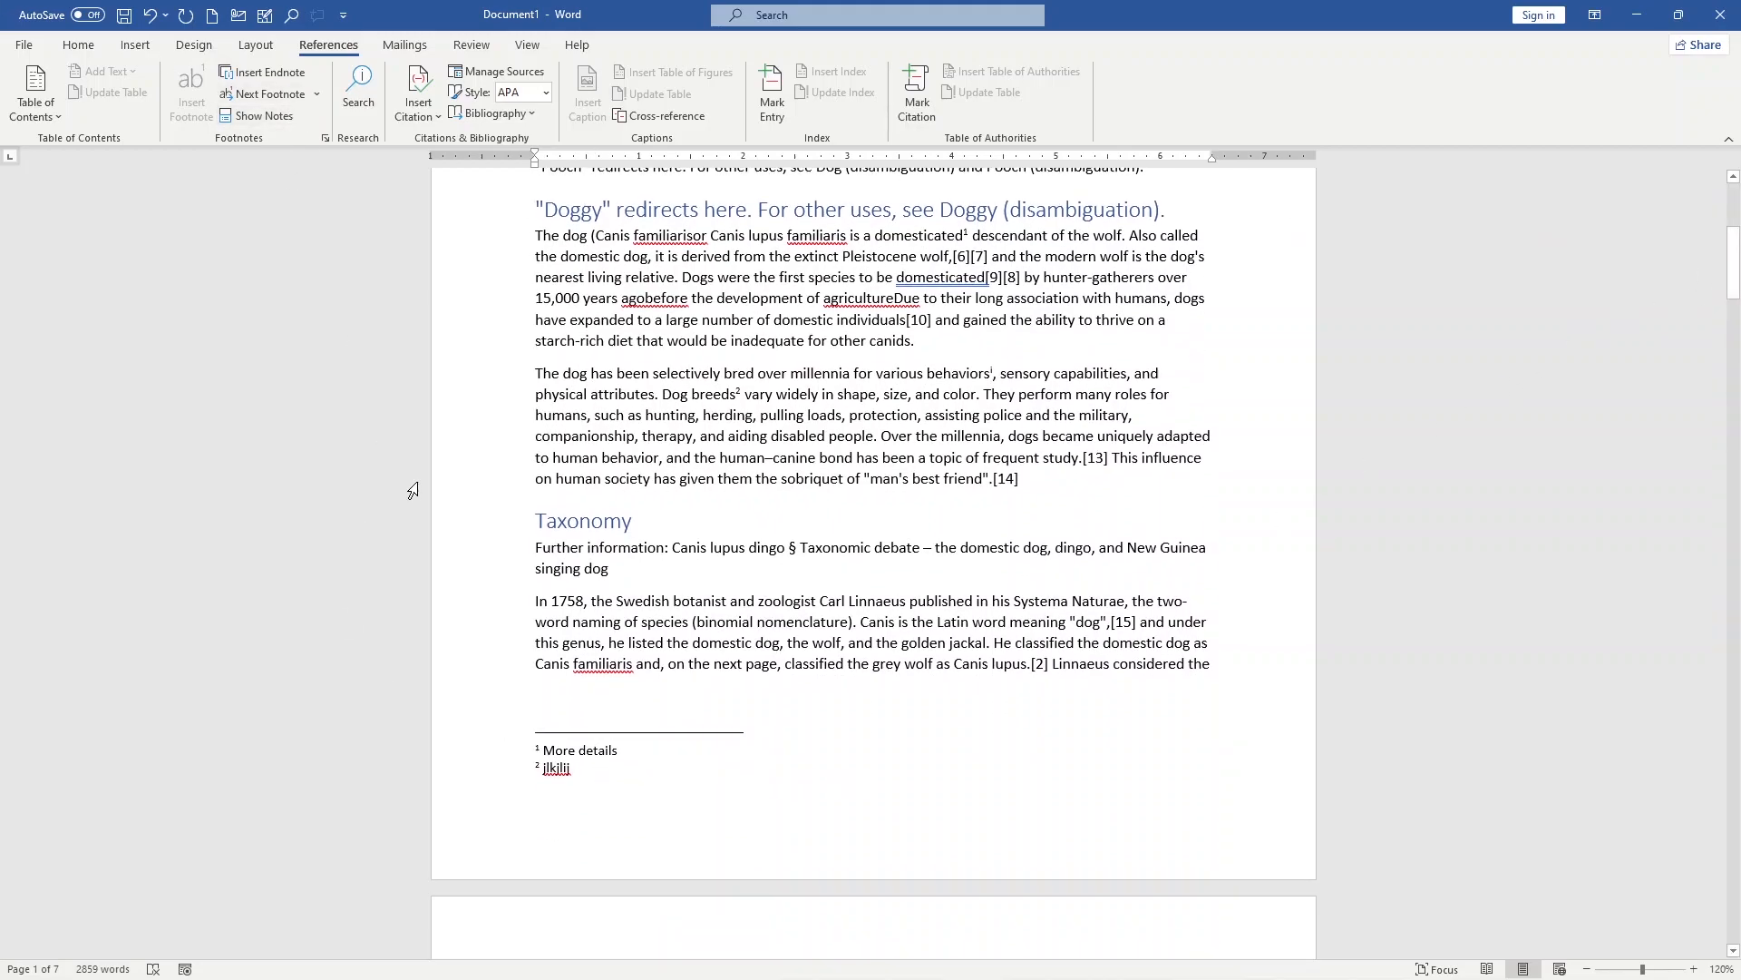
Step: Insert another endnote after "protection" in the second paragraph and review the endnote area at the document's end
{"action": "left_click", "coordinate": [918, 414]}
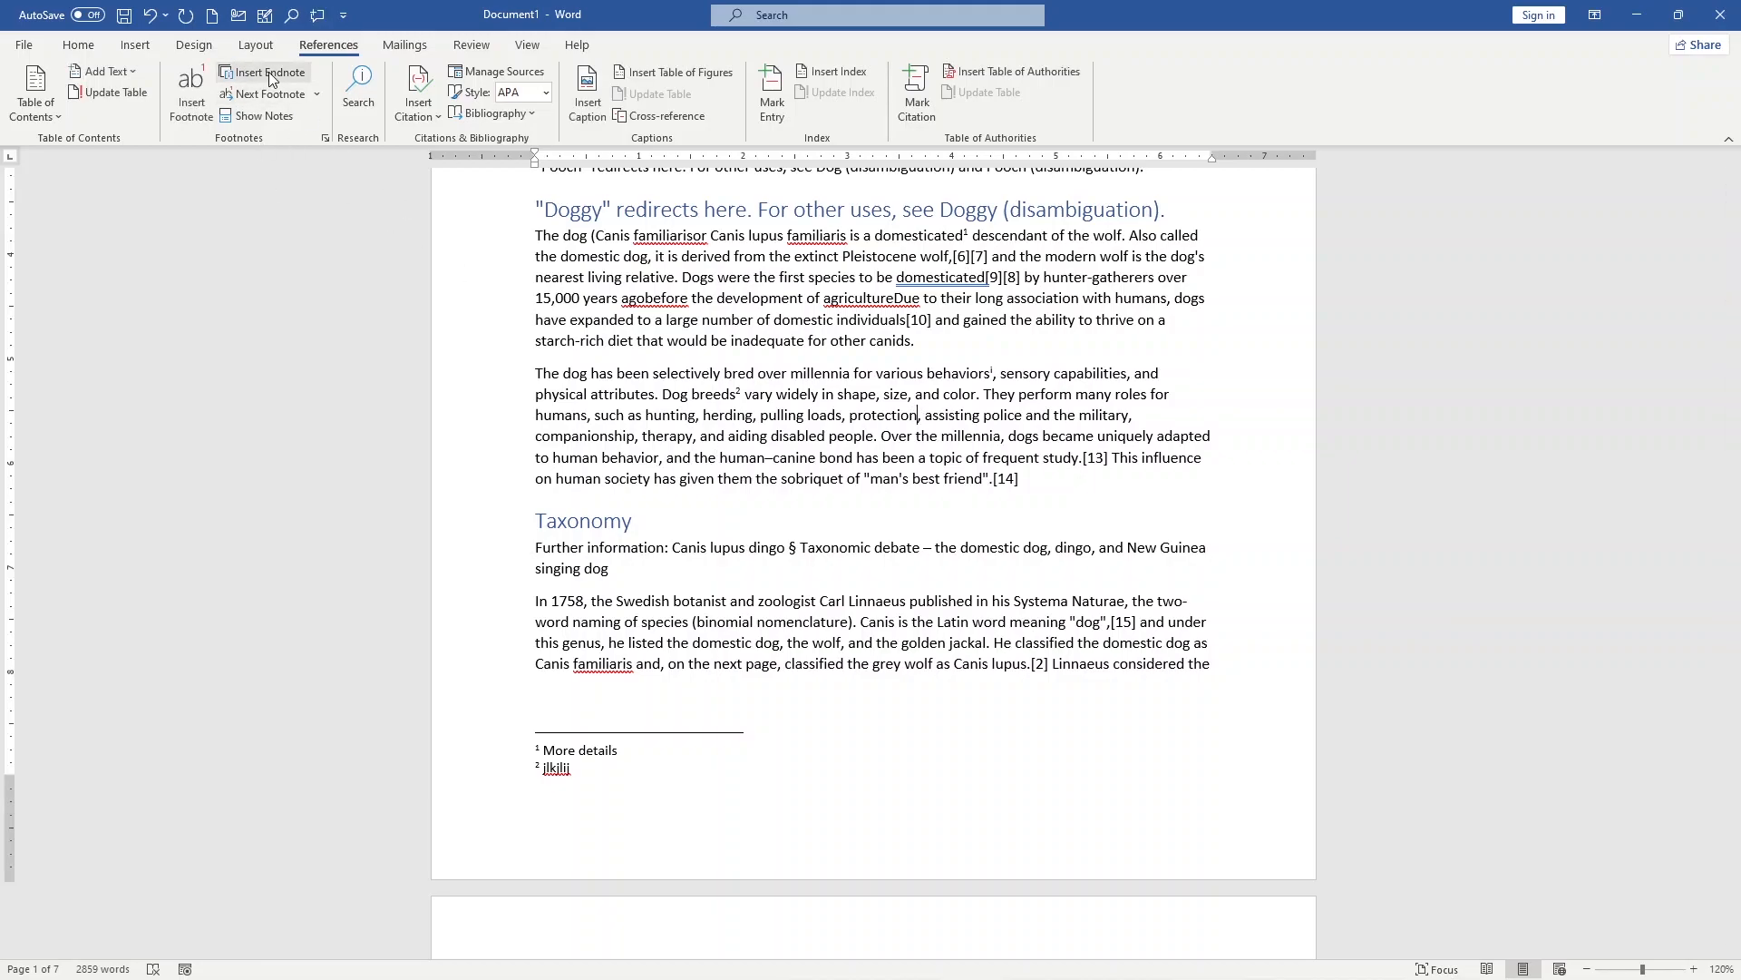
{"action": "left_click", "coordinate": [268, 73]}
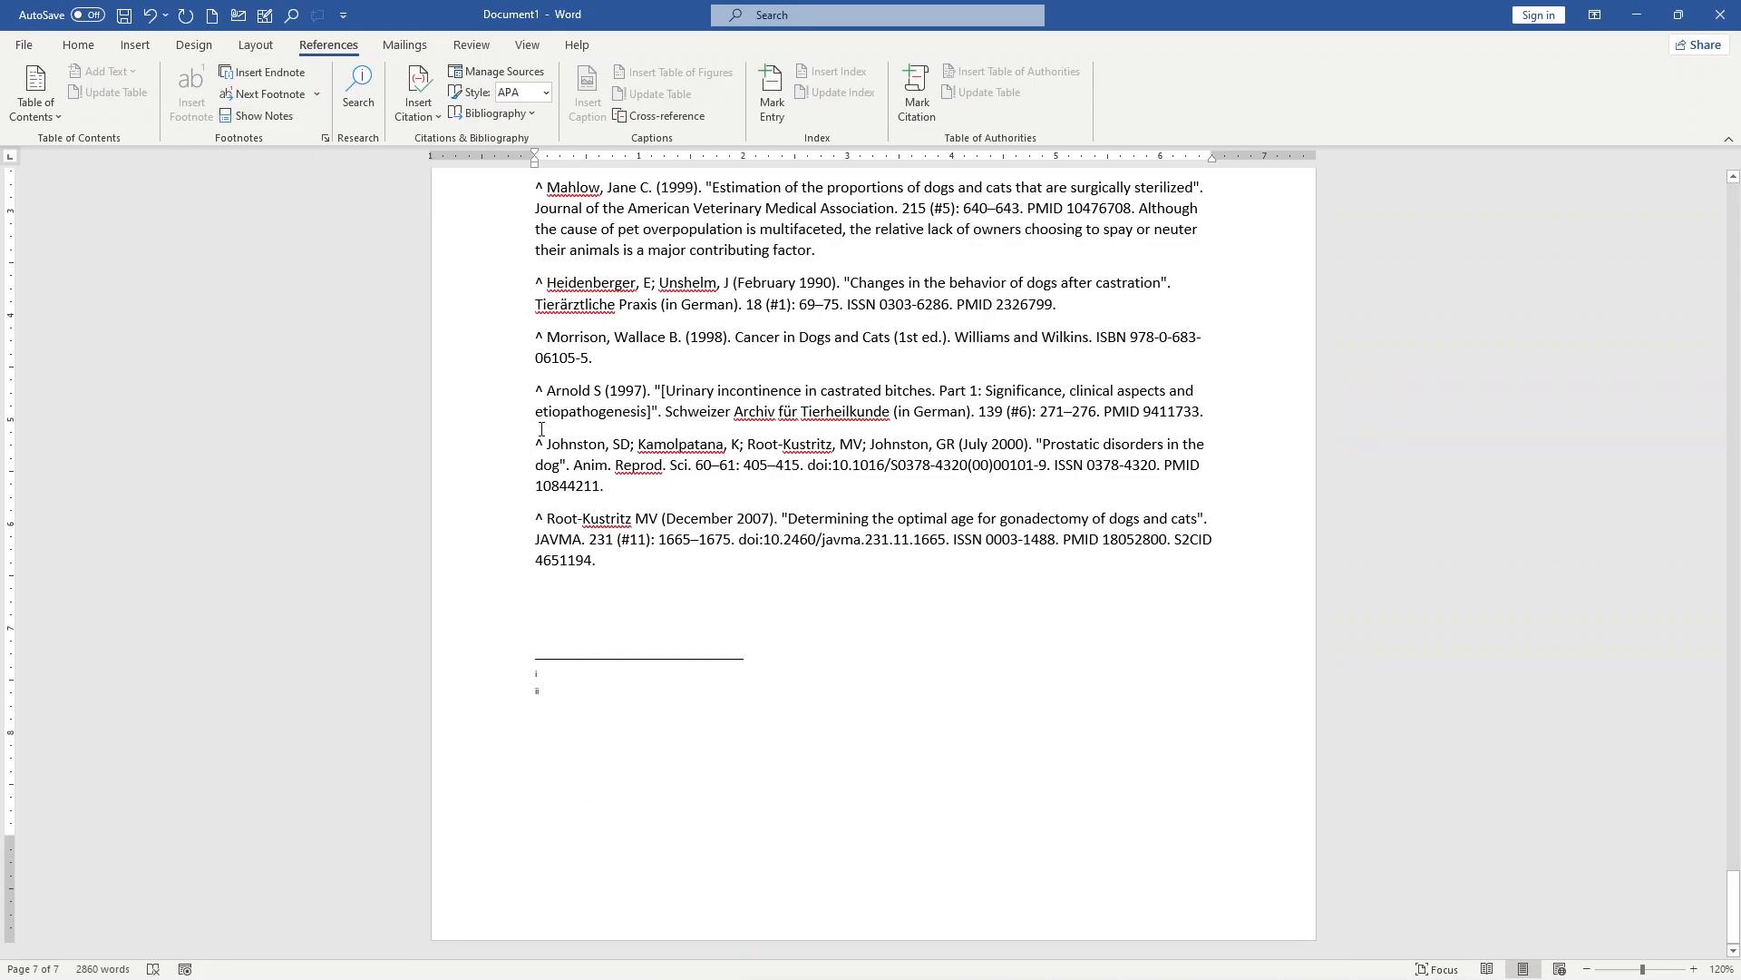
{"action": "scroll", "coordinate": [474, 408], "scroll_direction": "up", "scroll_amount": 3}
{"action": "scroll", "coordinate": [474, 828], "scroll_direction": "down", "scroll_amount": 3}
{"action": "scroll", "coordinate": [743, 574], "scroll_direction": "up", "scroll_amount": 8}
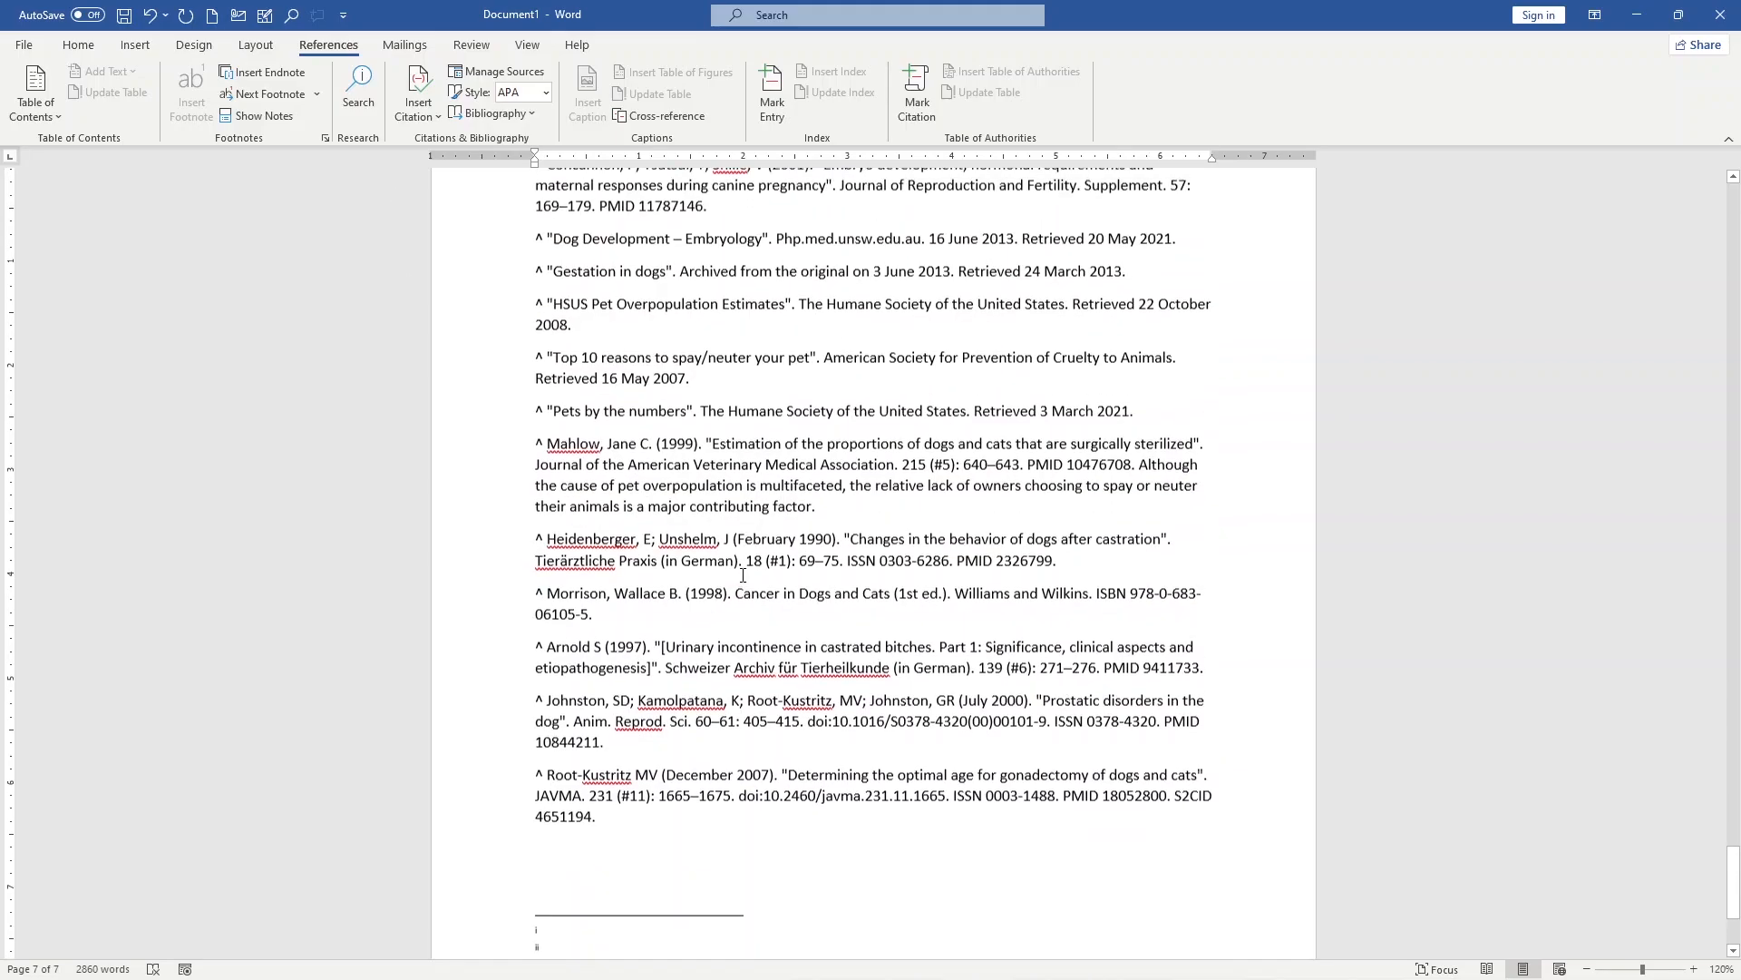
{"action": "scroll", "coordinate": [743, 573], "scroll_direction": "up", "scroll_amount": 20}
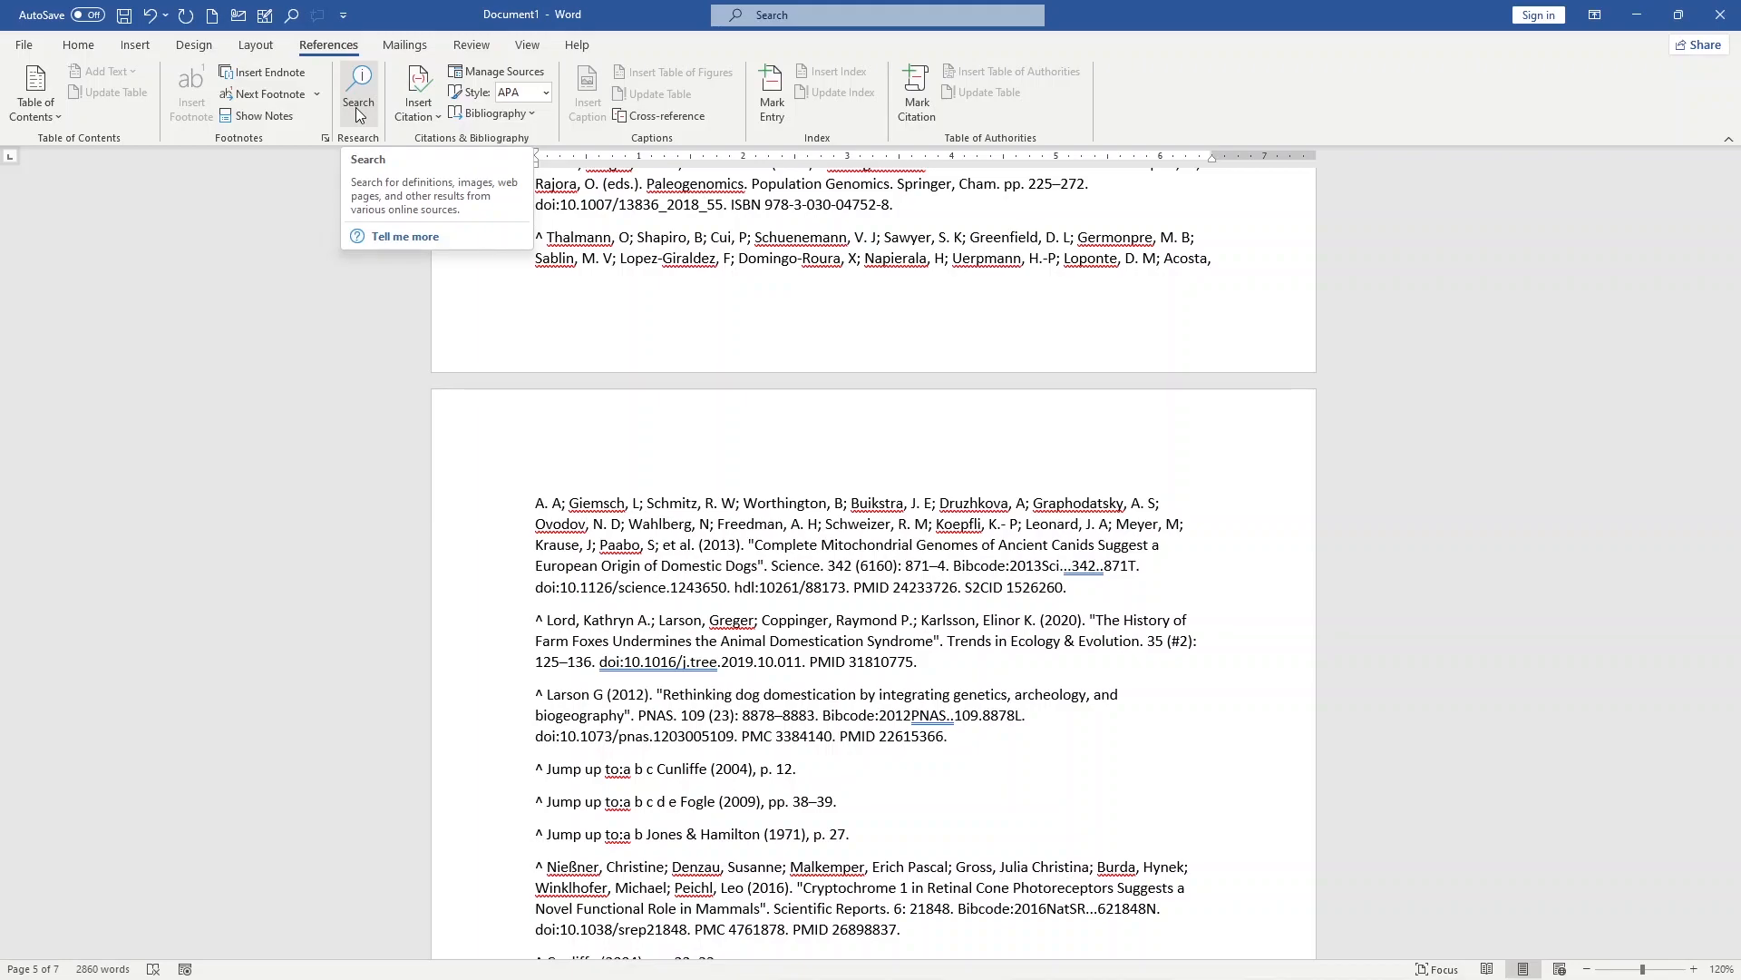
Step: Start a new source of type Book for a citation after "human society" in the second paragraph
{"action": "scroll", "coordinate": [663, 375], "scroll_direction": "up", "scroll_amount": 20}
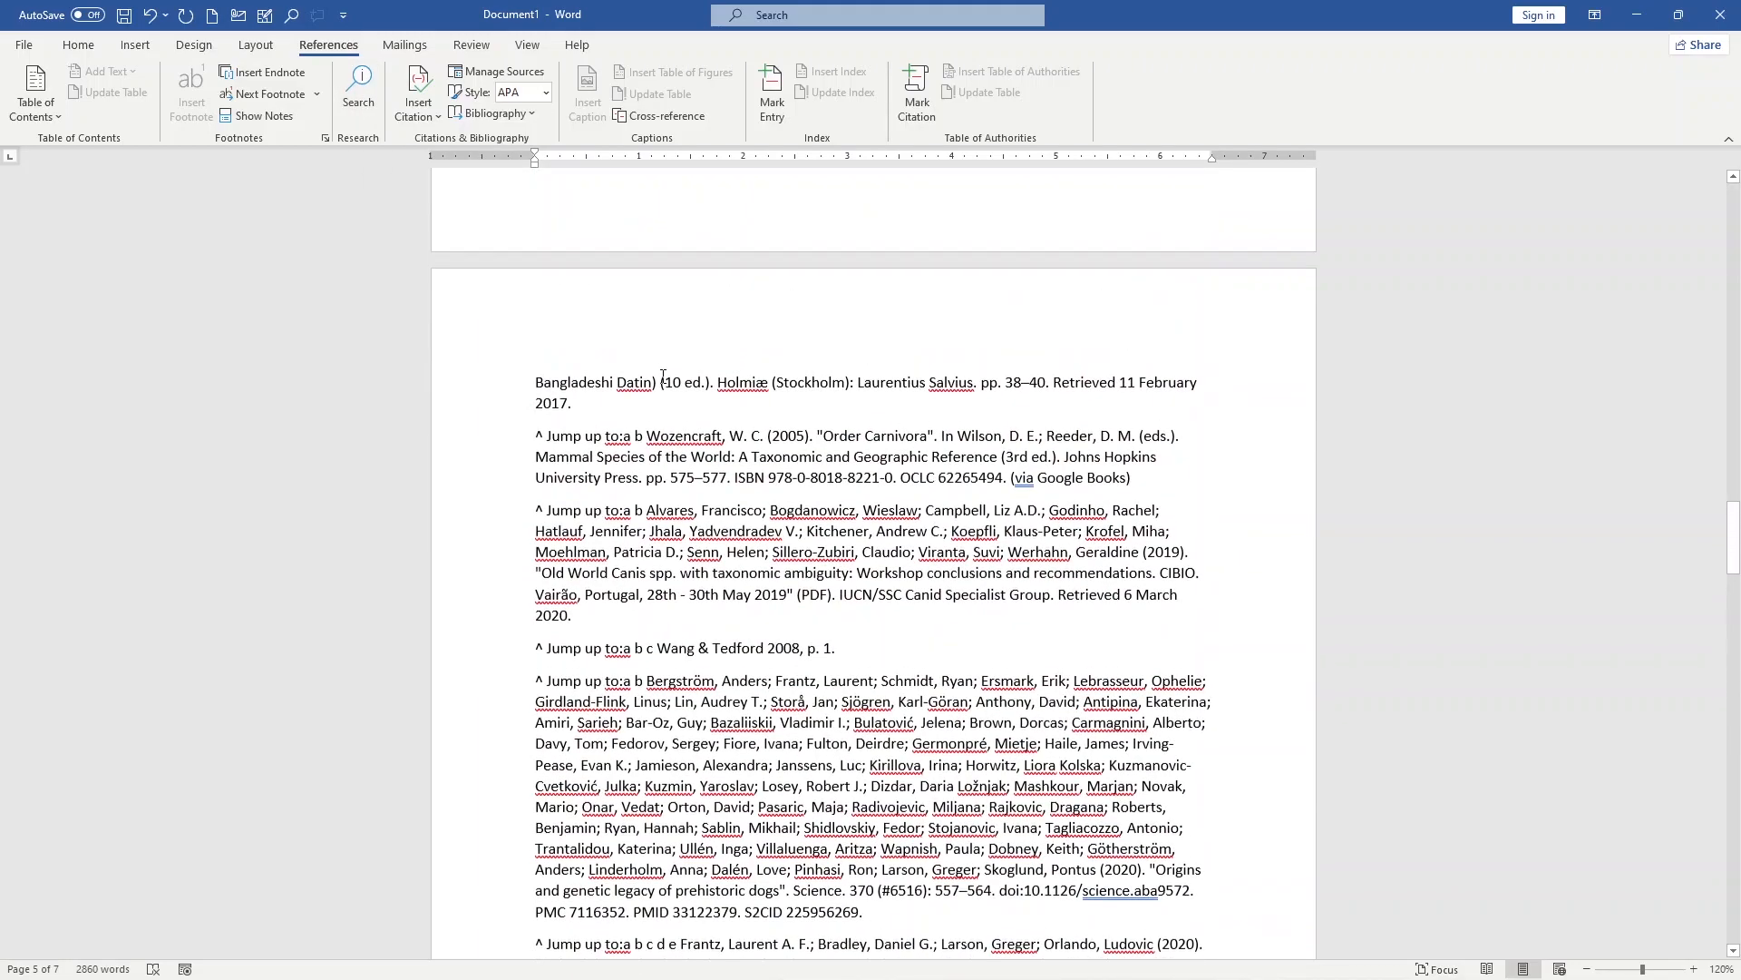
{"action": "scroll", "coordinate": [663, 376], "scroll_direction": "up", "scroll_amount": 20}
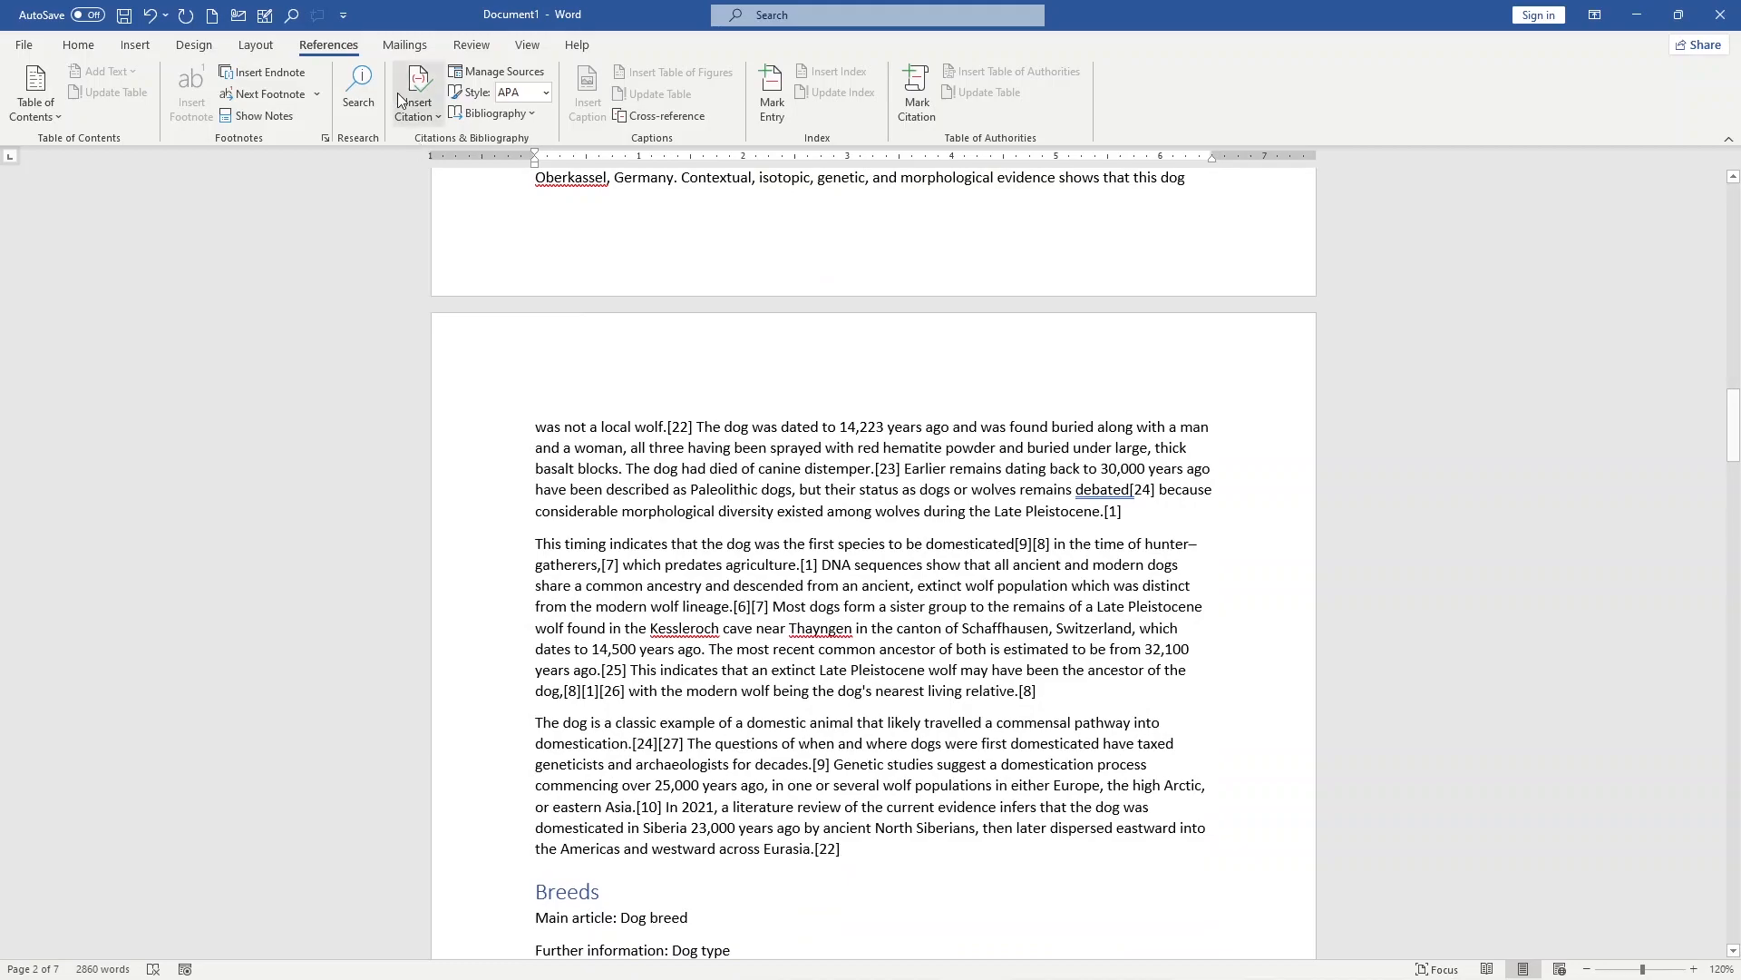
{"action": "scroll", "coordinate": [434, 158], "scroll_direction": "up", "scroll_amount": 12}
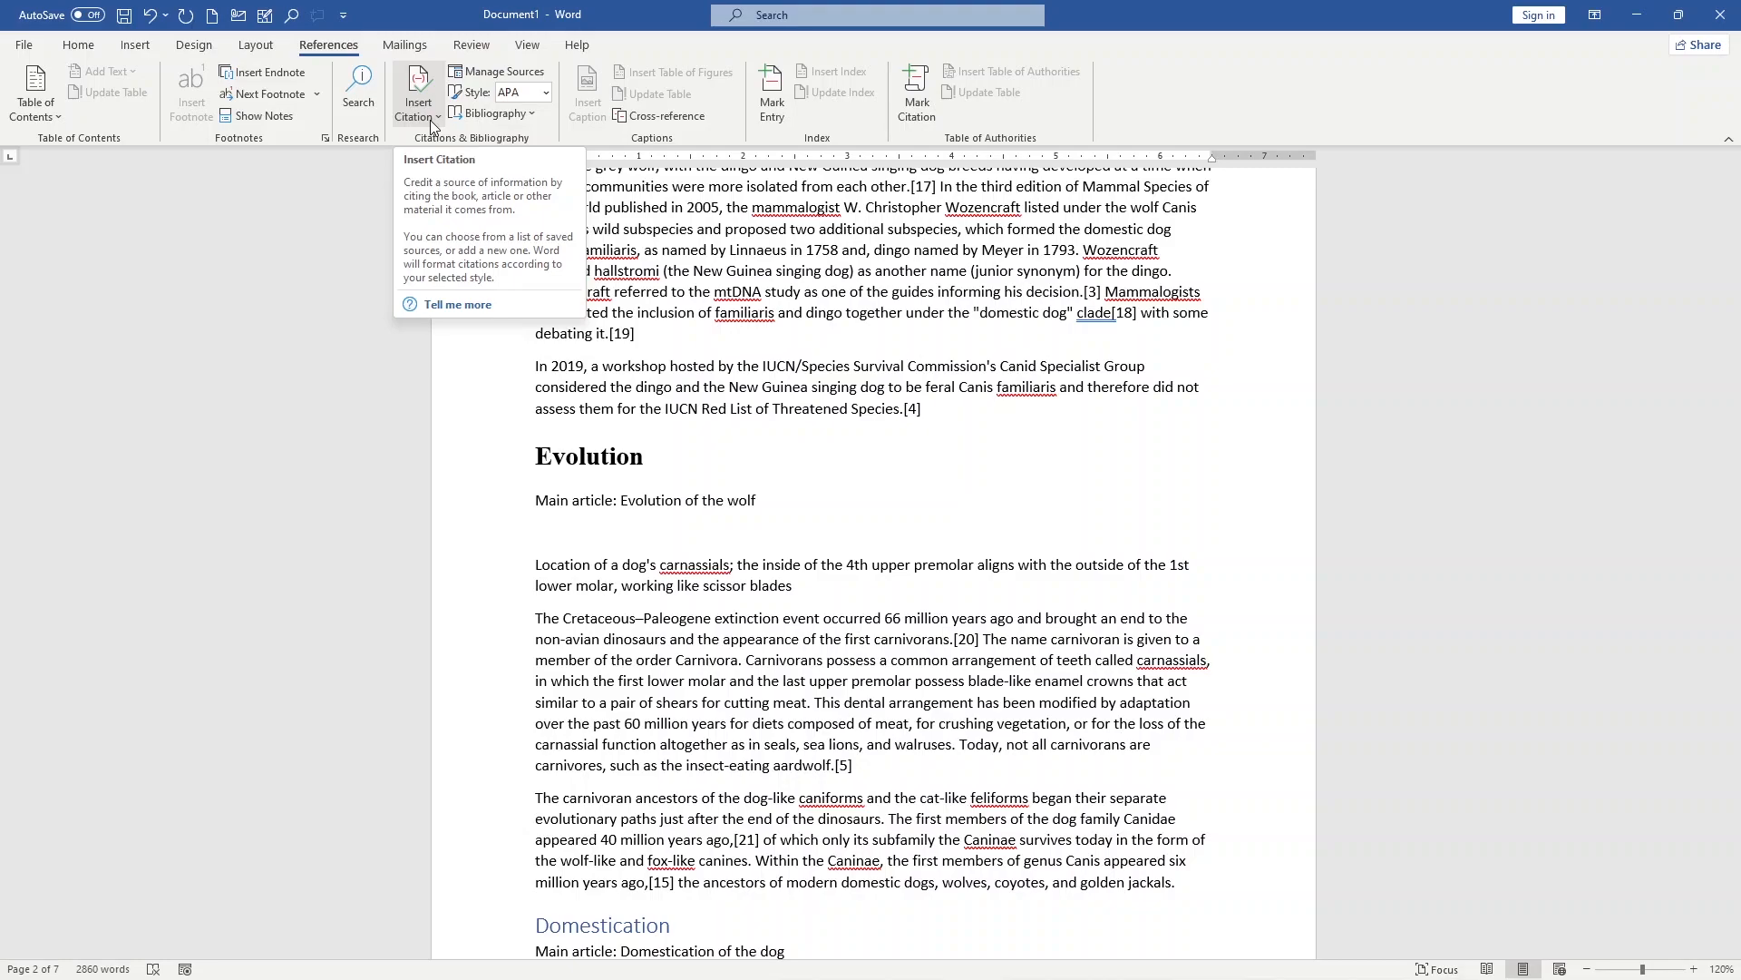
{"action": "left_click", "coordinate": [430, 121]}
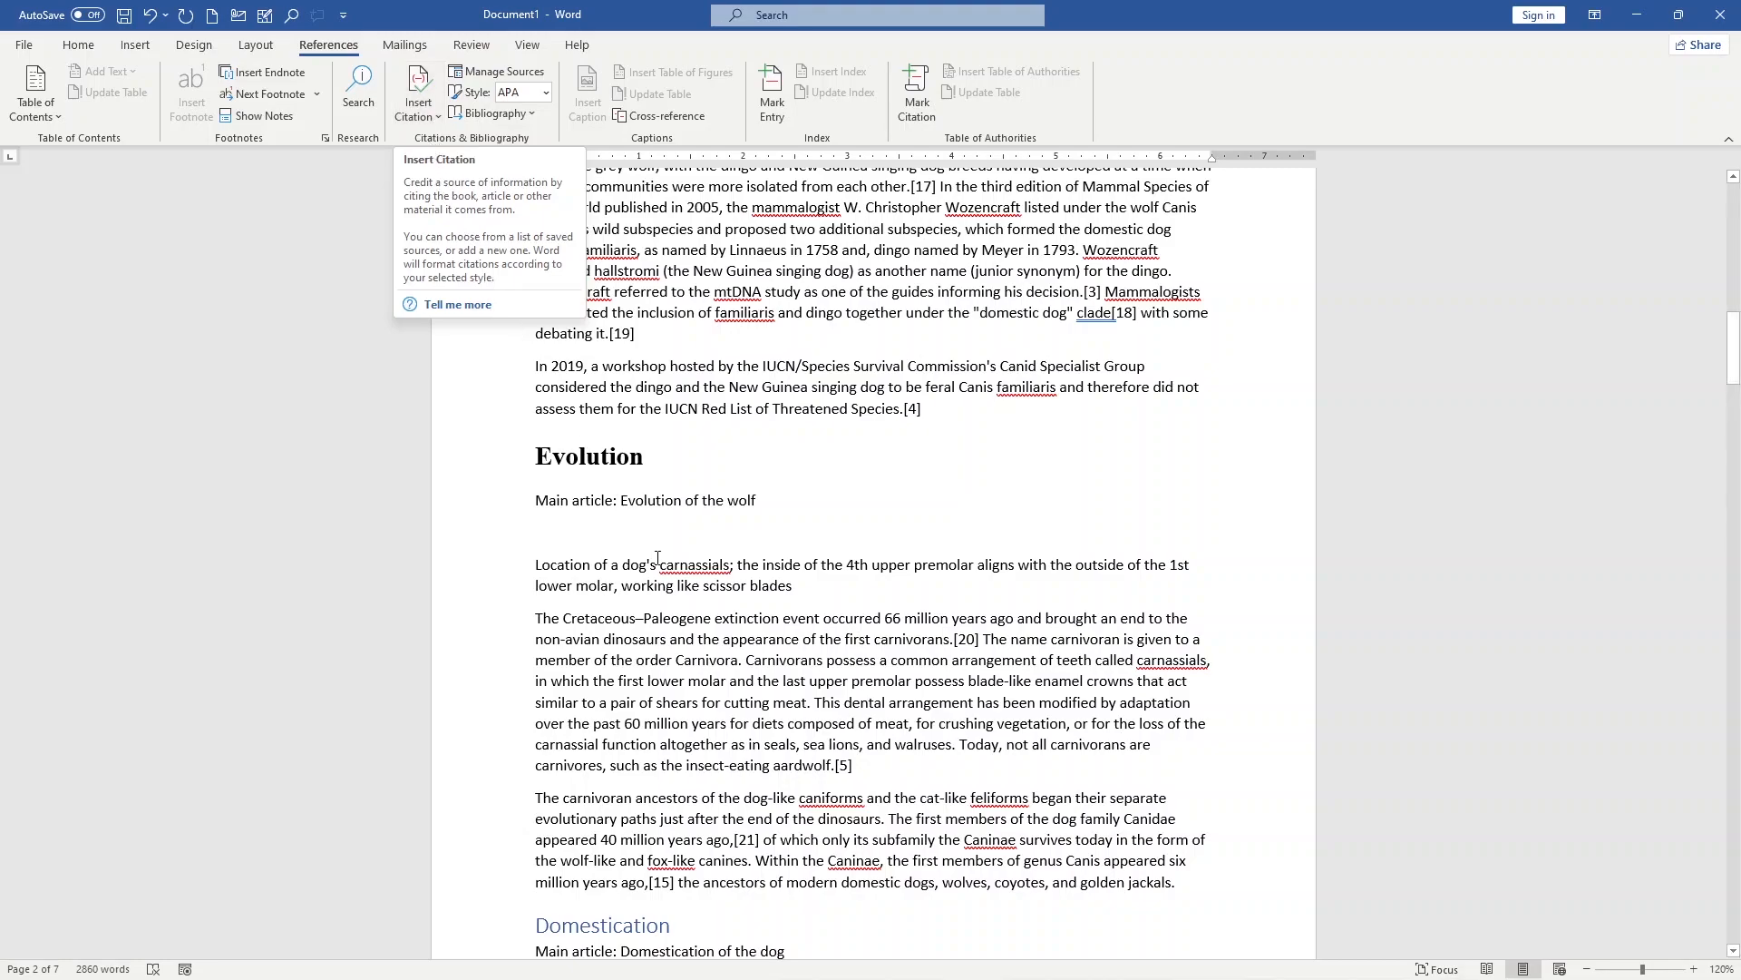
{"action": "scroll", "coordinate": [655, 551], "scroll_direction": "down", "scroll_amount": 3}
{"action": "left_click", "coordinate": [478, 300]}
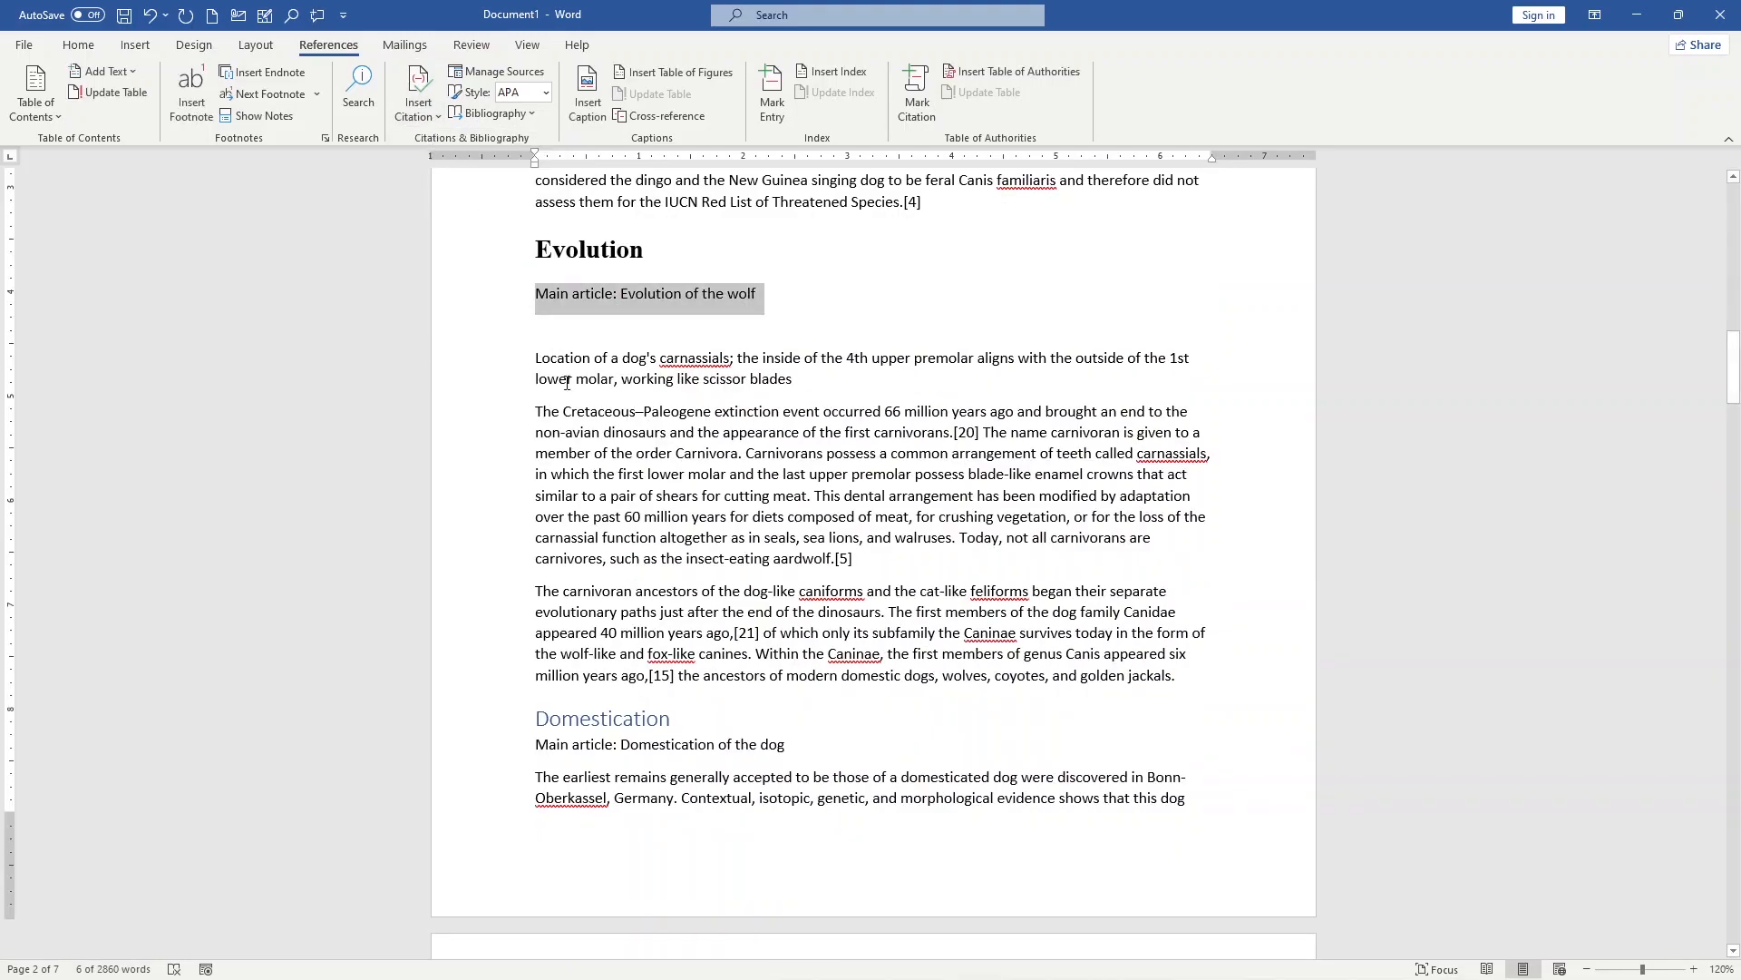
{"action": "scroll", "coordinate": [760, 534], "scroll_direction": "up", "scroll_amount": 10}
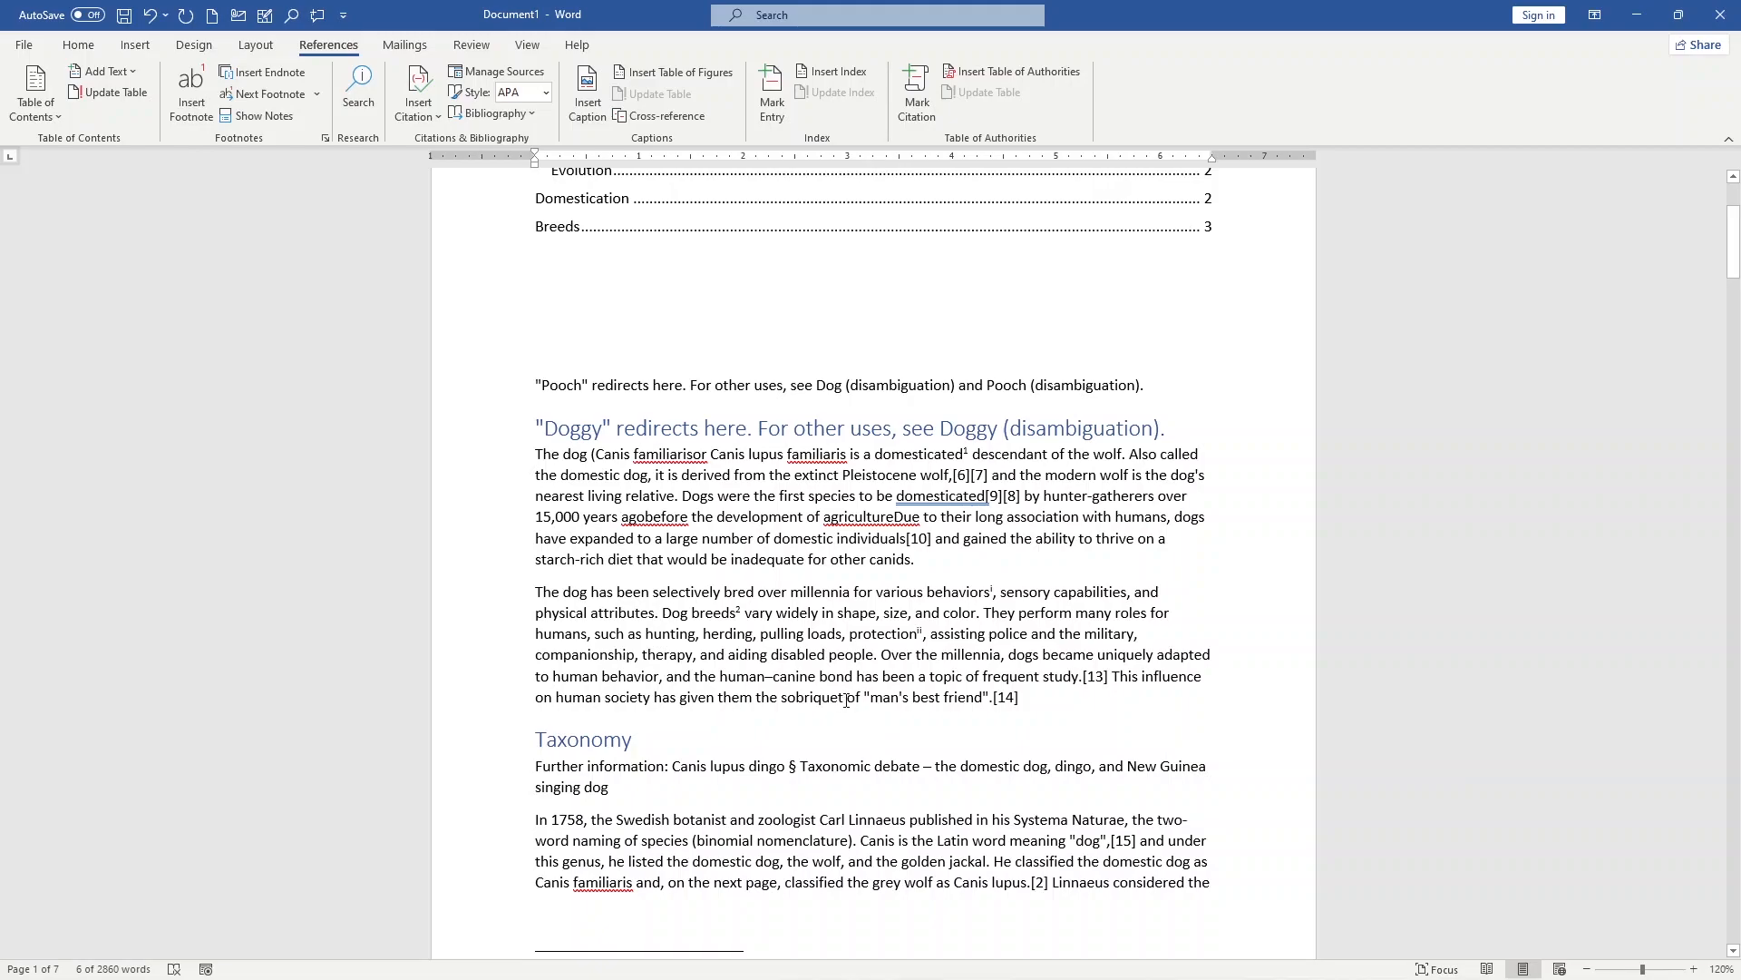
{"action": "left_click", "coordinate": [650, 697]}
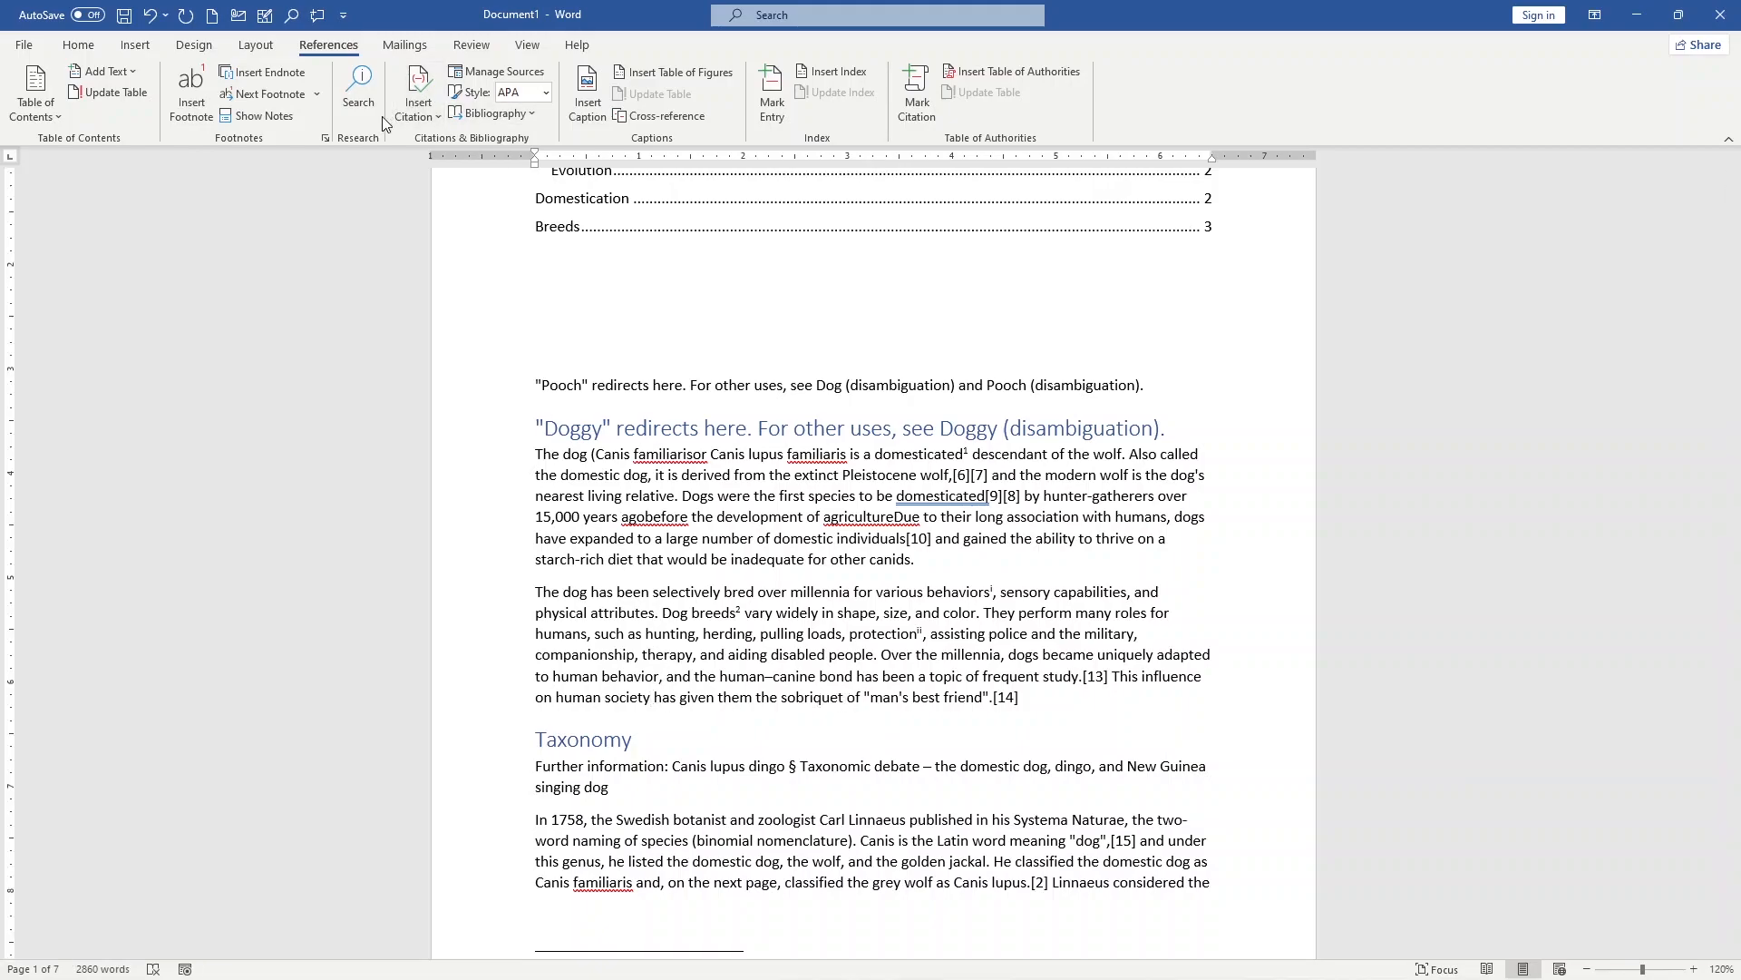
{"action": "left_click", "coordinate": [413, 116]}
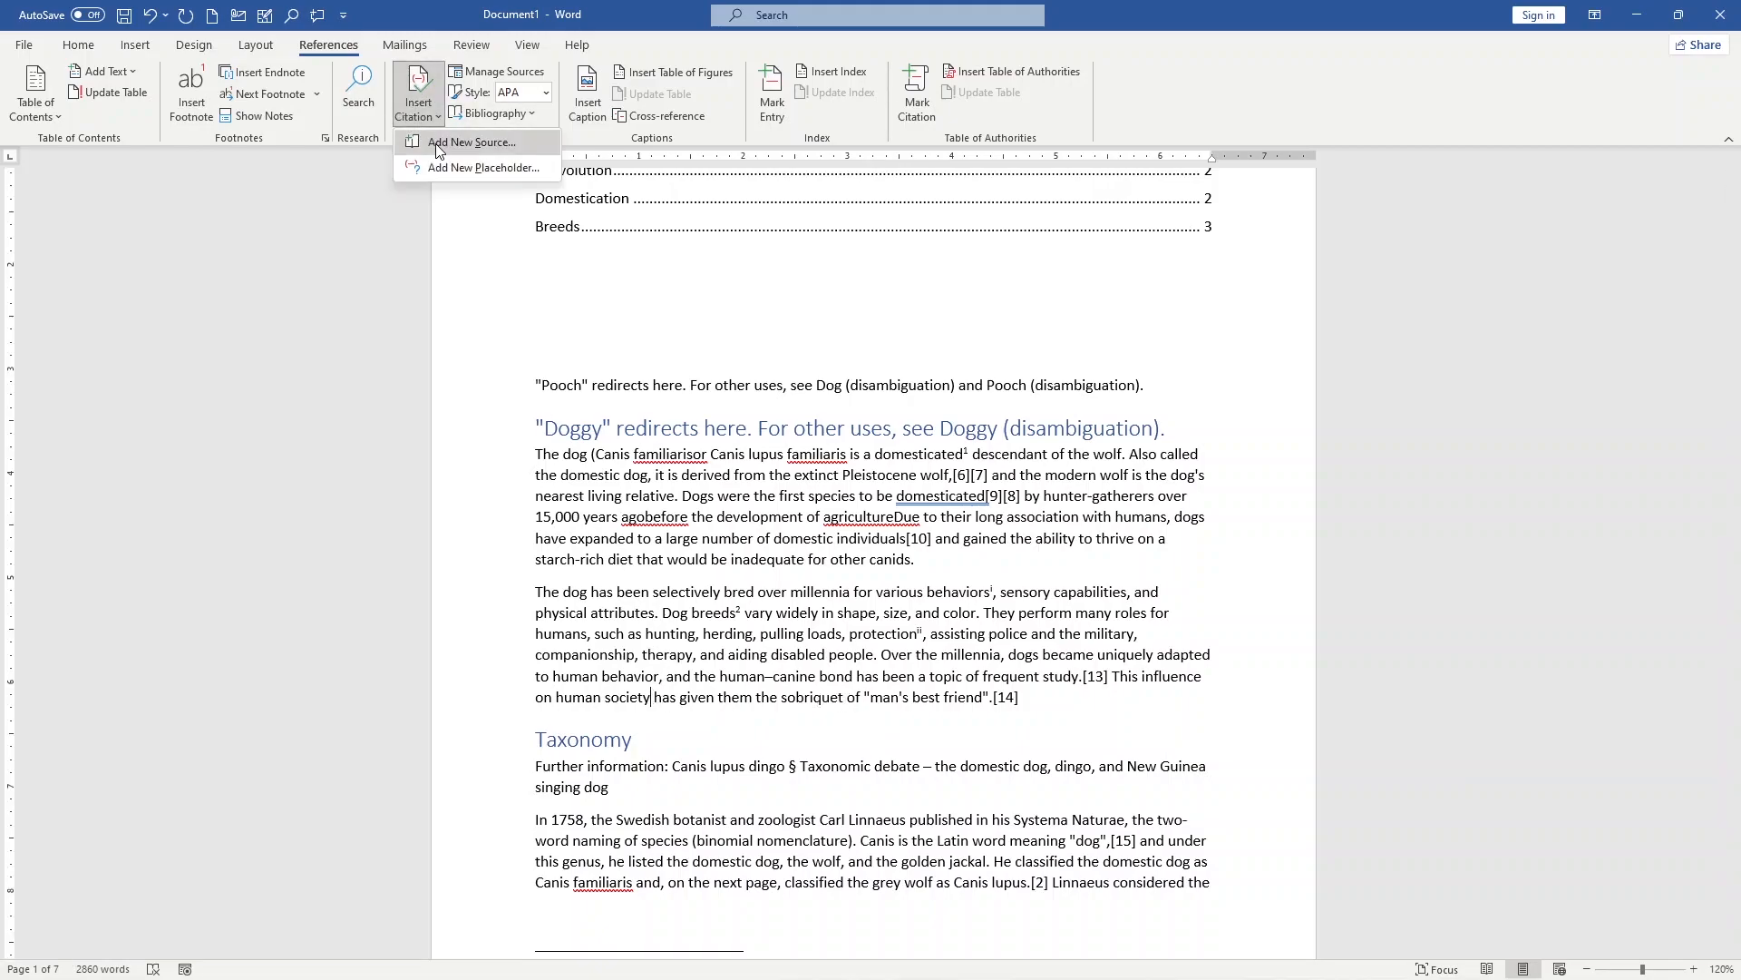
{"action": "left_click", "coordinate": [437, 145]}
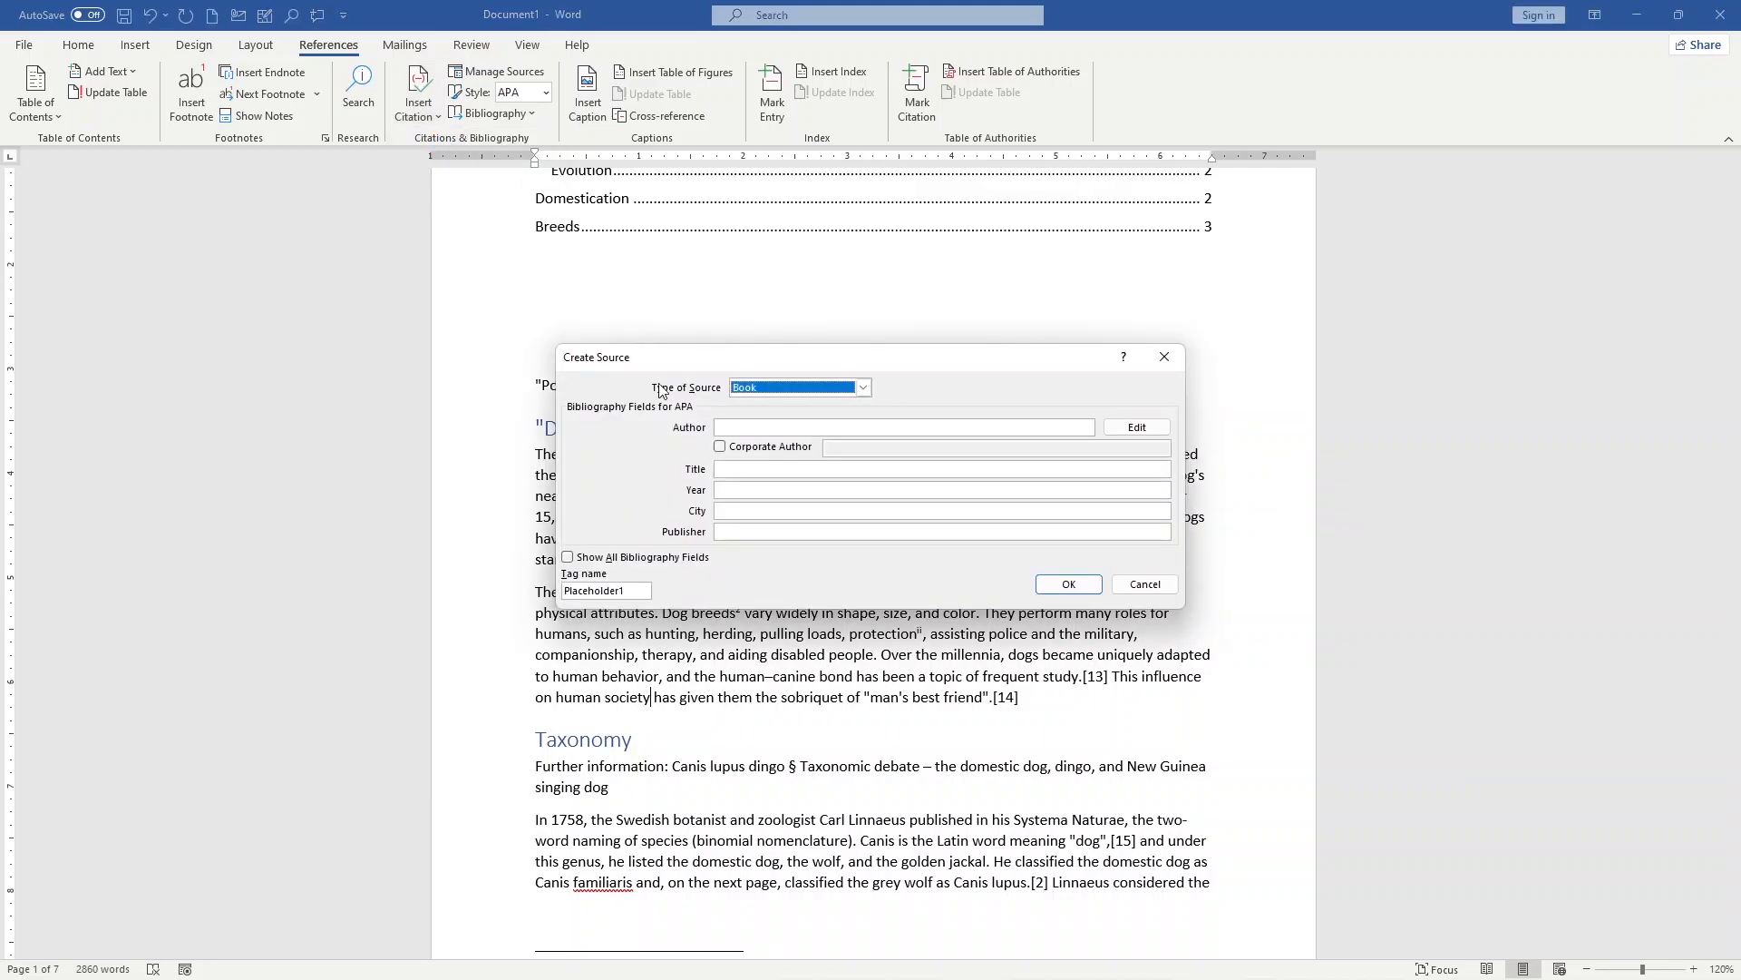
{"action": "left_click", "coordinate": [864, 389]}
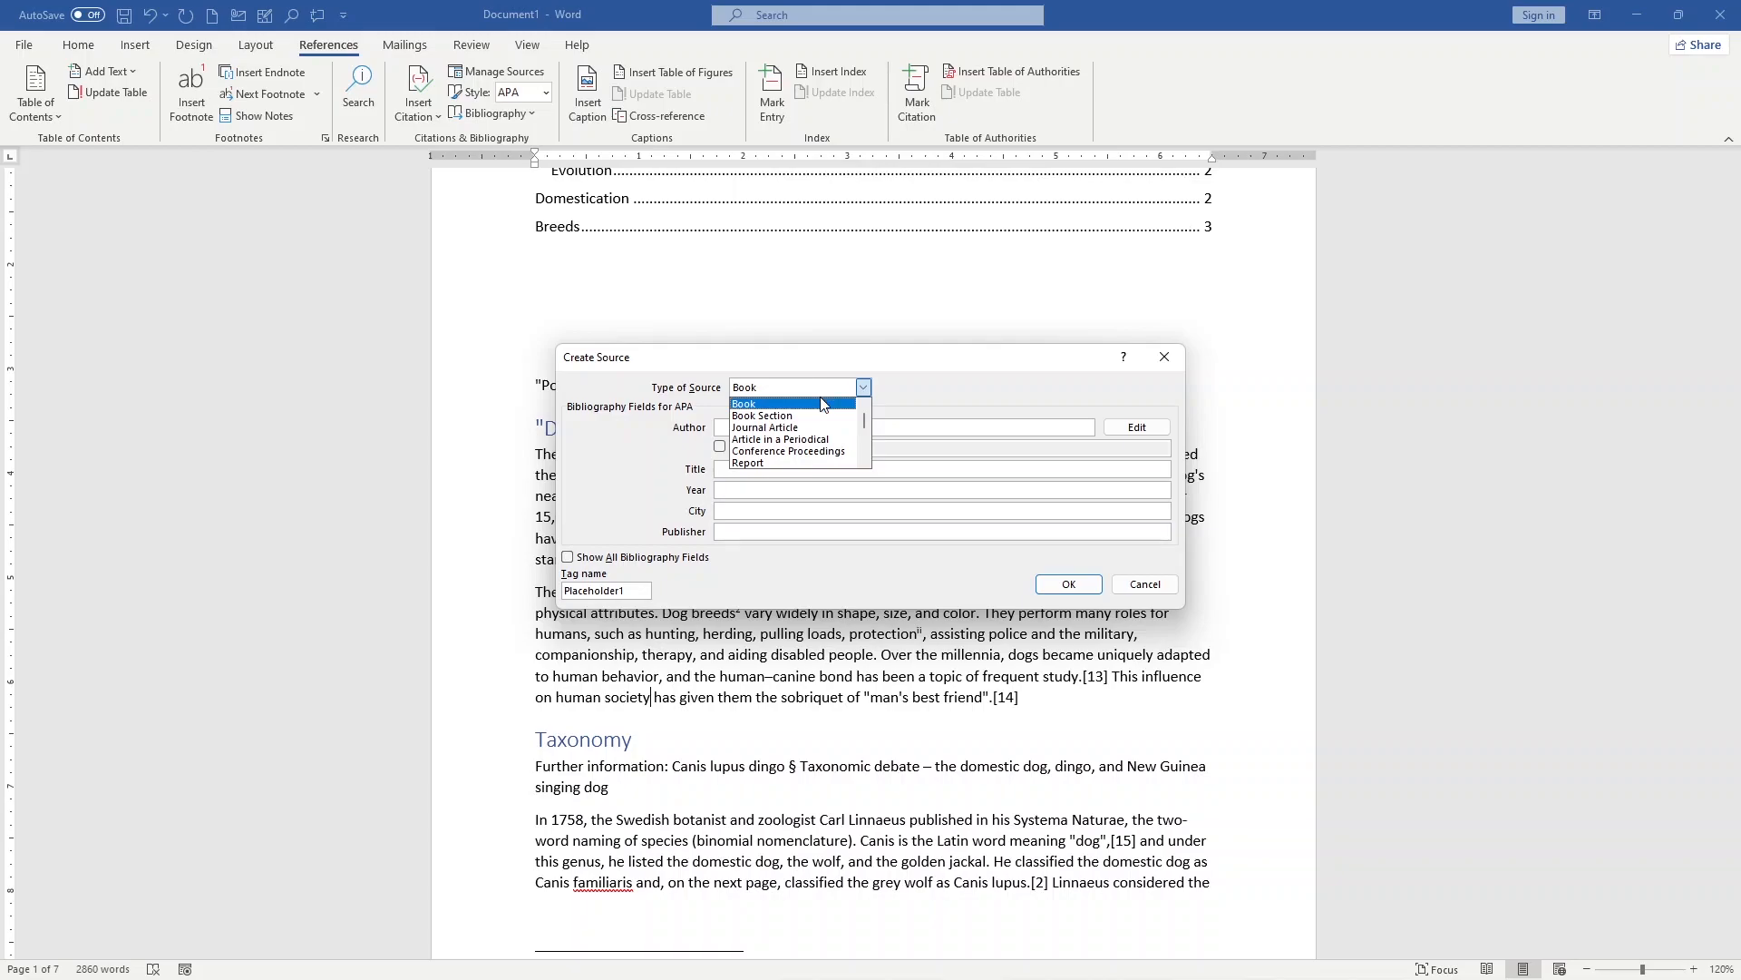
{"action": "left_click", "coordinate": [823, 402]}
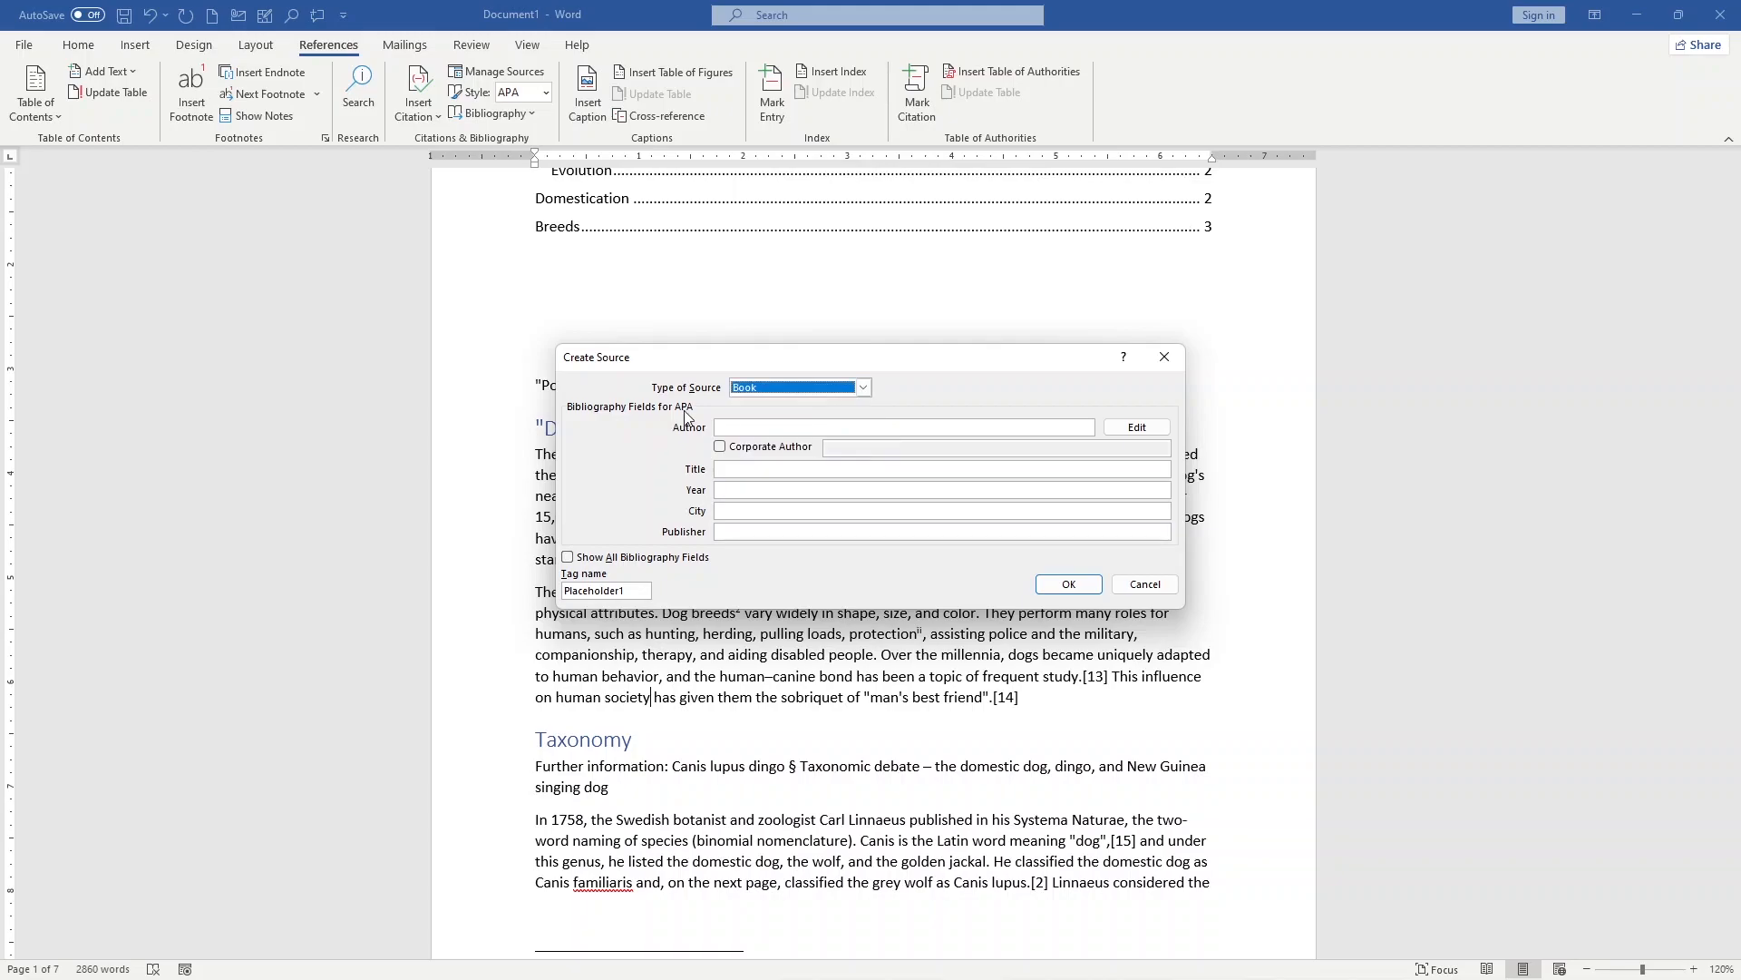
Step: Enter the source's author name and add a second author with last, first and middle names
{"action": "left_click", "coordinate": [741, 429]}
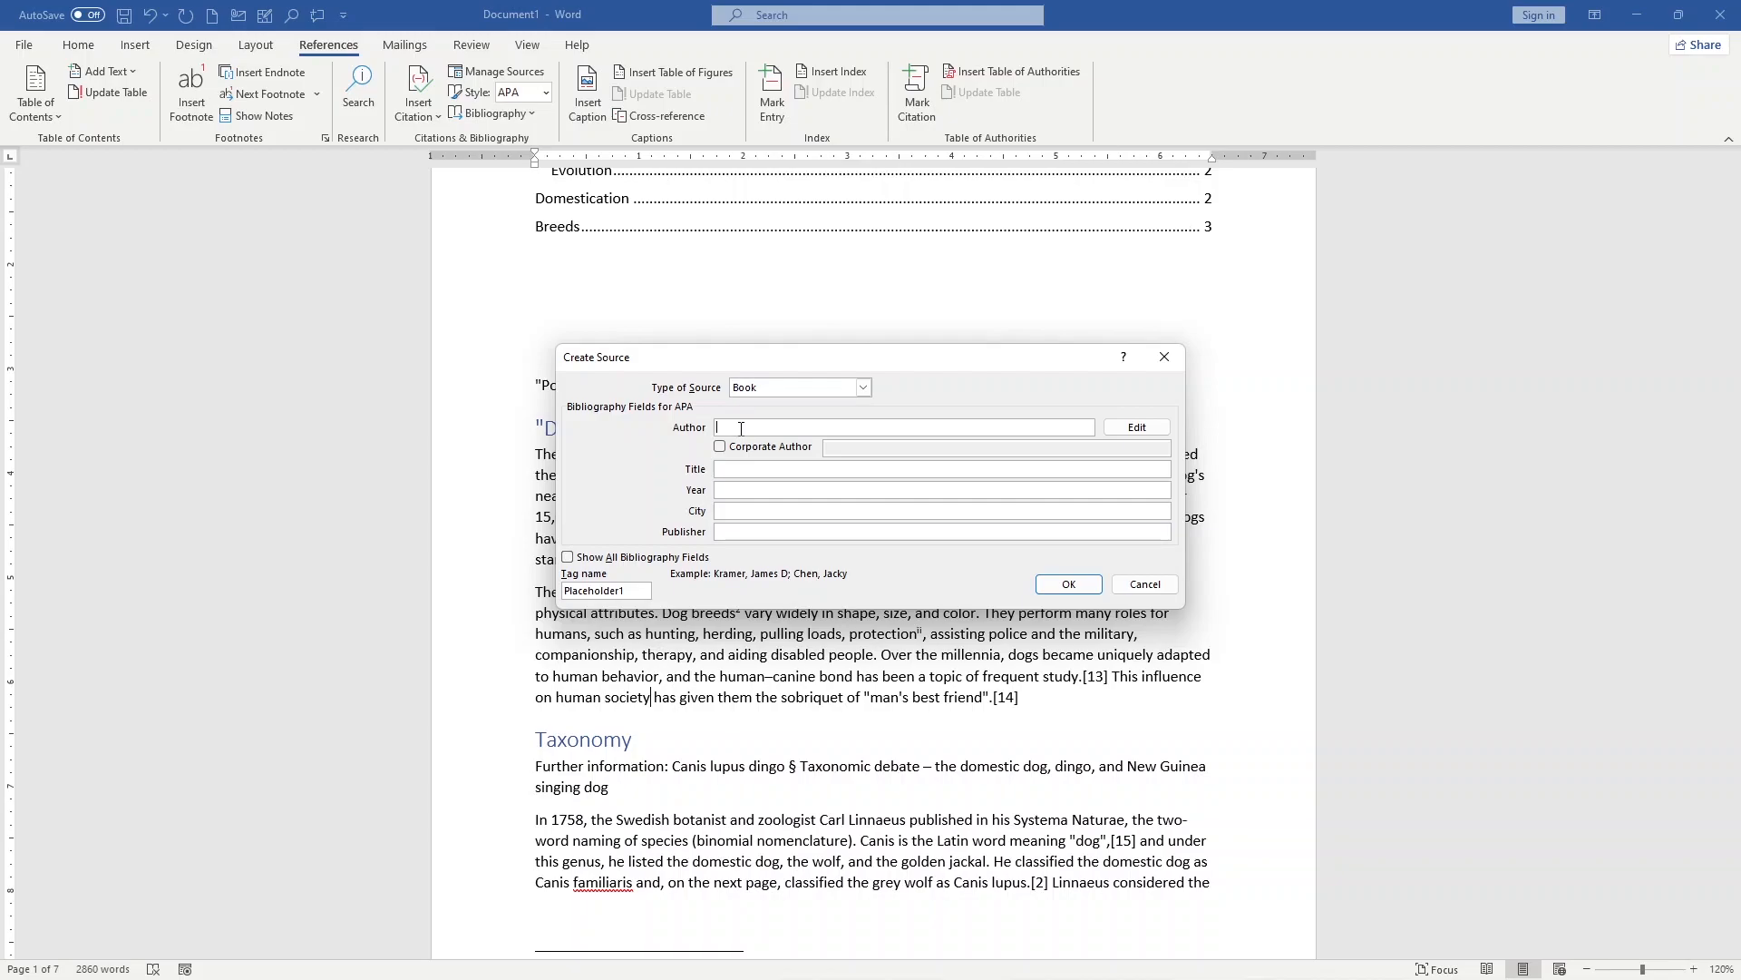
{"action": "type", "text": "james"}
{"action": "left_click", "coordinate": [1144, 429]}
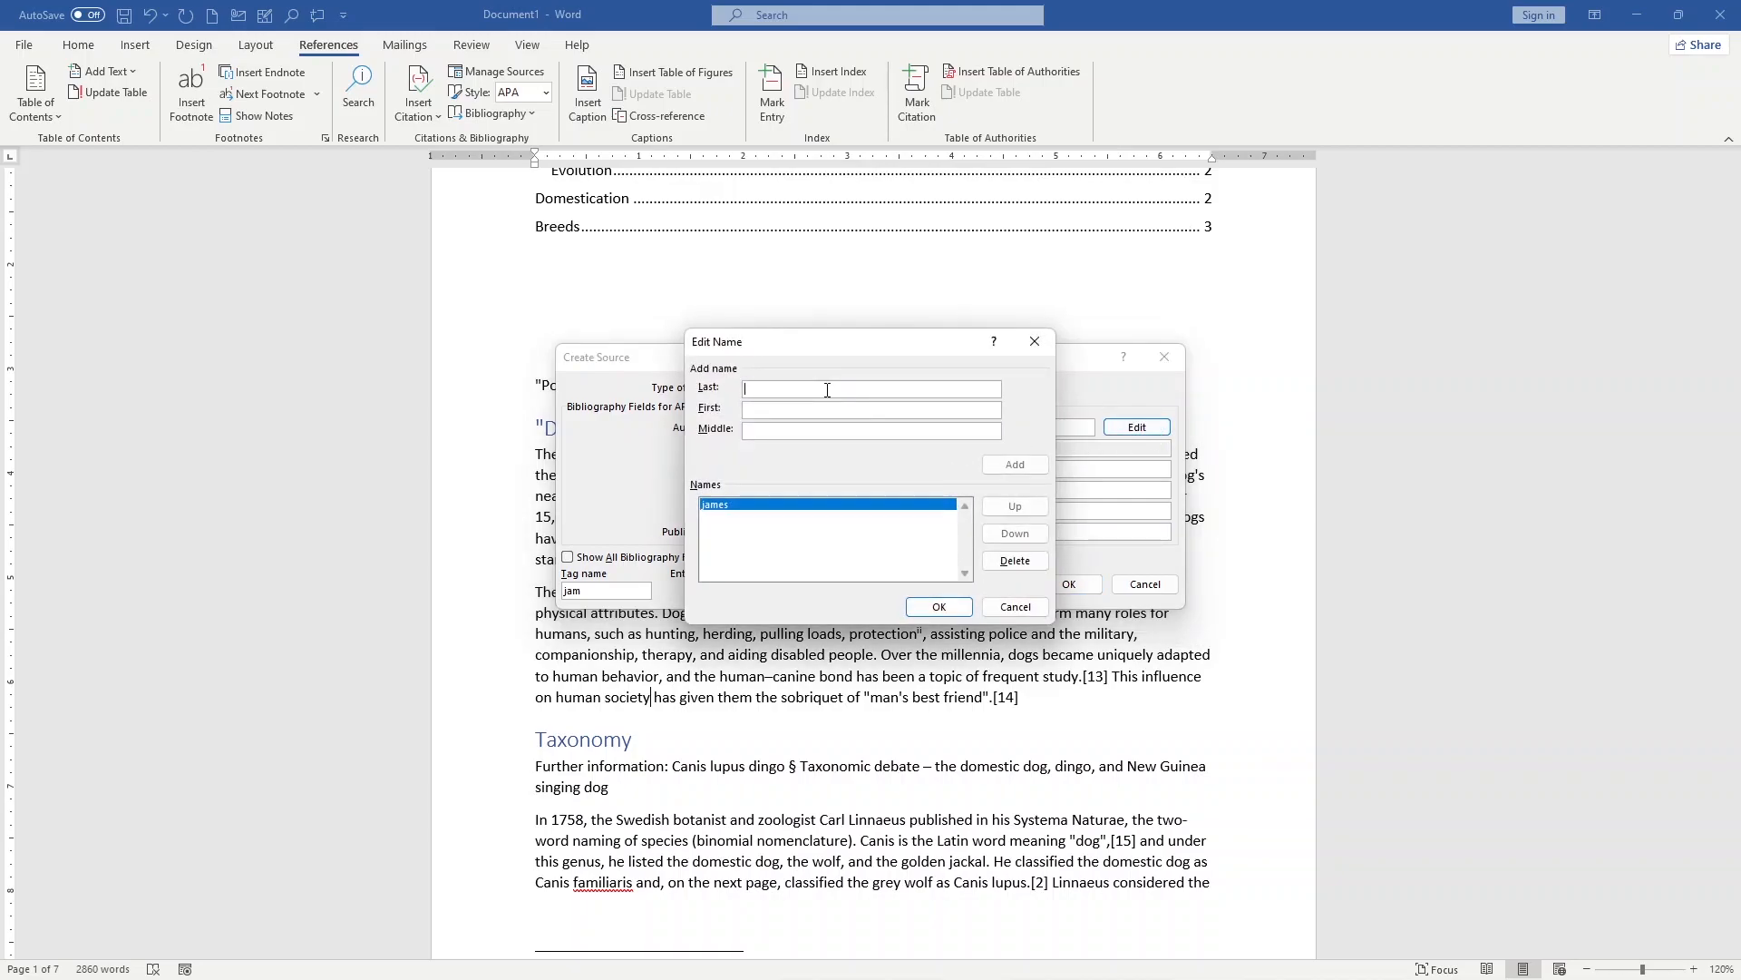
{"action": "type", "text": "james"}
{"action": "left_click", "coordinate": [797, 413]}
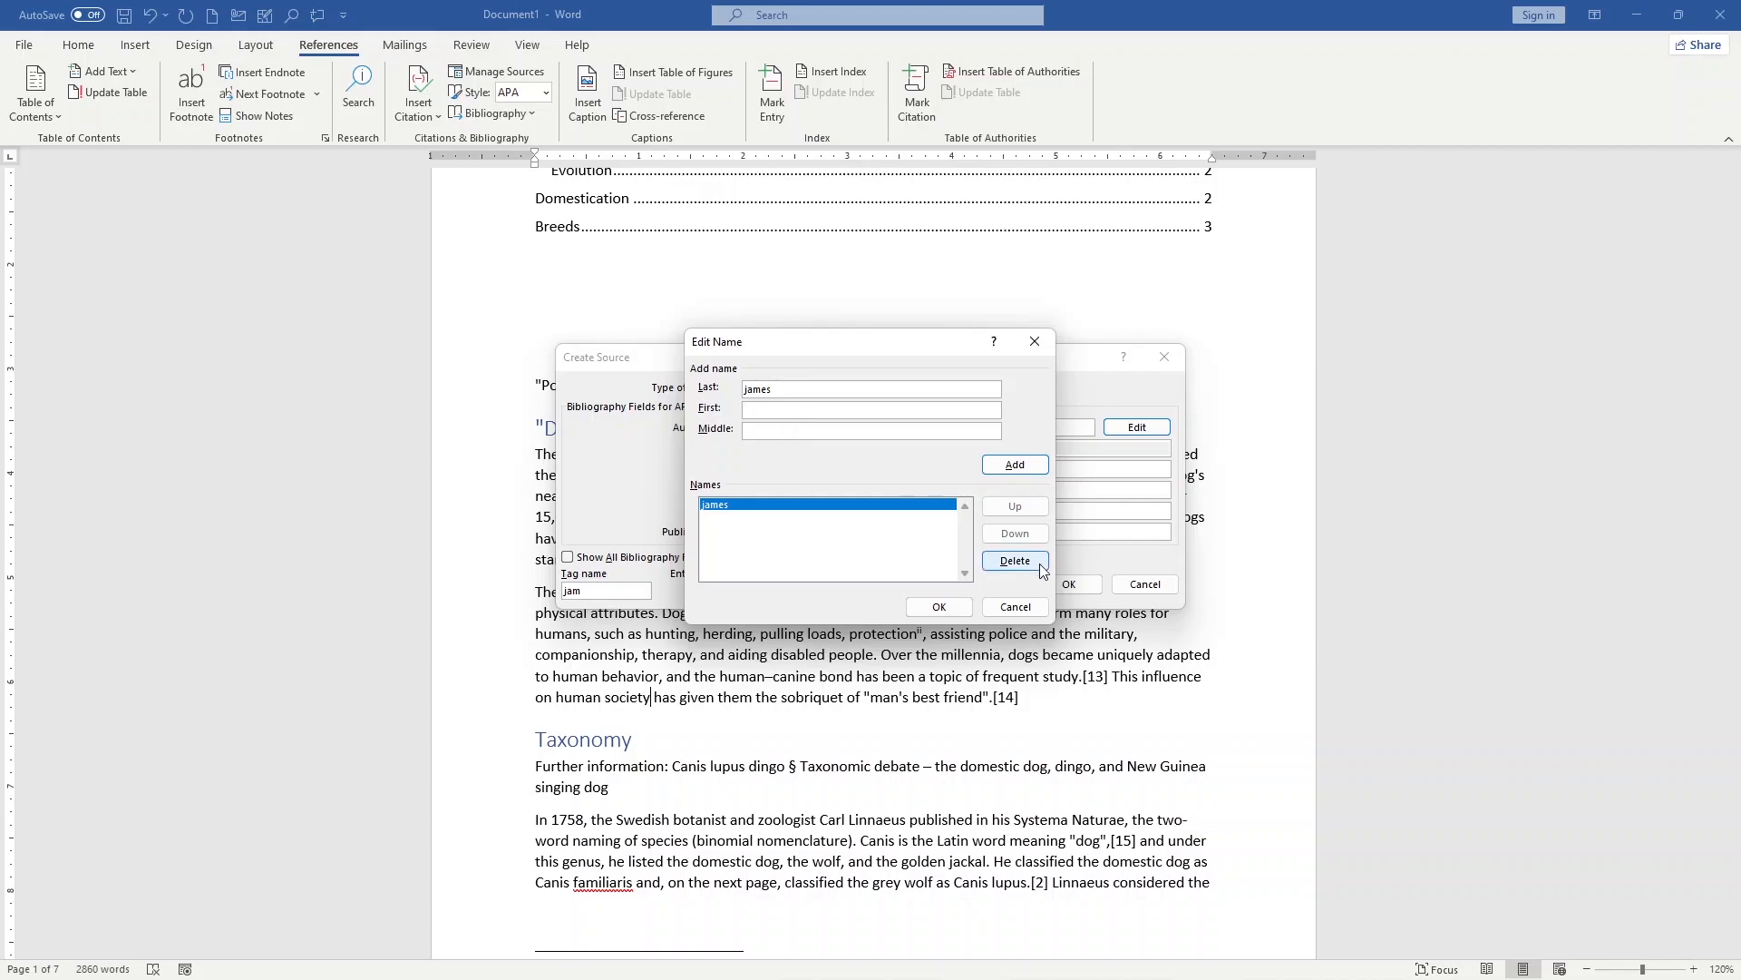
{"action": "type", "text": "Mr"}
{"action": "left_click", "coordinate": [867, 428]}
{"action": "type", "text": "carry"}
{"action": "left_click", "coordinate": [1015, 465]}
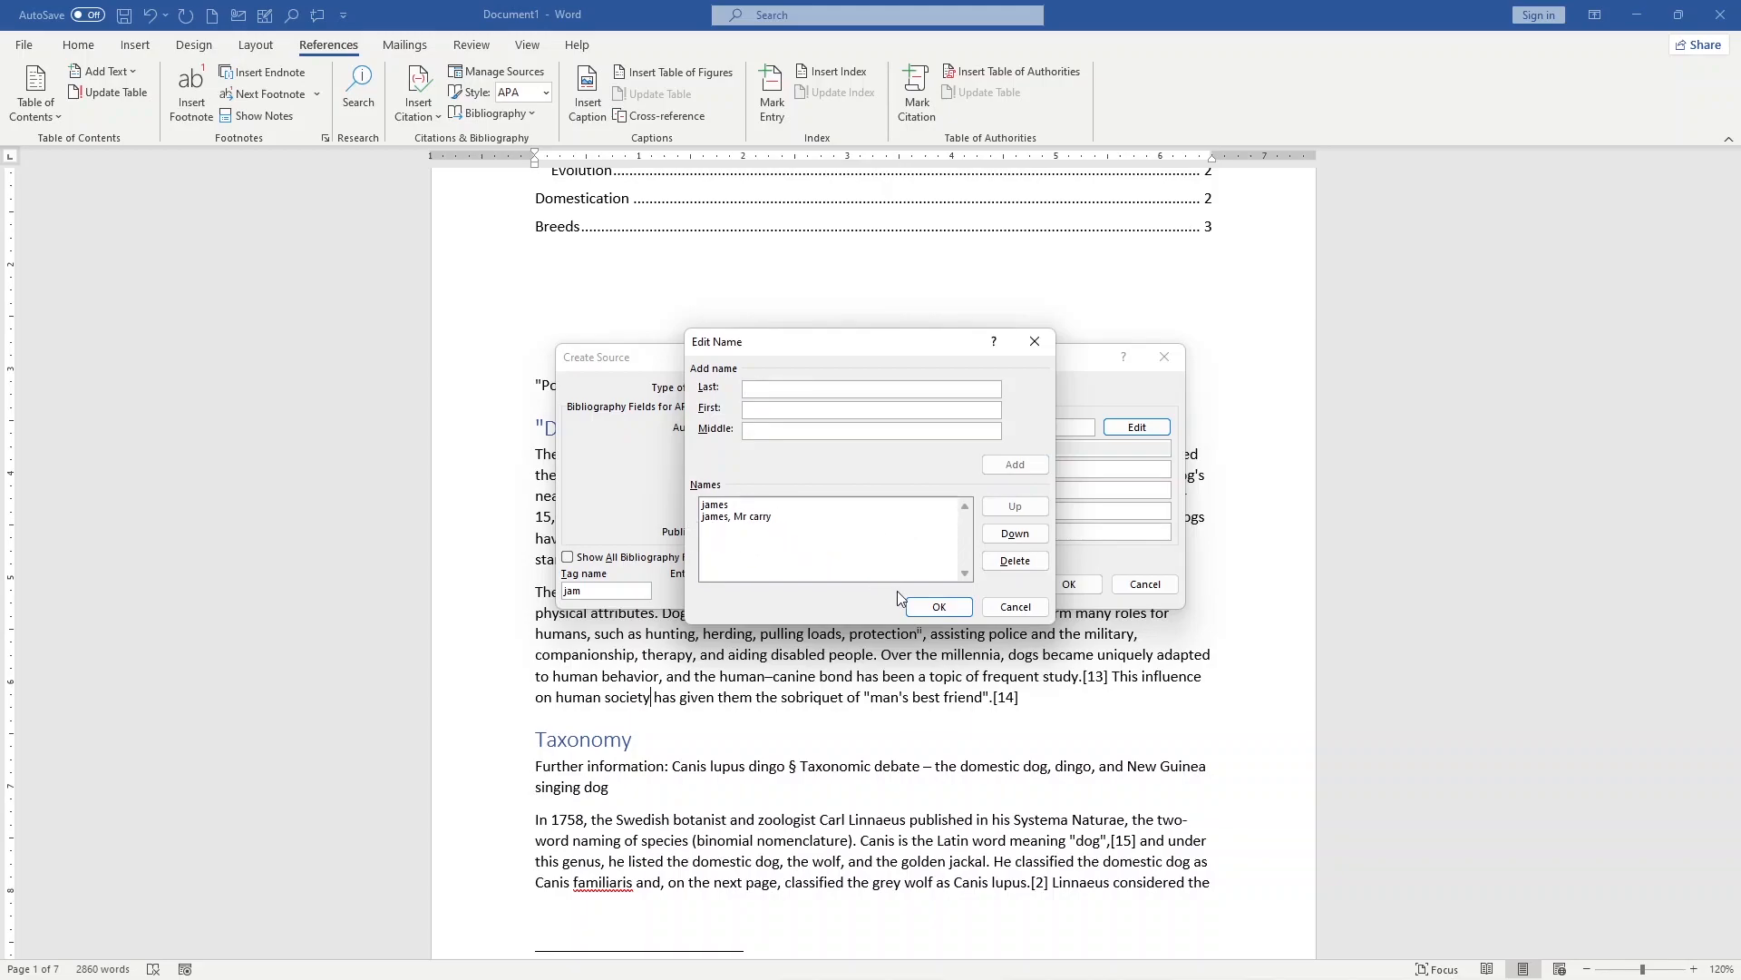
{"action": "left_click", "coordinate": [940, 607]}
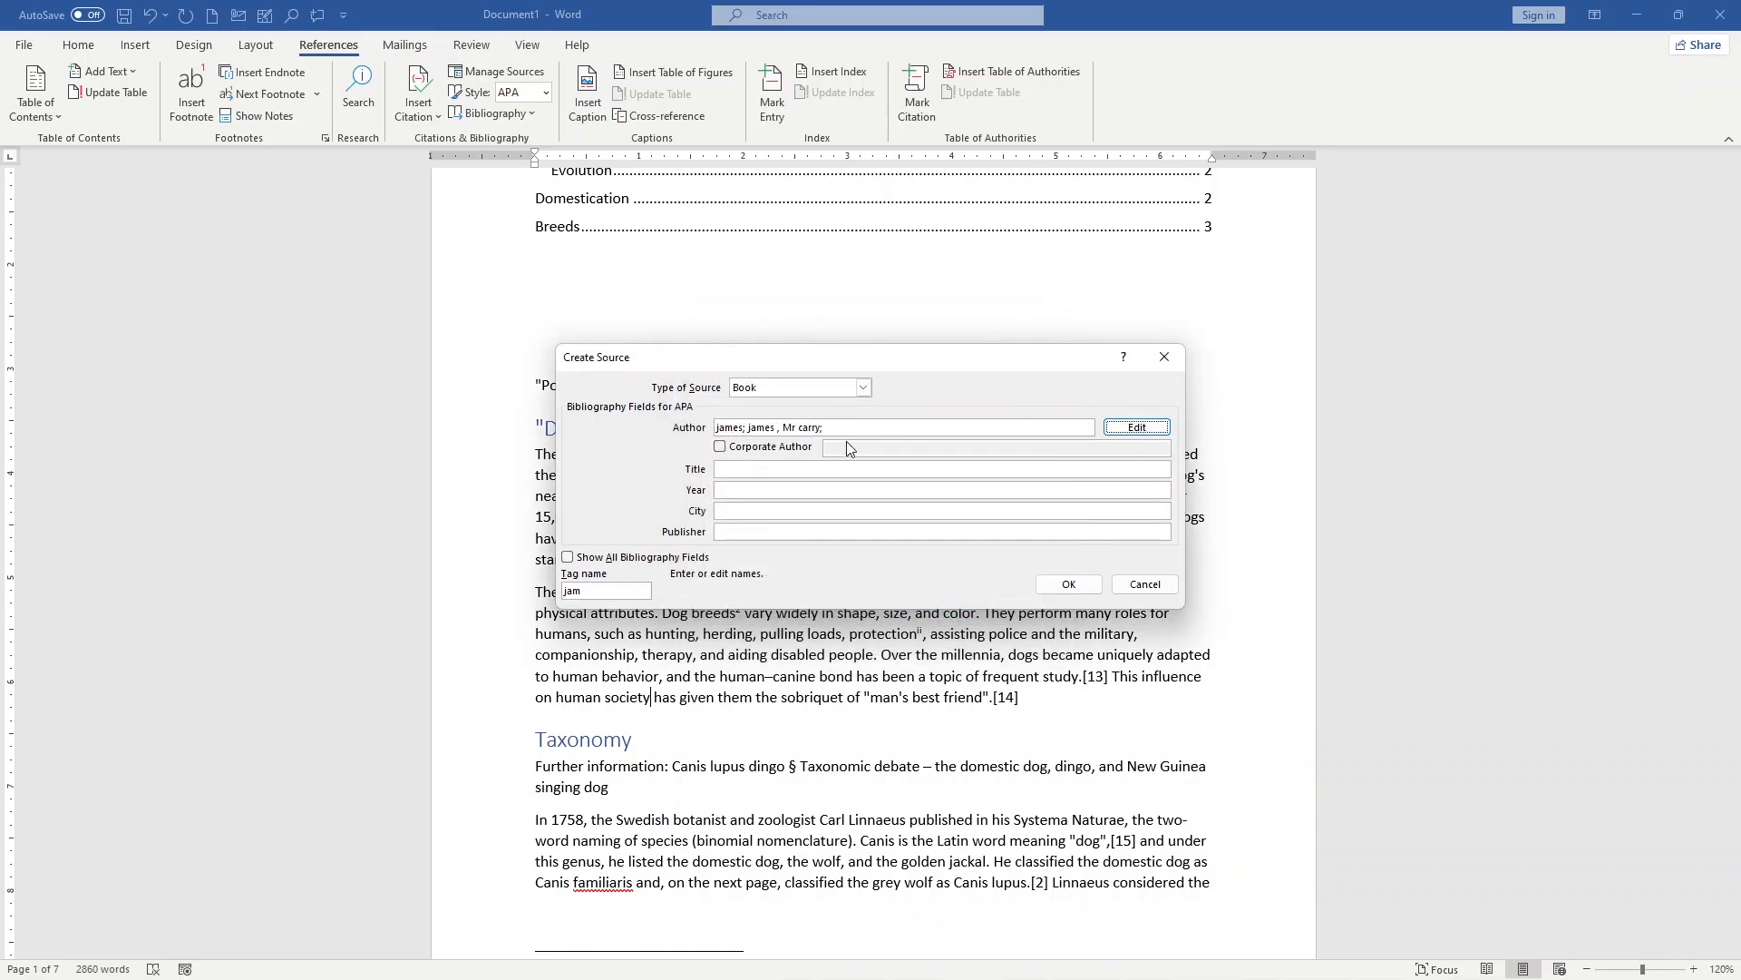
Step: Fill in the source's title "lost book", year 1998, city "newyork" and publisher "adventure works press"
{"action": "left_click", "coordinate": [749, 448]}
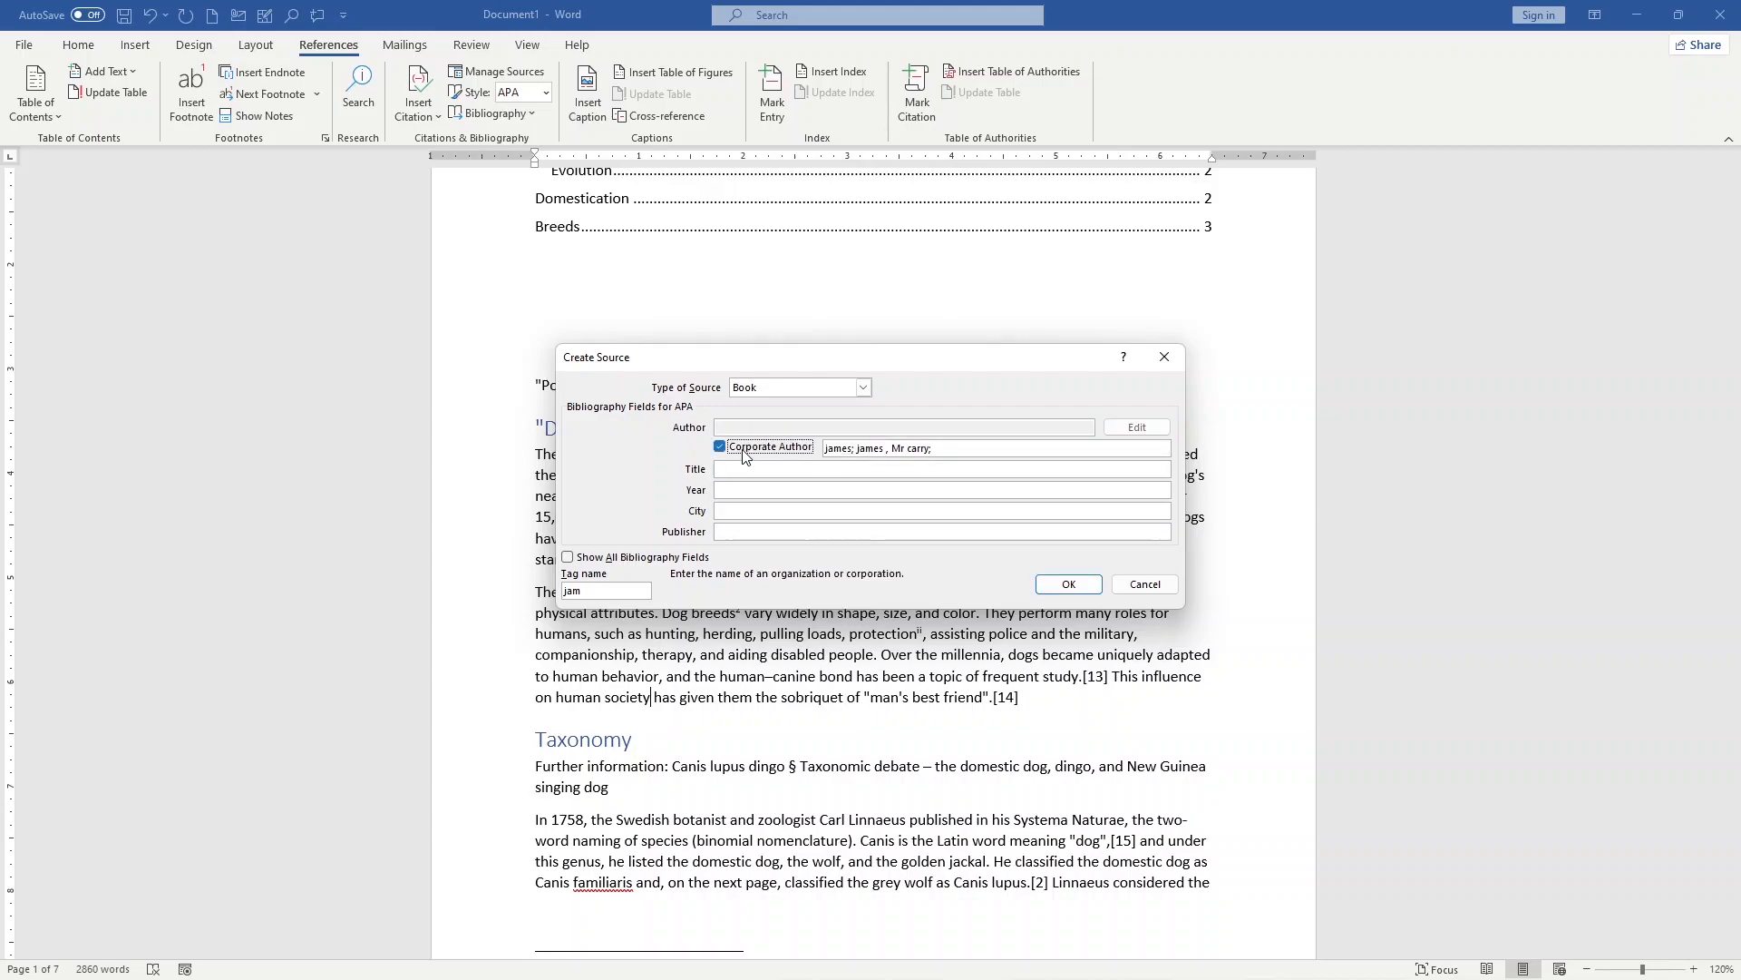
{"action": "left_click", "coordinate": [768, 449]}
{"action": "left_click", "coordinate": [784, 470]}
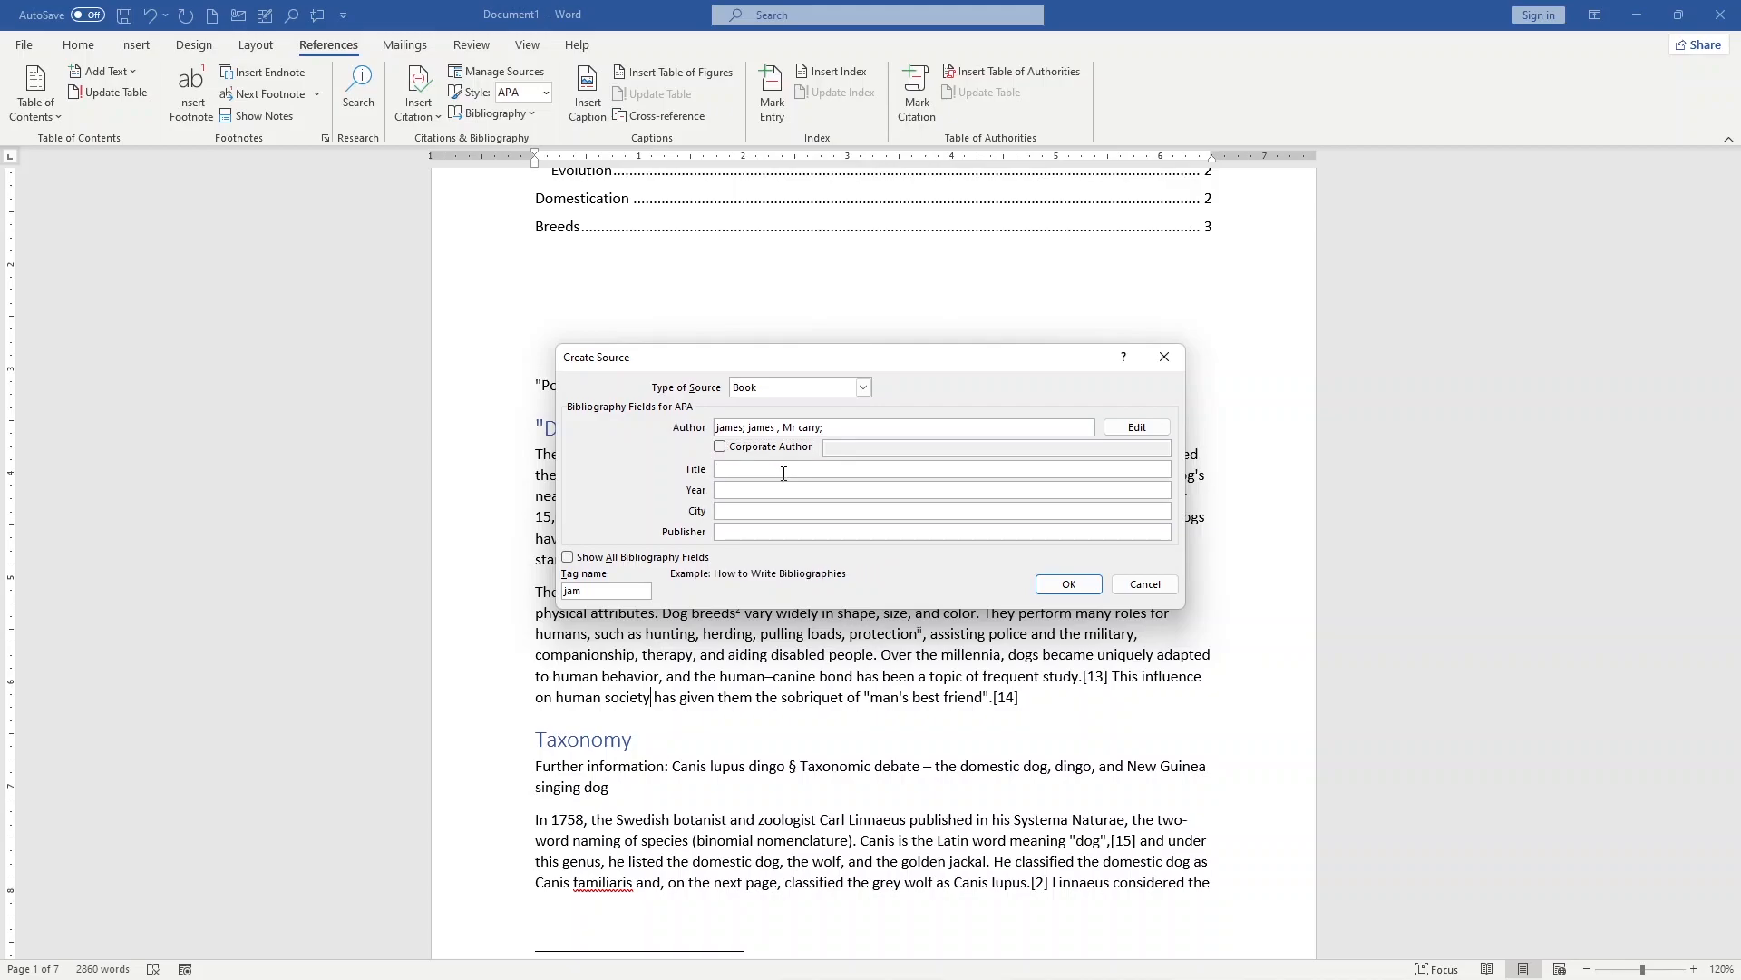
{"action": "type", "text": "lost book"}
{"action": "left_click", "coordinate": [778, 493]}
{"action": "type", "text": "1999"}
{"action": "key", "text": "BackSpace"}
{"action": "type", "text": "8"}
{"action": "key", "text": "Tab"}
{"action": "type", "text": "newyork"}
{"action": "left_click", "coordinate": [749, 535]}
{"action": "type", "text": "adventure works press"}
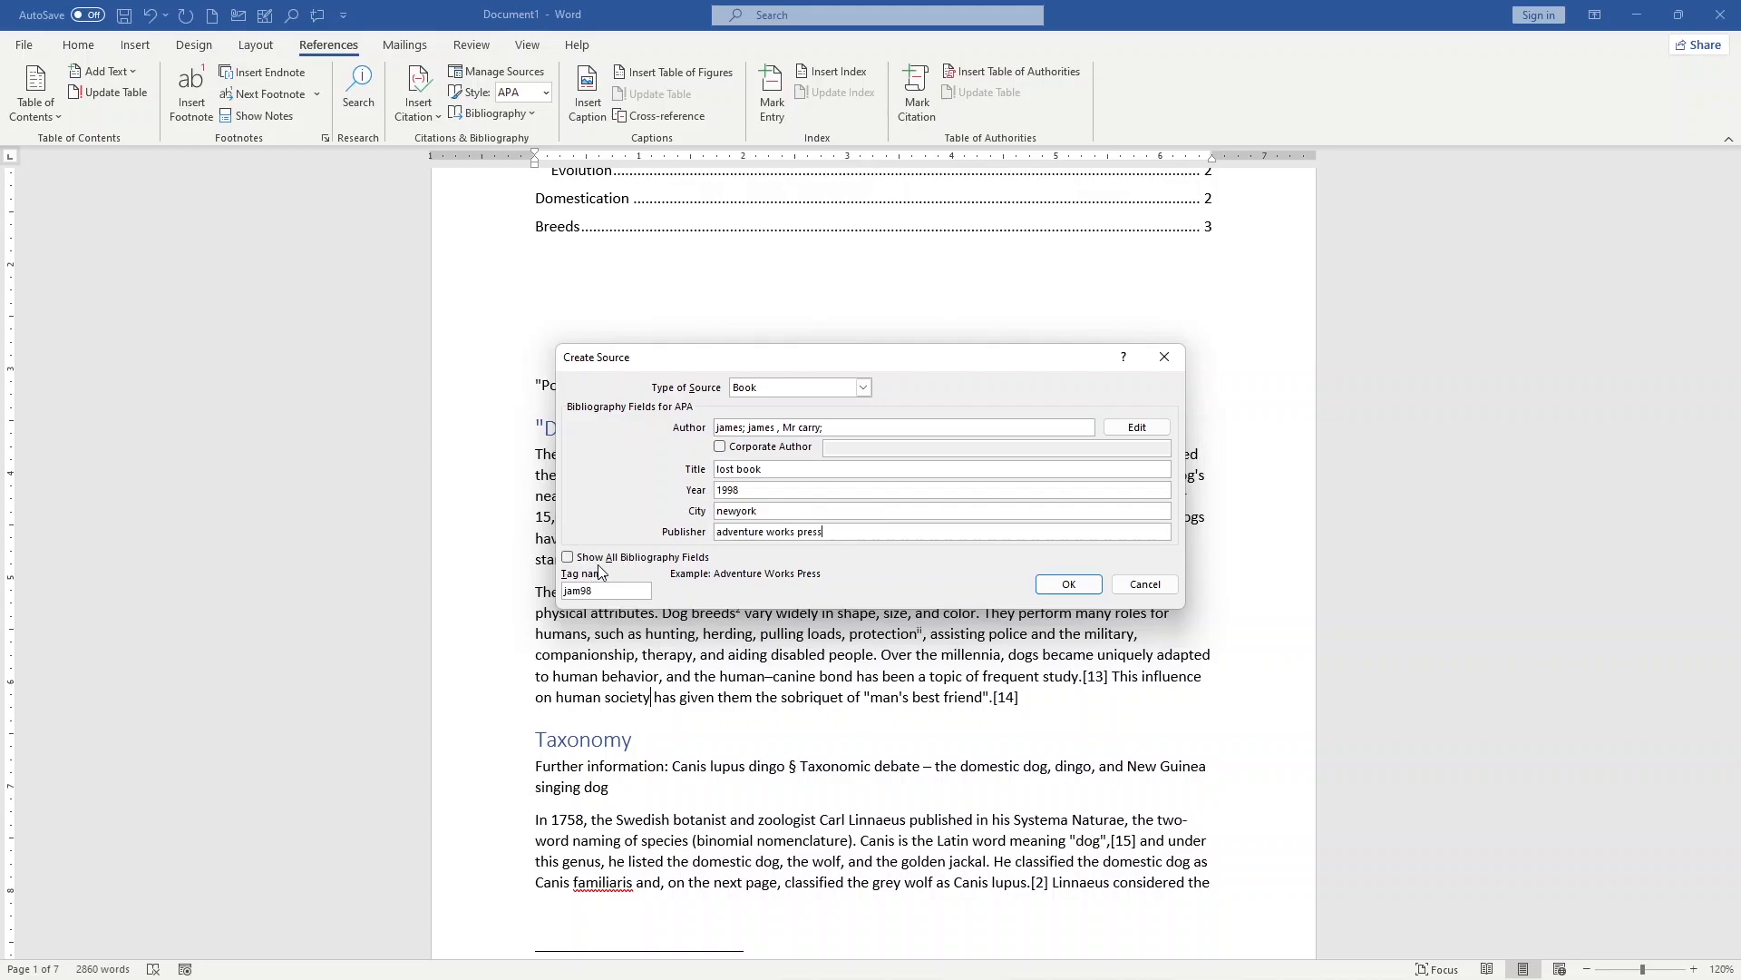
Step: Check the full set of bibliography fields, return to the short set and insert the citation
{"action": "left_click", "coordinate": [606, 557]}
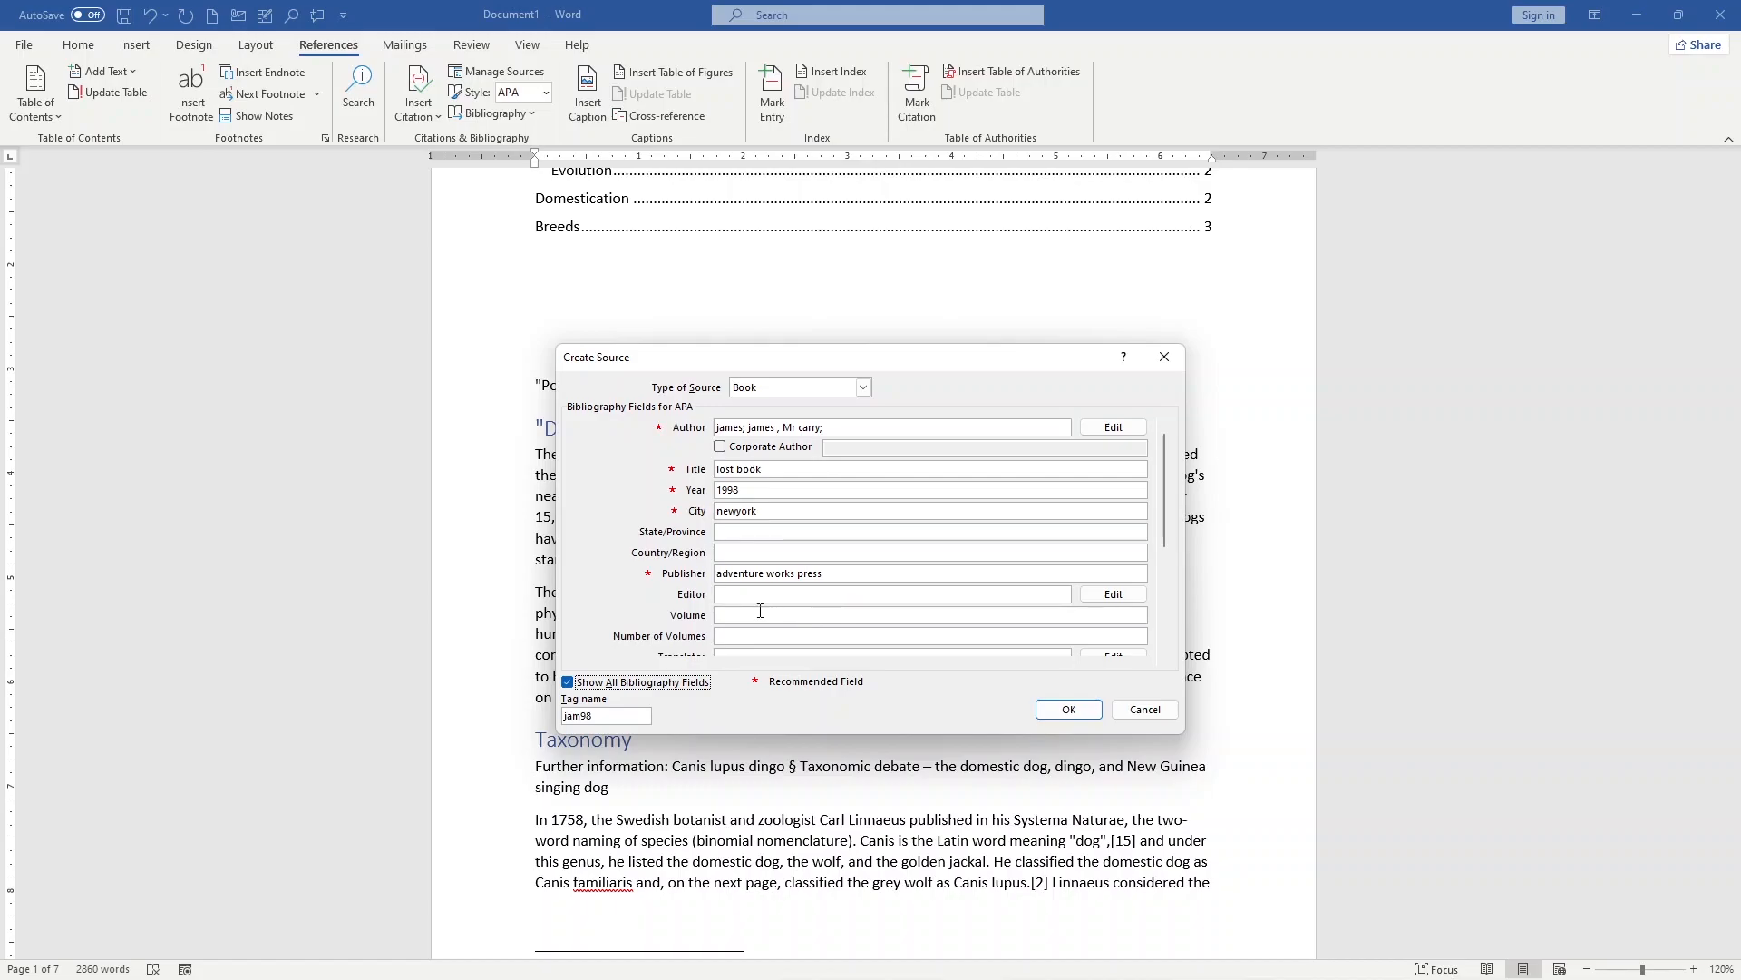
{"action": "left_click", "coordinate": [591, 682]}
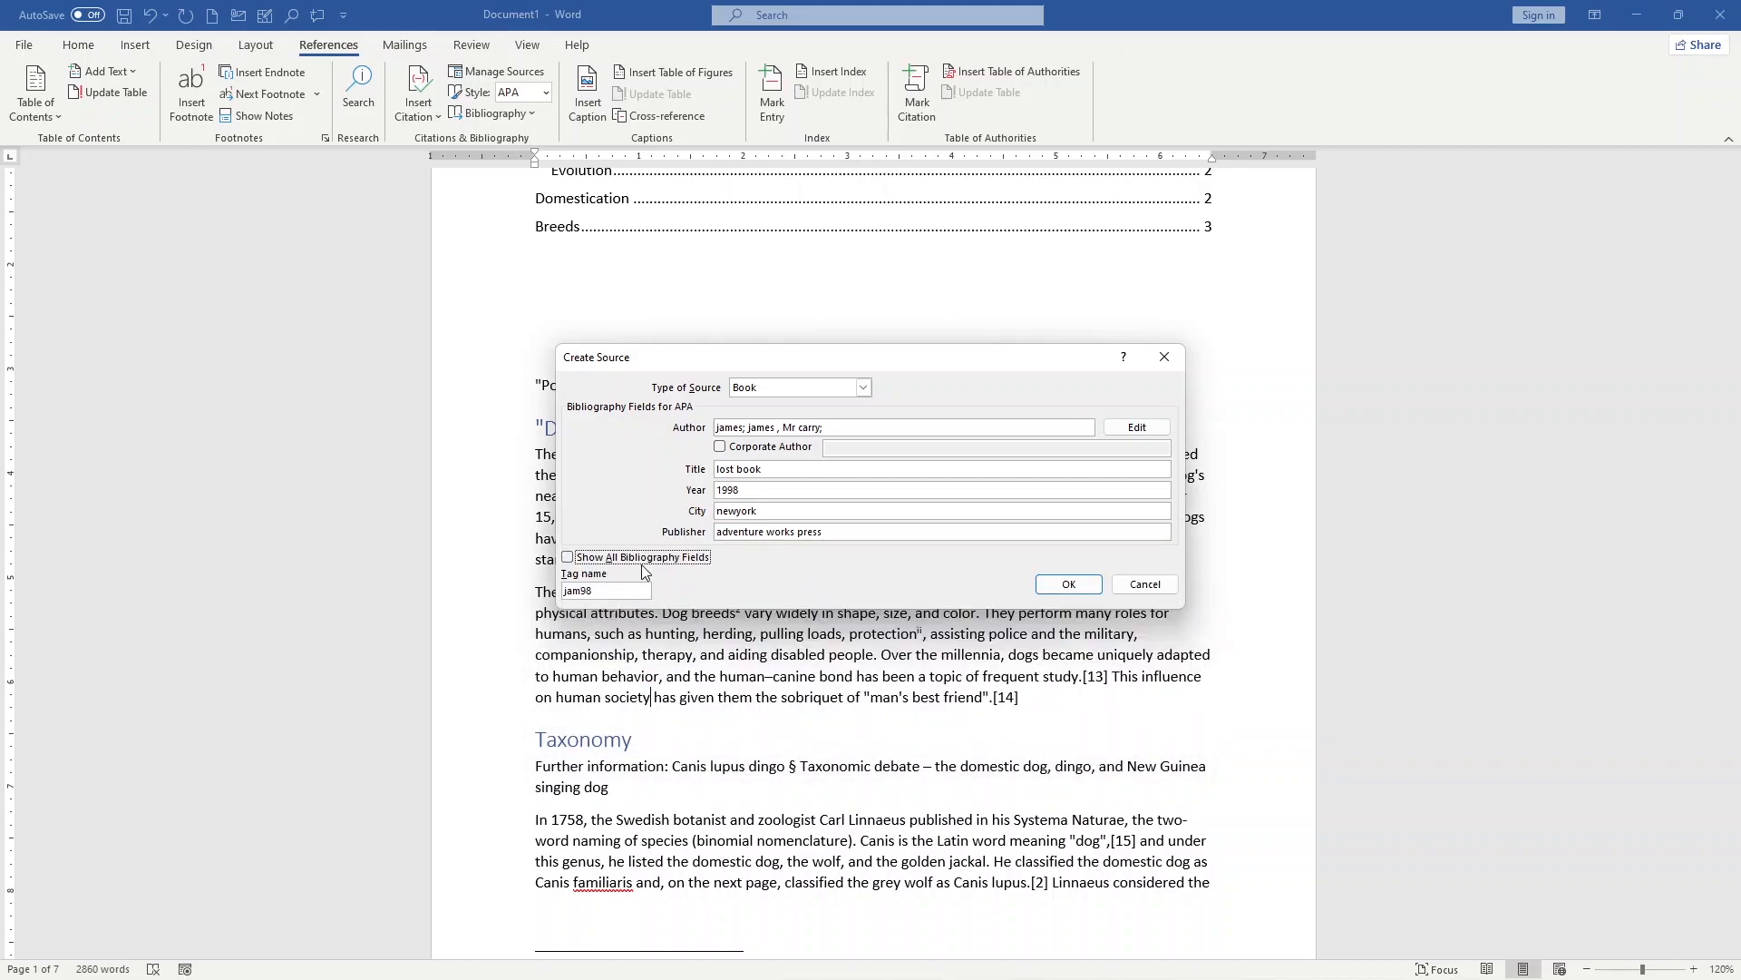
{"action": "left_click", "coordinate": [1079, 589]}
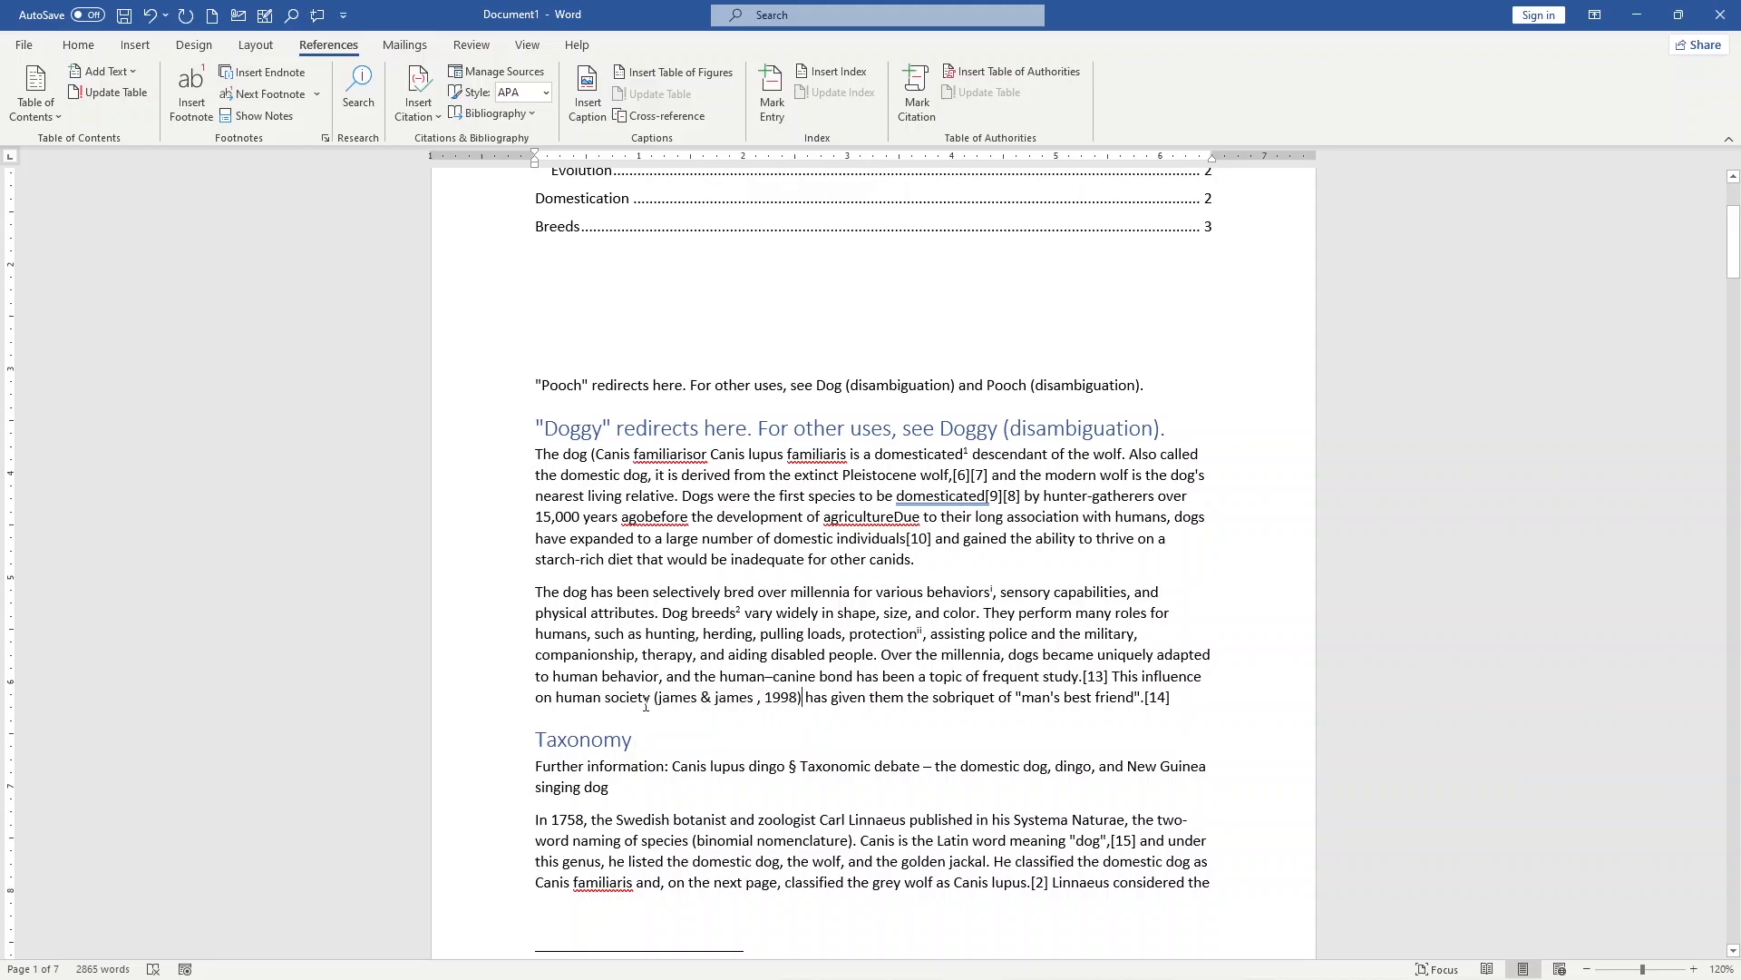
Step: Review the "lost book" source and its citation preview in the Source Manager
{"action": "scroll", "coordinate": [631, 700], "scroll_direction": "down", "scroll_amount": 6}
{"action": "scroll", "coordinate": [760, 702], "scroll_direction": "up", "scroll_amount": 6}
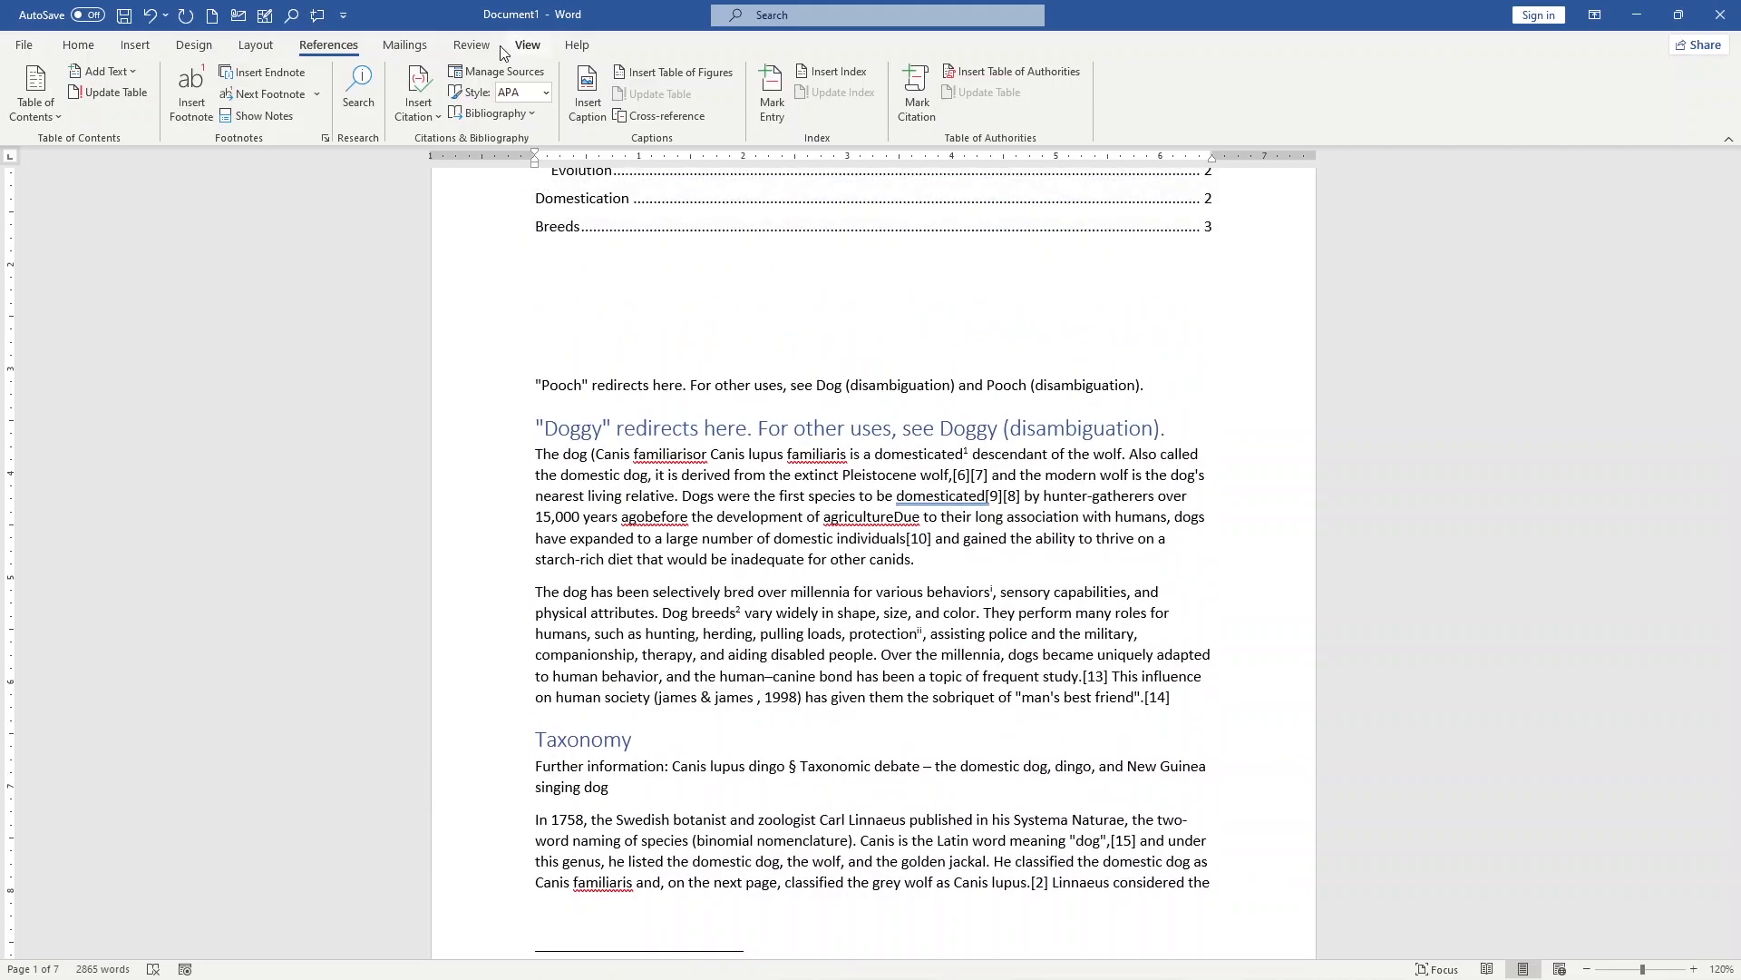
{"action": "left_click", "coordinate": [505, 72]}
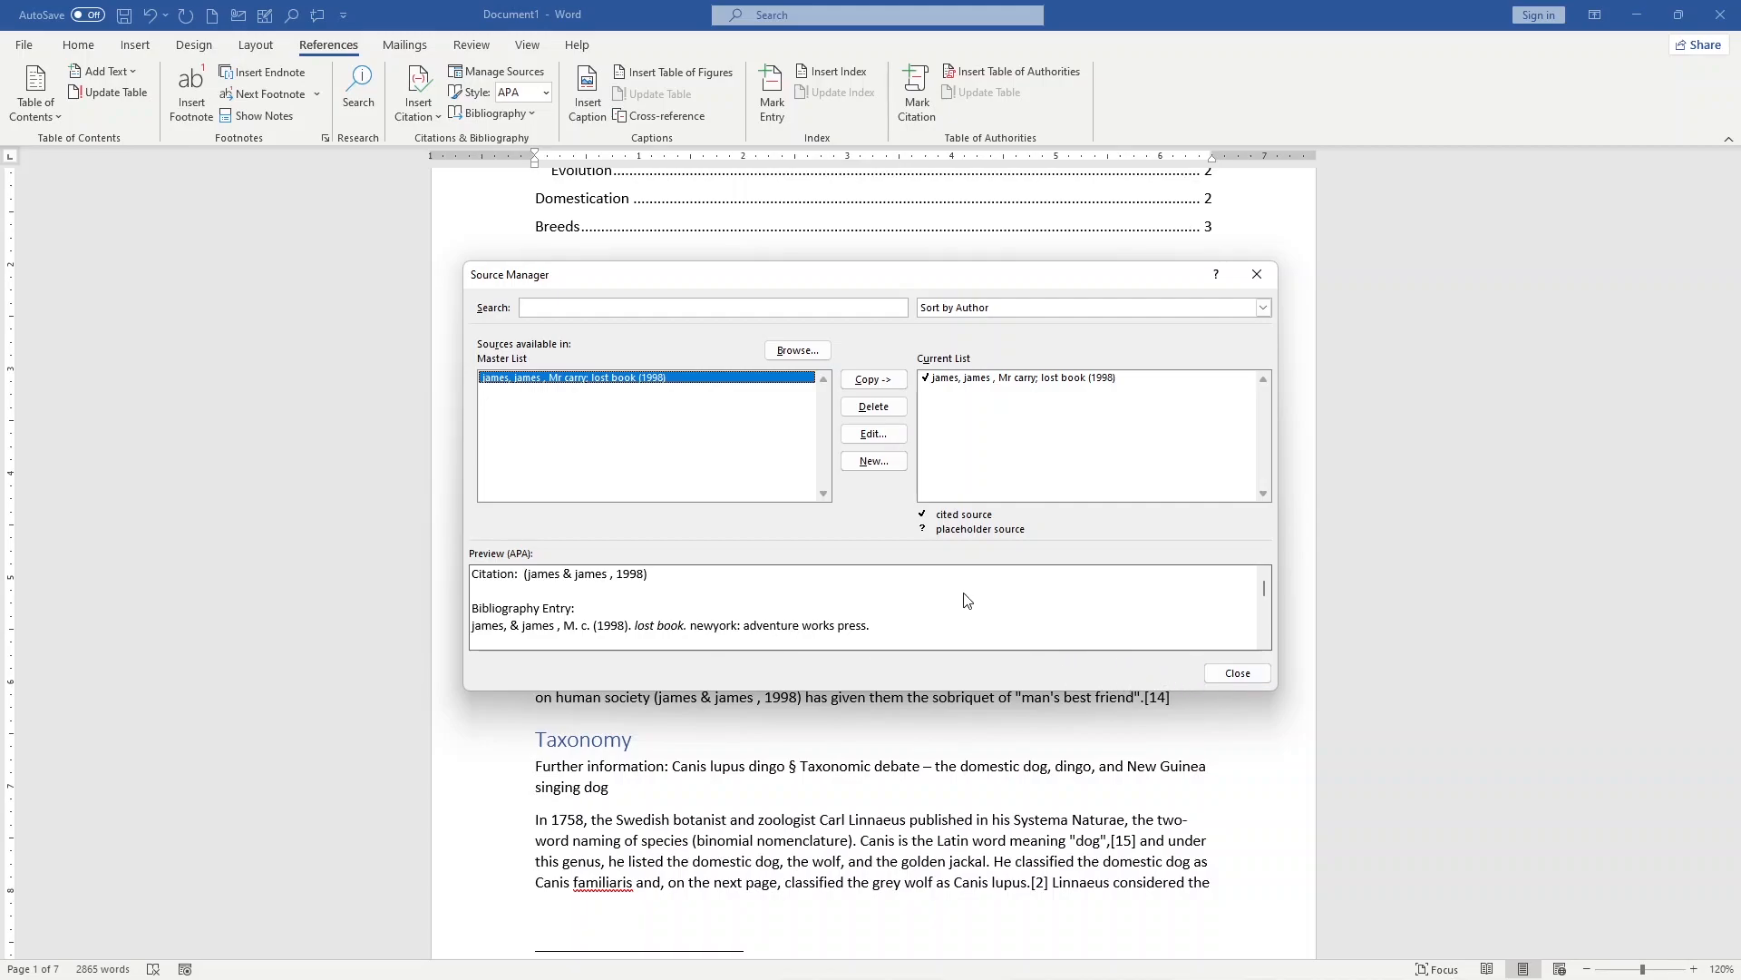
{"action": "left_click", "coordinate": [1237, 672]}
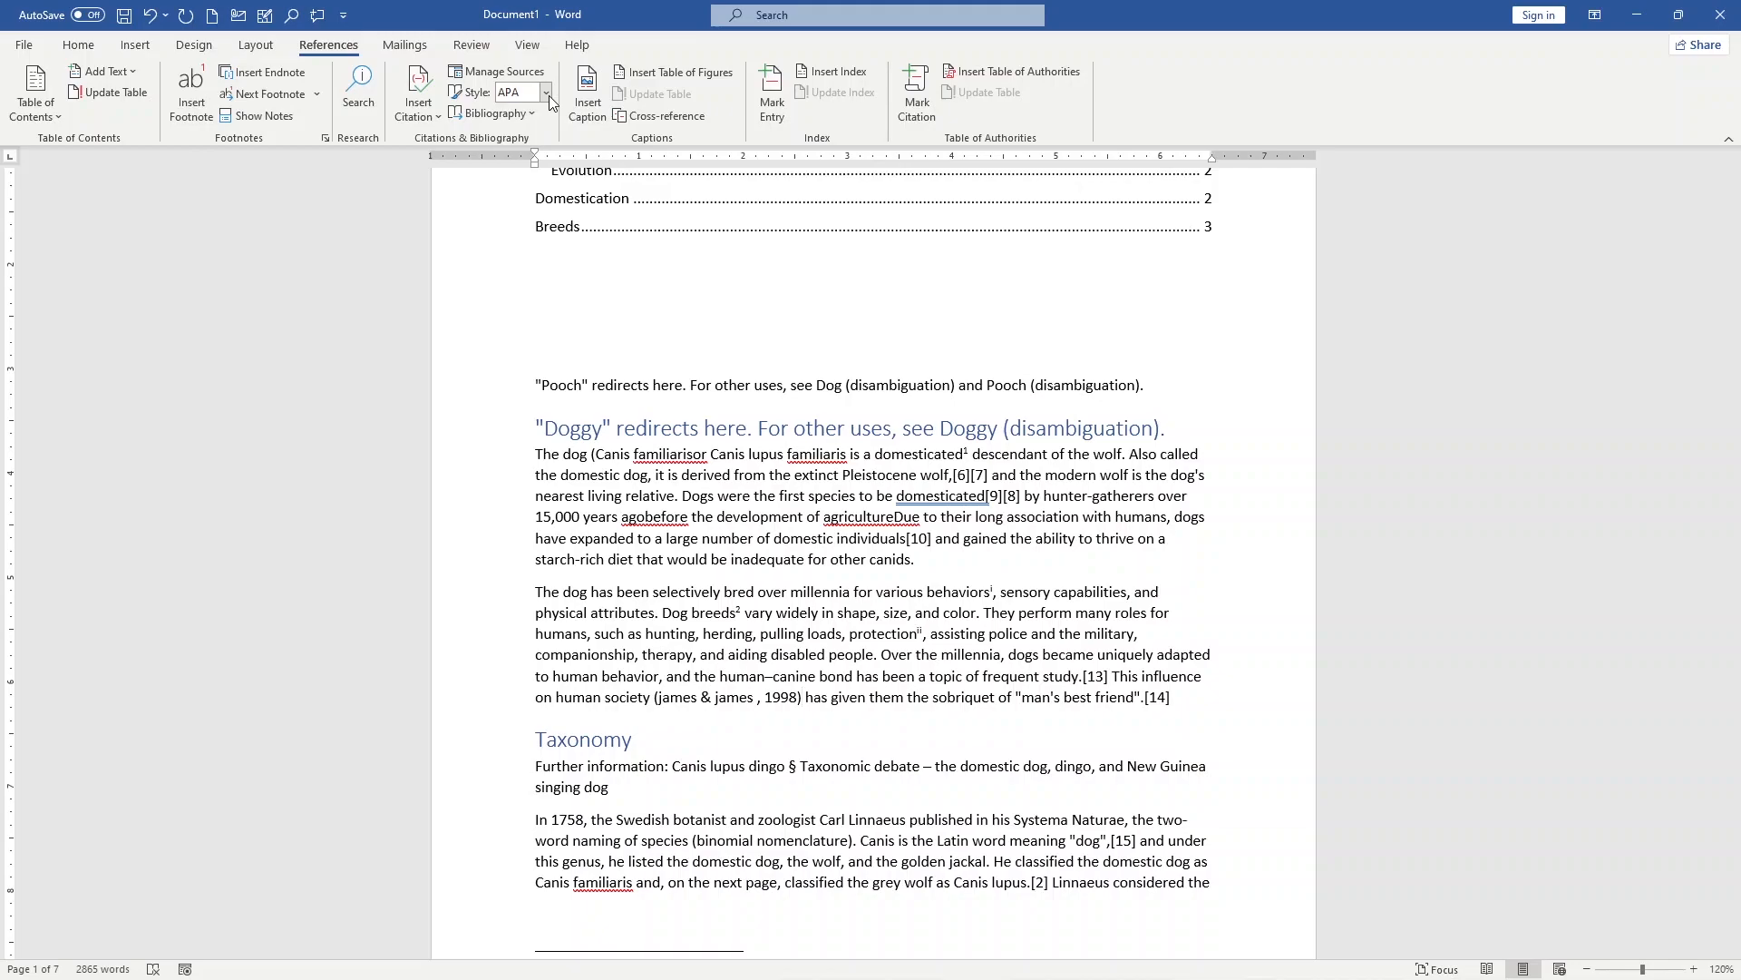
Step: Try the MLA citation style and set the style to ISO 690 - First Element and Date
{"action": "left_click", "coordinate": [547, 92]}
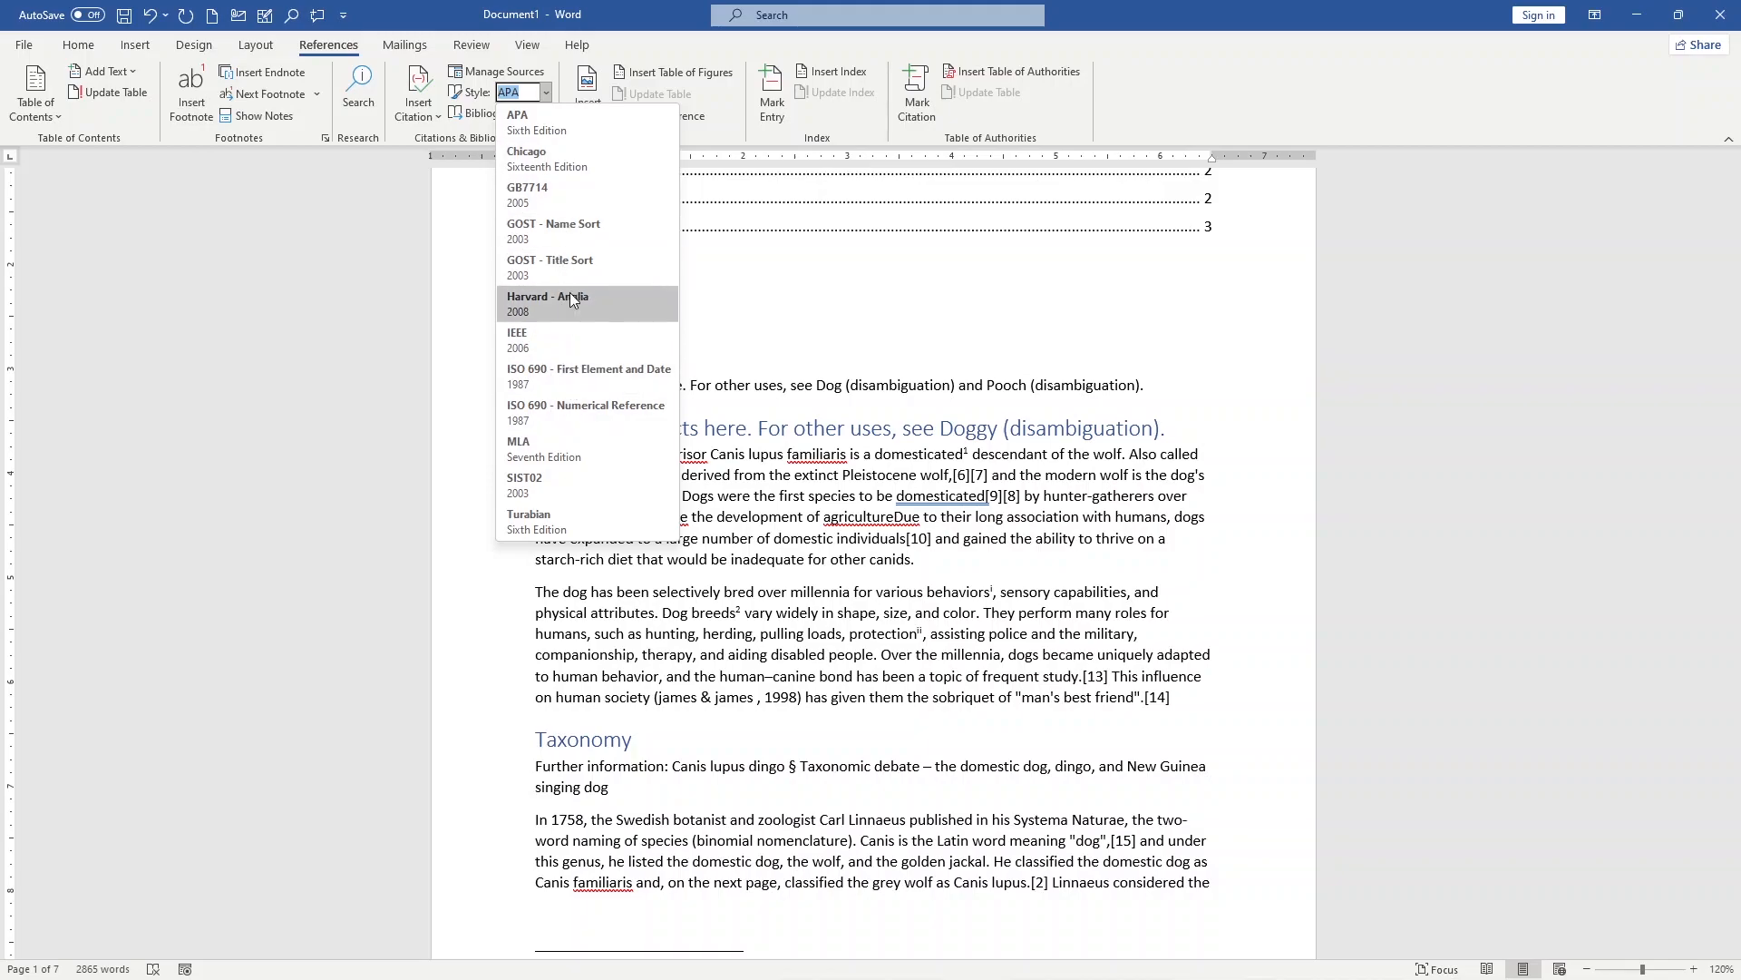
{"action": "left_click", "coordinate": [570, 458]}
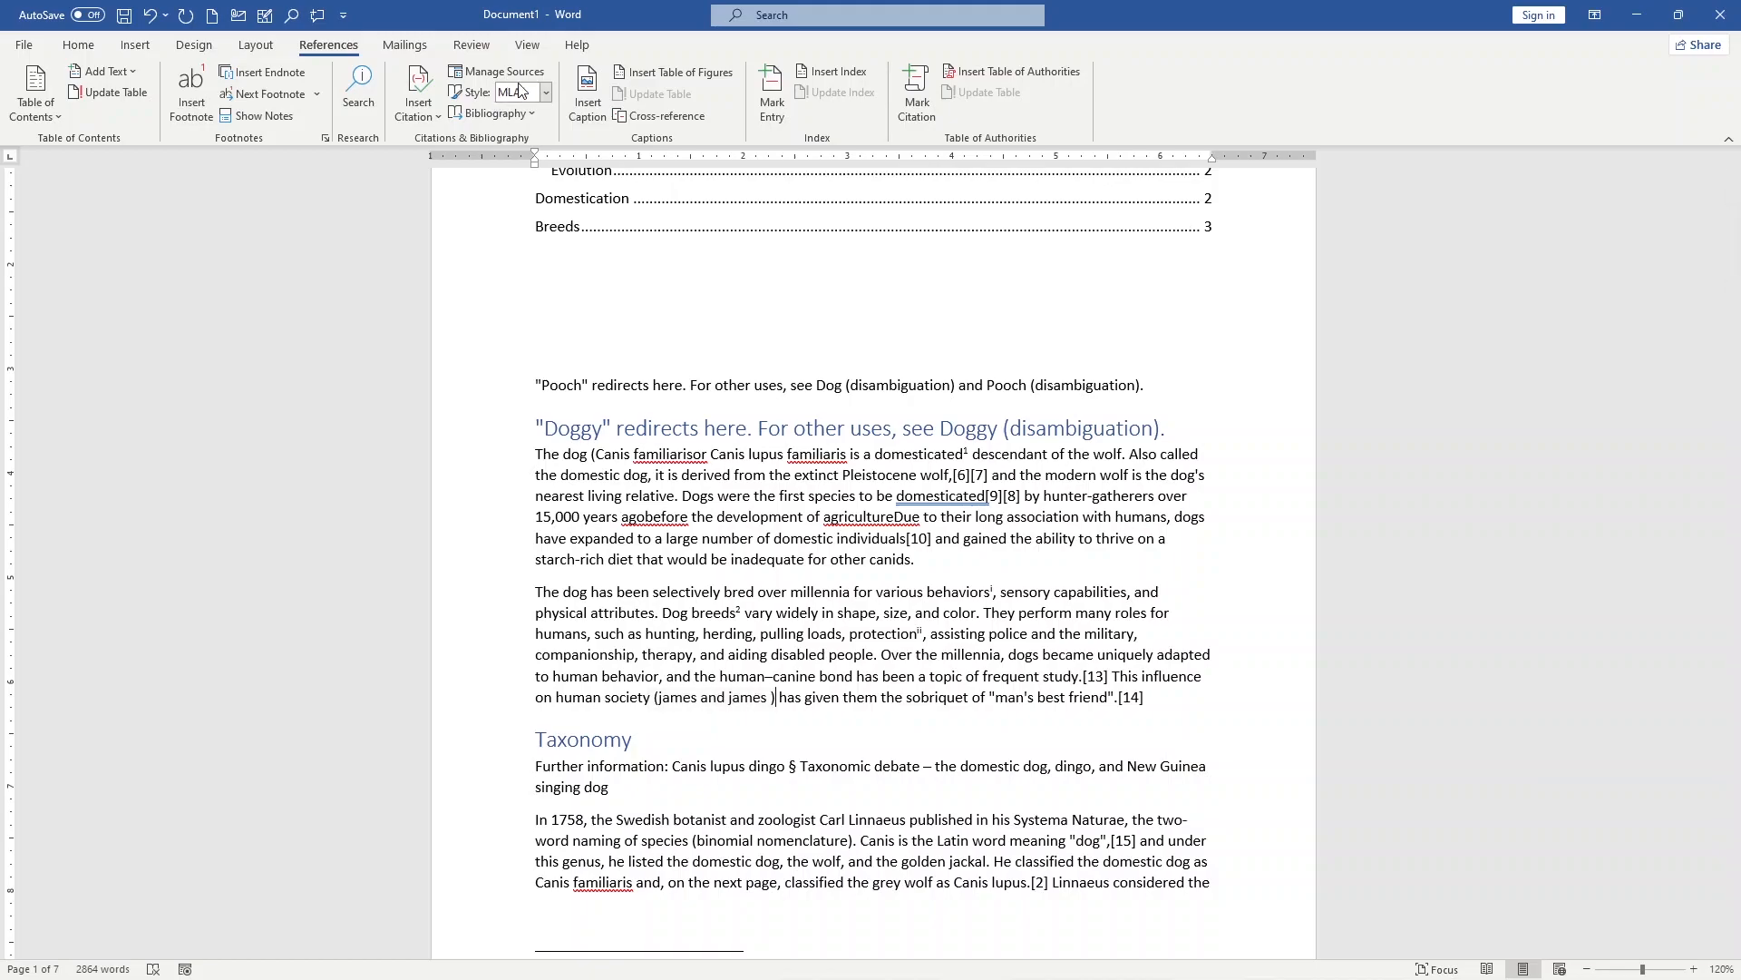
{"action": "left_click", "coordinate": [546, 91]}
{"action": "left_click", "coordinate": [526, 133]}
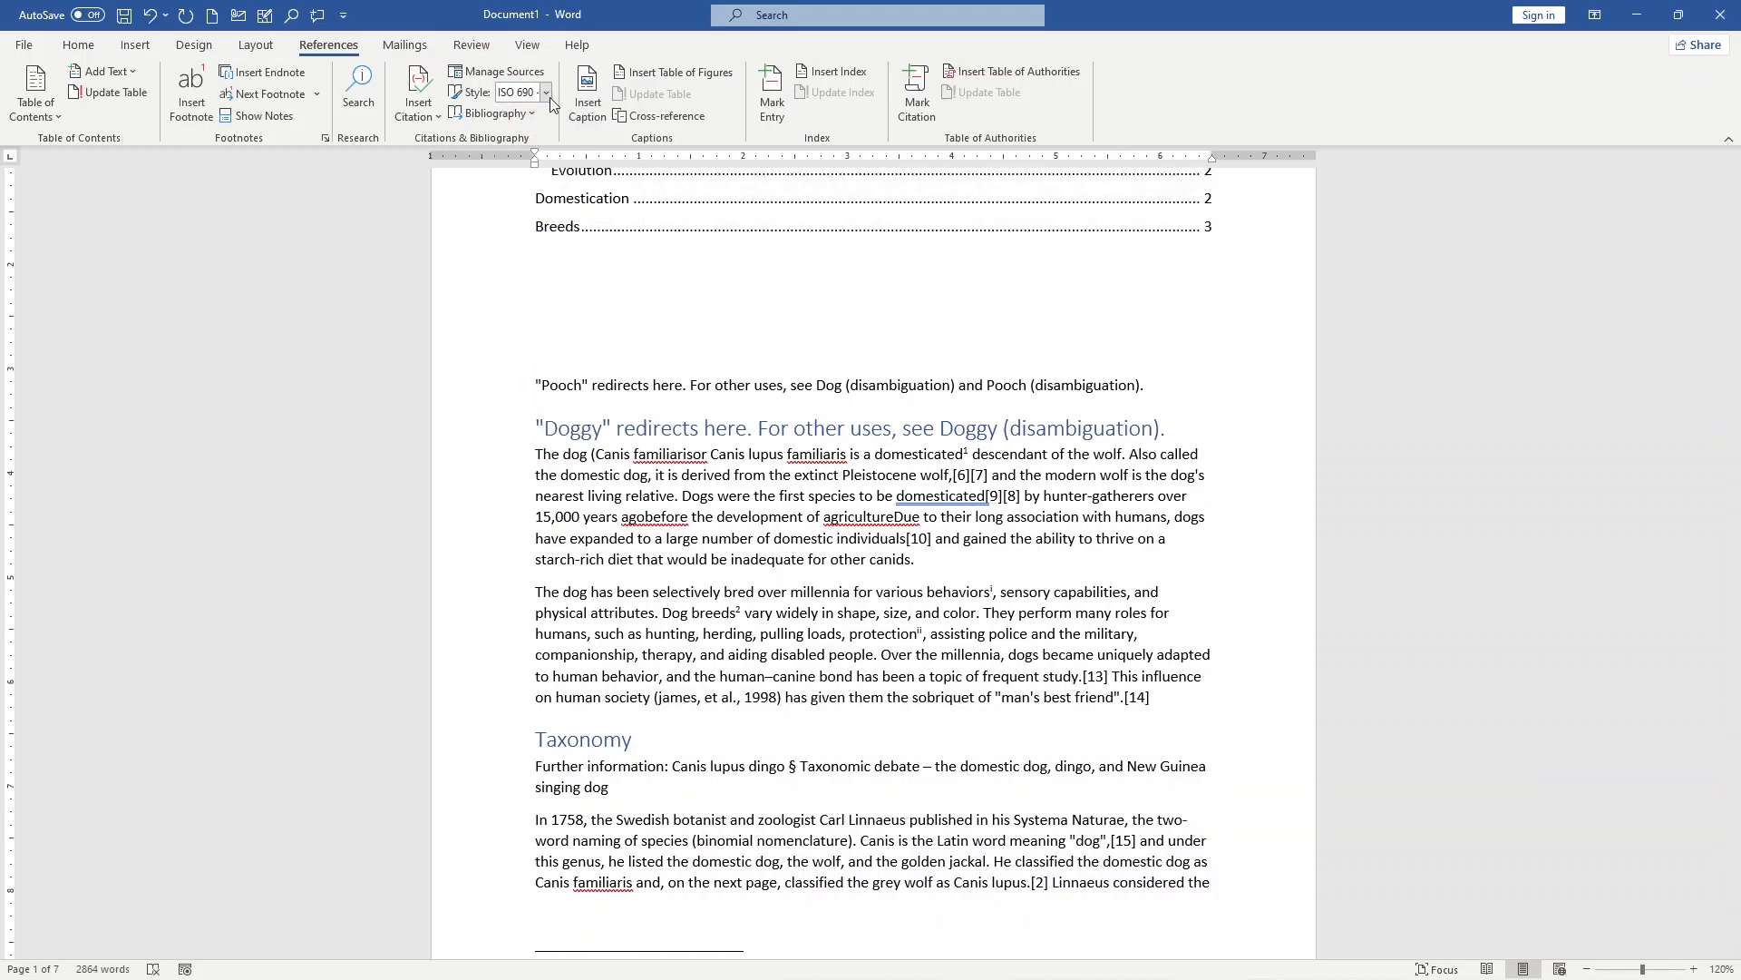
{"action": "left_click", "coordinate": [546, 92]}
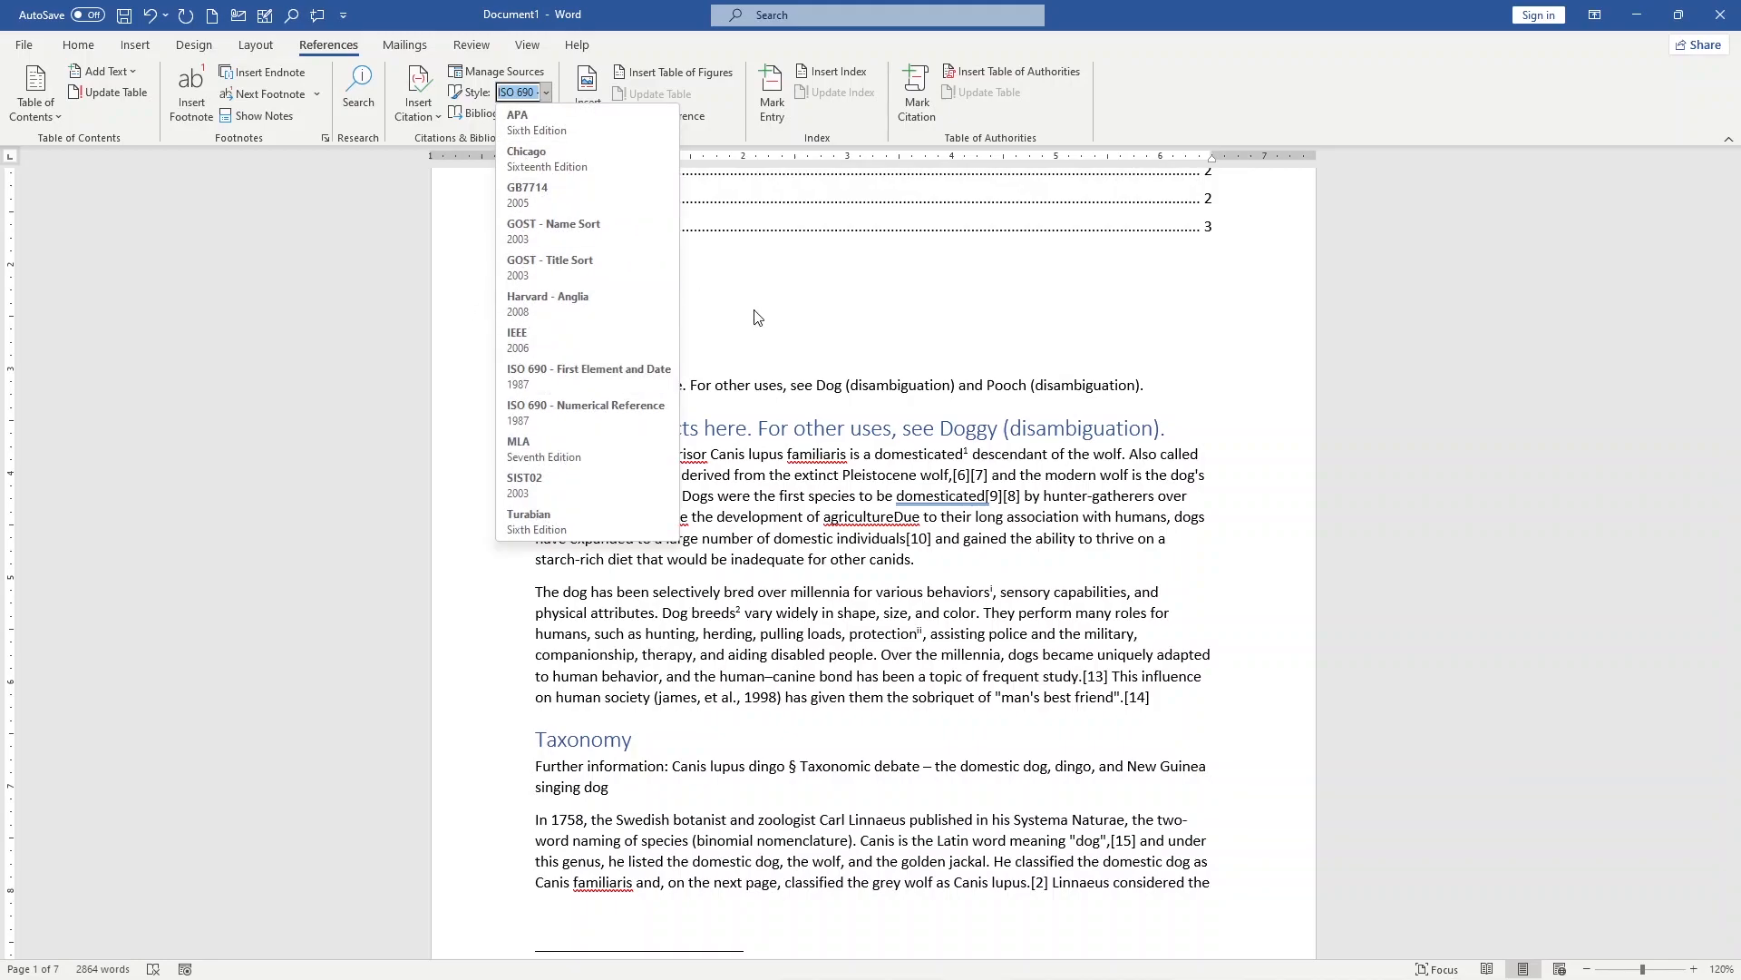
{"action": "left_click", "coordinate": [440, 356]}
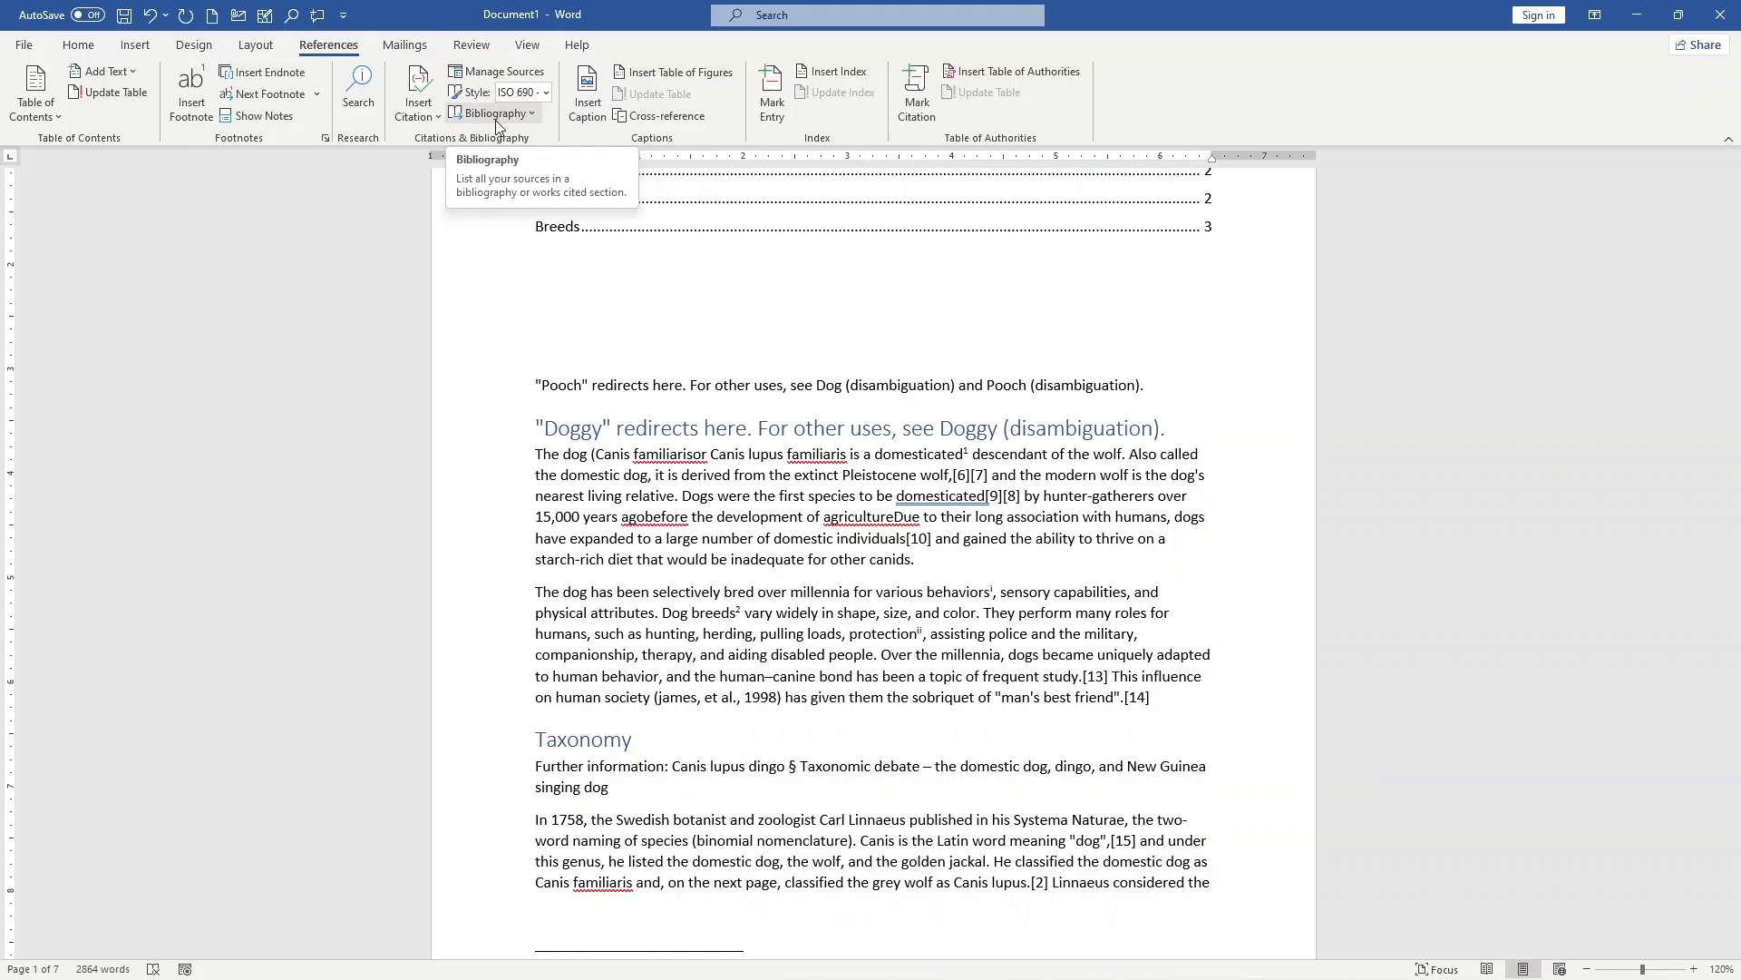
Step: Insert a bibliography without a heading directly after the "human society" citation in the second paragraph
{"action": "left_click", "coordinate": [496, 115]}
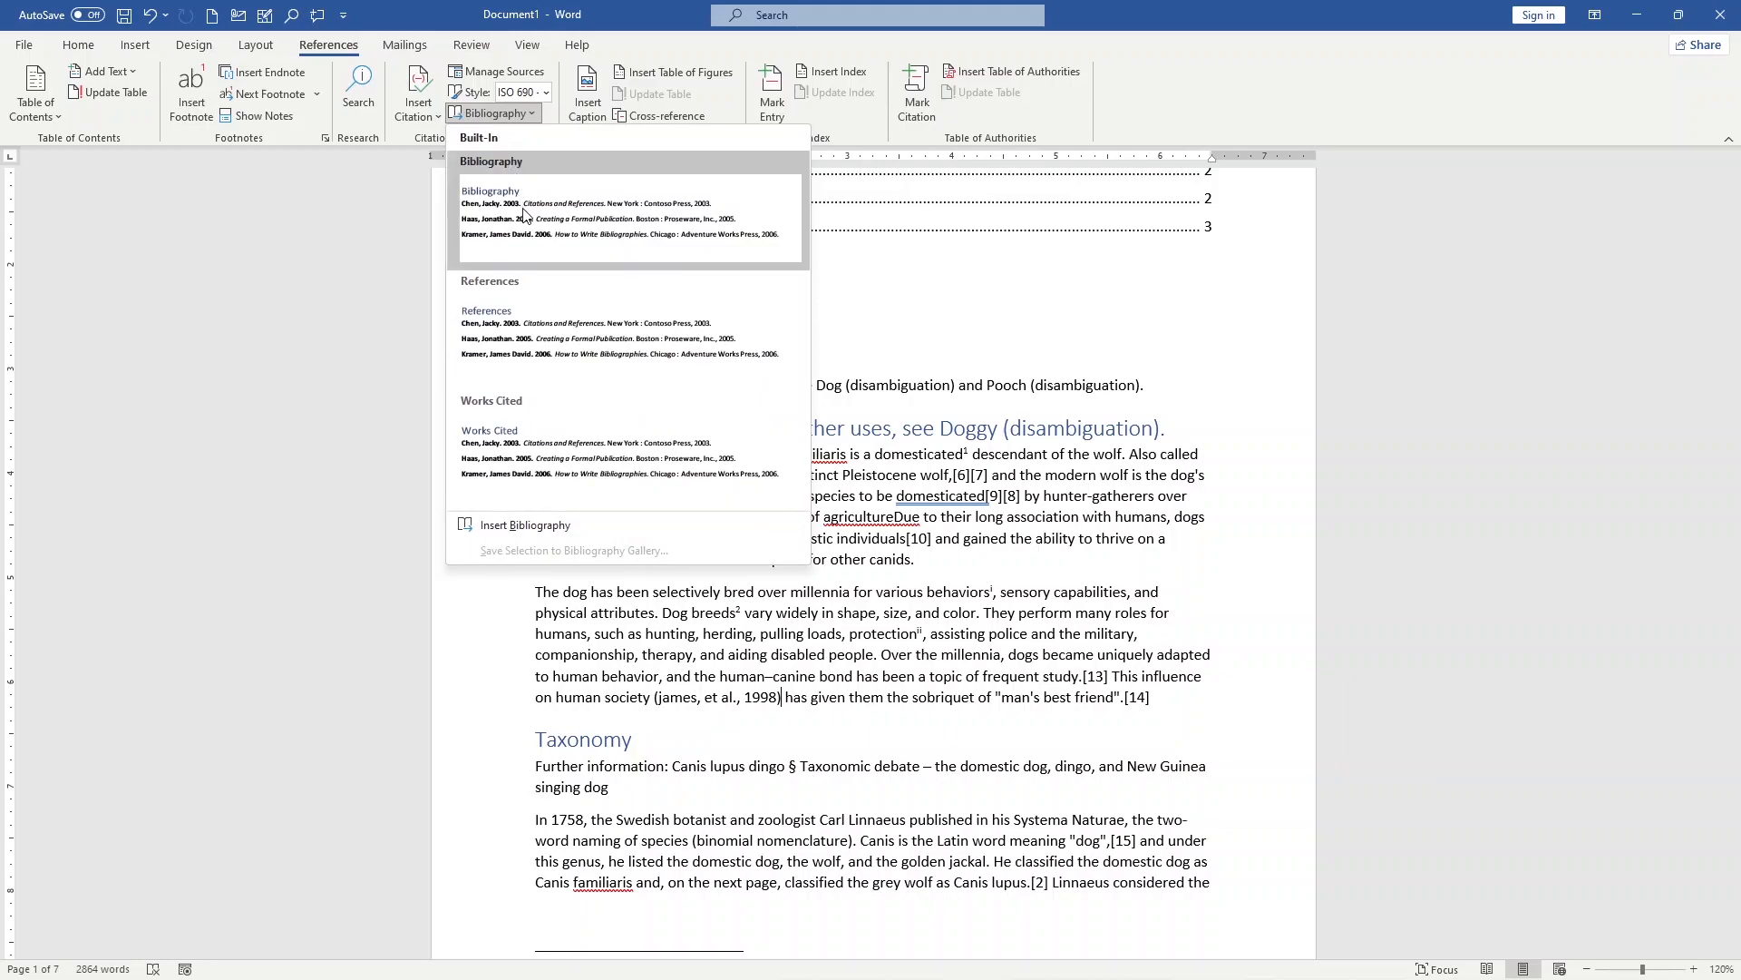
{"action": "left_click", "coordinate": [533, 532]}
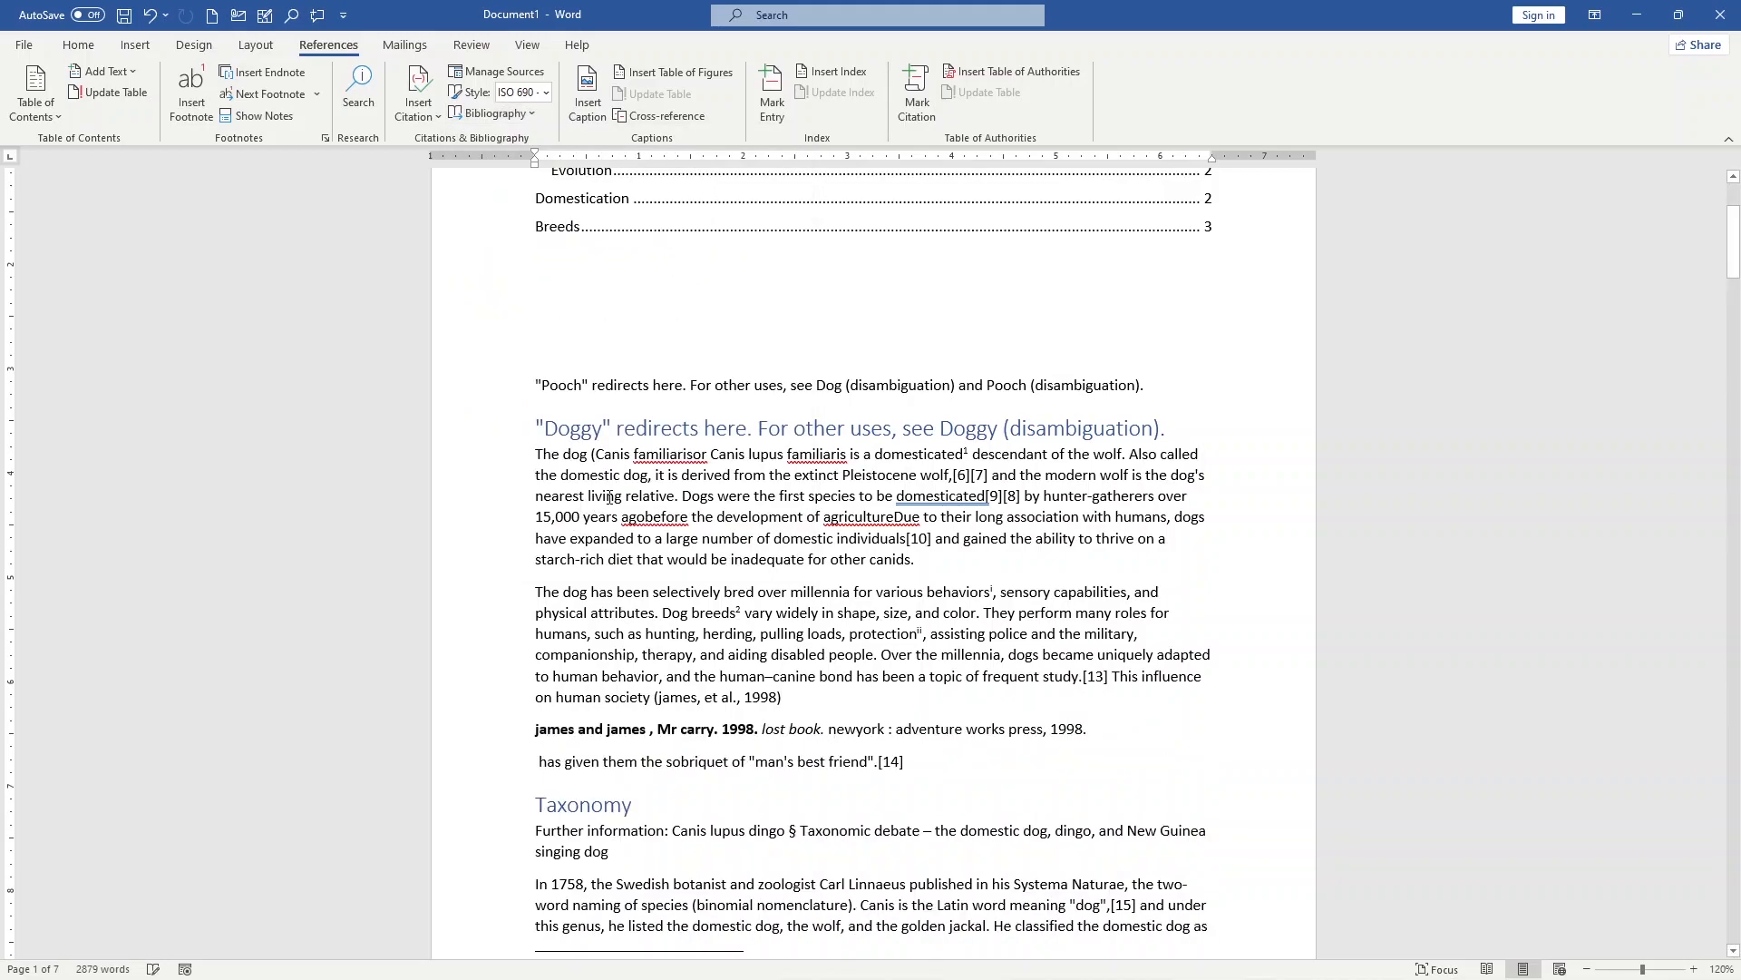
{"action": "scroll", "coordinate": [811, 563], "scroll_direction": "down", "scroll_amount": 5}
{"action": "scroll", "coordinate": [635, 435], "scroll_direction": "down", "scroll_amount": 10}
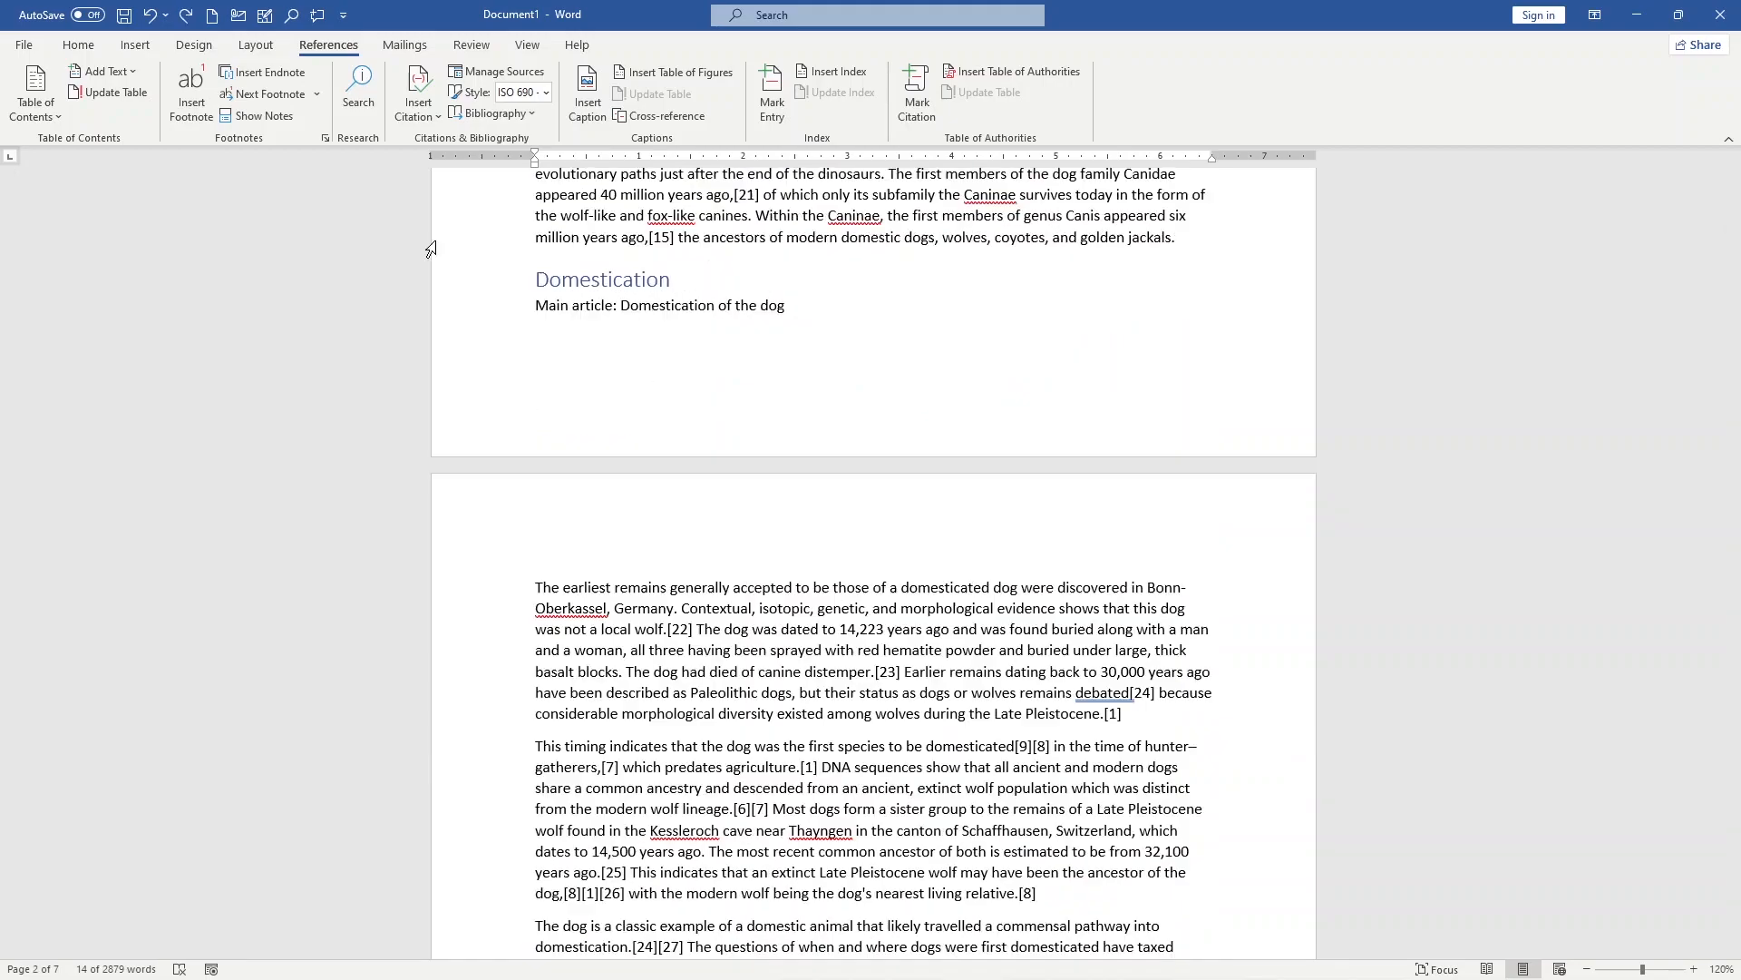
{"action": "scroll", "coordinate": [739, 788], "scroll_direction": "down", "scroll_amount": 4}
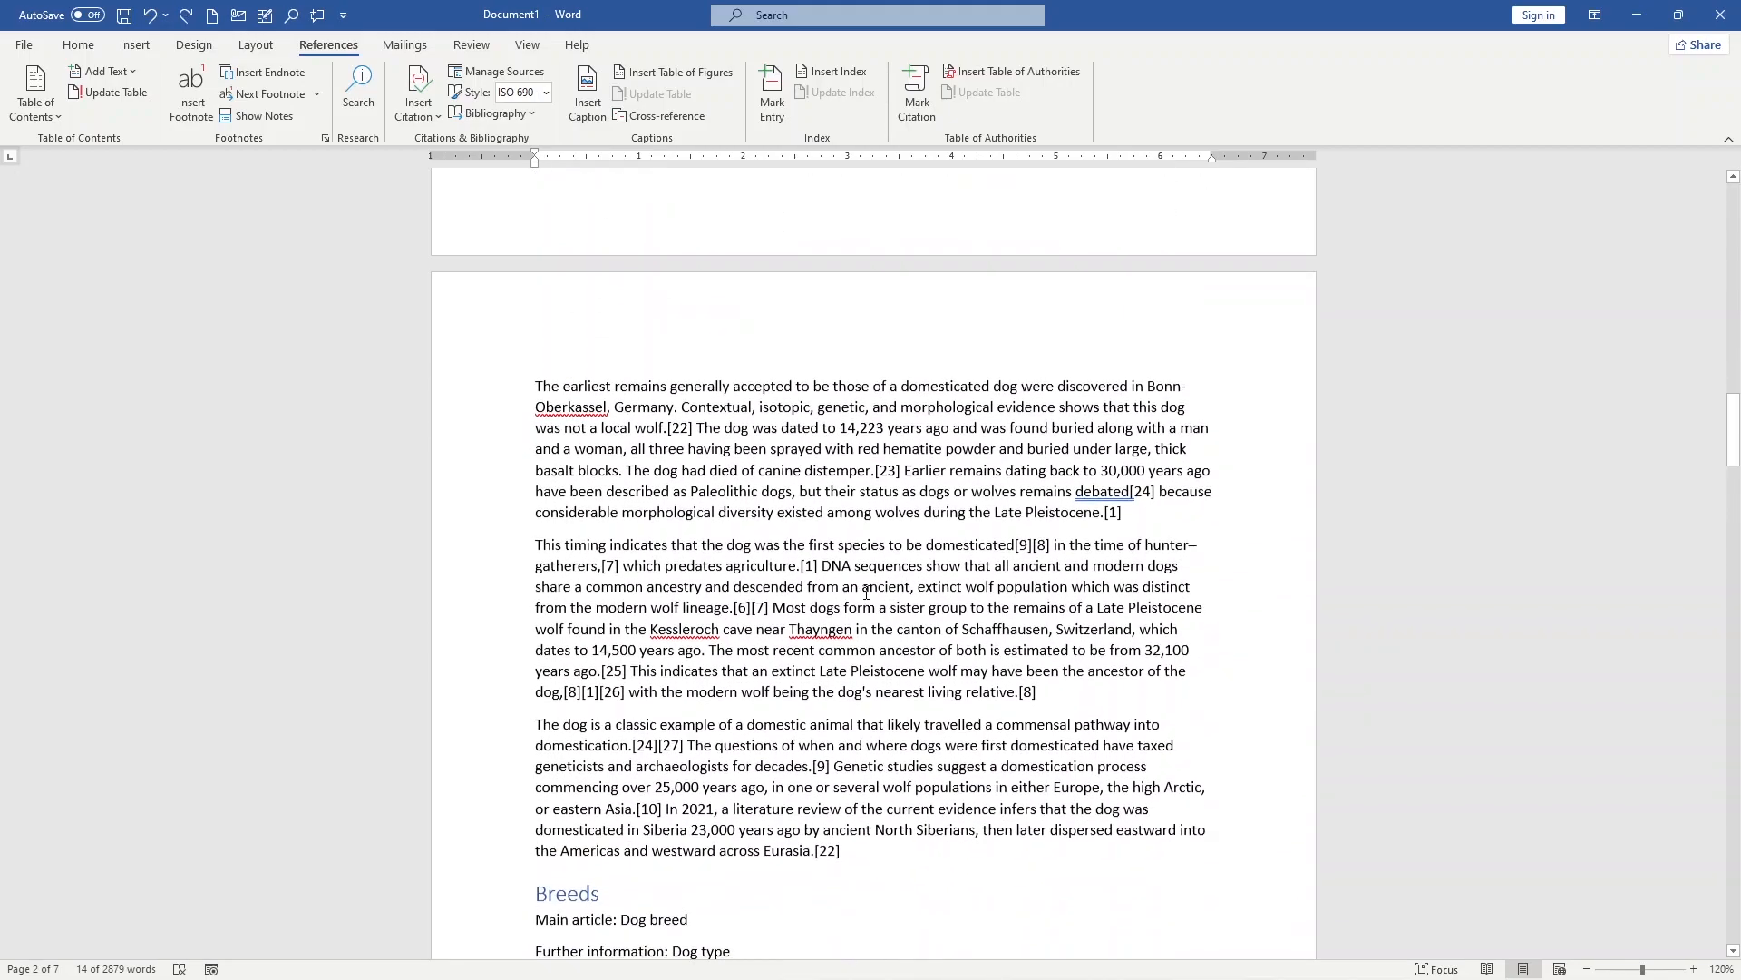
{"action": "scroll", "coordinate": [798, 618], "scroll_direction": "up", "scroll_amount": 7}
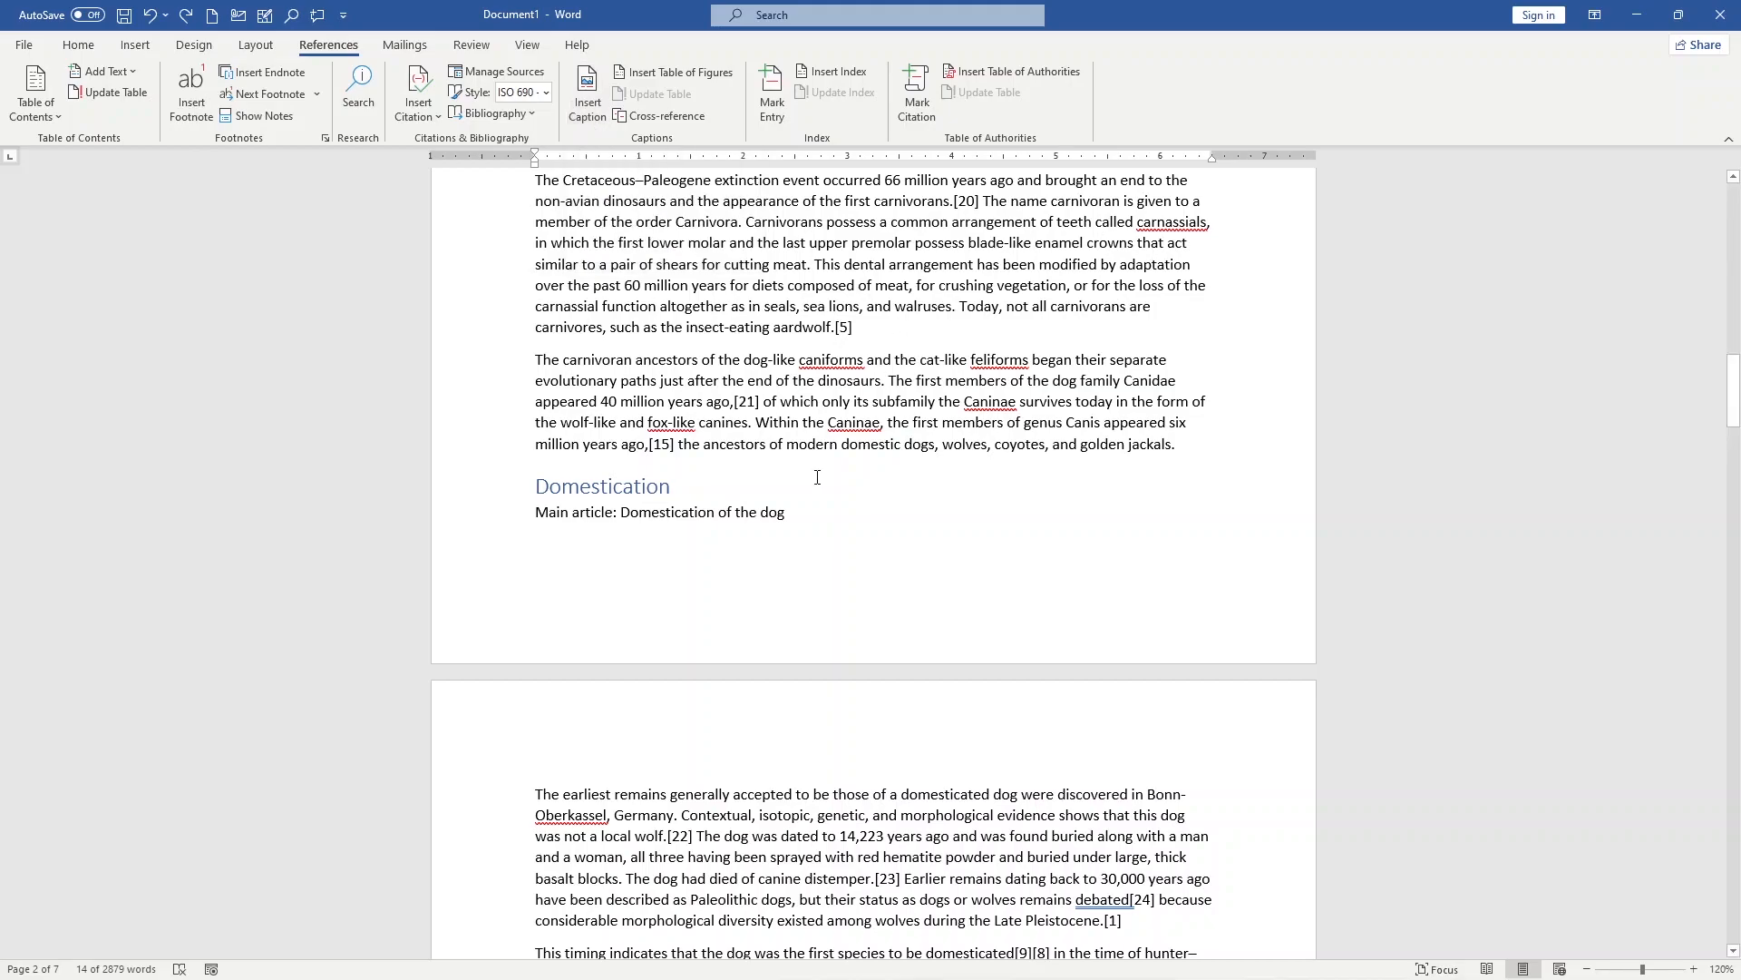
Step: Insert the screenshot of the References ribbon as a picture below the line "Main article: Domestication of the dog"
{"action": "left_click", "coordinate": [894, 506]}
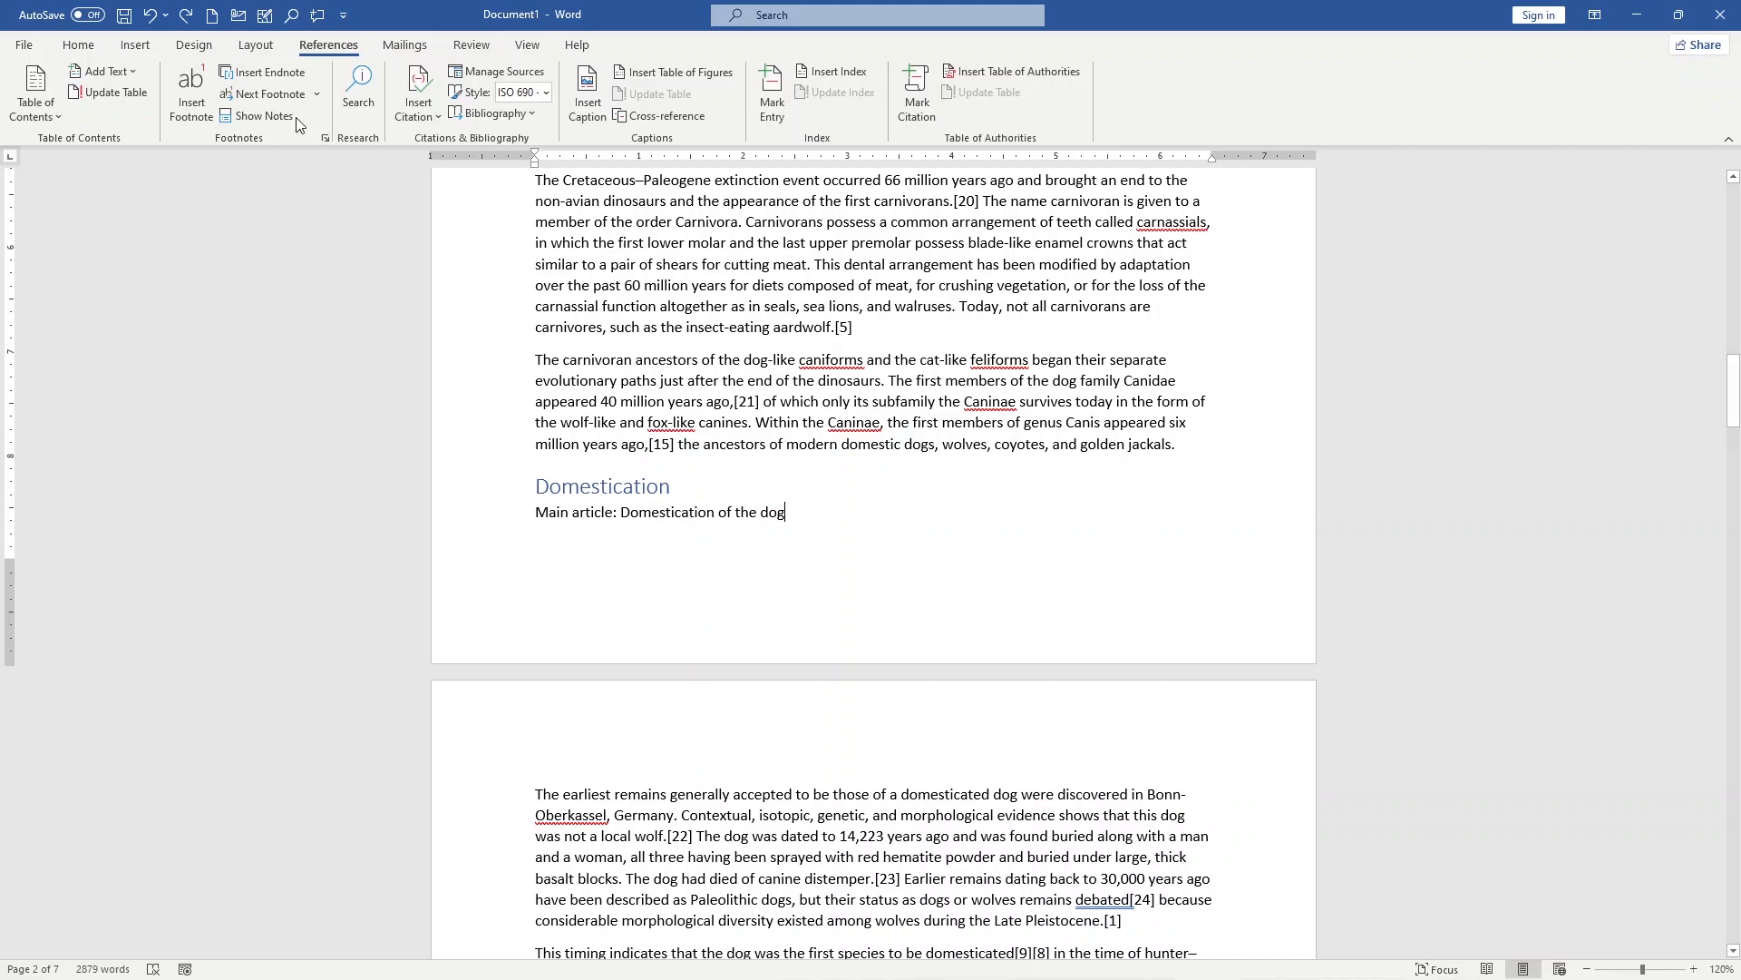
{"action": "left_click", "coordinate": [133, 49]}
{"action": "left_click", "coordinate": [202, 87]}
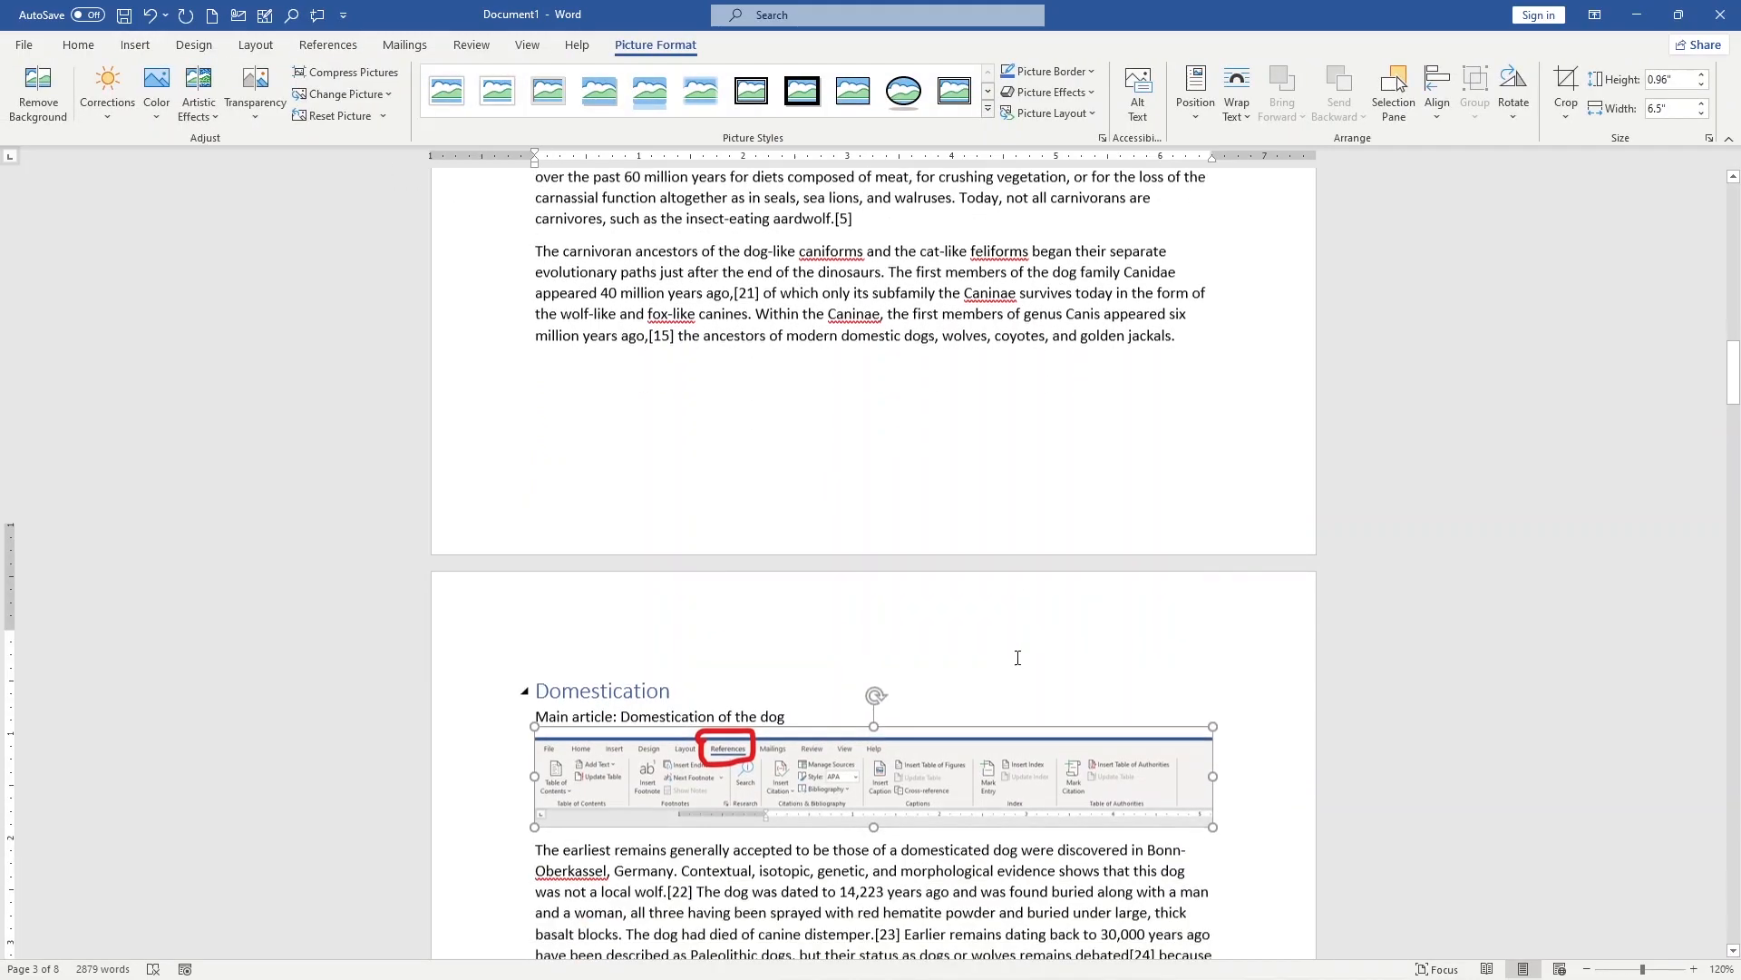
{"action": "scroll", "coordinate": [1017, 660], "scroll_direction": "down", "scroll_amount": 1}
Step: Insert a table of figures above the picture, with page numbers shown and their right alignment turned off
{"action": "left_click", "coordinate": [328, 46]}
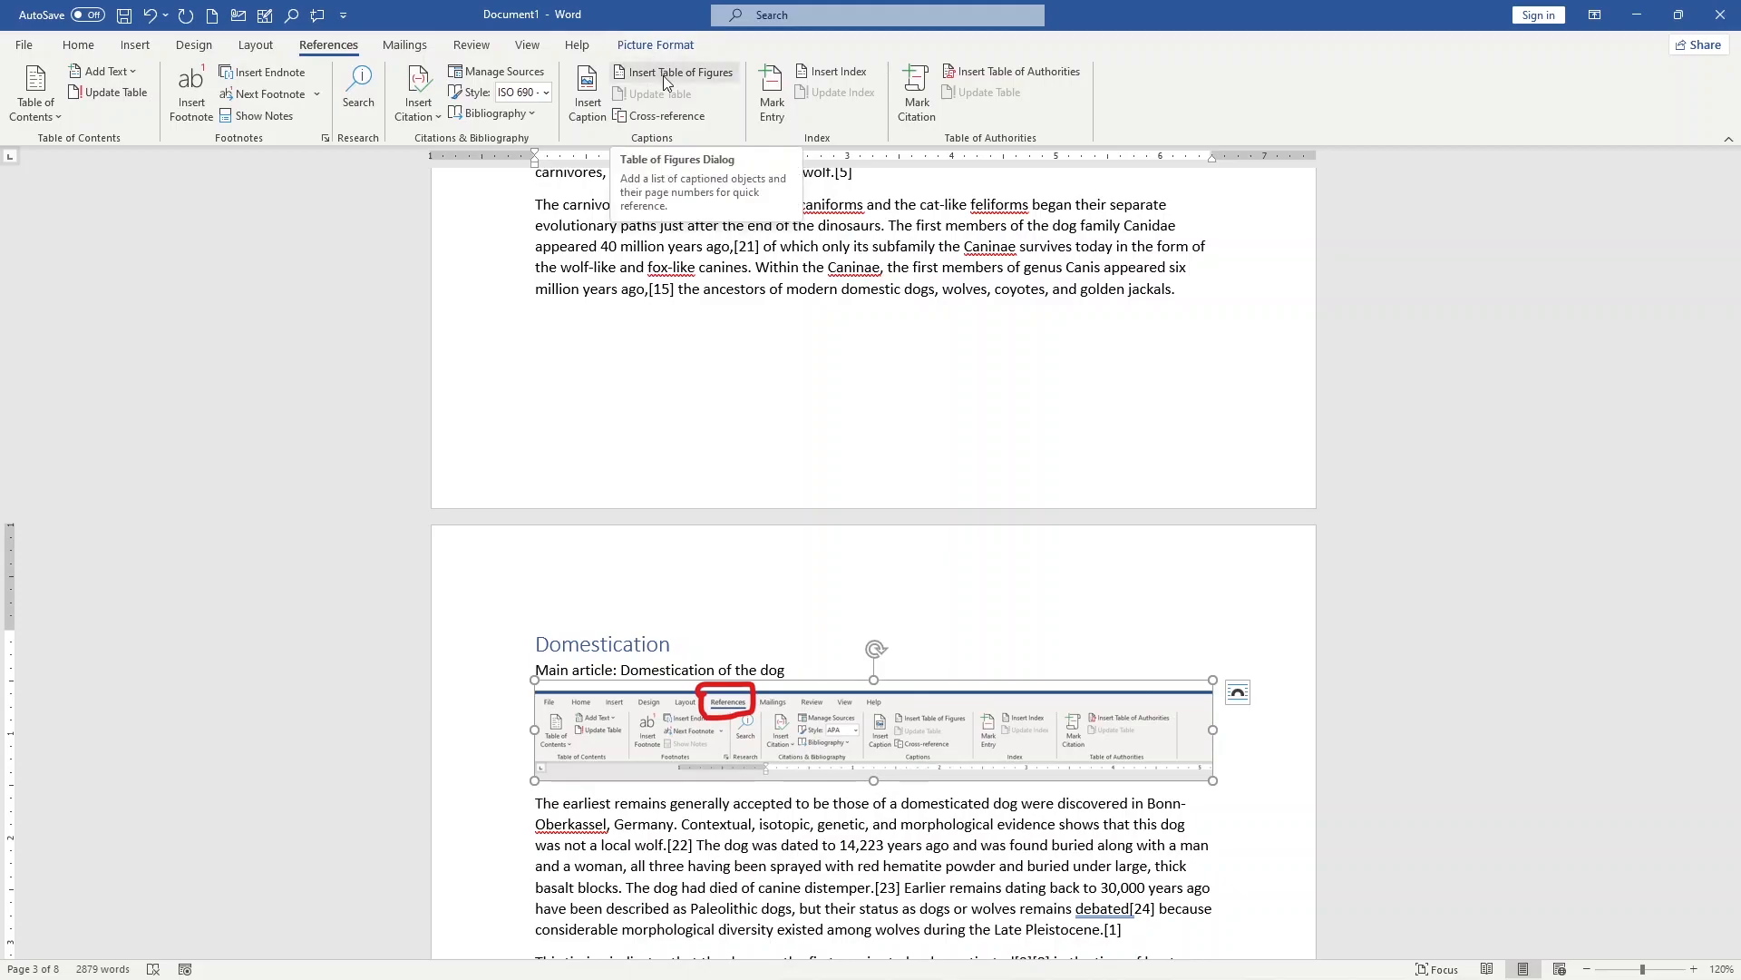
{"action": "left_click", "coordinate": [666, 82]}
{"action": "left_click_drag", "start_coordinate": [1184, 481], "coordinate": [1347, 468]}
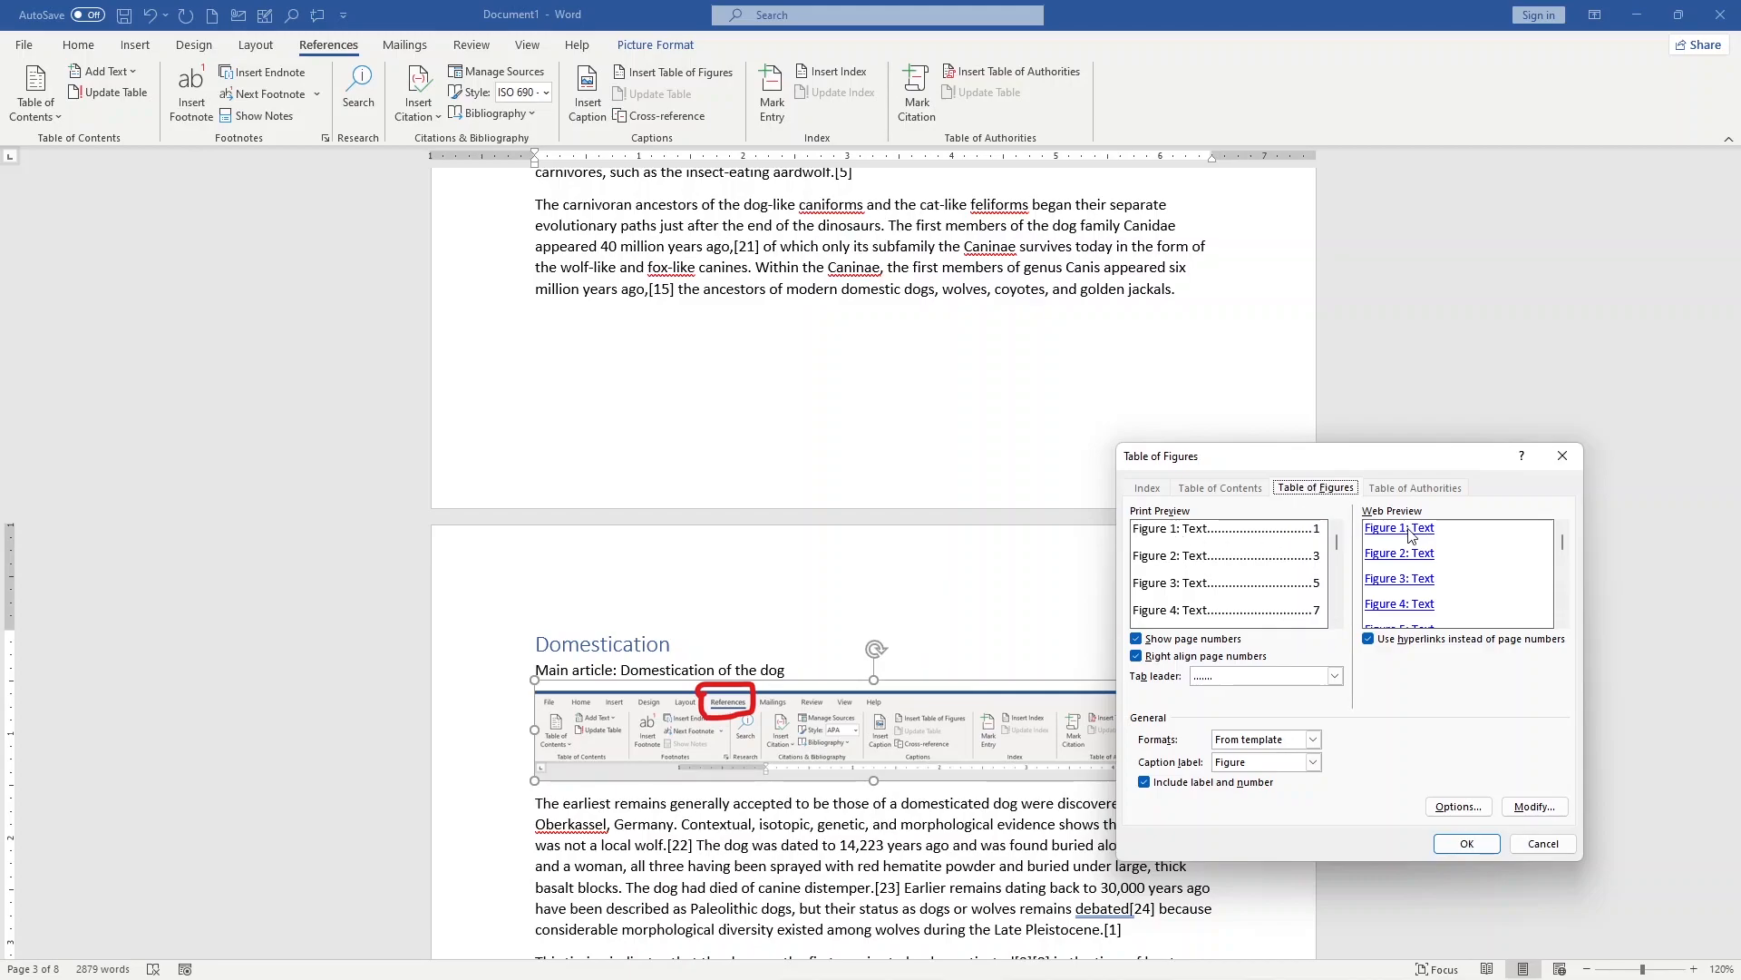
{"action": "left_click", "coordinate": [1172, 661]}
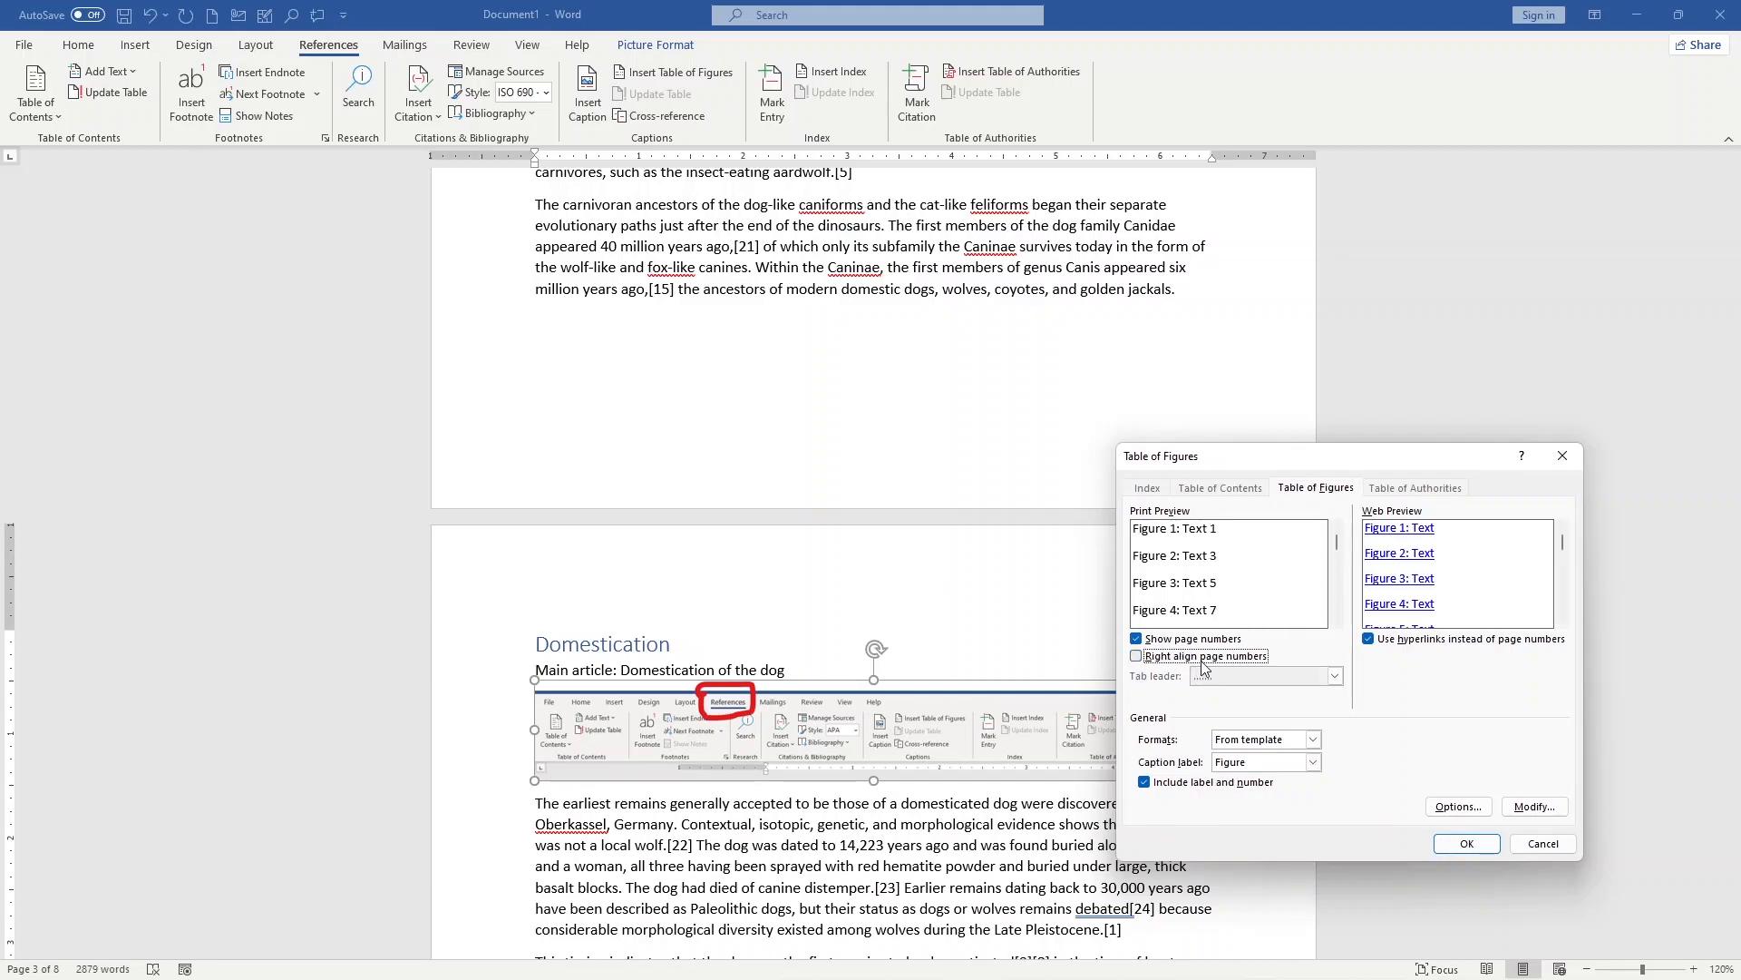
{"action": "left_click", "coordinate": [1243, 661]}
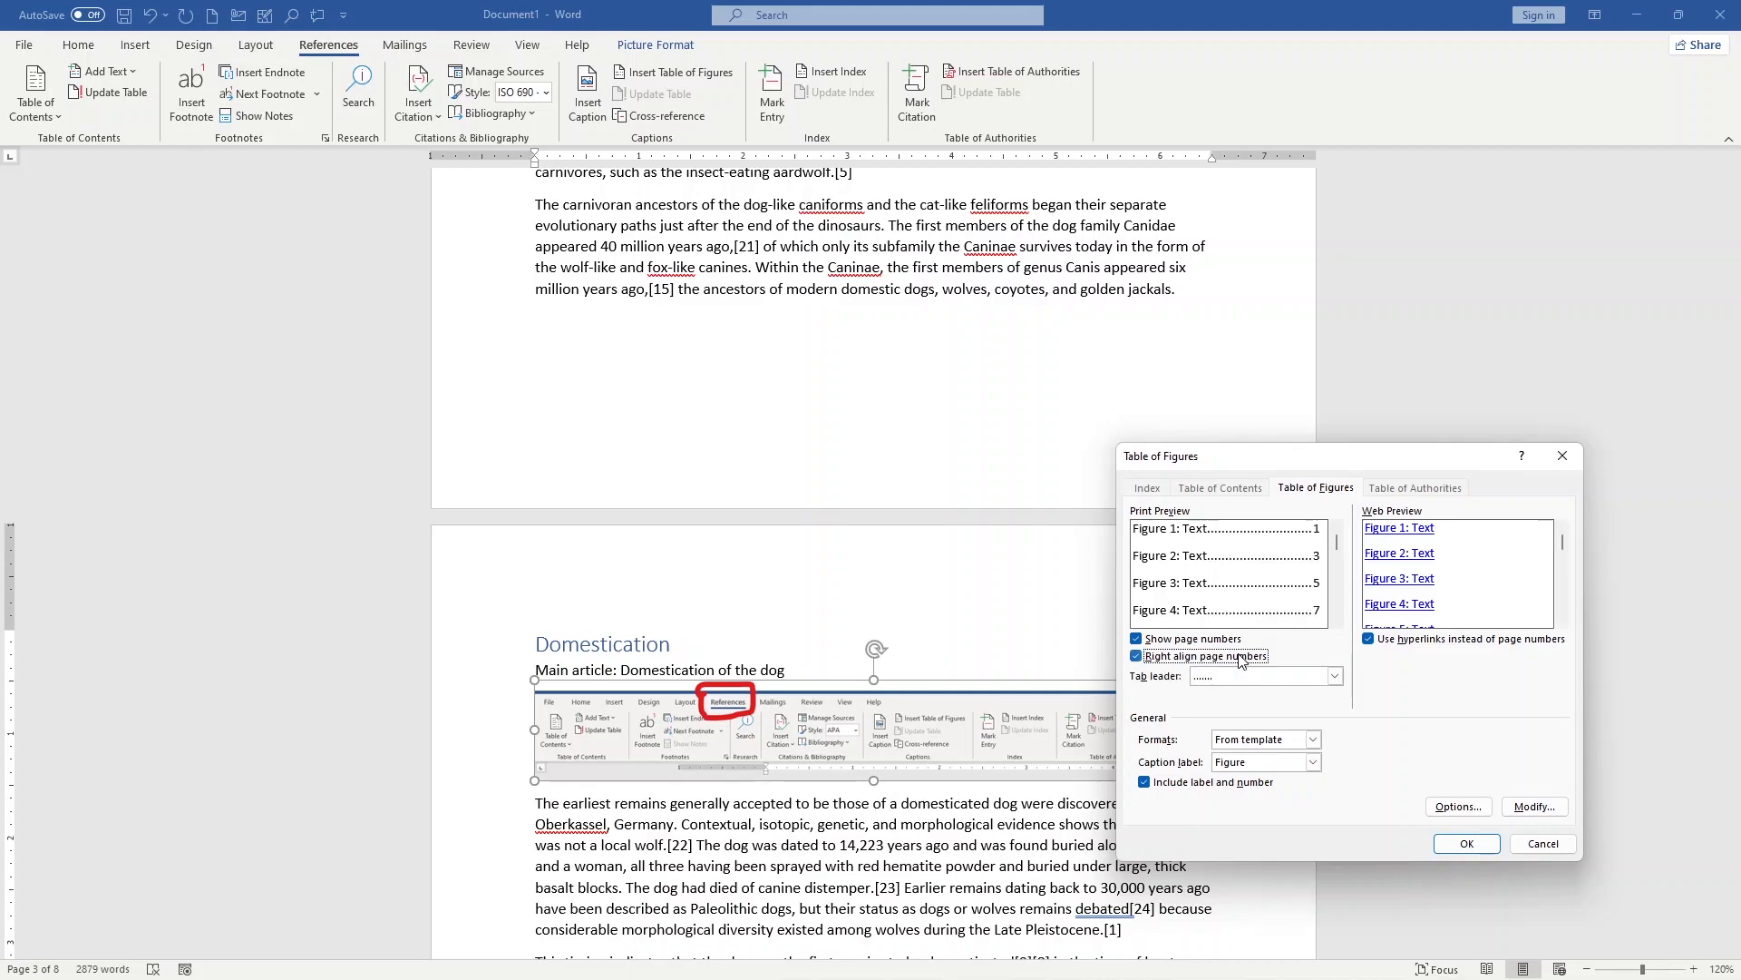
{"action": "left_click", "coordinate": [1243, 661]}
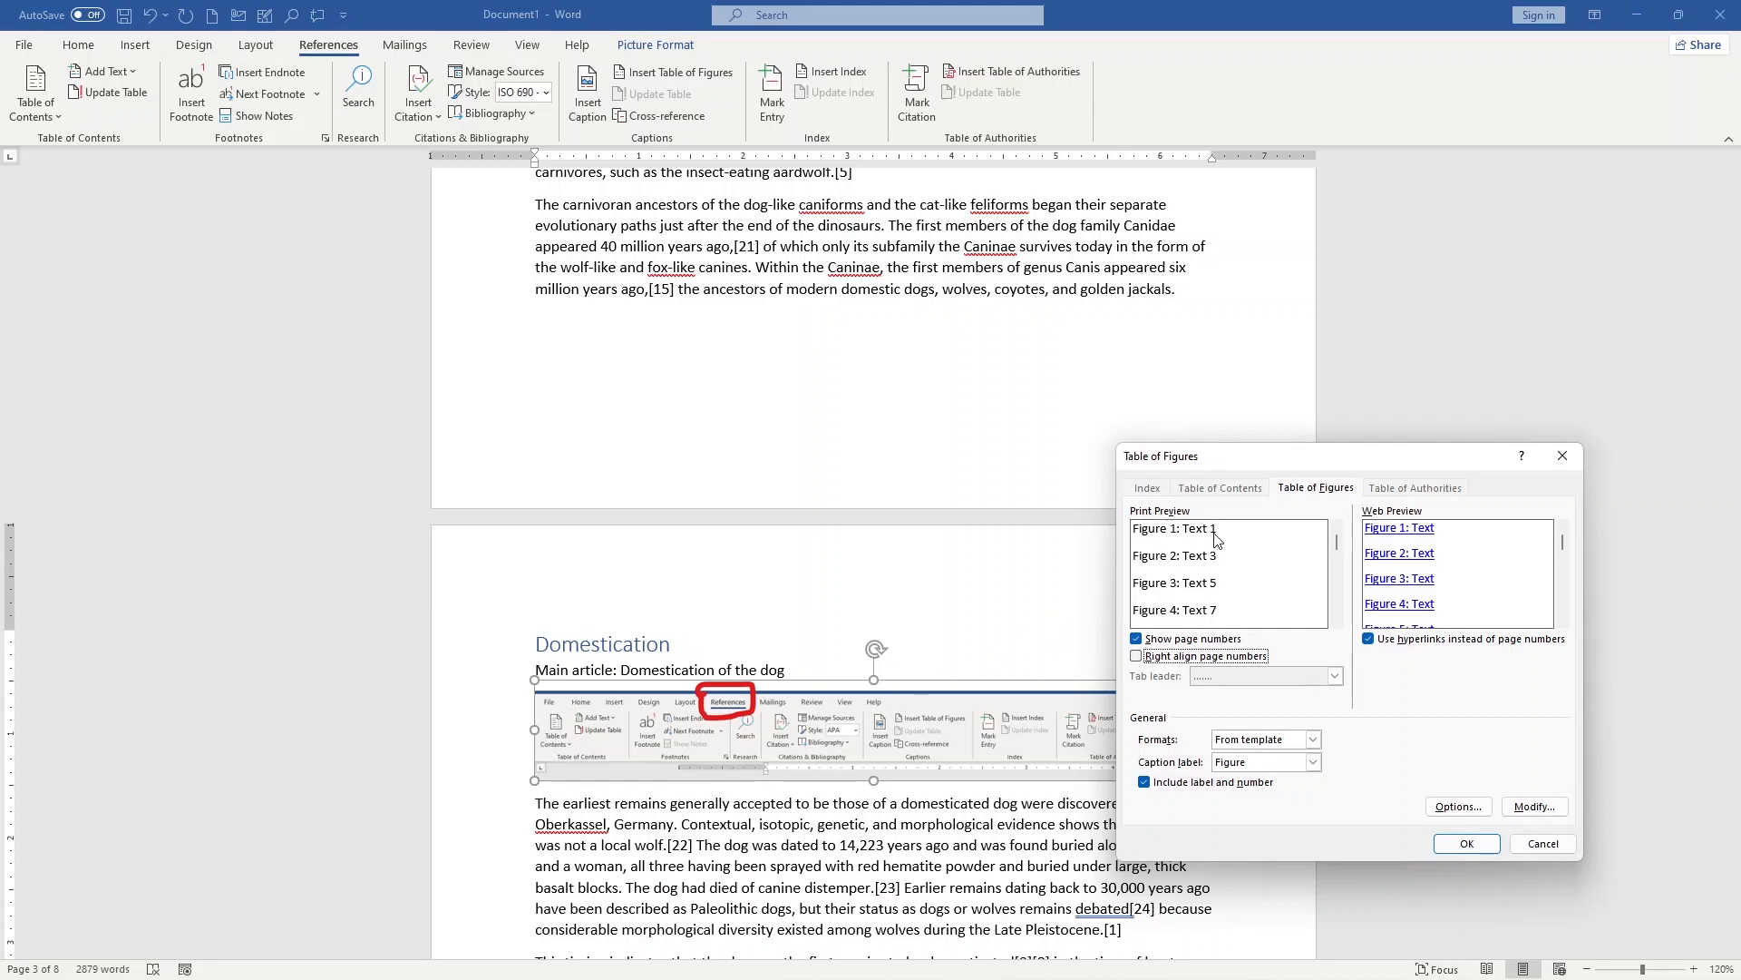
{"action": "left_click", "coordinate": [1174, 640]}
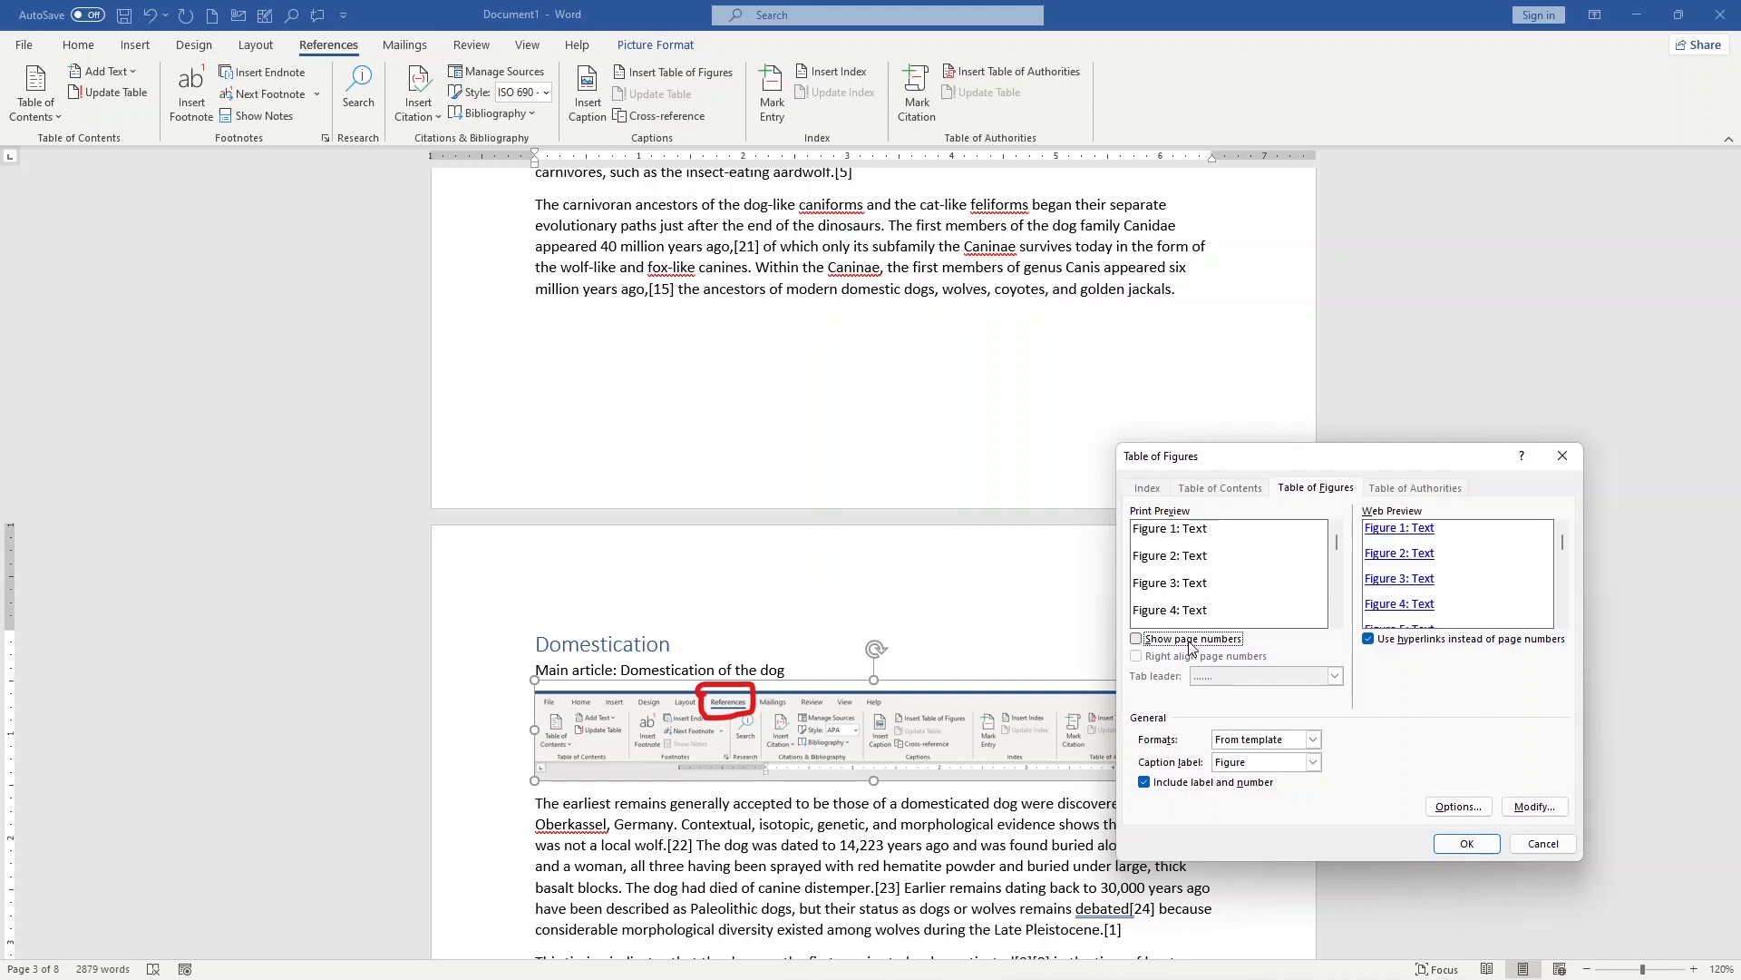
{"action": "left_click", "coordinate": [1191, 647]}
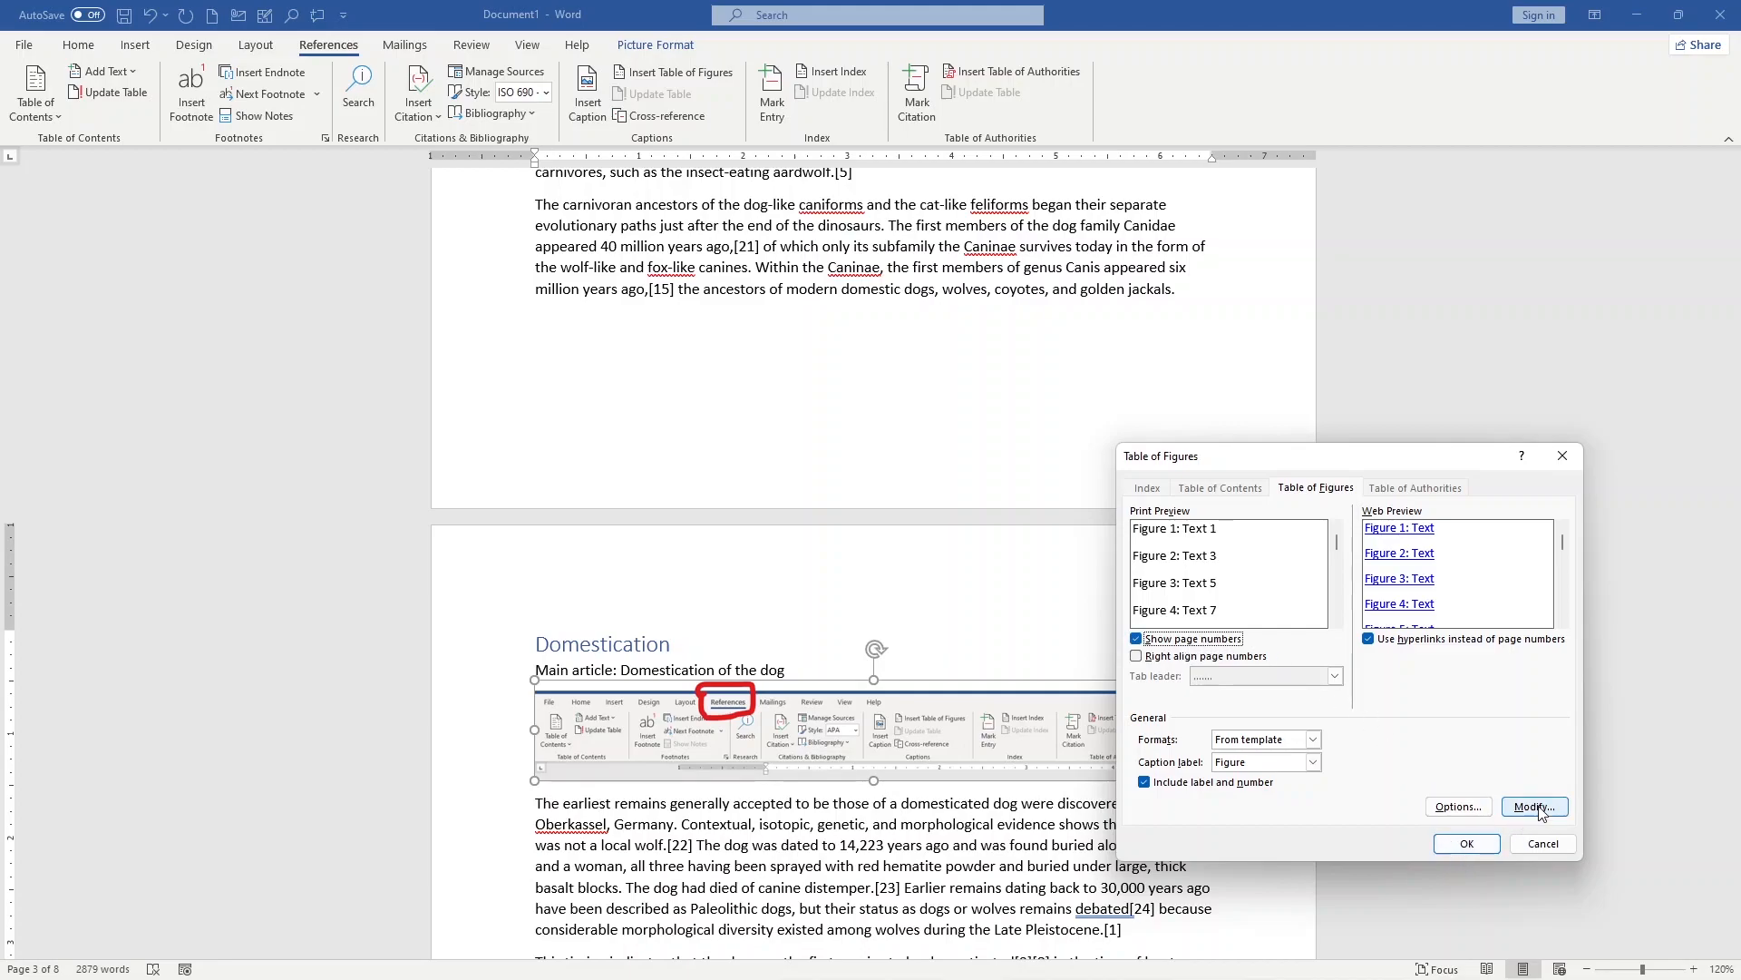
{"action": "left_click", "coordinate": [1467, 844]}
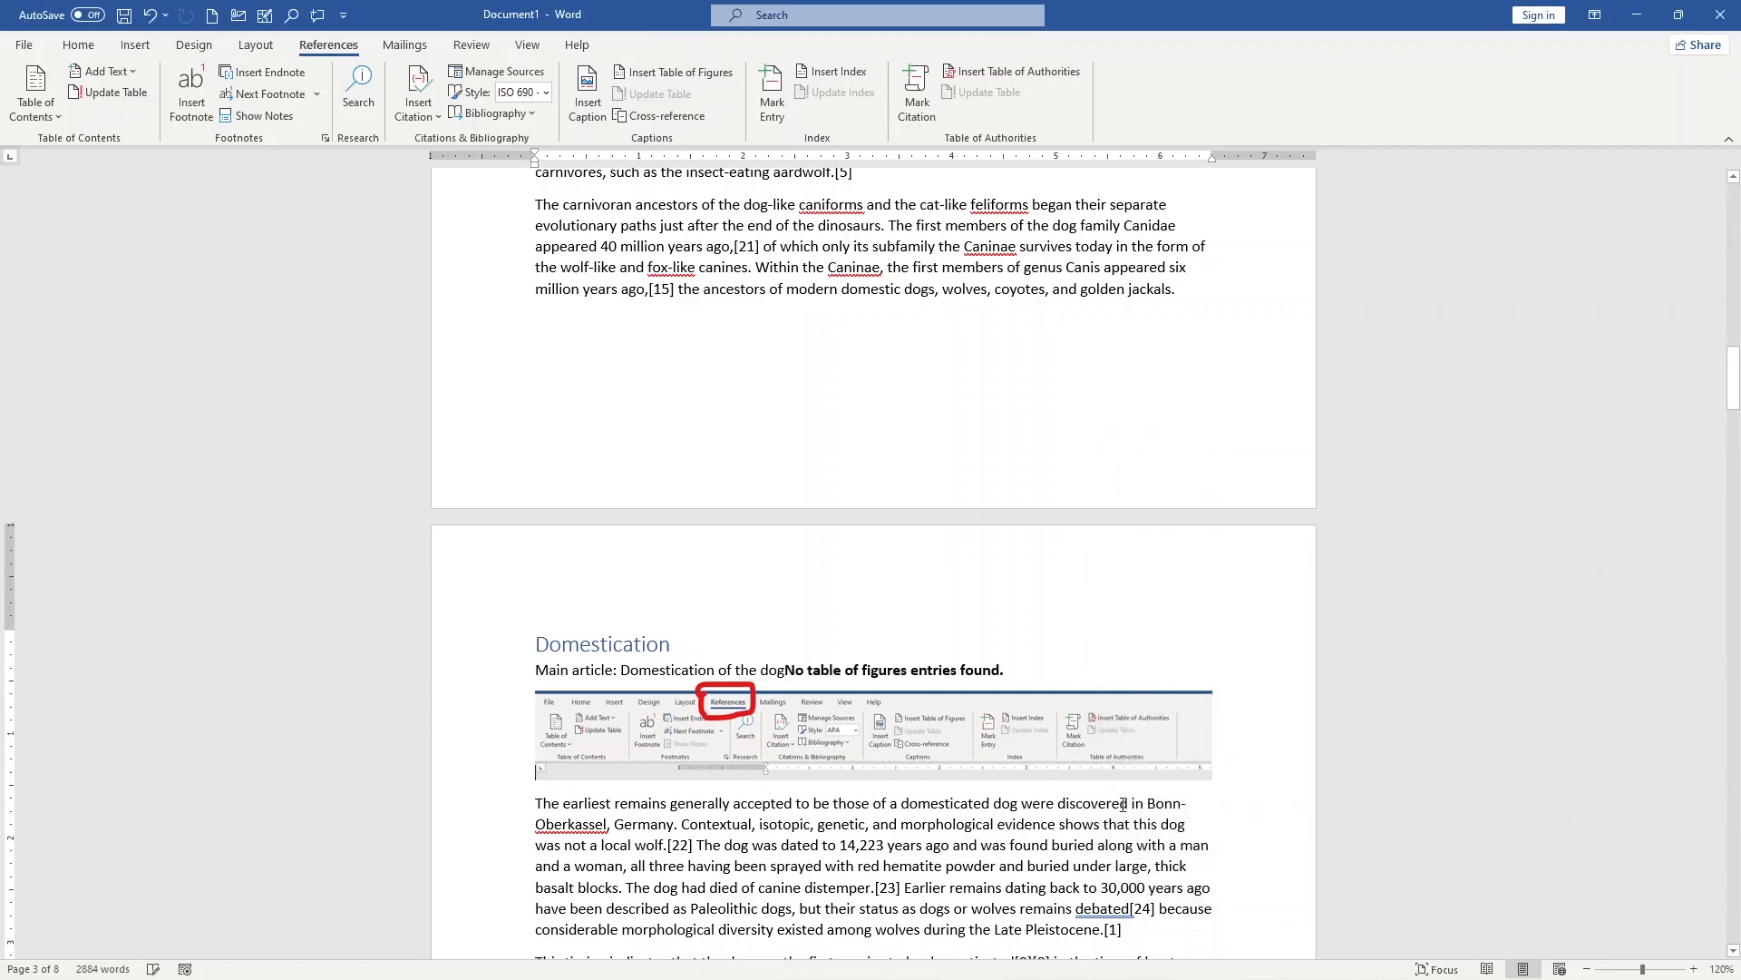
Step: Examine the available reference types for a cross-reference from the selected picture, and close the settings without inserting one
{"action": "left_click", "coordinate": [987, 749]}
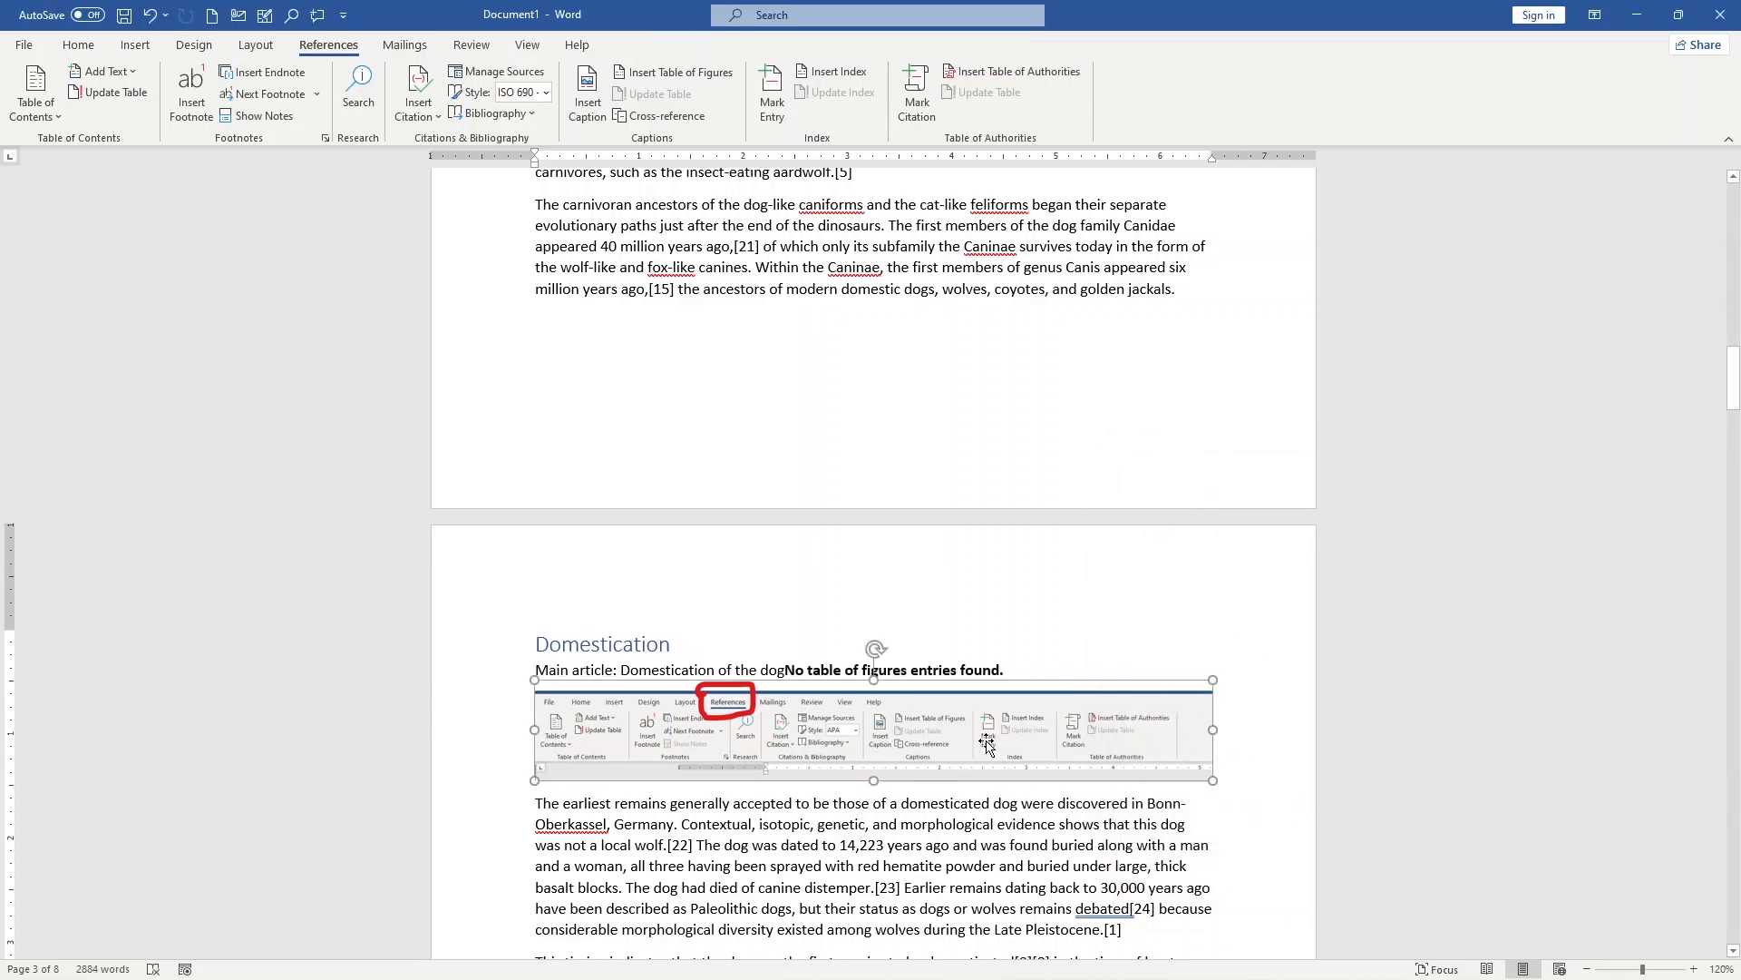
{"action": "left_click", "coordinate": [686, 116]}
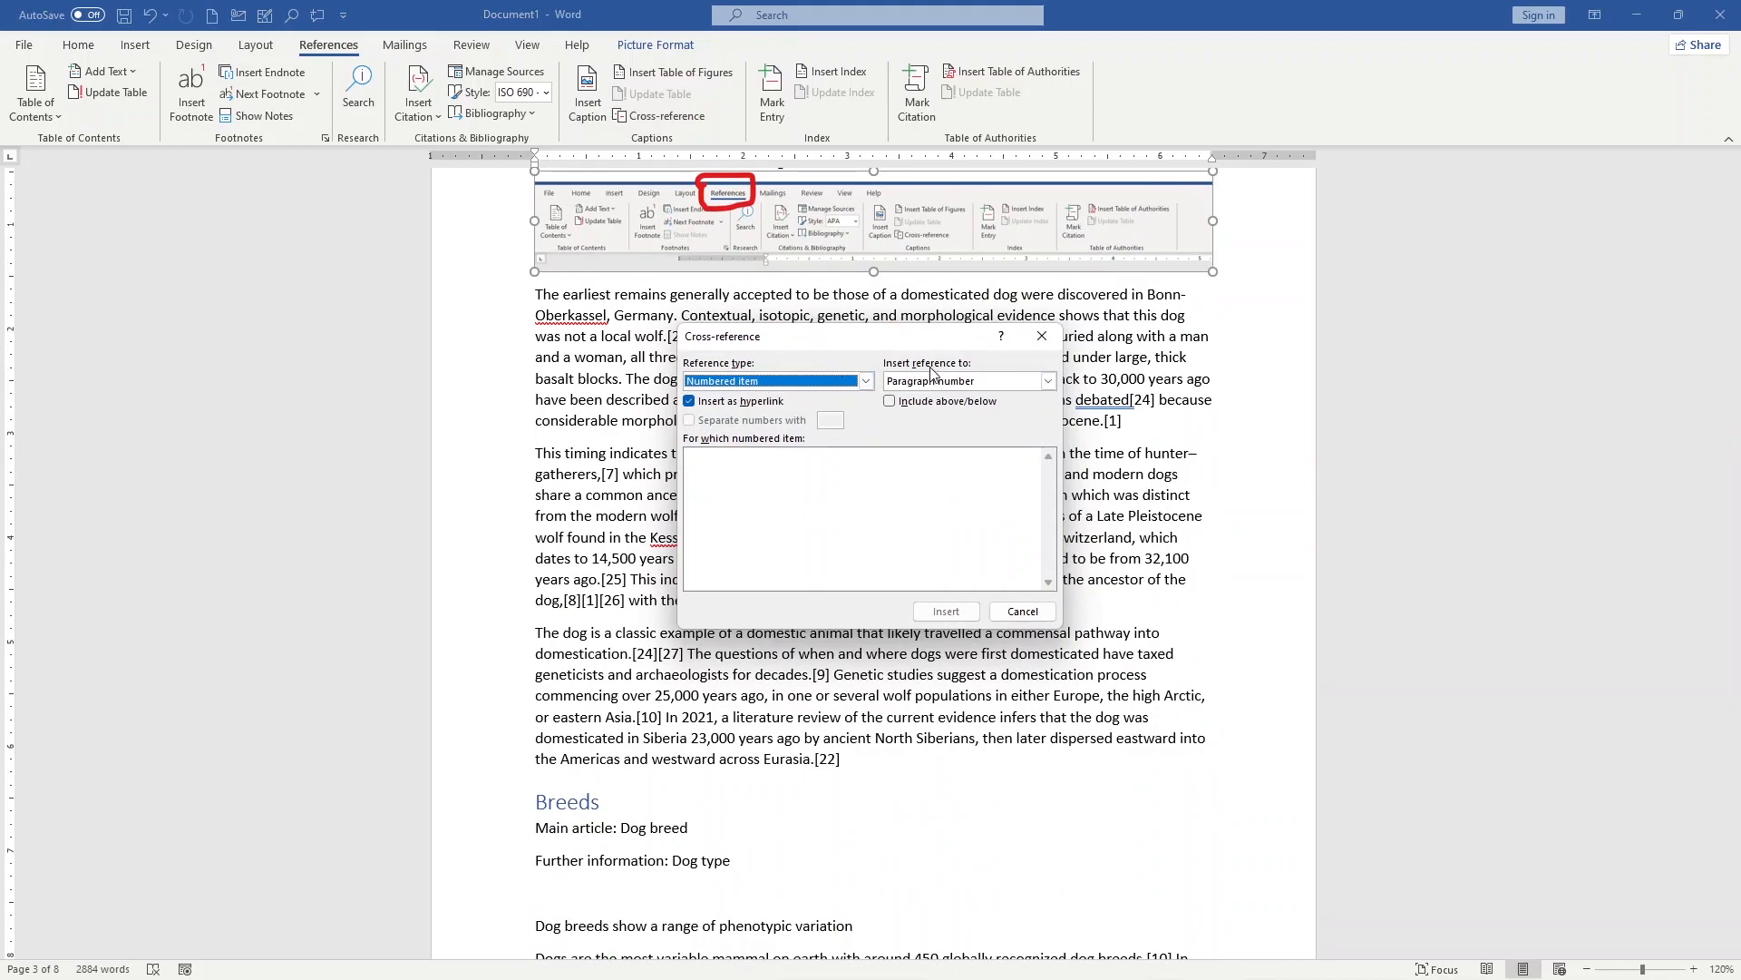
{"action": "left_click", "coordinate": [866, 380]}
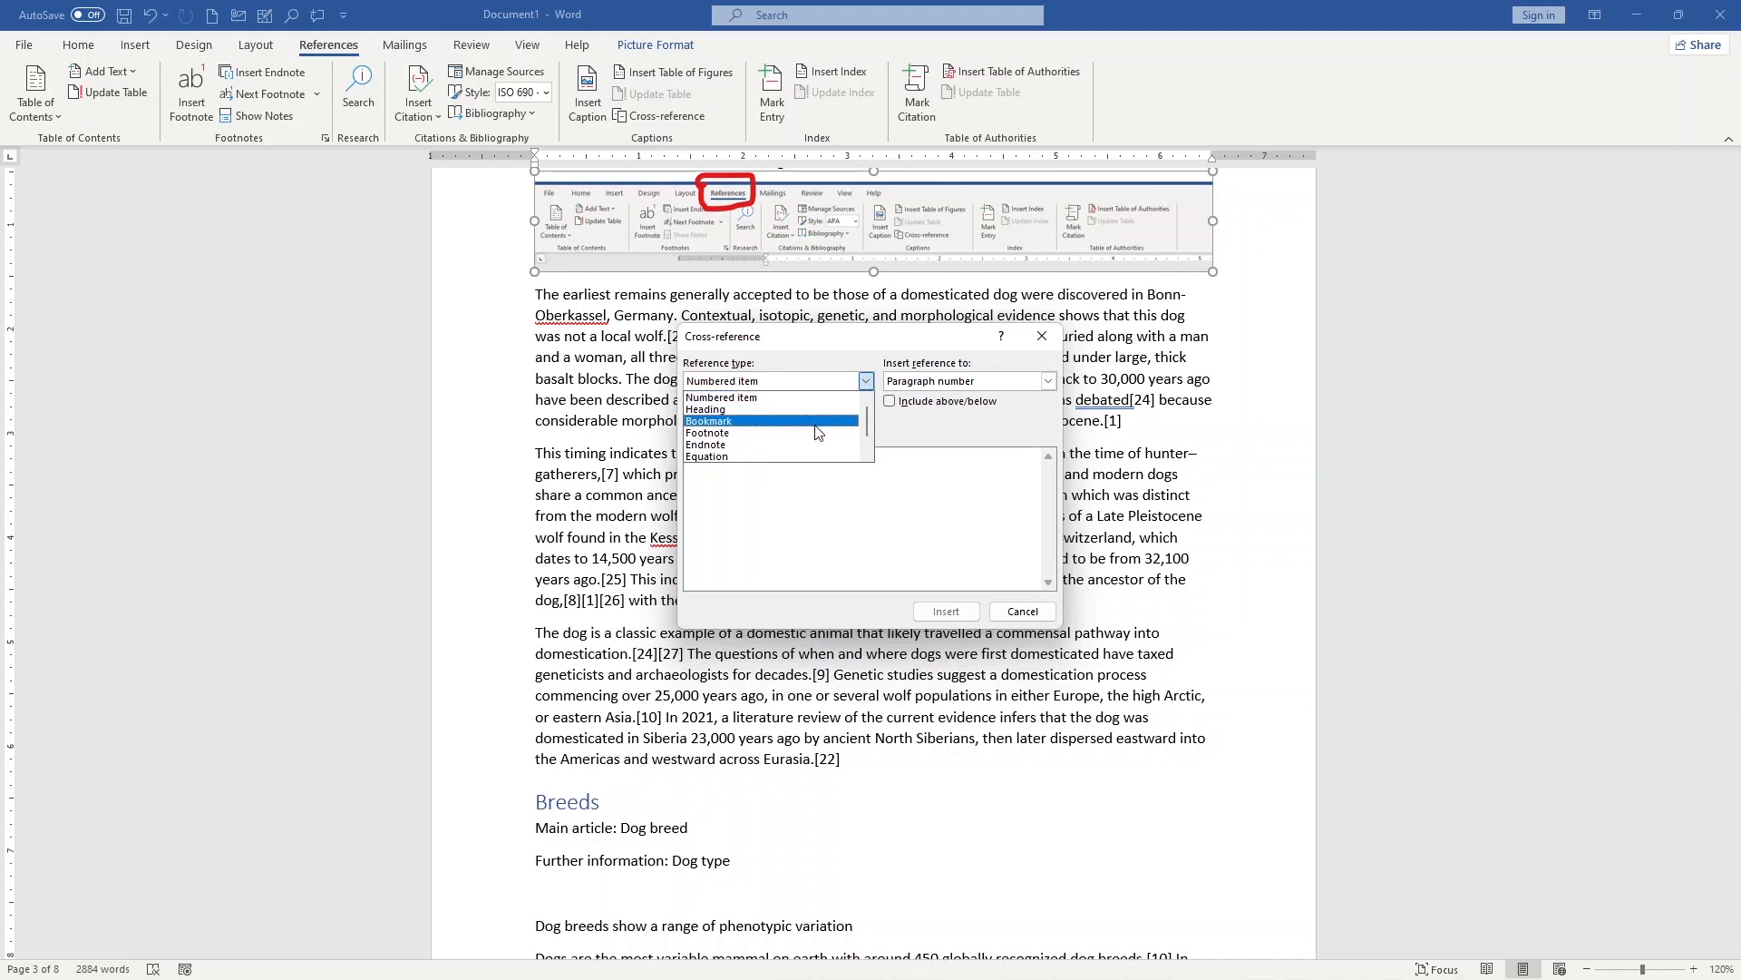
{"action": "left_click", "coordinate": [838, 383]}
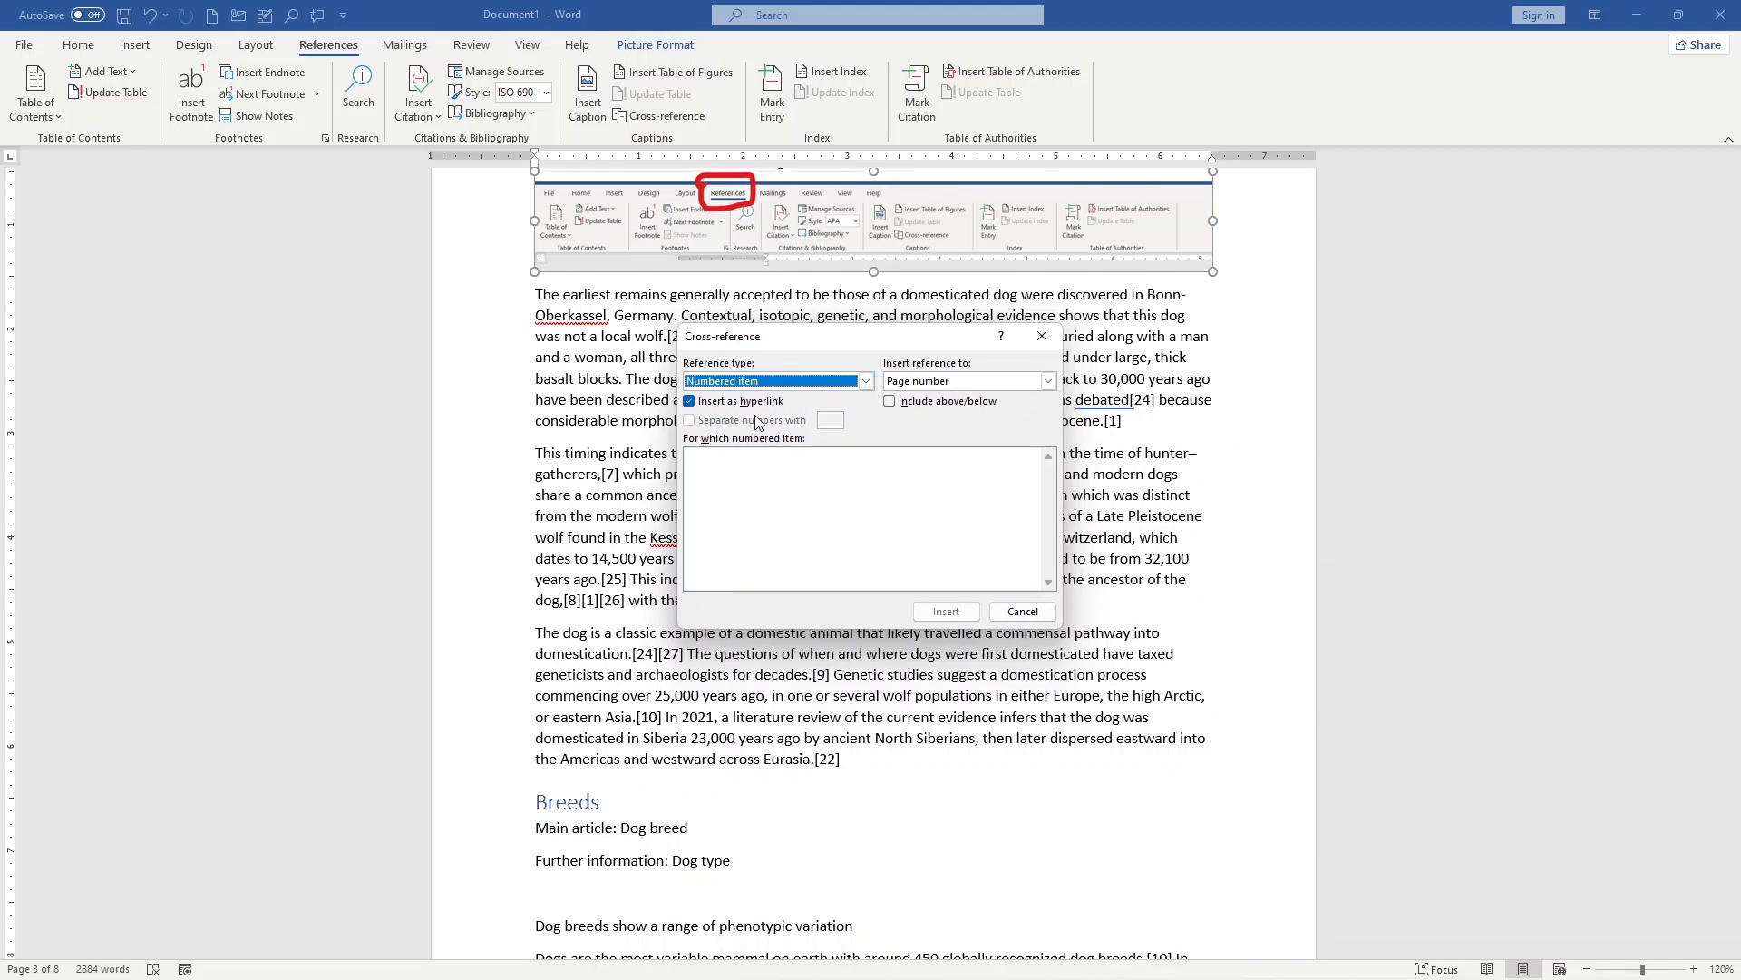
{"action": "left_click", "coordinate": [1043, 338]}
{"action": "left_click", "coordinate": [937, 514]}
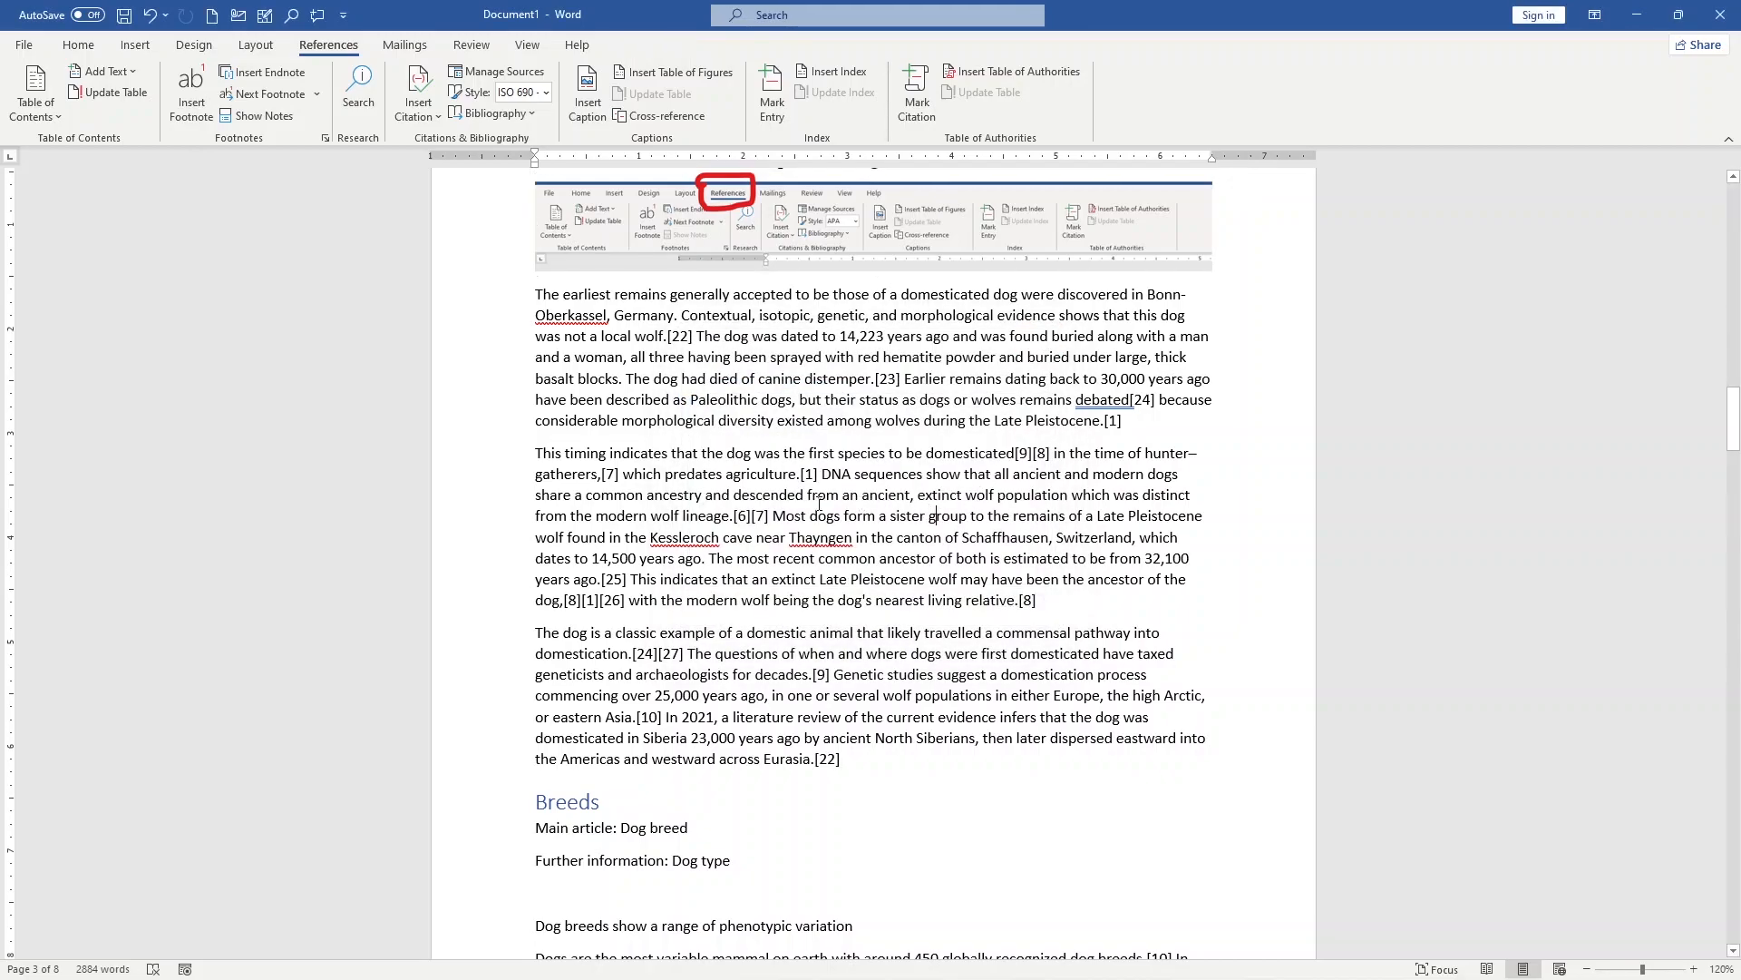
{"action": "left_click_drag", "start_coordinate": [515, 461], "coordinate": [669, 454]}
{"action": "scroll", "coordinate": [780, 508], "scroll_direction": "down", "scroll_amount": 4}
Step: Try to mark an index entry at "Eurasia" above the Breeds heading, using the page range option and bold page numbers
{"action": "left_click", "coordinate": [780, 508]}
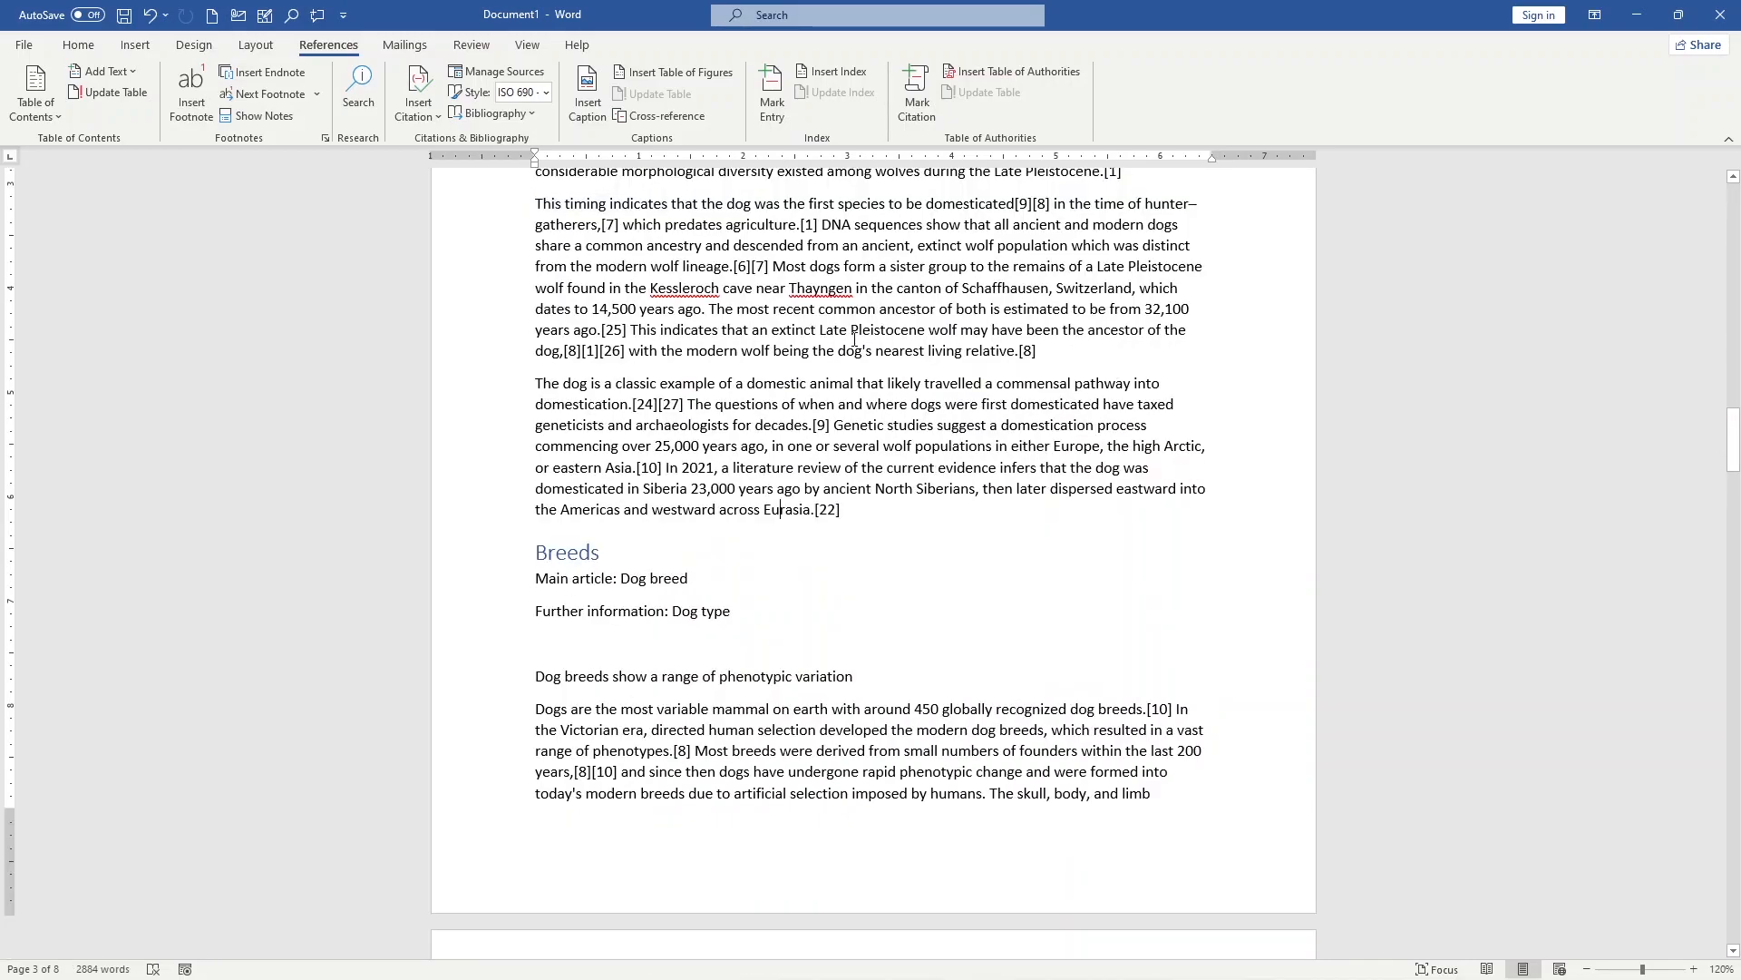
{"action": "left_click", "coordinate": [769, 117]}
{"action": "left_click_drag", "start_coordinate": [843, 328], "coordinate": [1101, 348]}
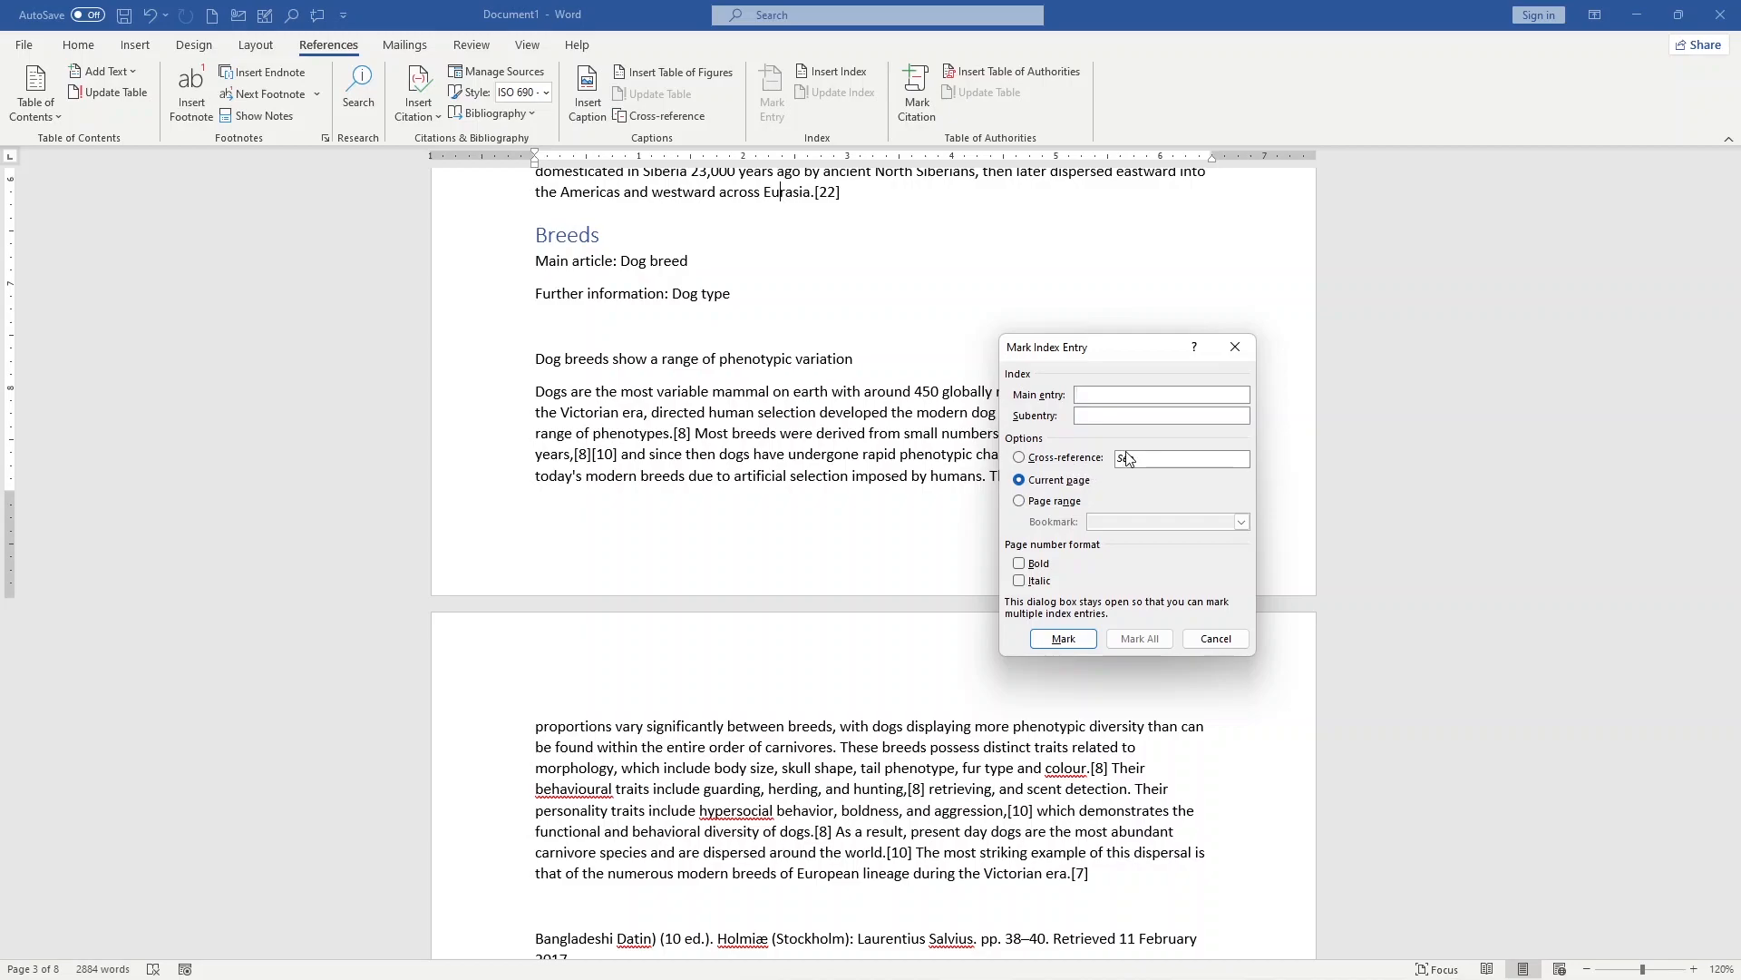
{"action": "left_click", "coordinate": [1069, 460]}
{"action": "left_click", "coordinate": [1054, 481]}
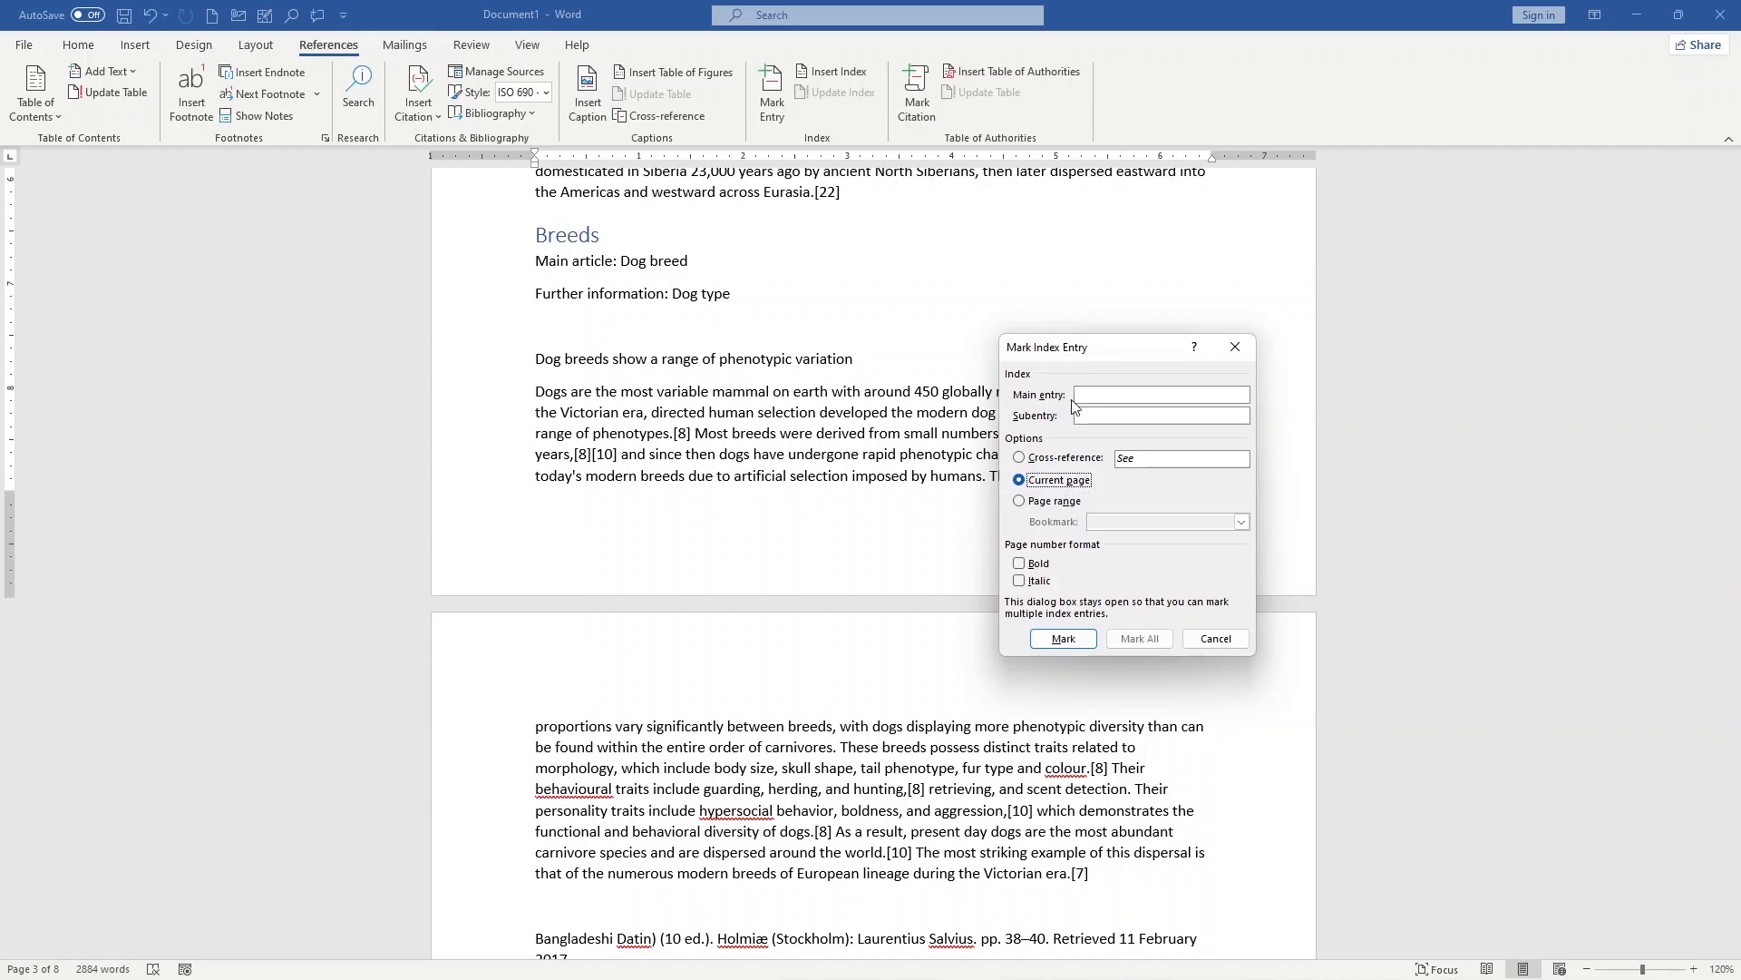
{"action": "left_click", "coordinate": [1054, 501]}
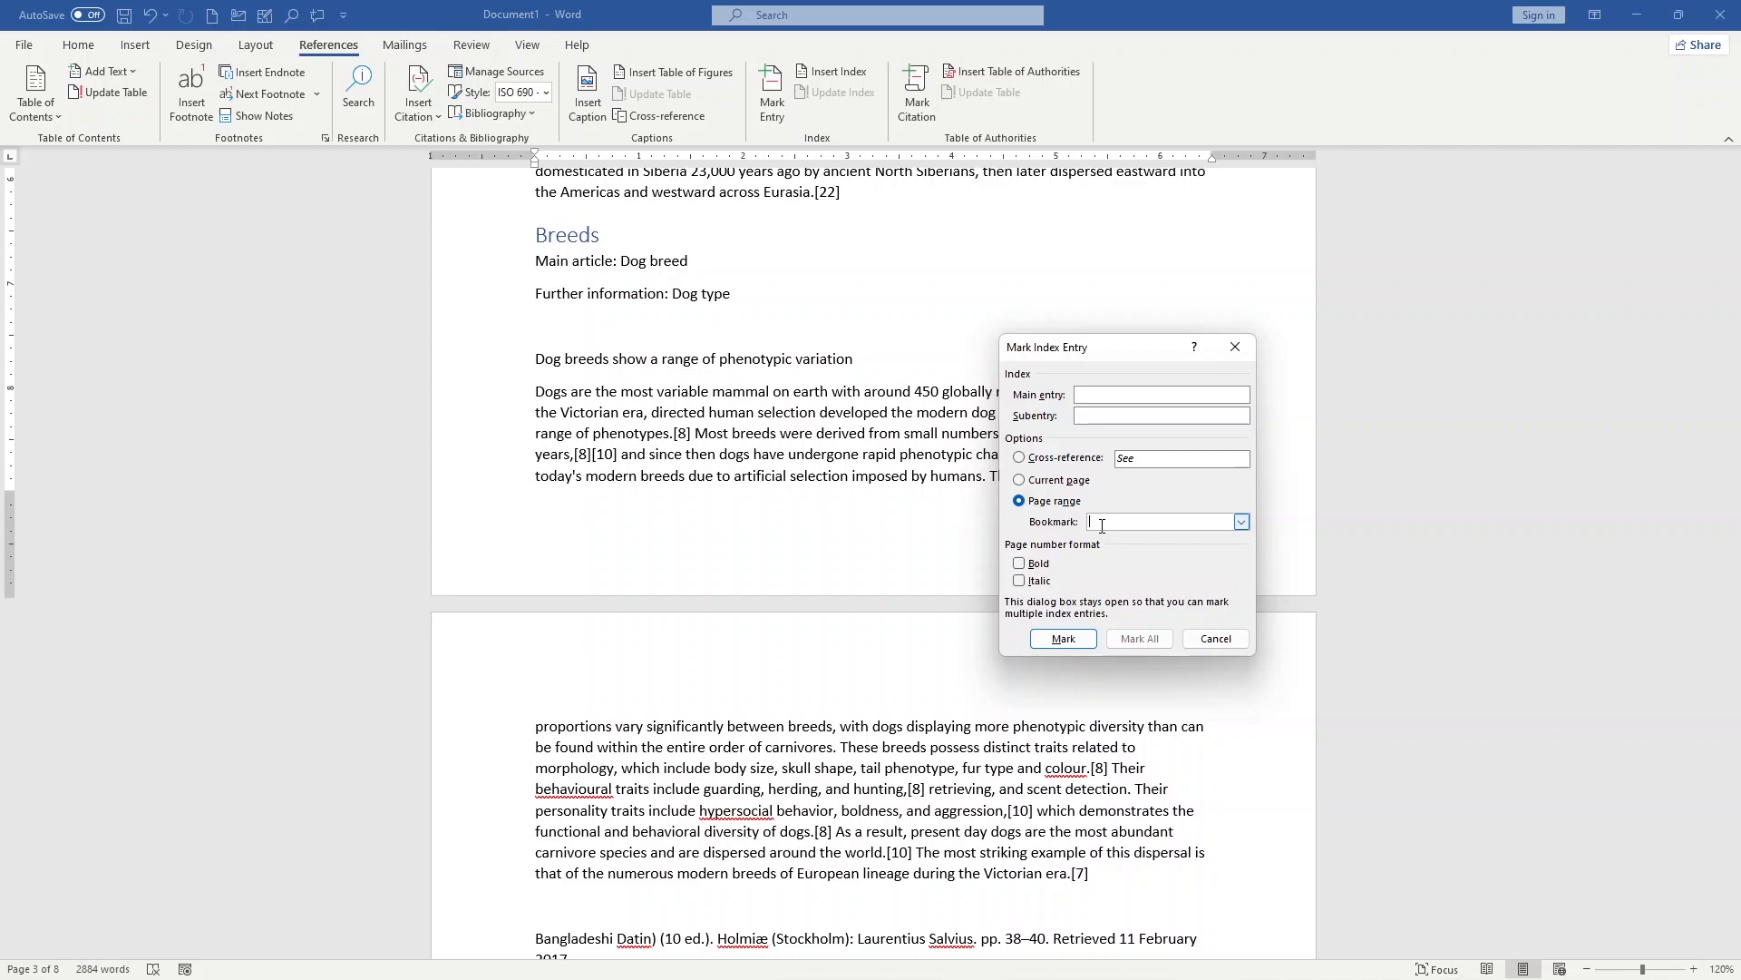
{"action": "left_click", "coordinate": [1102, 524]}
{"action": "left_click", "coordinate": [1042, 565]}
{"action": "left_click", "coordinate": [1061, 638]}
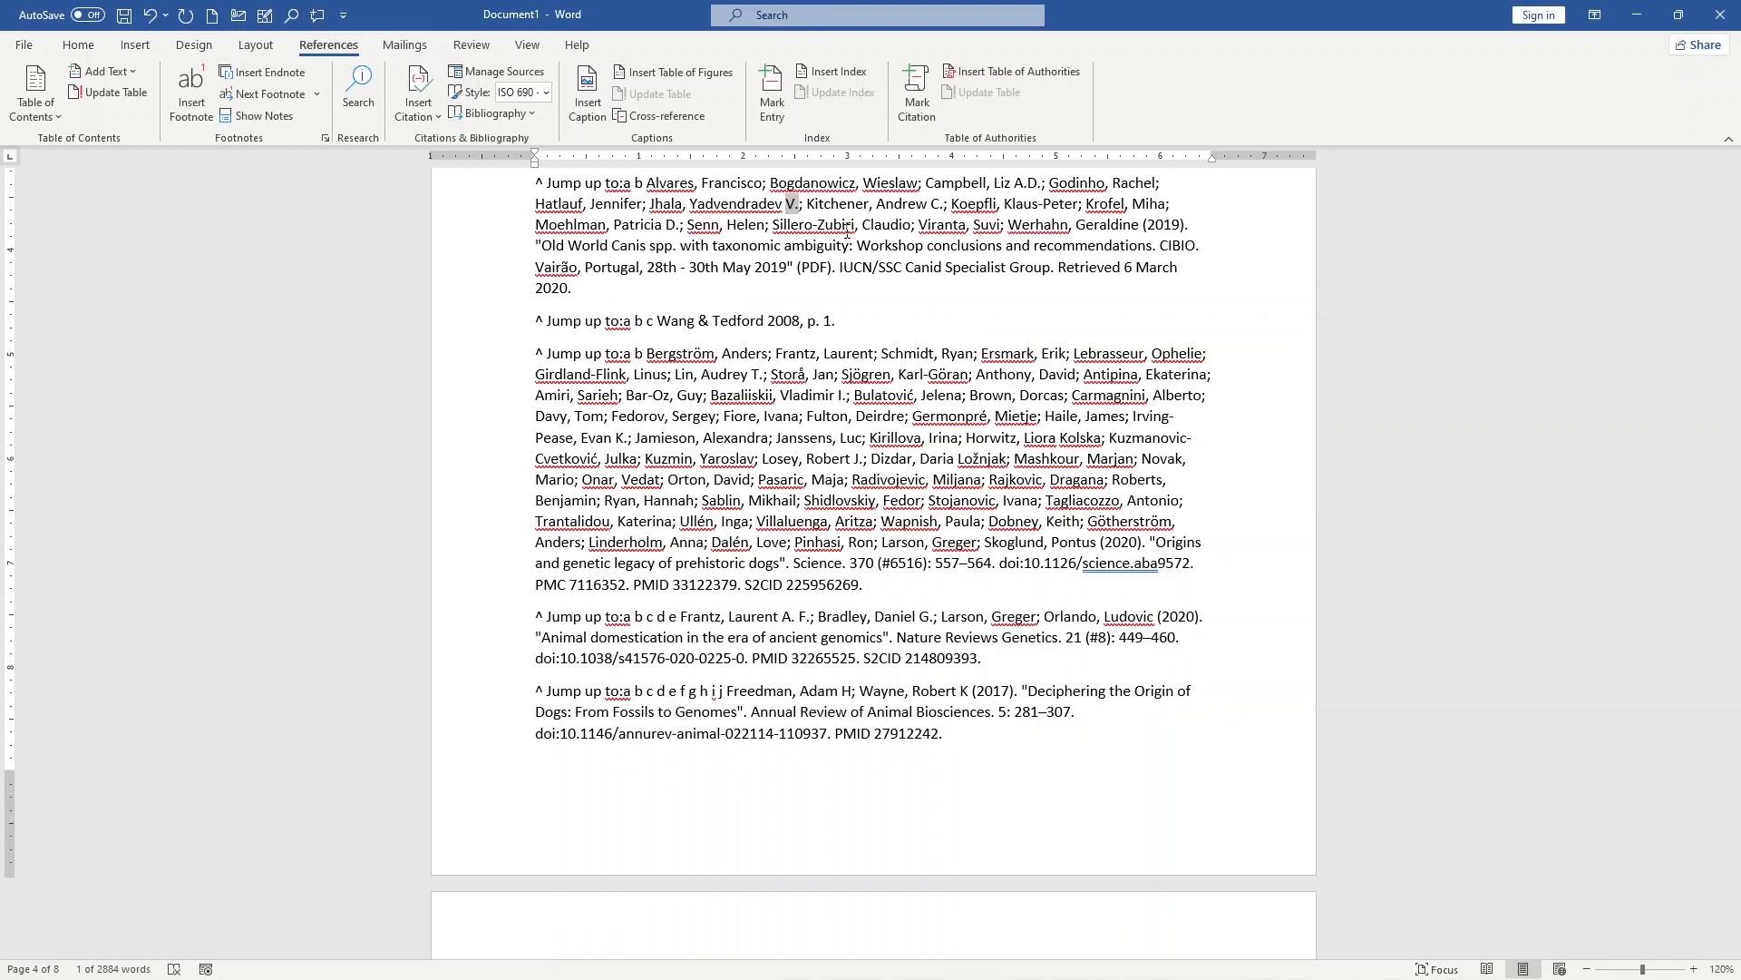